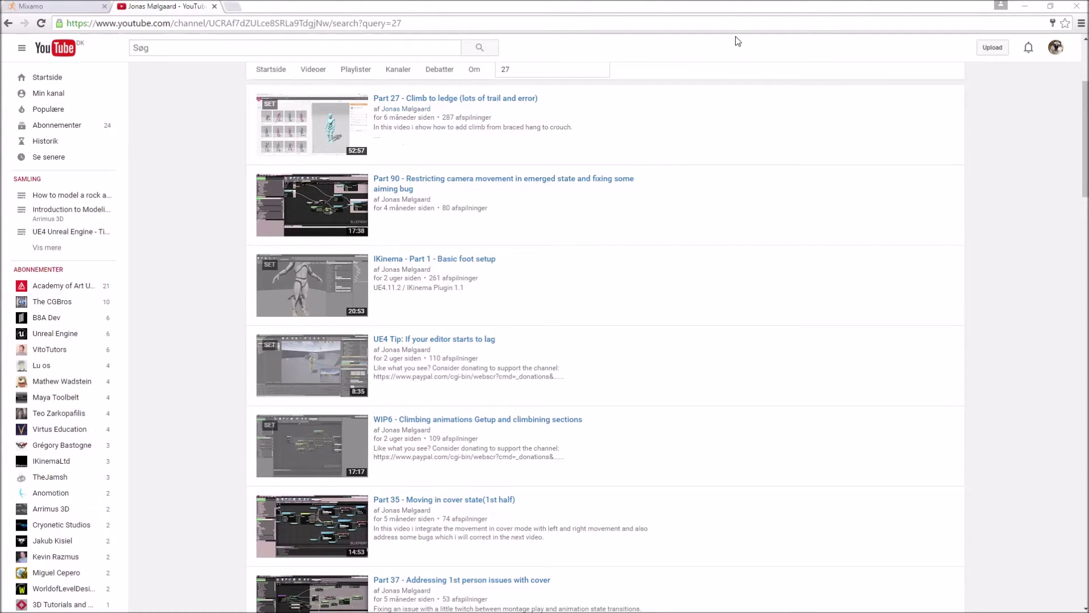
Close the YouTube page and queue a download of the Action_girl character in FBX (.fbx) format with T-Pose
{"action": "left_click", "coordinate": [215, 6]}
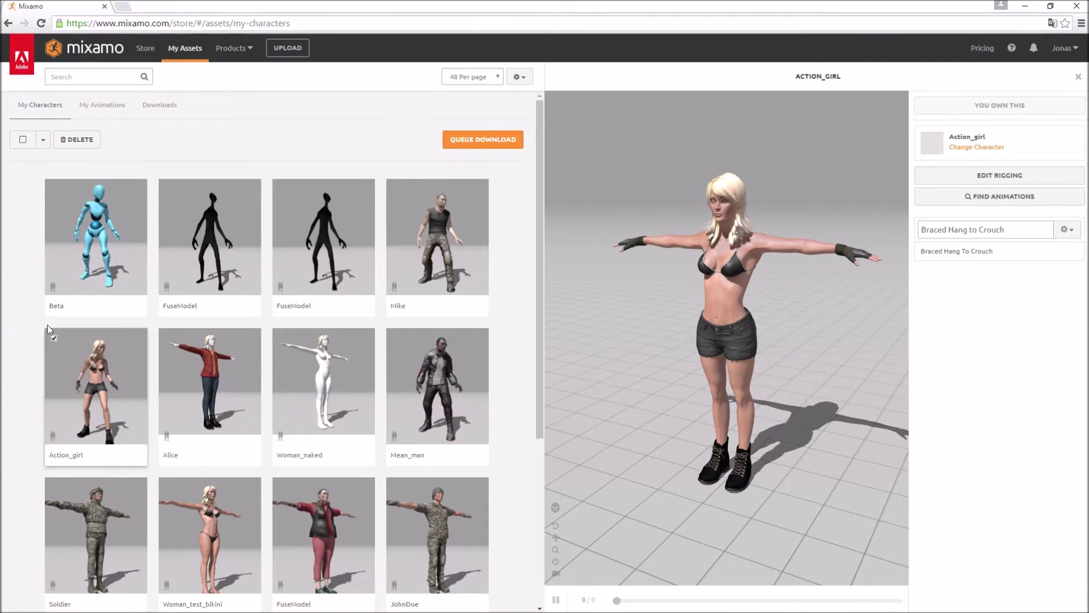
{"action": "left_click", "coordinate": [474, 146]}
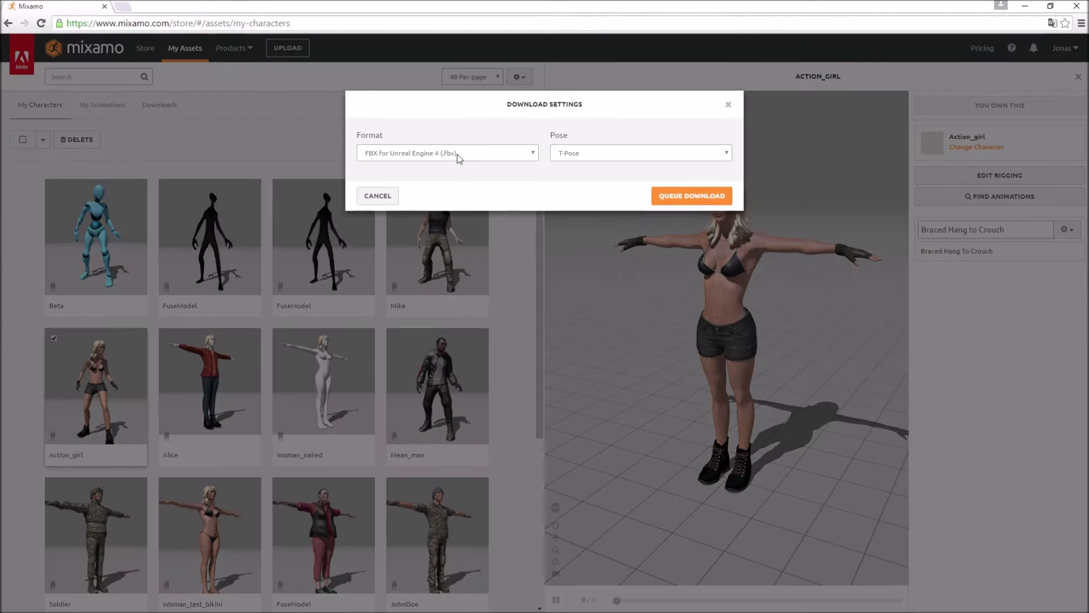
{"action": "left_click", "coordinate": [449, 152]}
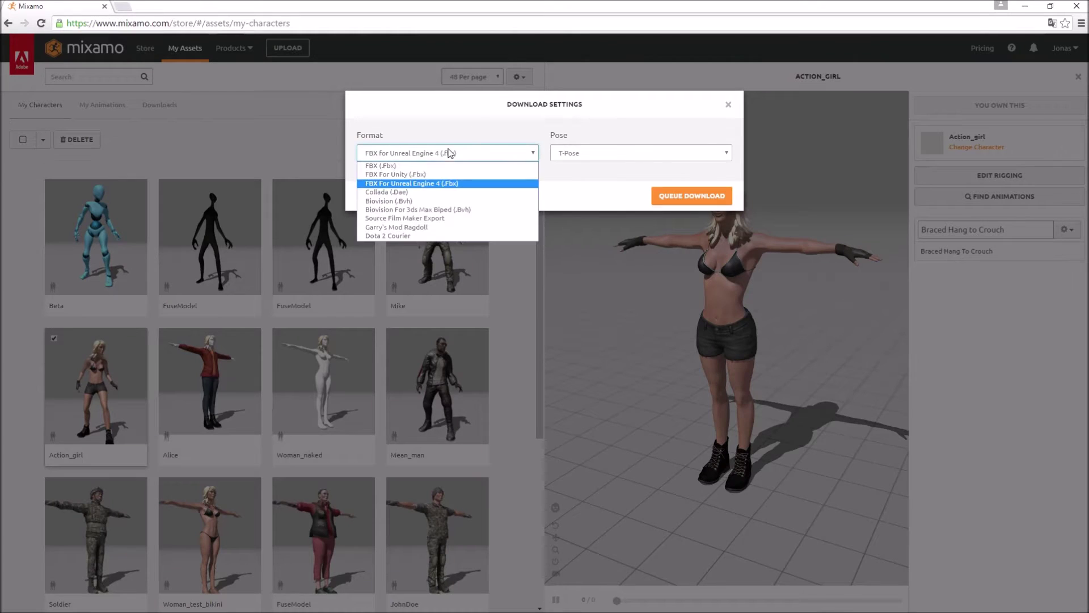
{"action": "left_click", "coordinate": [393, 166]}
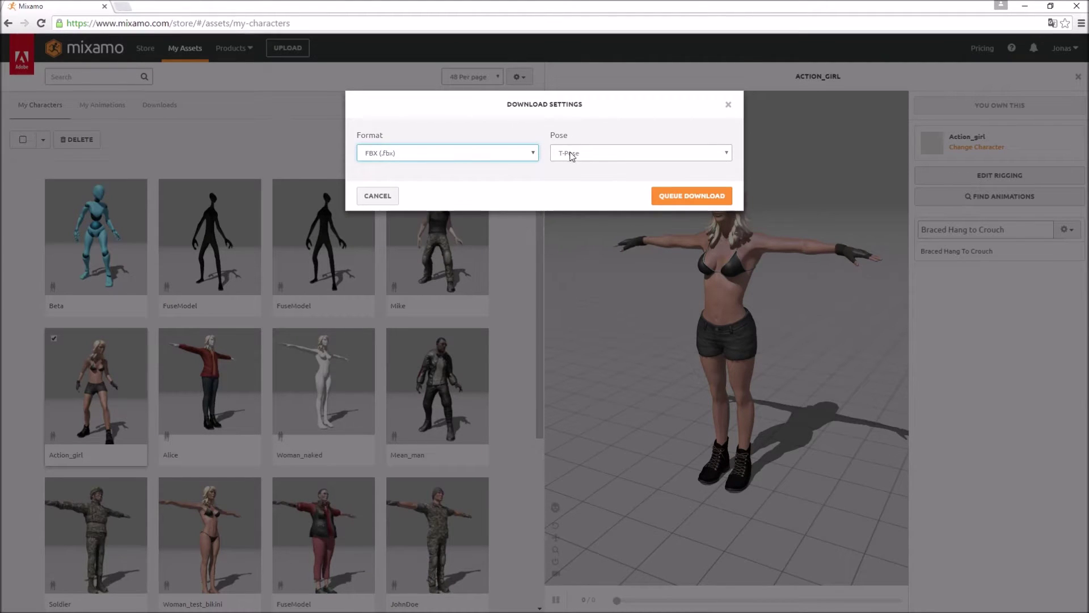
{"action": "left_click", "coordinate": [696, 198]}
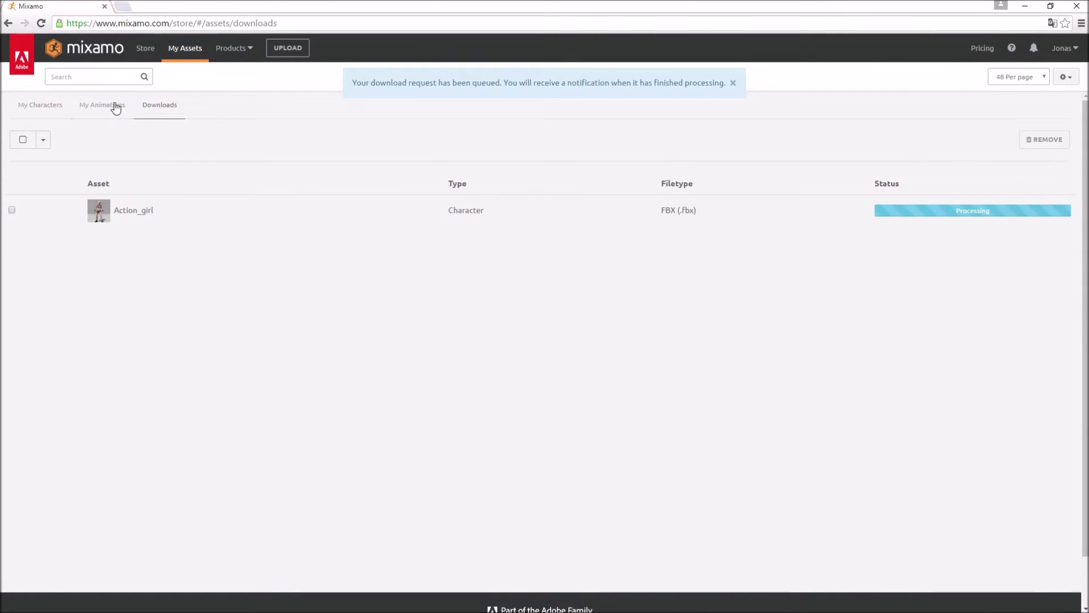
Queue a second download of the Action_girl character in FBX for Unreal Engine 4 (.fbx) format
{"action": "left_click", "coordinate": [185, 50]}
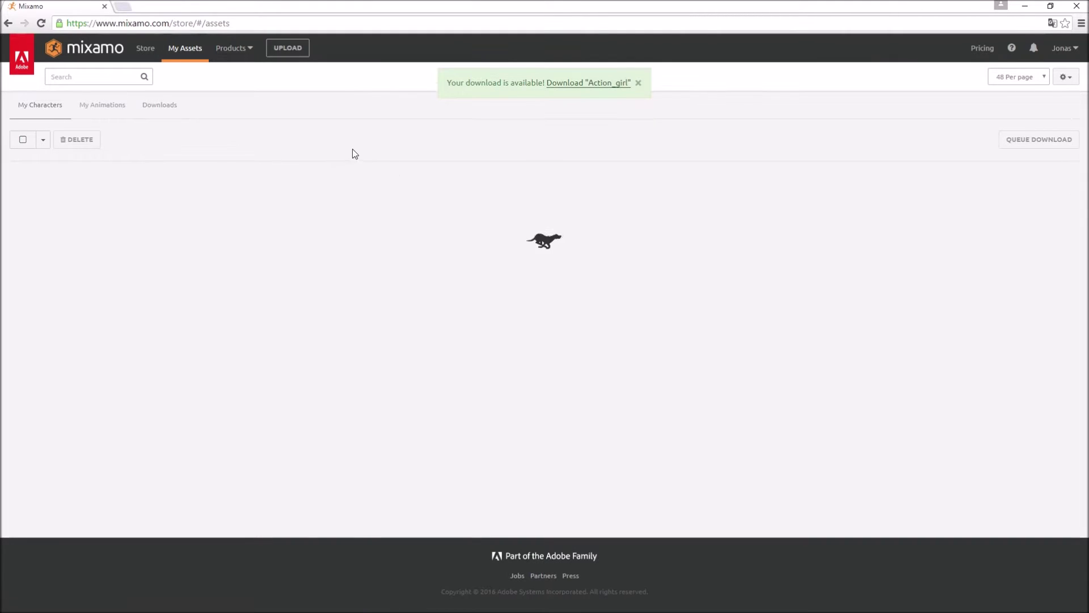
{"action": "left_click", "coordinate": [506, 193]}
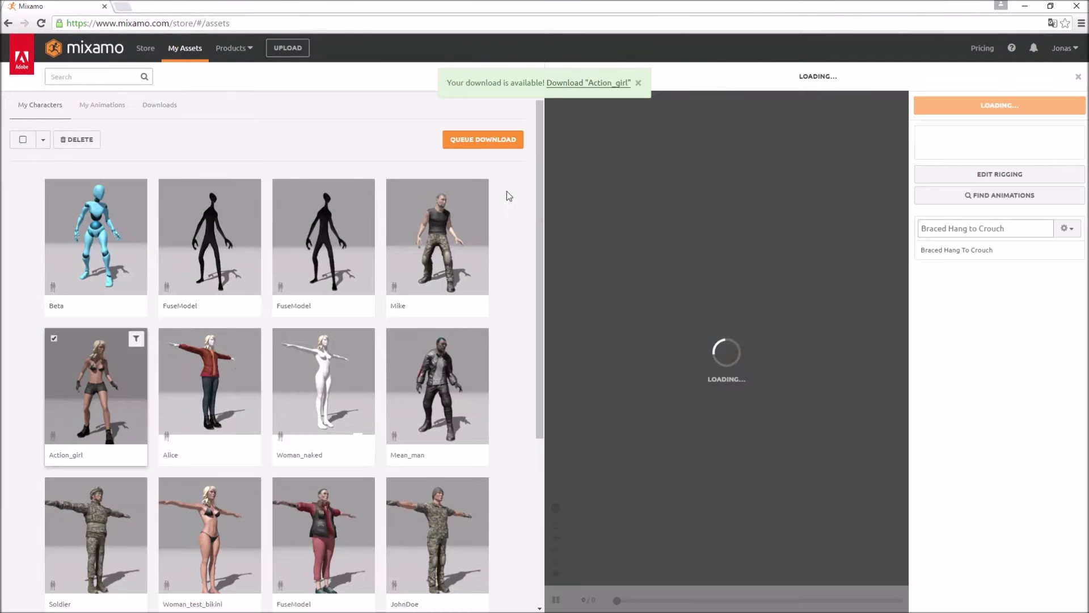
{"action": "left_click", "coordinate": [467, 143]}
{"action": "left_click", "coordinate": [428, 155]}
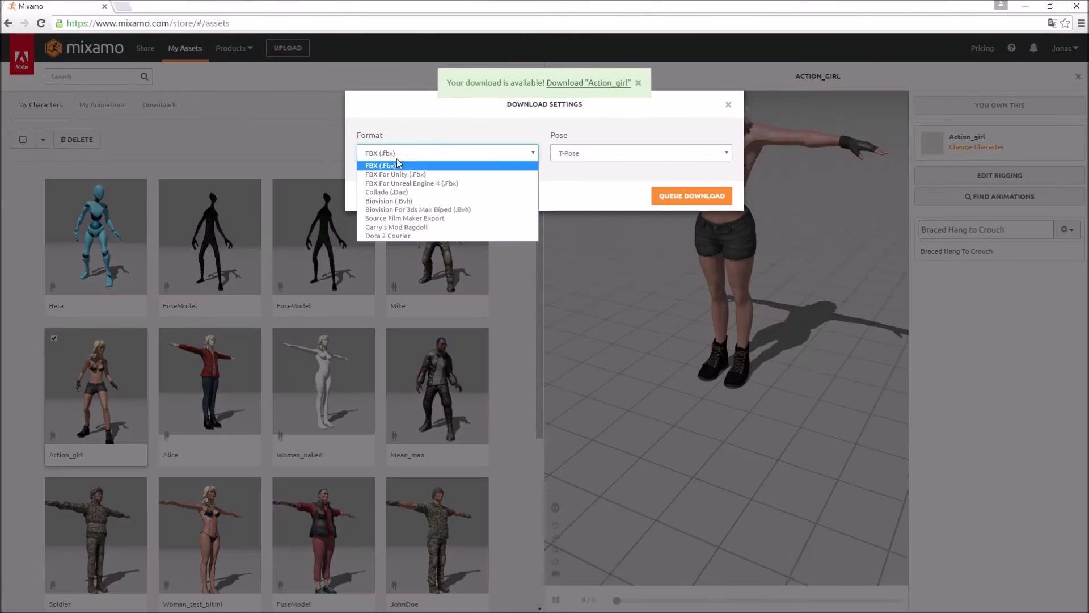
{"action": "left_click", "coordinate": [426, 184]}
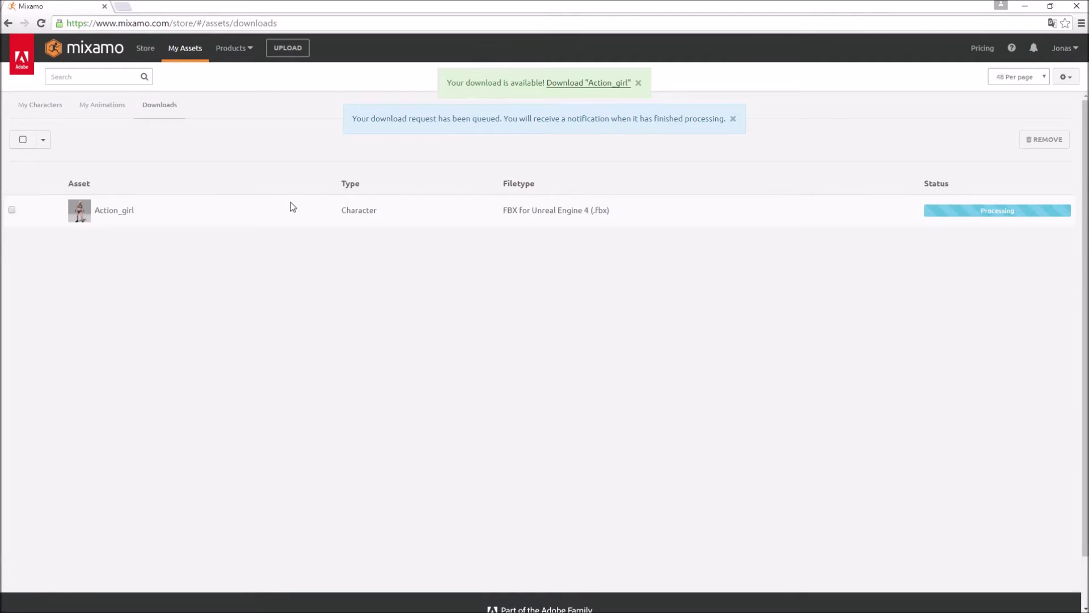
Switch to MotionBuilder, start opening a file, check the UE4 folder and browse to the Mixamo folder of ActionGirl_New
{"action": "left_click", "coordinate": [1019, 7]}
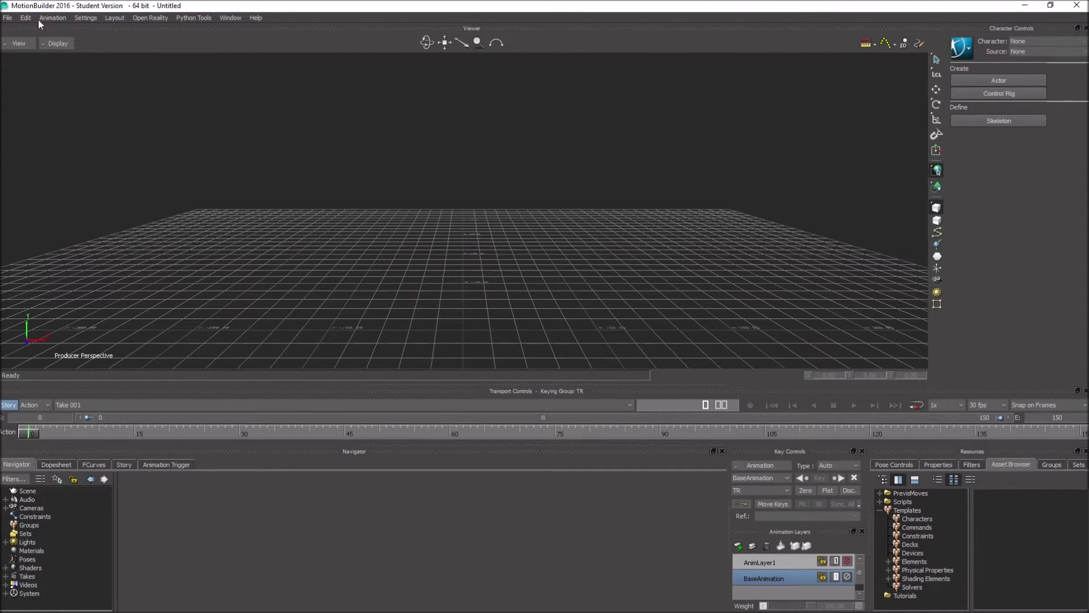
{"action": "left_click", "coordinate": [8, 18]}
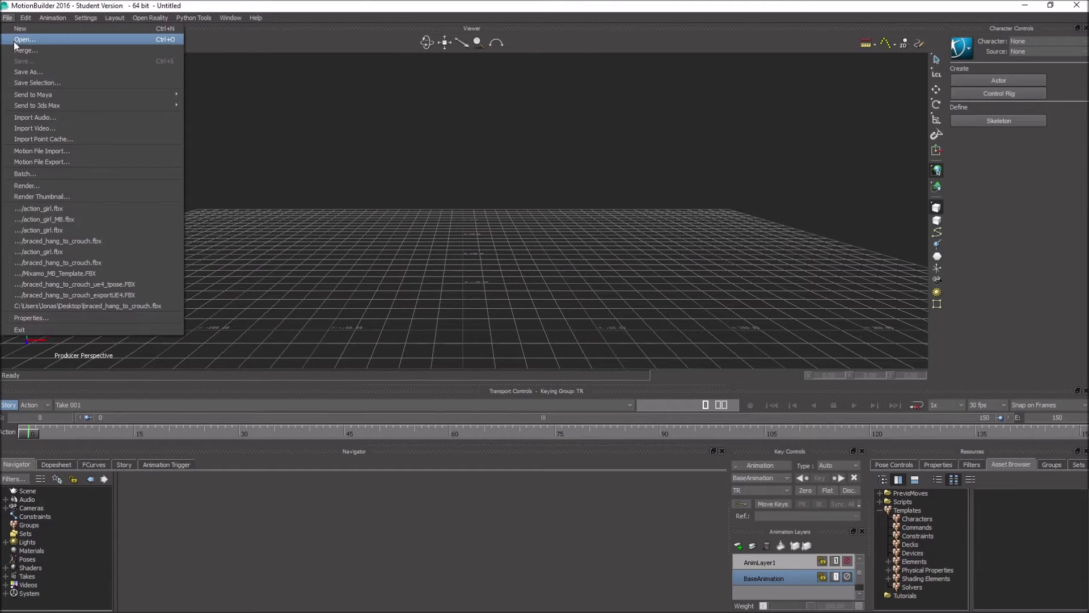
{"action": "left_click", "coordinate": [15, 44]}
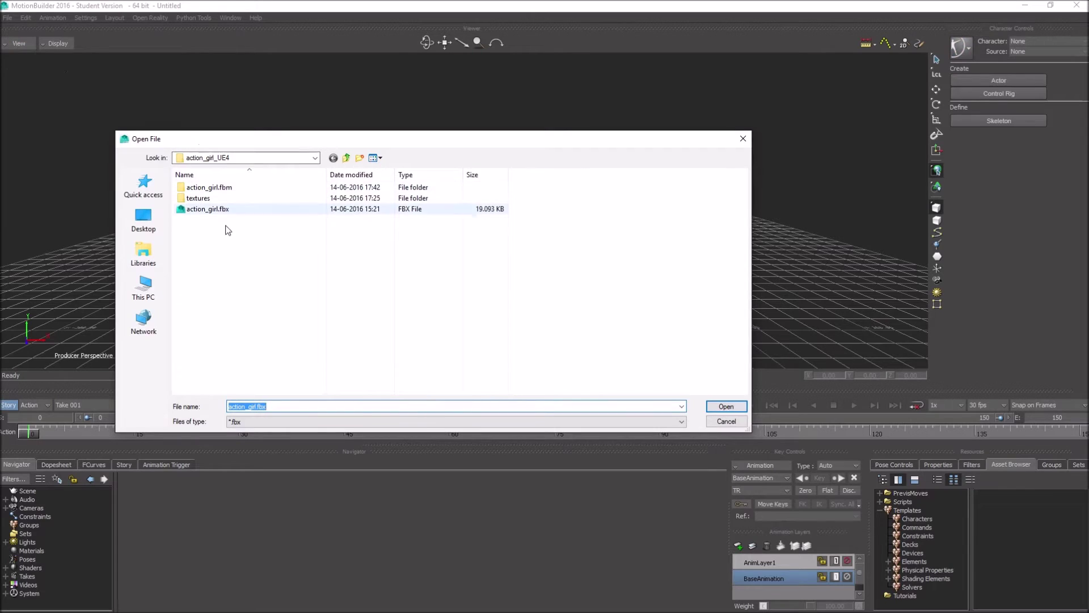
{"action": "left_click", "coordinate": [346, 158]}
{"action": "left_click", "coordinate": [346, 160]}
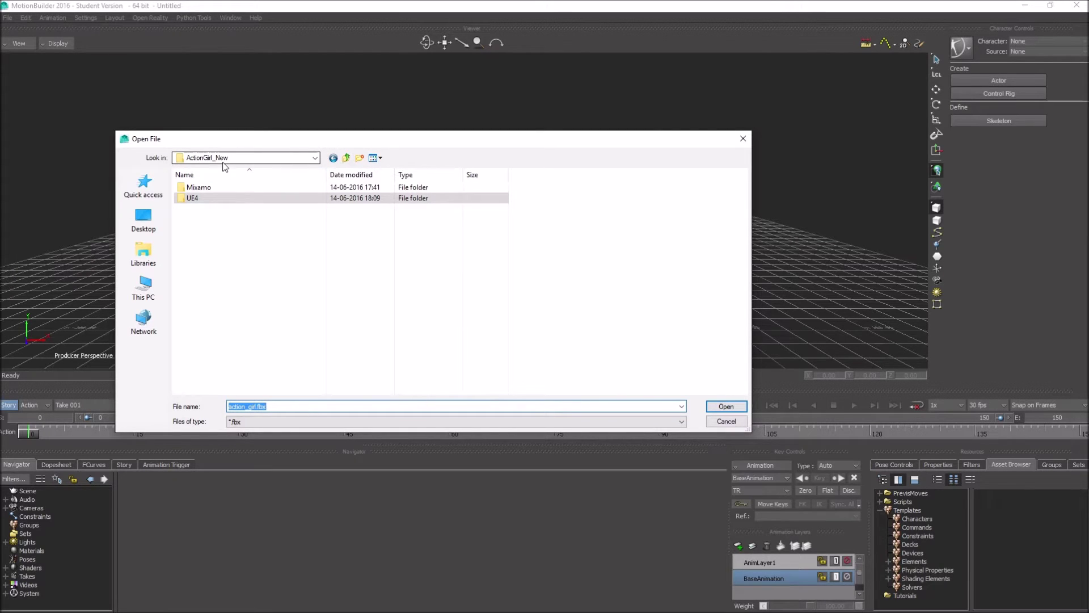
{"action": "double_click", "coordinate": [193, 198]}
{"action": "double_click", "coordinate": [195, 187]}
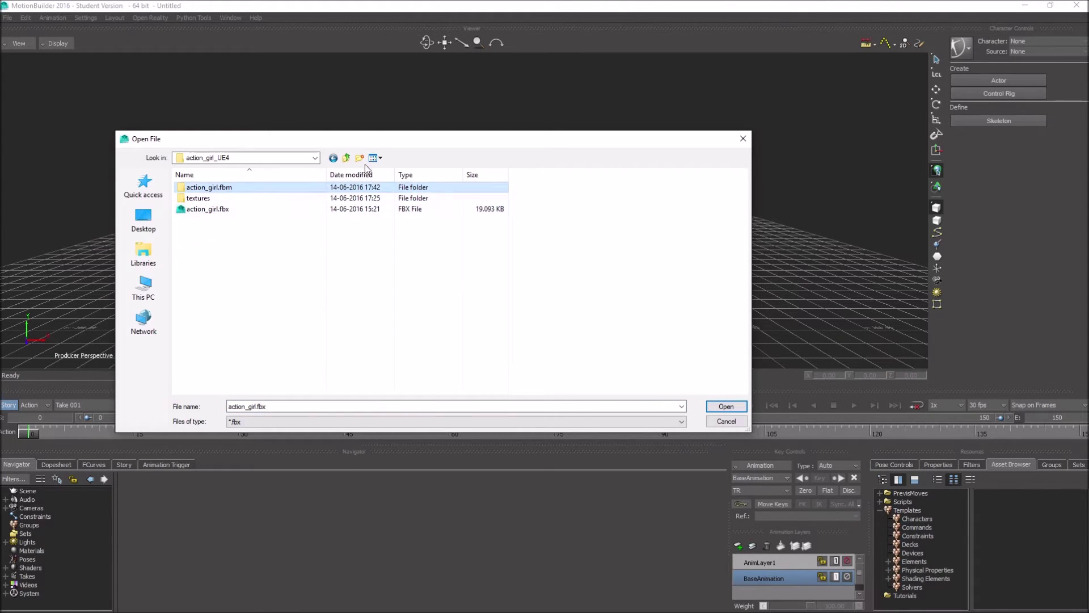
{"action": "left_click", "coordinate": [346, 158]}
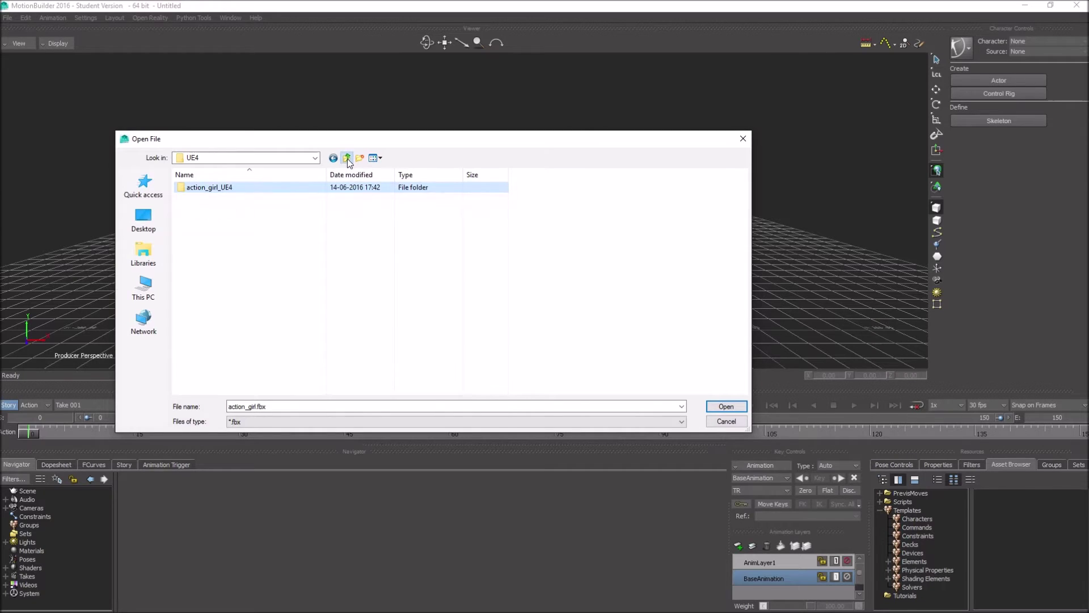
{"action": "left_click", "coordinate": [346, 158]}
{"action": "double_click", "coordinate": [203, 190]}
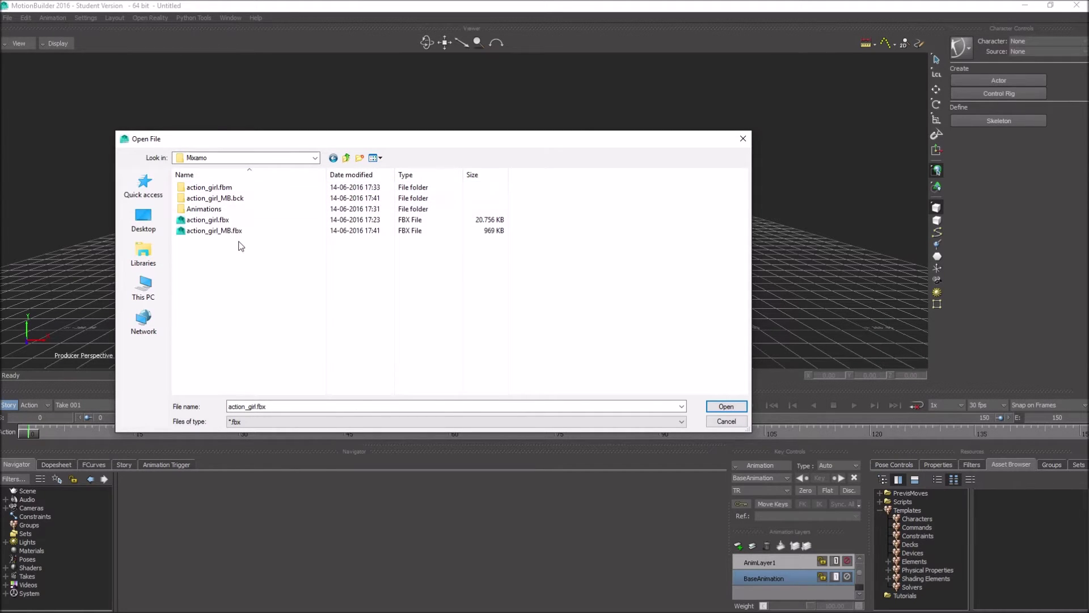
Delete the action_girl_MB.fbx file and the action_girl_MB.bck folder from the Mixamo folder
{"action": "left_click", "coordinate": [229, 230]}
{"action": "key", "text": "Delete"}
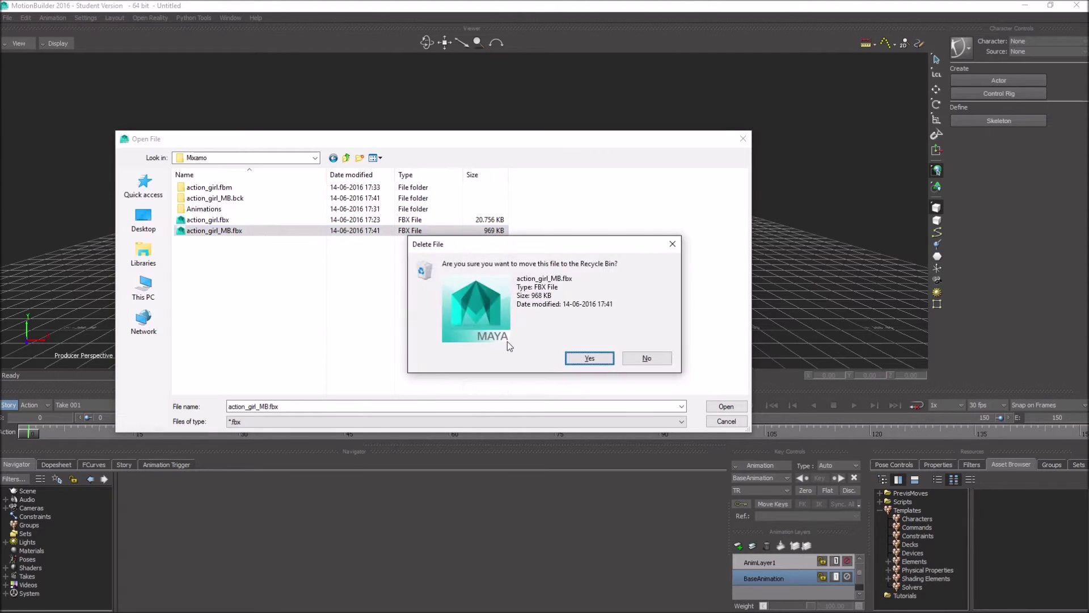
{"action": "left_click", "coordinate": [587, 359]}
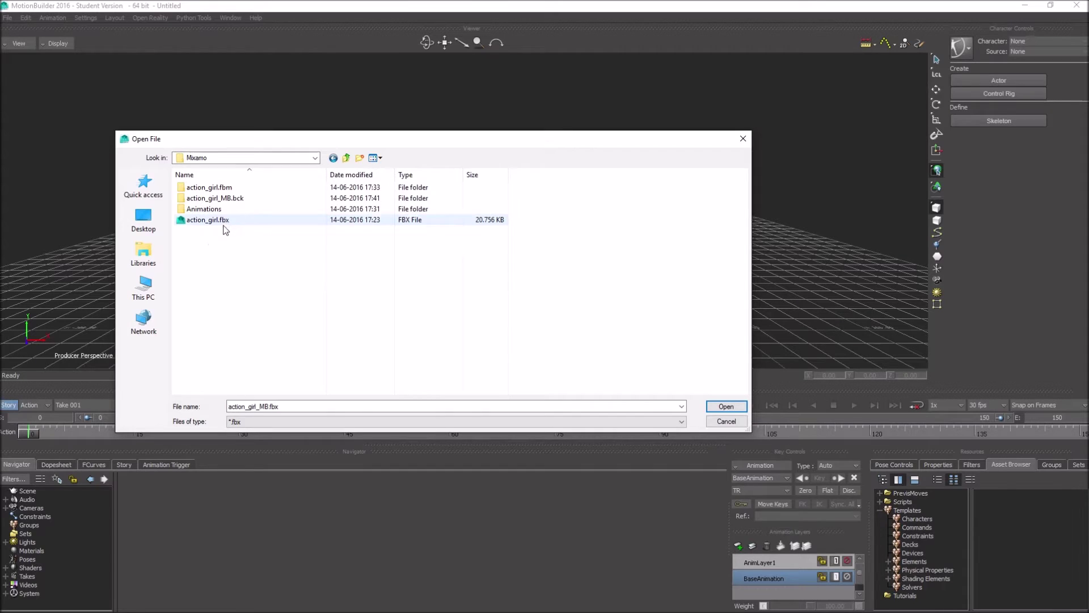
{"action": "left_click", "coordinate": [250, 199]}
{"action": "key", "text": "Delete"}
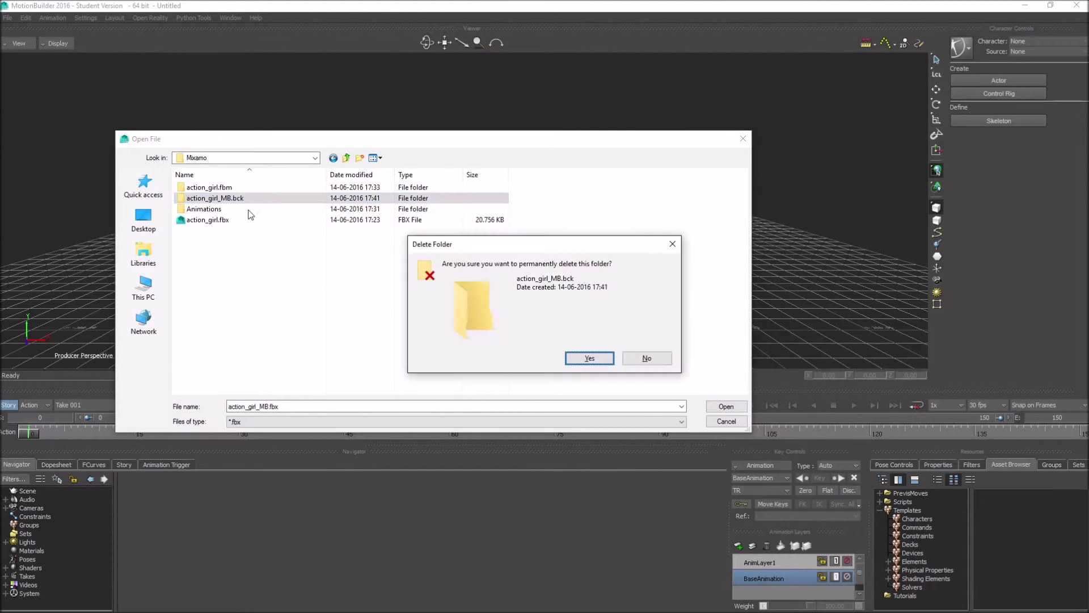
{"action": "key", "text": "Return"}
Look into the Animations subfolder, then open action_girl.fbx from the Mixamo folder with the mixamo.com take imported
{"action": "left_click", "coordinate": [211, 211]}
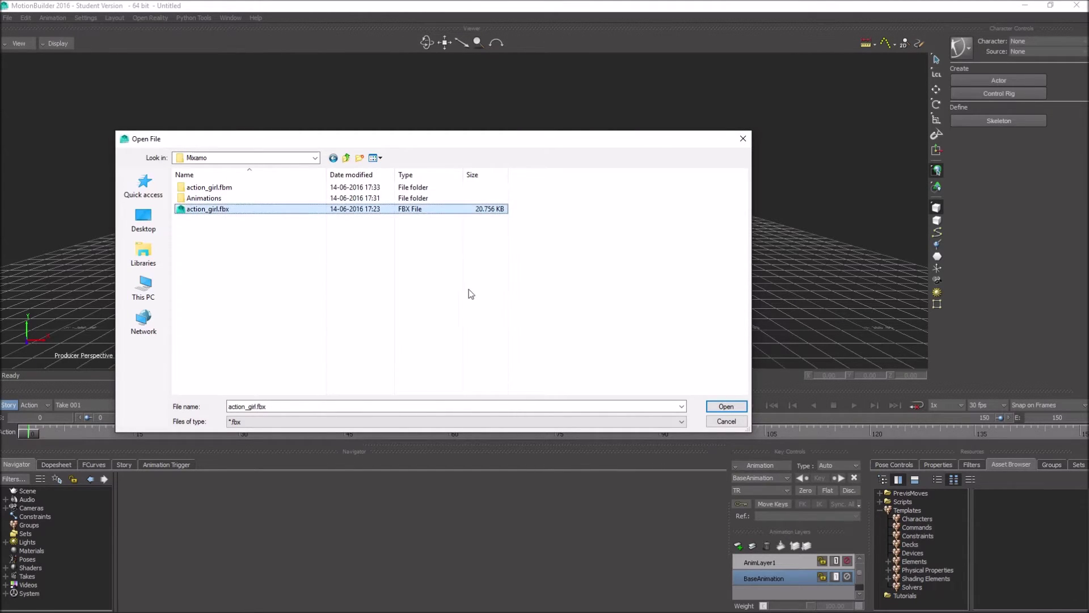
{"action": "left_click", "coordinate": [198, 202]}
{"action": "double_click", "coordinate": [197, 202]}
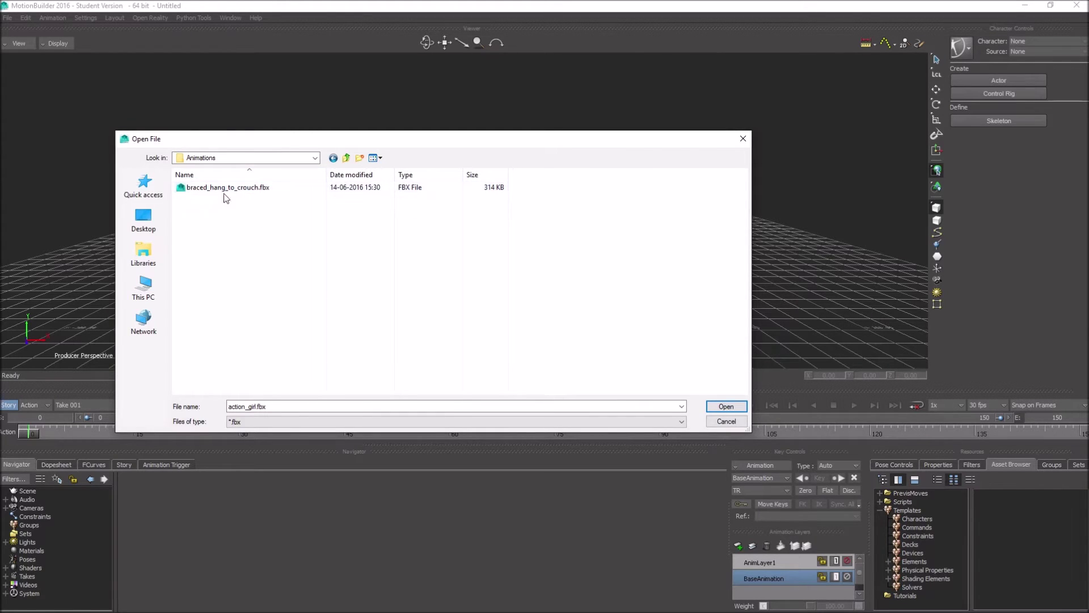
{"action": "left_click", "coordinate": [346, 159]}
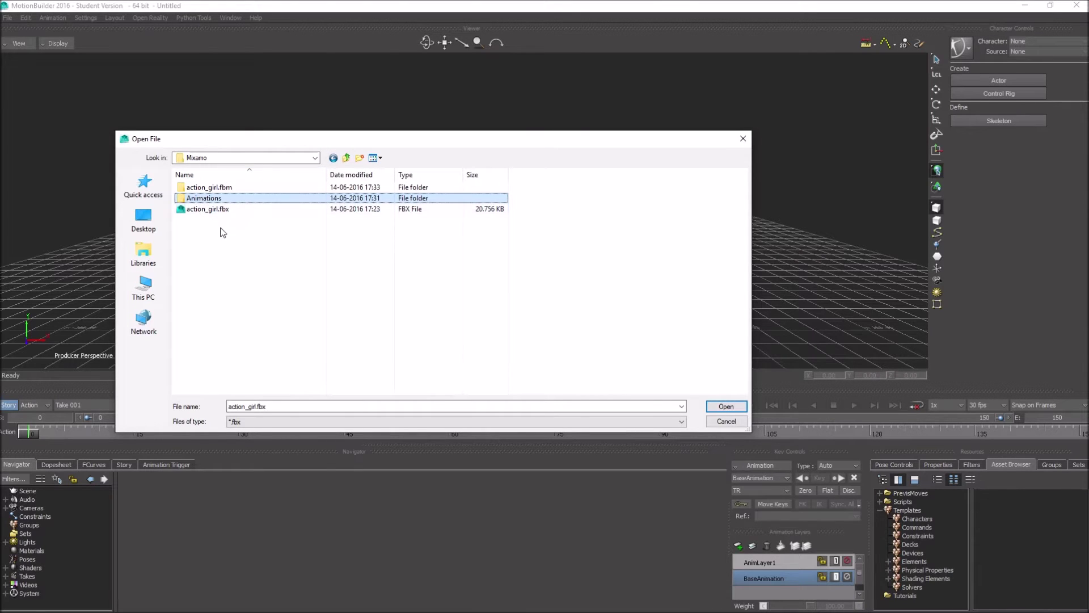
{"action": "double_click", "coordinate": [203, 210]}
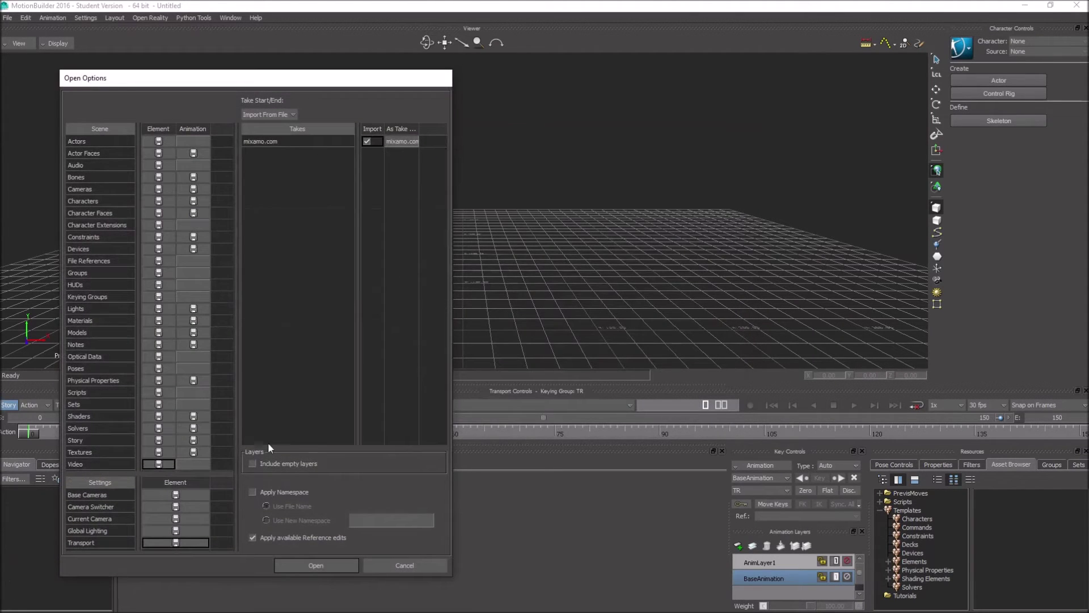
{"action": "left_click", "coordinate": [322, 565]}
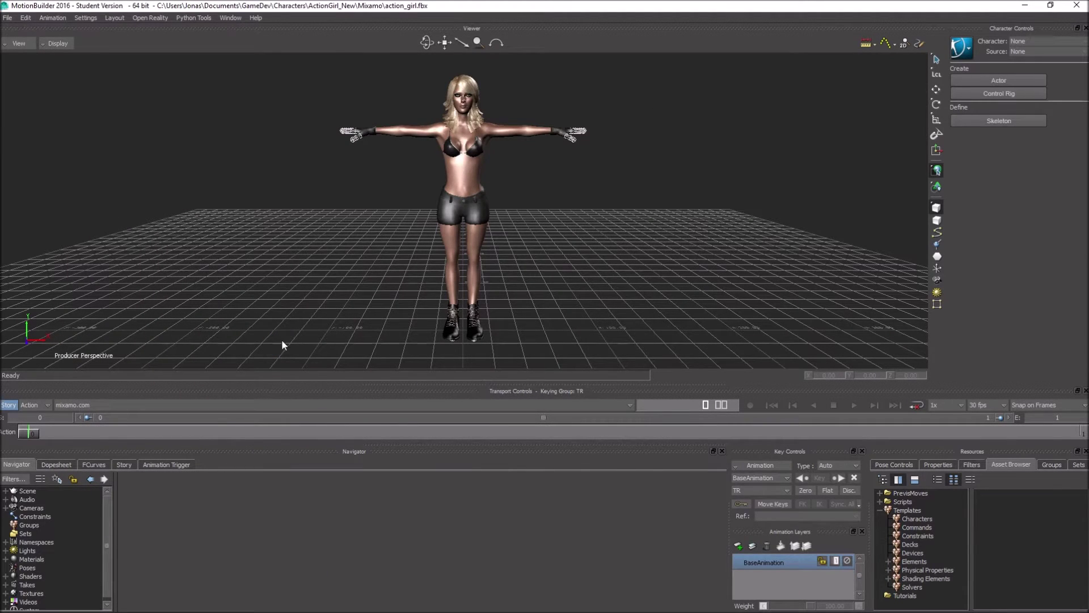
Delete all character meshes from Body to Tops with their branches, textures and videos, keeping only the mixamorig:Hips skeleton
{"action": "left_click", "coordinate": [5, 491]}
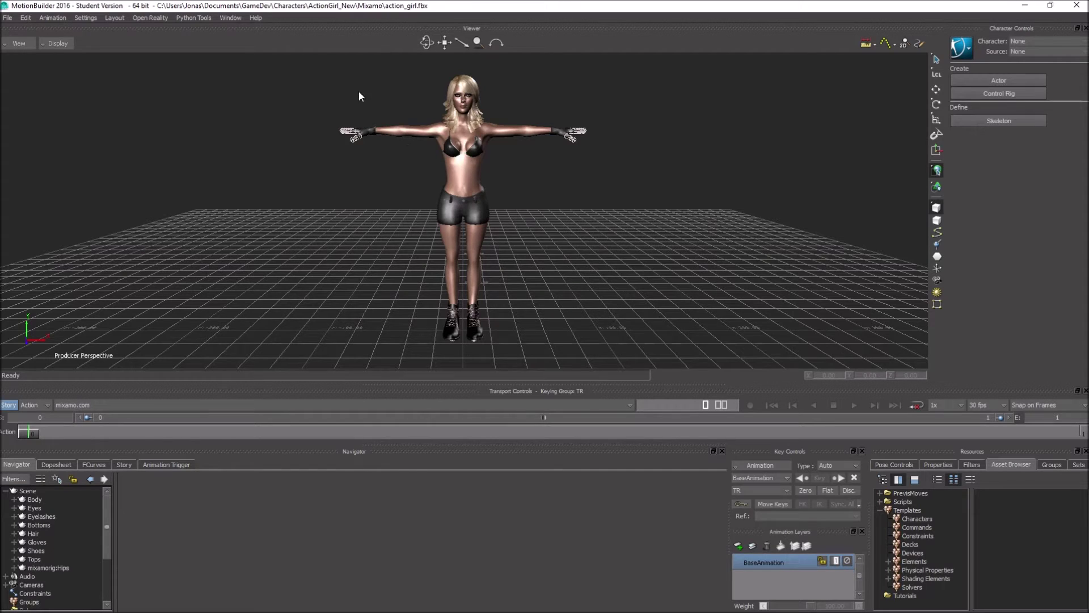
{"action": "left_click", "coordinate": [35, 499]}
{"action": "left_click", "coordinate": [32, 560], "text": "shift"}
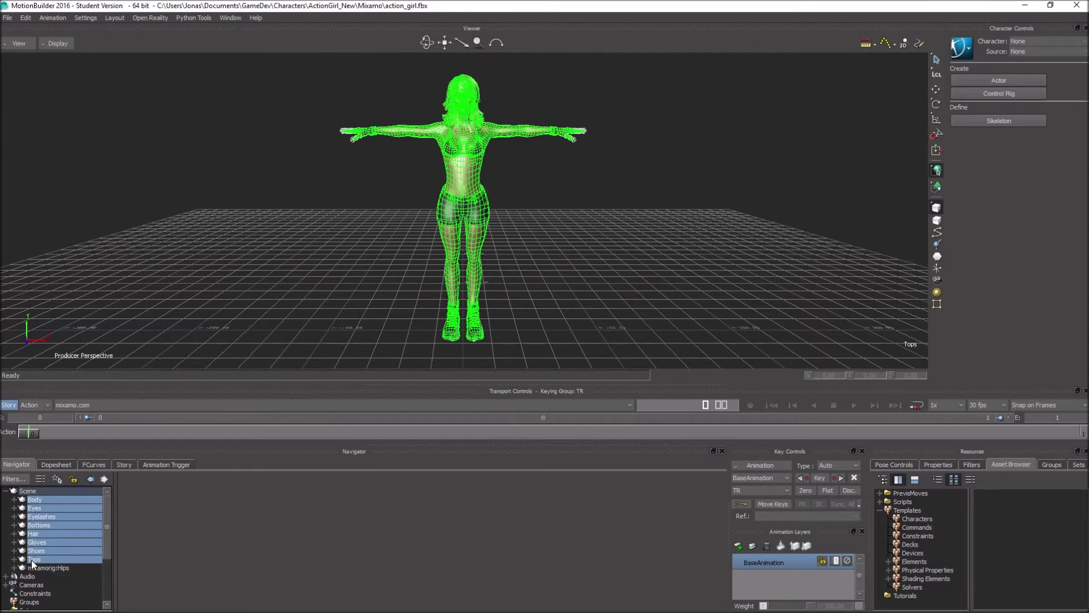
{"action": "right_click", "coordinate": [39, 498]}
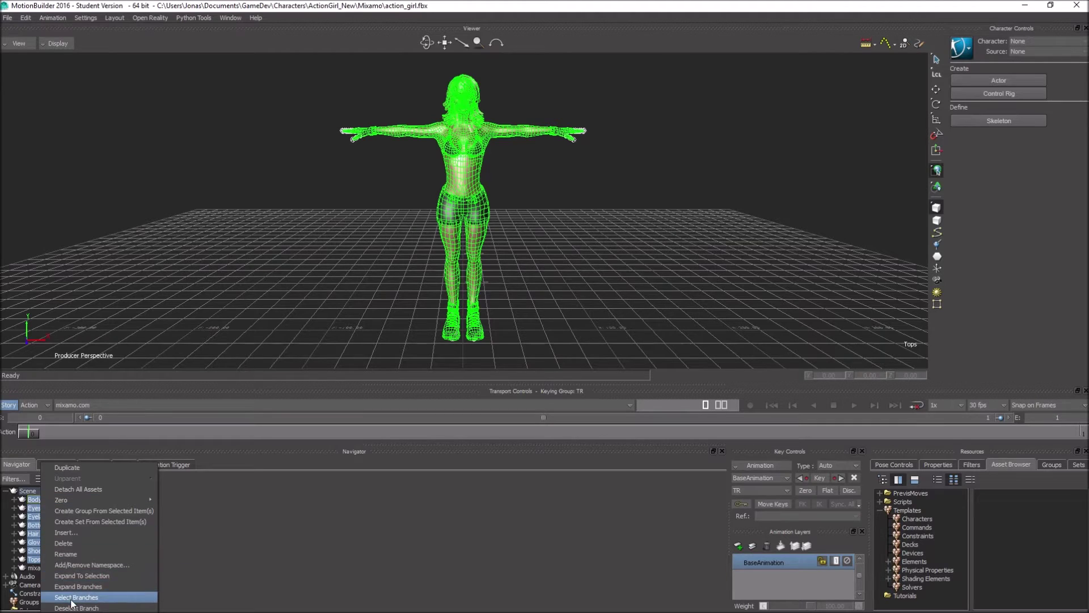
{"action": "left_click", "coordinate": [76, 597]}
{"action": "right_click", "coordinate": [35, 506]}
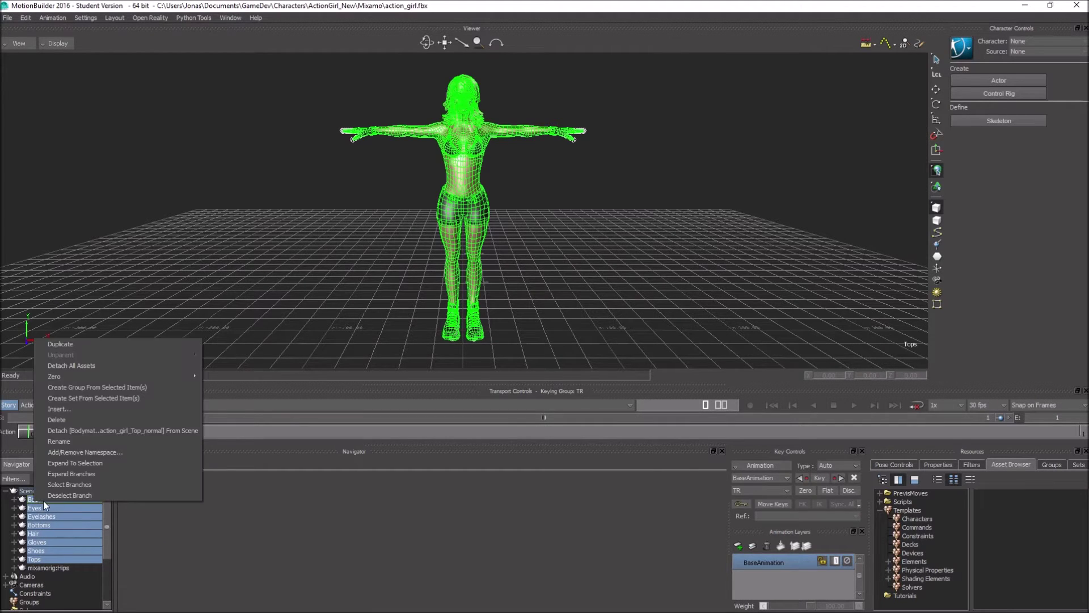
{"action": "left_click", "coordinate": [55, 420]}
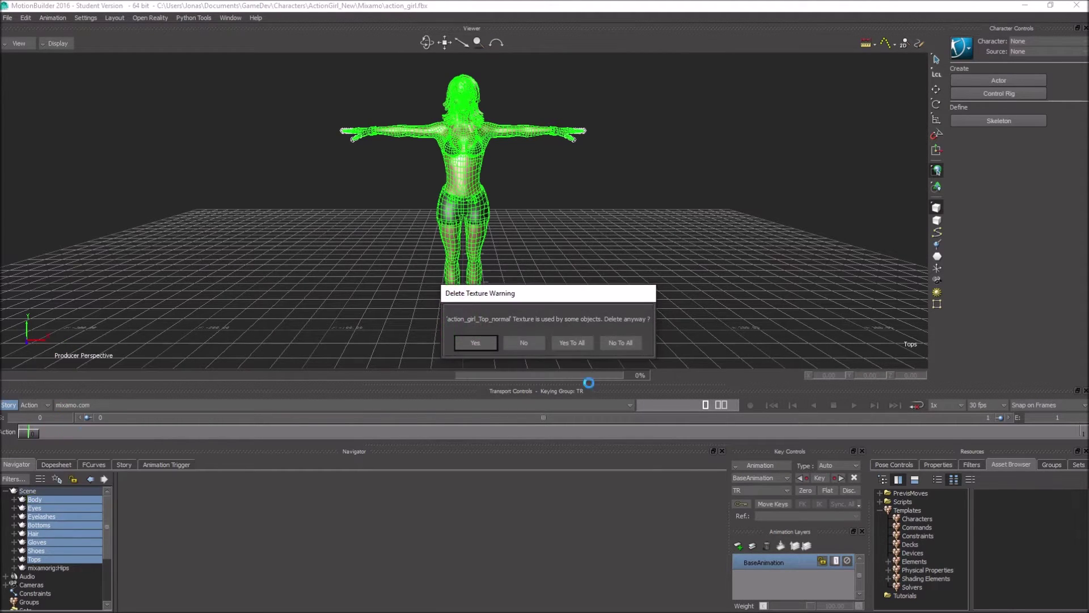
{"action": "left_click", "coordinate": [572, 343]}
{"action": "left_click", "coordinate": [580, 341]}
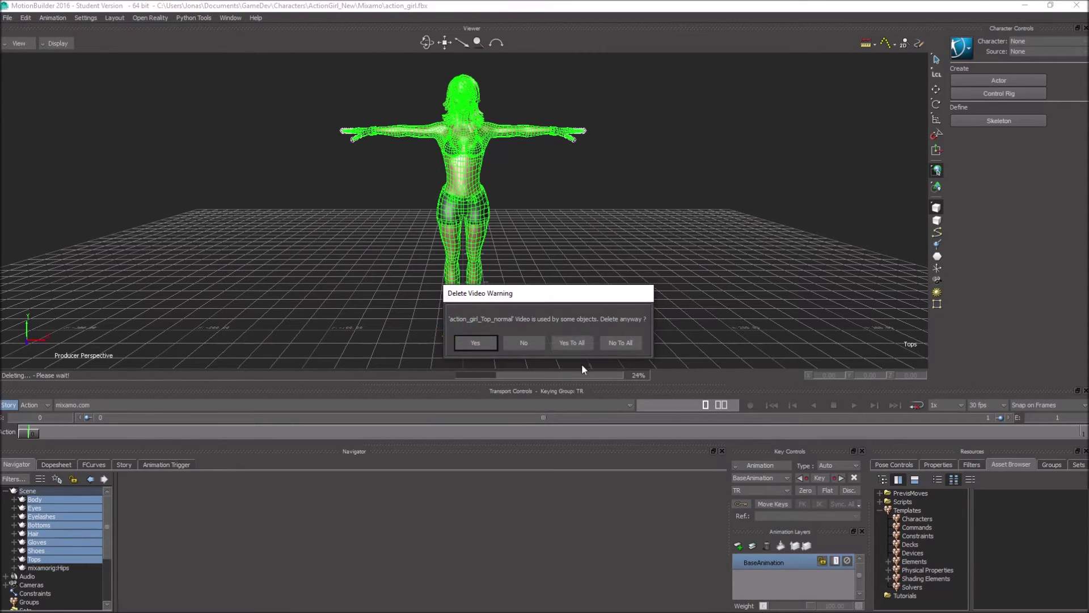
{"action": "left_click", "coordinate": [580, 343]}
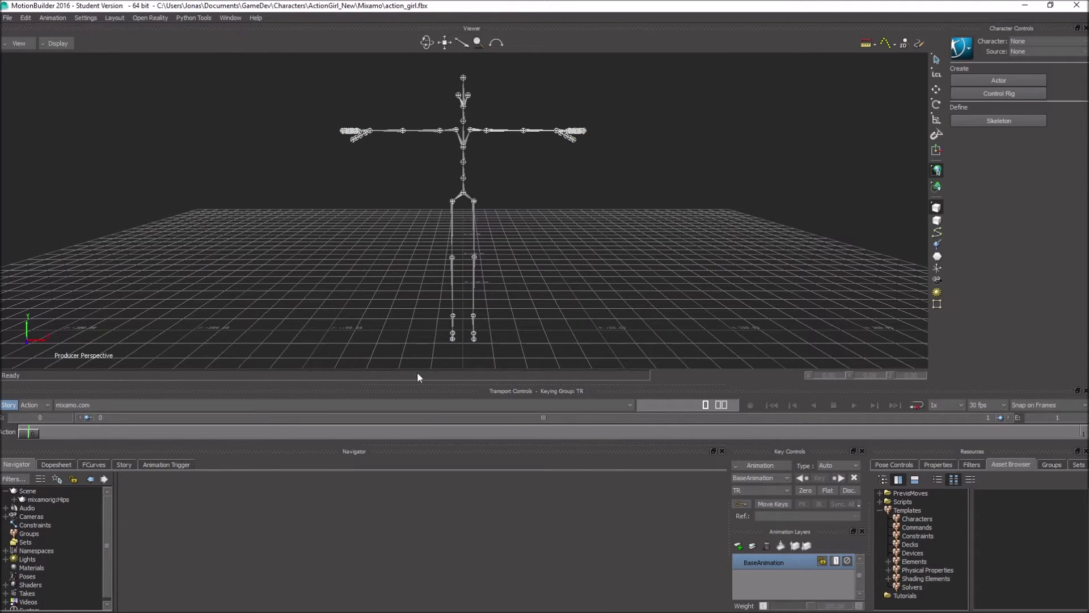
Start a control rig for the mixamorig:Hips skeleton and choose to define a new character for it
{"action": "left_click", "coordinate": [46, 499]}
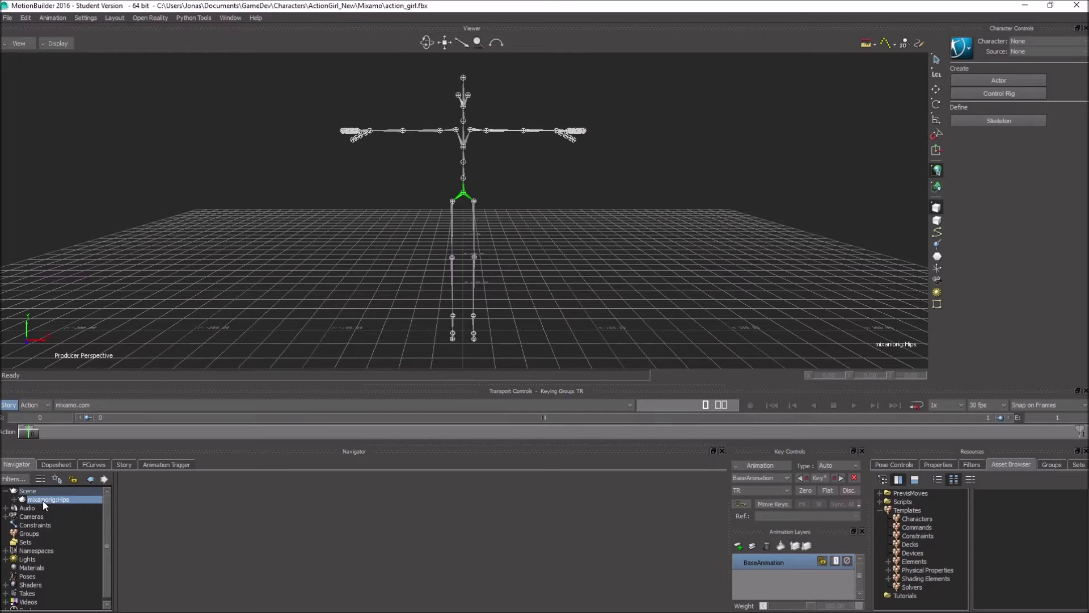
{"action": "left_click", "coordinate": [14, 499]}
{"action": "left_click", "coordinate": [13, 501]}
{"action": "left_click", "coordinate": [999, 120]}
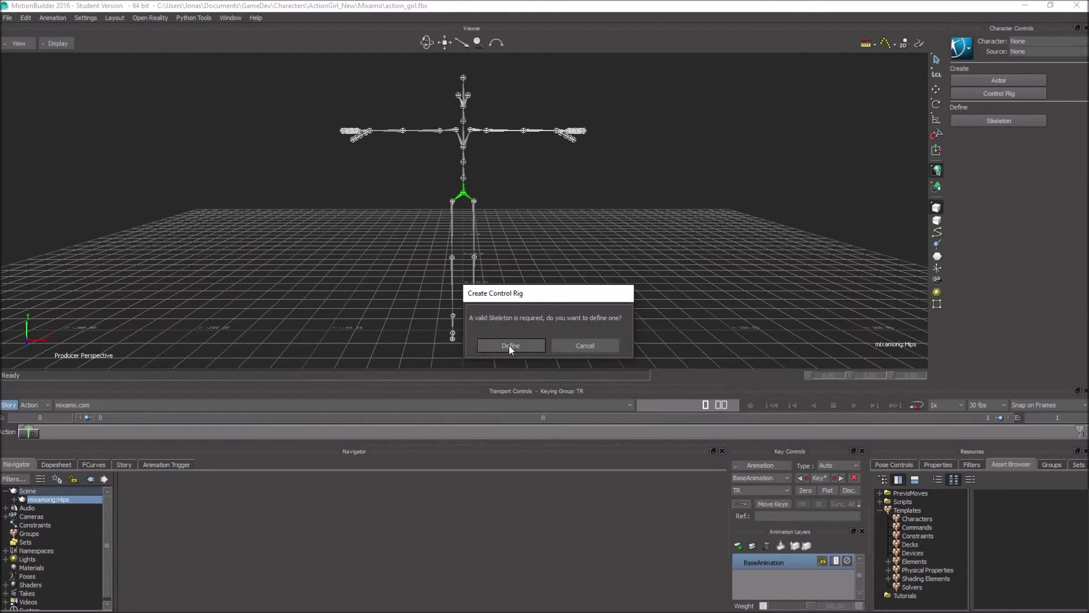
{"action": "left_click", "coordinate": [510, 346]}
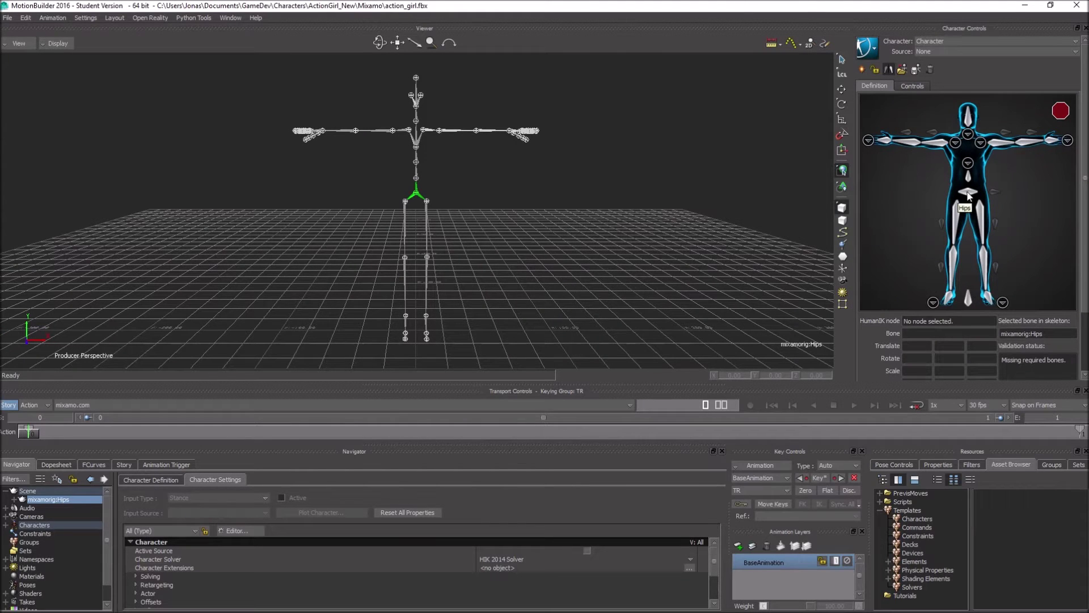
{"action": "scroll", "coordinate": [378, 205], "scroll_direction": "up", "scroll_amount": 5}
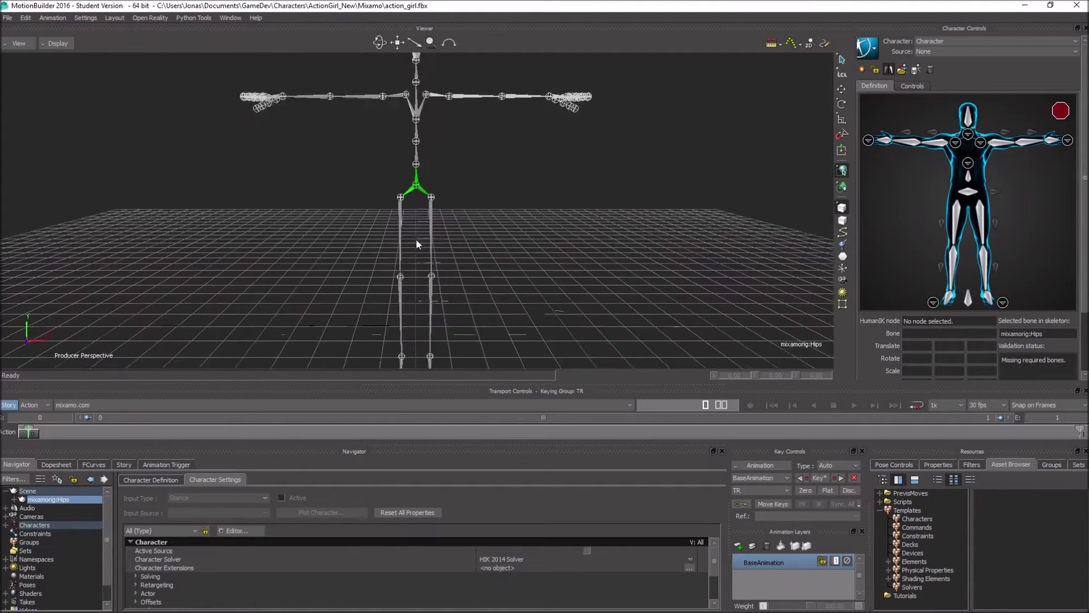
Map the character definition's Hips node to mixamorig:Hips and its Spine node to mixamorig:Spine
{"action": "left_click", "coordinate": [970, 193]}
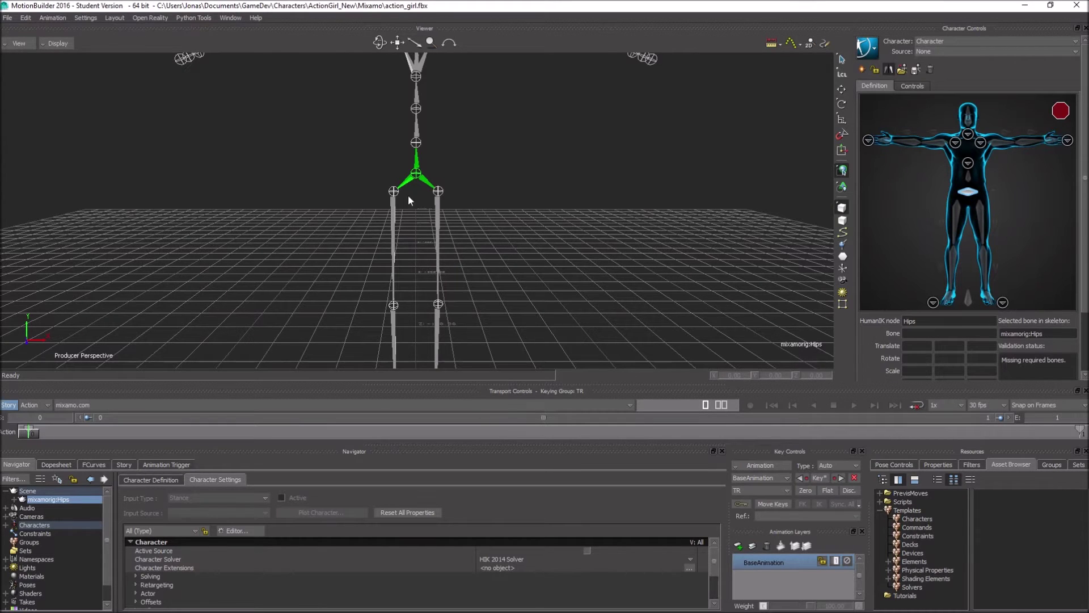
{"action": "left_click", "coordinate": [968, 177]}
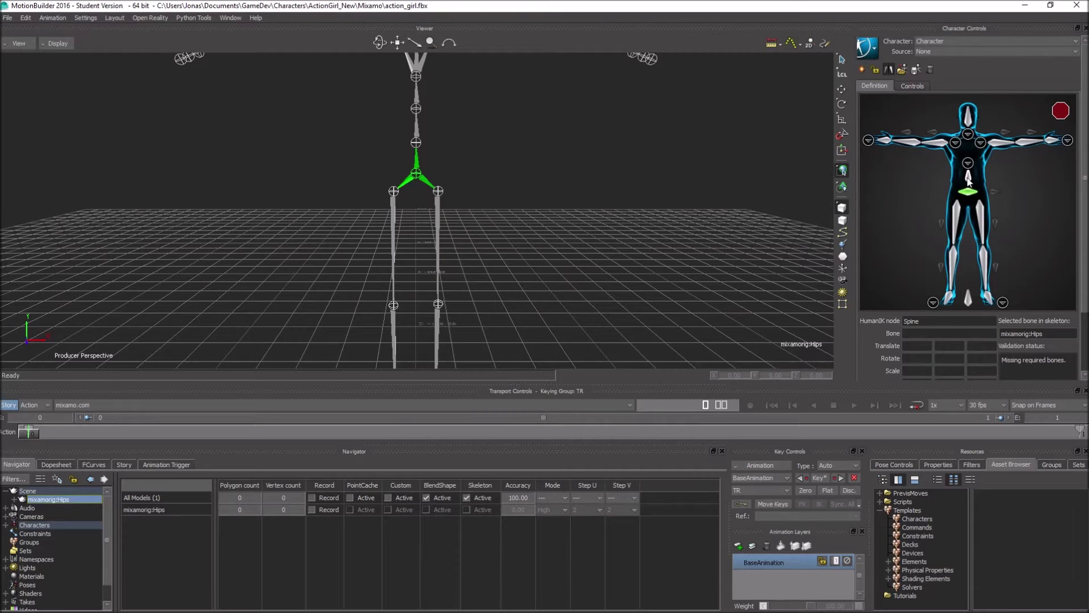
{"action": "left_click", "coordinate": [411, 143]}
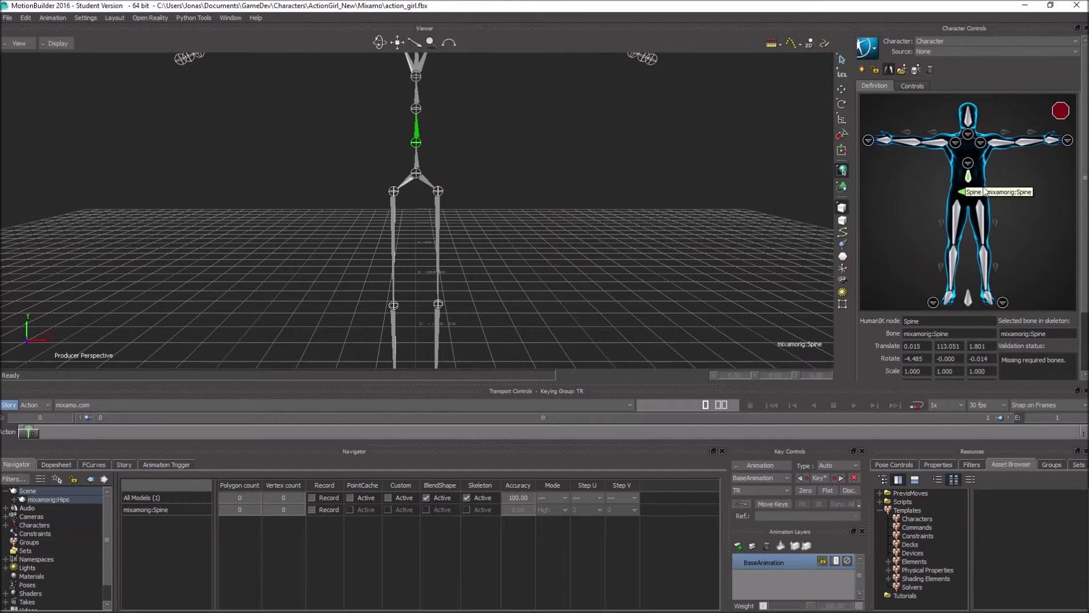
In the detailed spine view, map Spine1 to mixamorig:Spine1 and Spine2 to mixamorig:Spine2
{"action": "left_click", "coordinate": [968, 163]}
{"action": "left_click", "coordinate": [969, 265]}
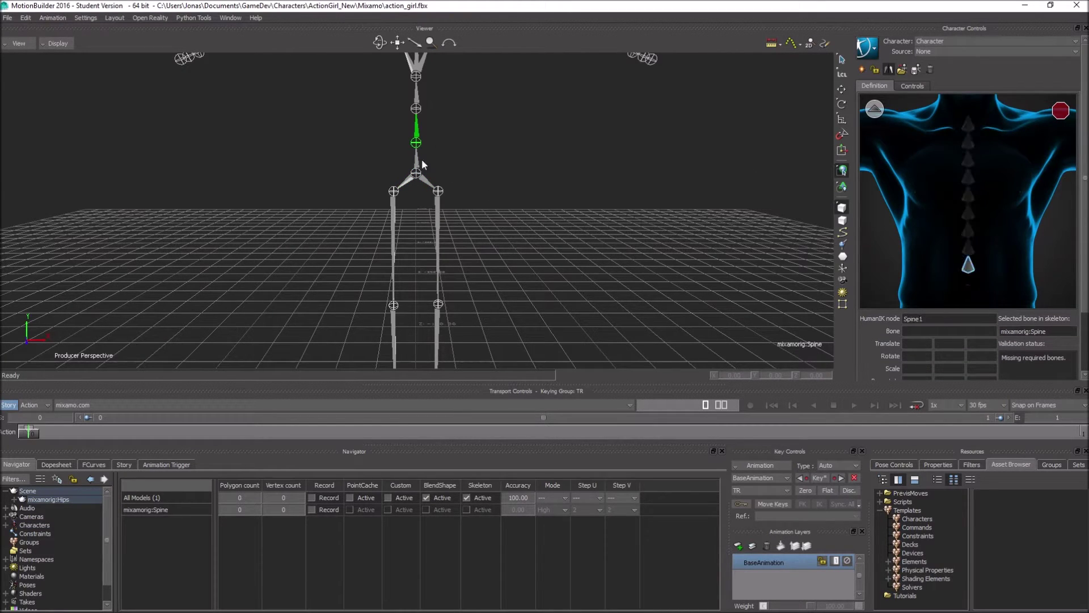
{"action": "left_click", "coordinate": [420, 111]}
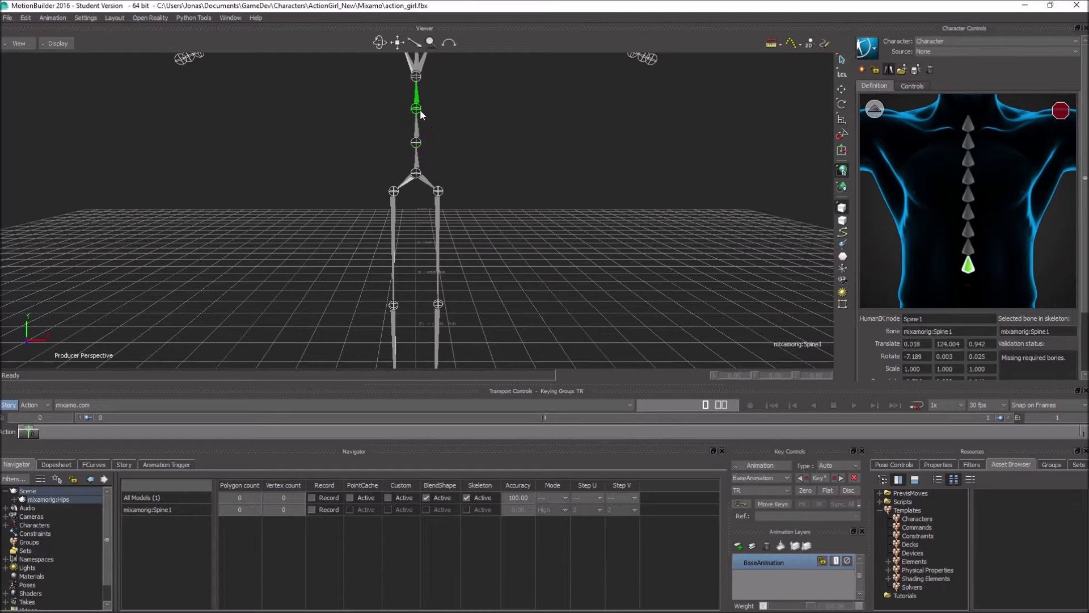
{"action": "left_click", "coordinate": [968, 248]}
{"action": "left_click", "coordinate": [414, 78]}
Map the LeftShoulder node in the shoulder detail view to mixamorig:LeftShoulder, then return to the full body view
{"action": "middle_click_drag", "start_coordinate": [438, 105], "coordinate": [441, 278]}
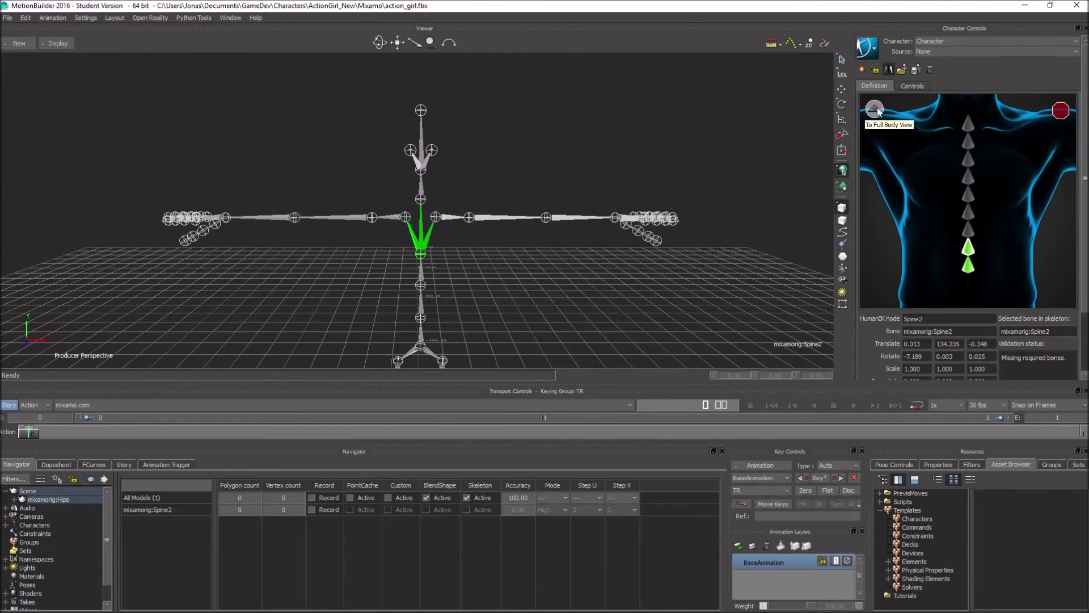
{"action": "left_click", "coordinate": [874, 109]}
{"action": "left_click", "coordinate": [982, 149]}
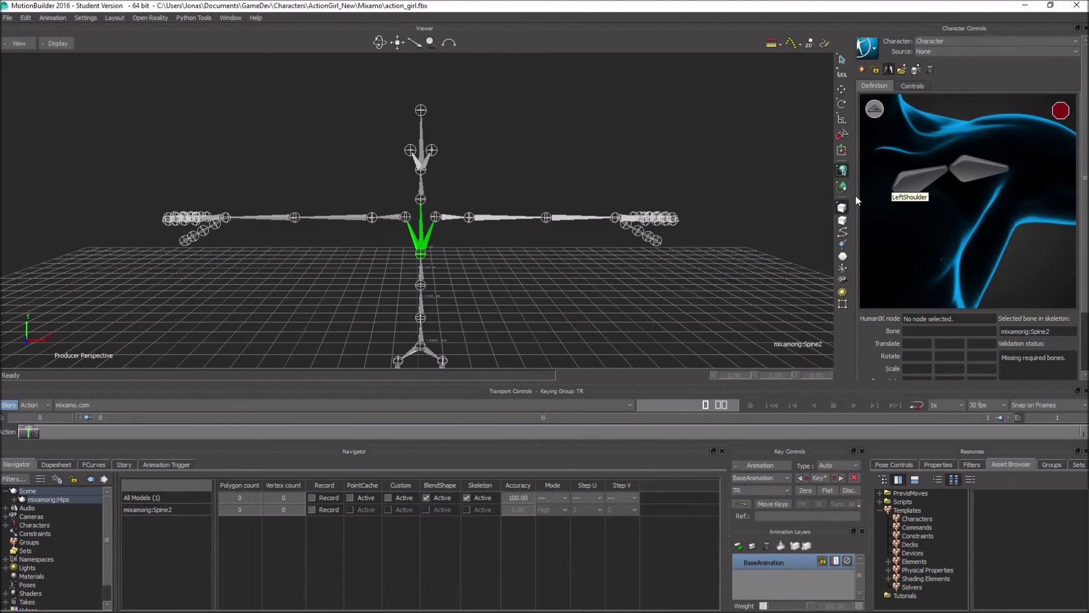
{"action": "left_click", "coordinate": [914, 189]}
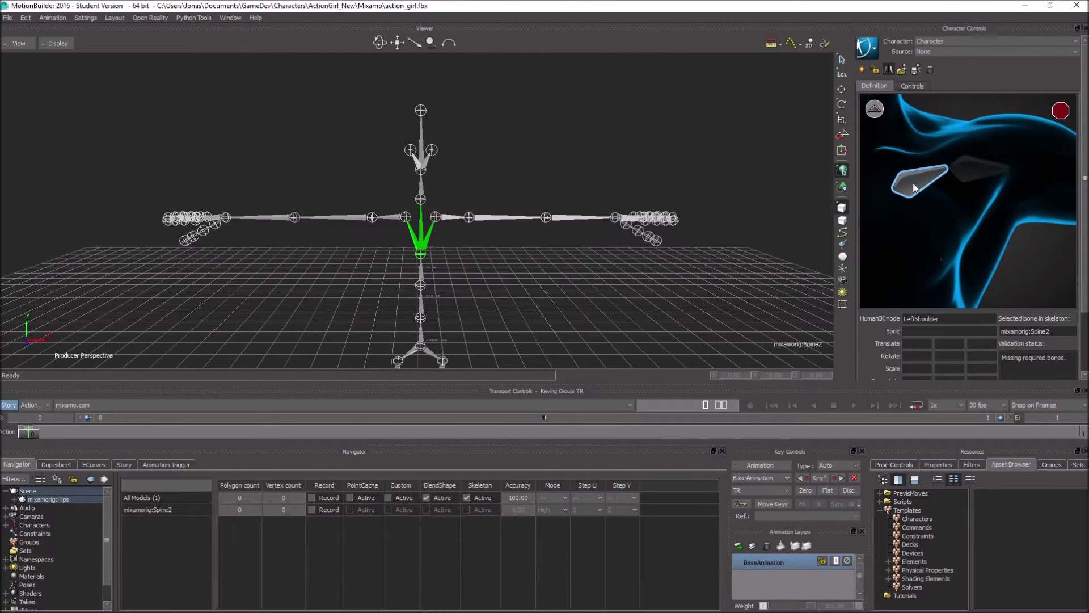
{"action": "left_click", "coordinate": [452, 222]}
{"action": "left_click", "coordinate": [874, 109]}
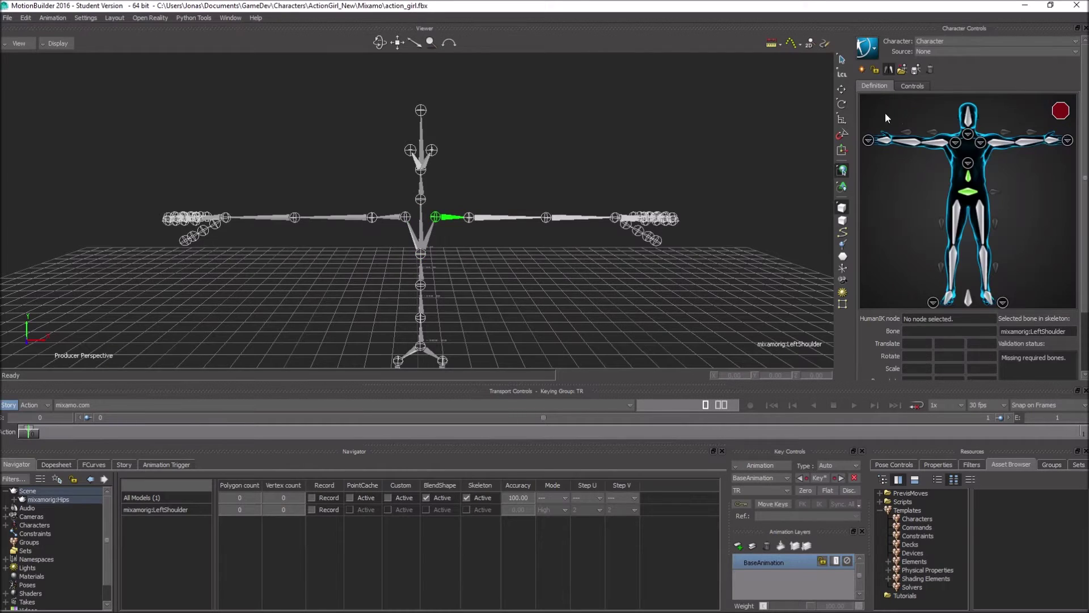
Map the LeftArm, LeftForeArm and LeftHand nodes to the matching mixamorig bones of the left arm
{"action": "left_click", "coordinate": [1009, 149]}
{"action": "left_click", "coordinate": [491, 220]}
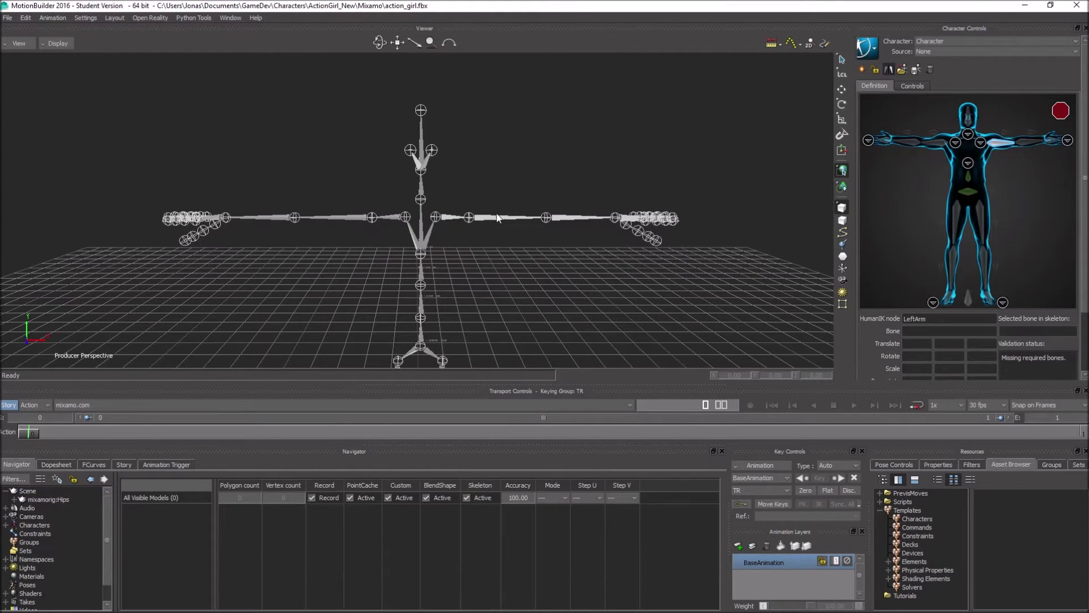
{"action": "left_click", "coordinate": [489, 219]}
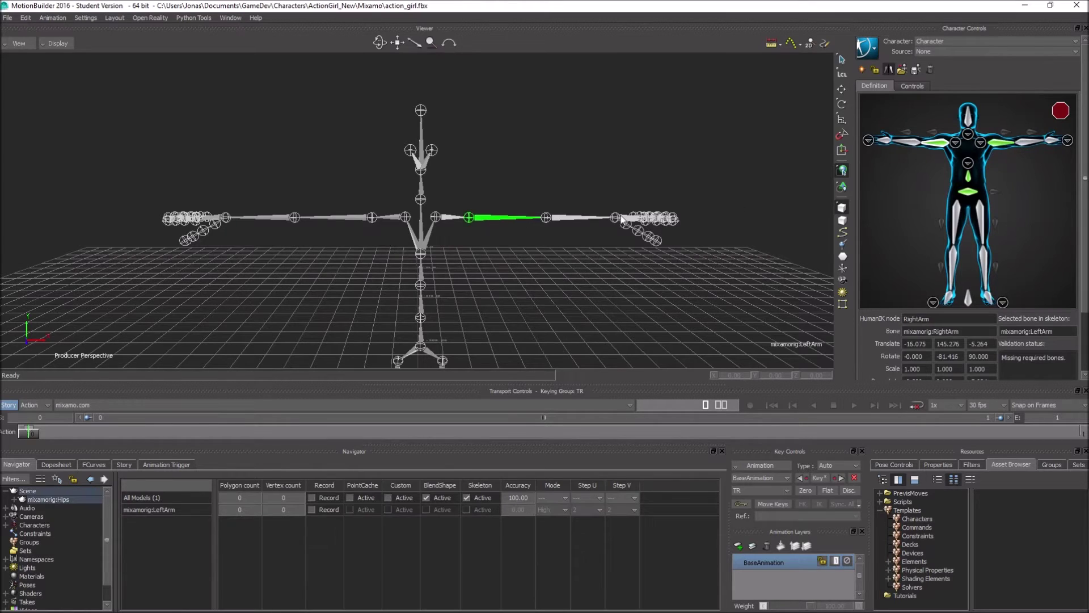
{"action": "left_click", "coordinate": [1021, 146]}
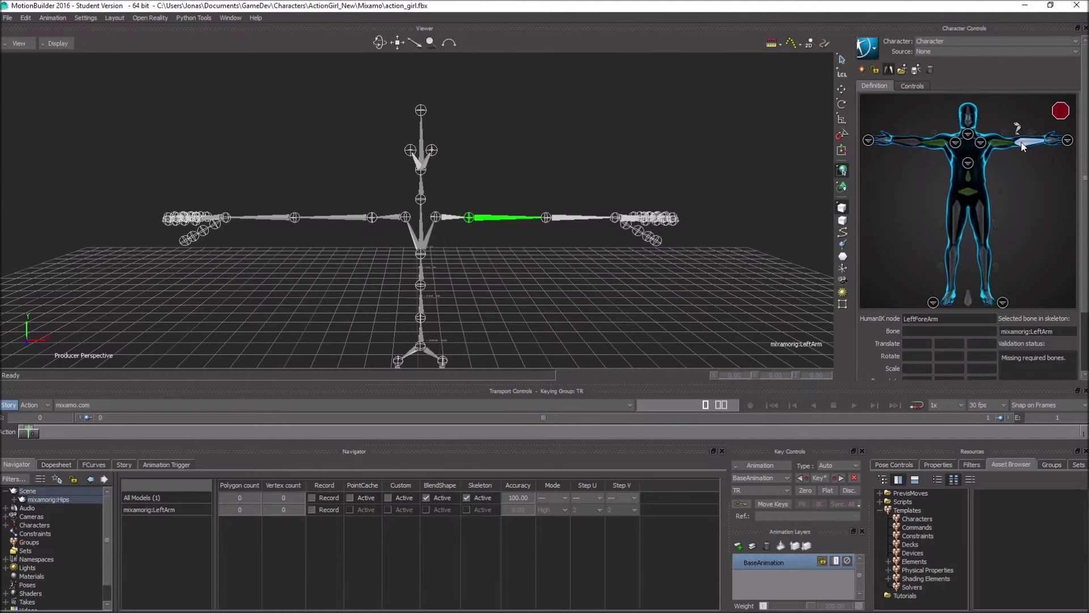
{"action": "left_click", "coordinate": [562, 222]}
{"action": "left_click", "coordinate": [1054, 141]}
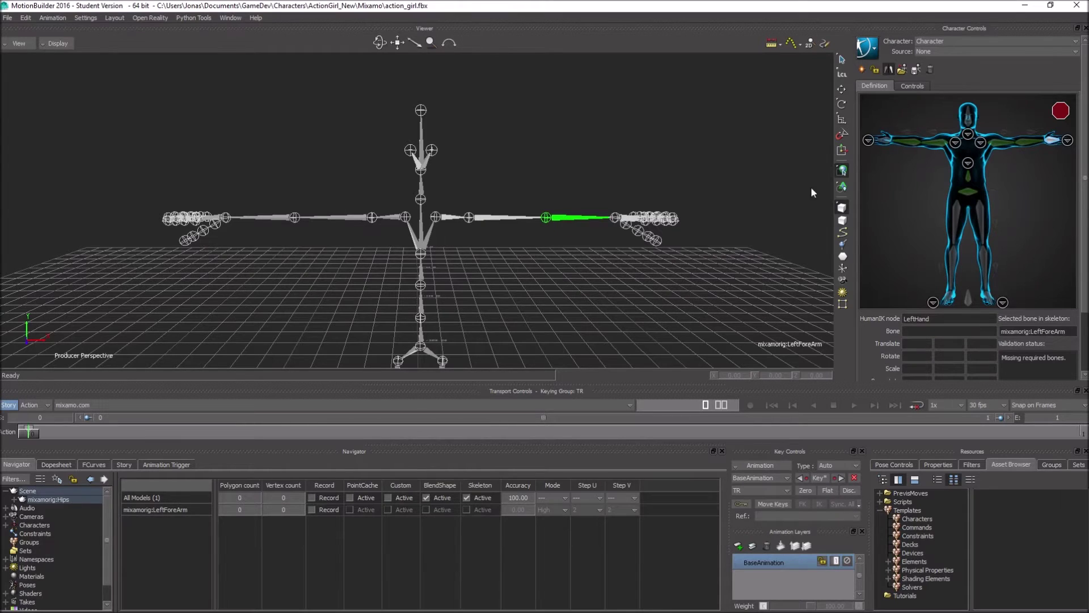
{"action": "left_click", "coordinate": [615, 222]}
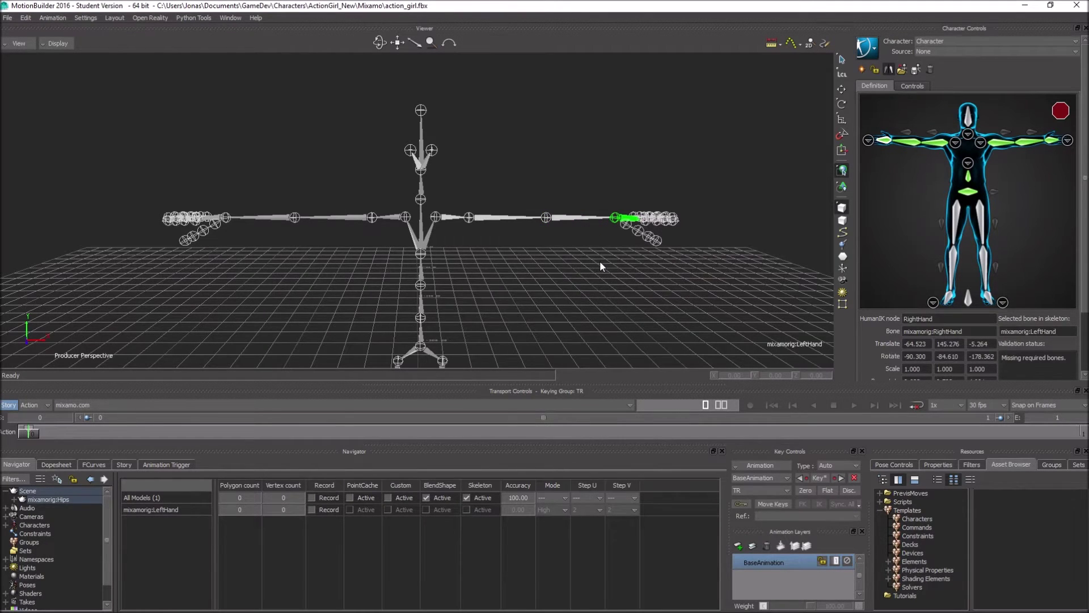
Map LeftHandThumb1 to LeftHandThumb3 to the matching thumb joints, working from a close top view of the left hand
{"action": "key", "text": "ctrl+t"}
{"action": "scroll", "coordinate": [484, 221], "scroll_direction": "up", "scroll_amount": 3}
{"action": "scroll", "coordinate": [484, 219], "scroll_direction": "up", "scroll_amount": 5}
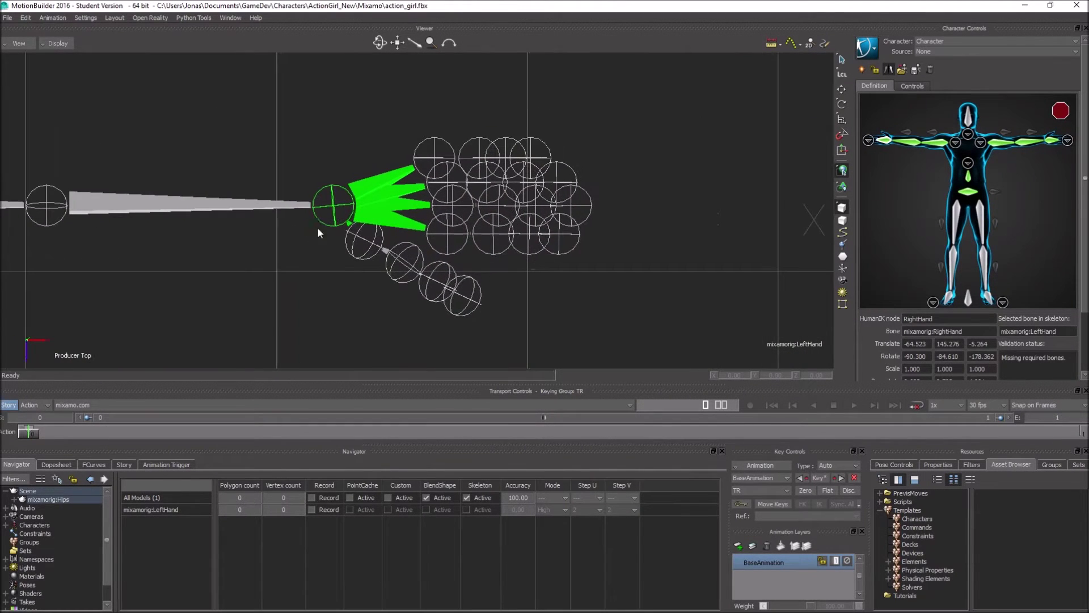
{"action": "left_click_drag", "start_coordinate": [343, 229], "coordinate": [261, 223], "text": "shift"}
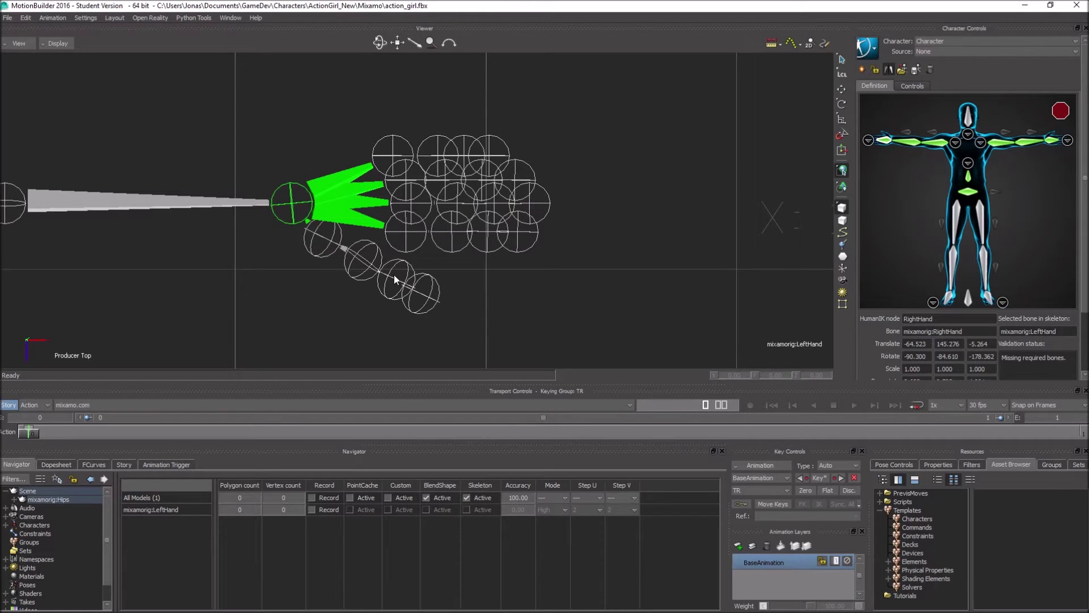
{"action": "left_click", "coordinate": [1068, 141]}
{"action": "left_click", "coordinate": [939, 258]}
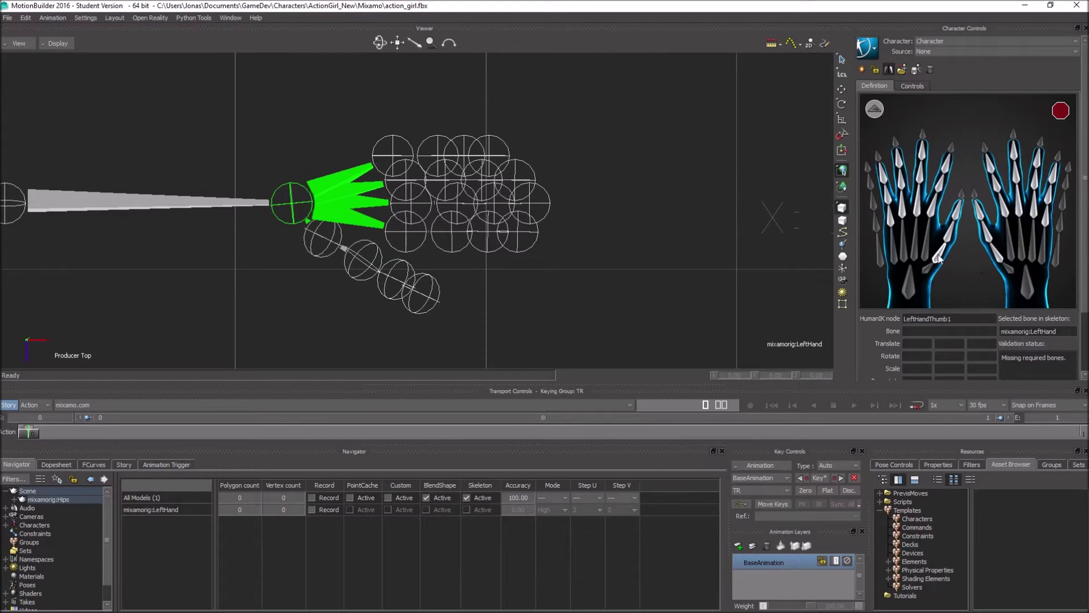
{"action": "left_click", "coordinate": [317, 233]}
{"action": "left_click", "coordinate": [949, 232]}
{"action": "left_click", "coordinate": [362, 263]}
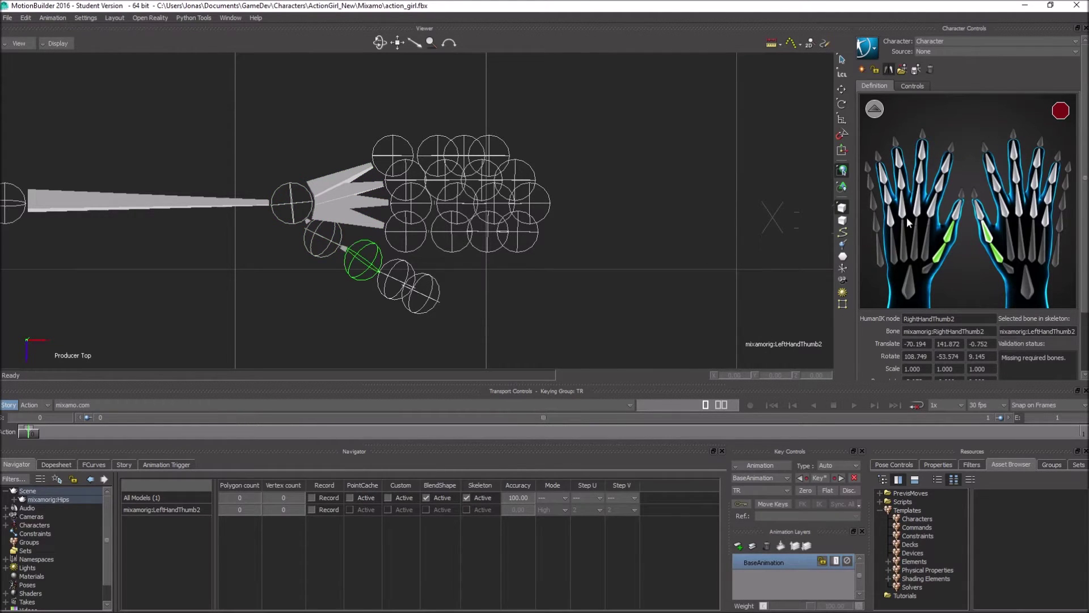
{"action": "left_click", "coordinate": [387, 277]}
Map LeftHandIndex1, LeftHandIndex2 and LeftHandIndex3 to the first three mixamorig index finger joints
{"action": "left_click", "coordinate": [401, 231]}
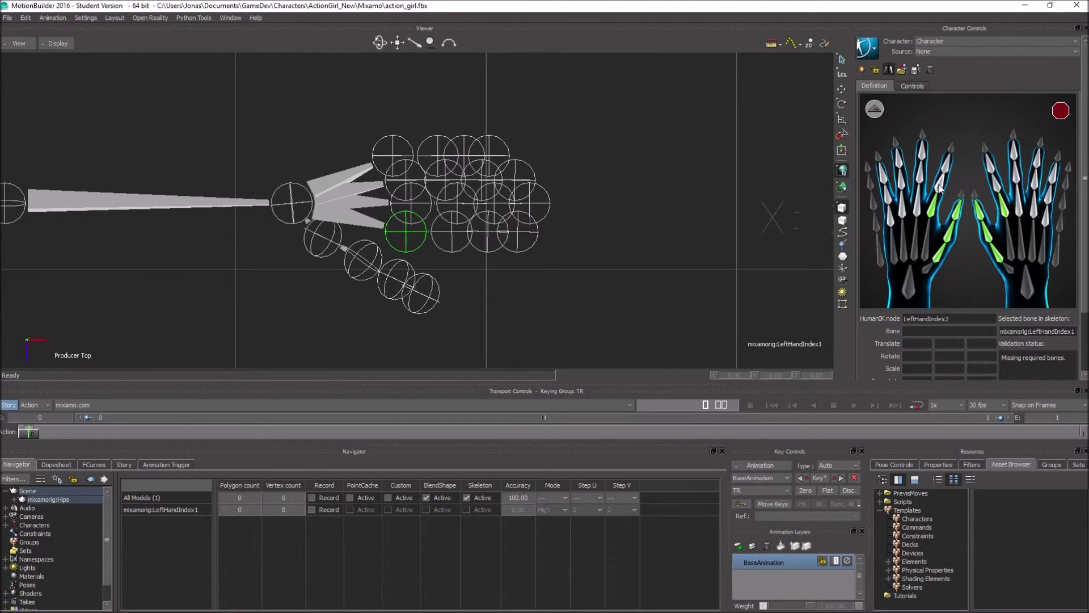
{"action": "left_click", "coordinate": [451, 231]}
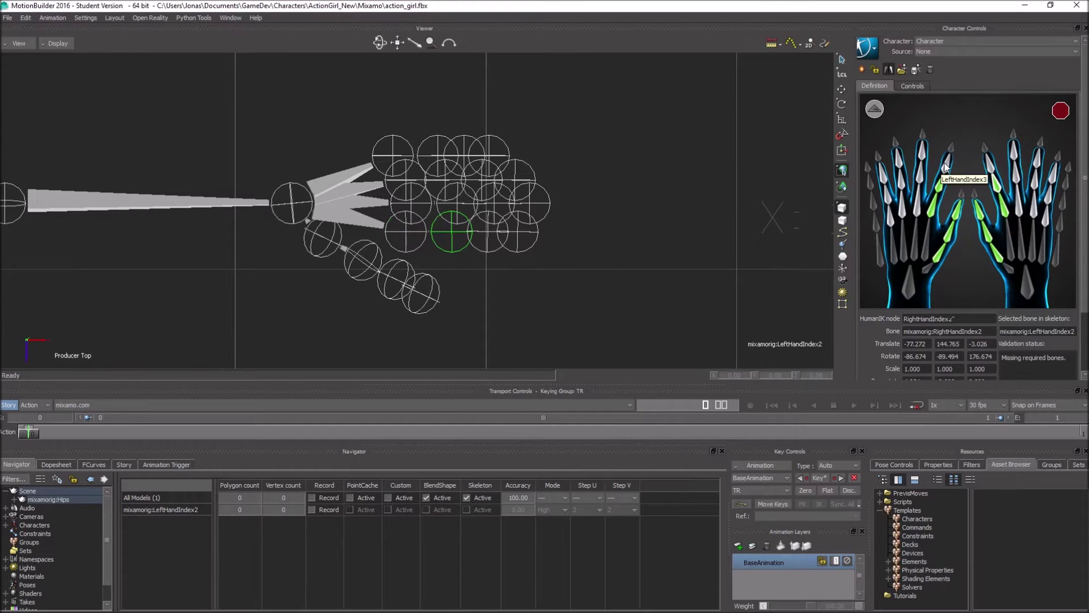
{"action": "left_click", "coordinate": [486, 232]}
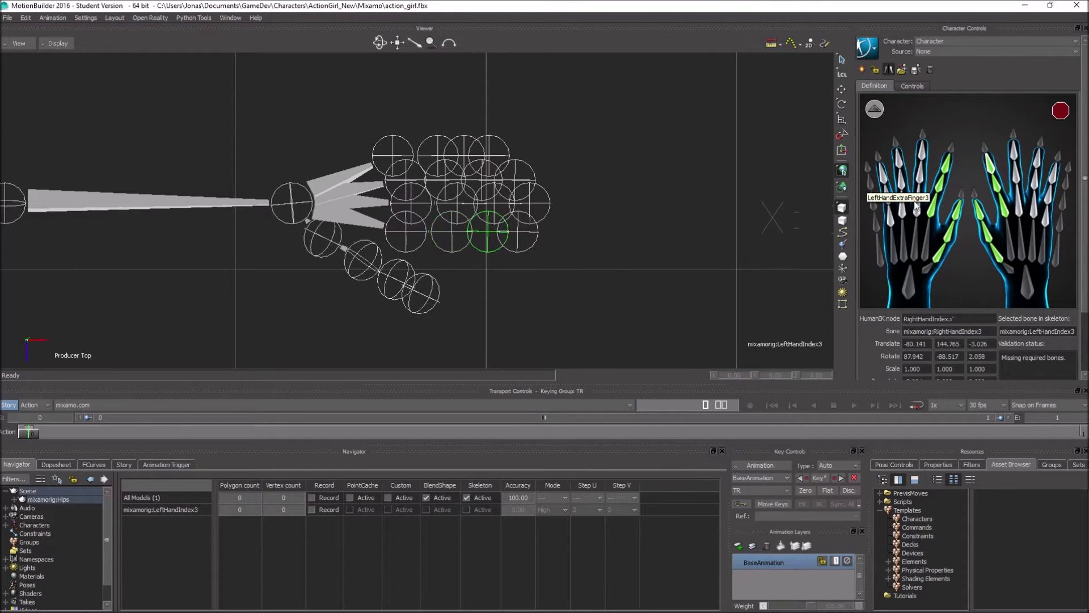
Map LeftHandMiddle1, LeftHandMiddle2 and LeftHandMiddle3 to the first three mixamorig middle finger joints
{"action": "left_click", "coordinate": [418, 203]}
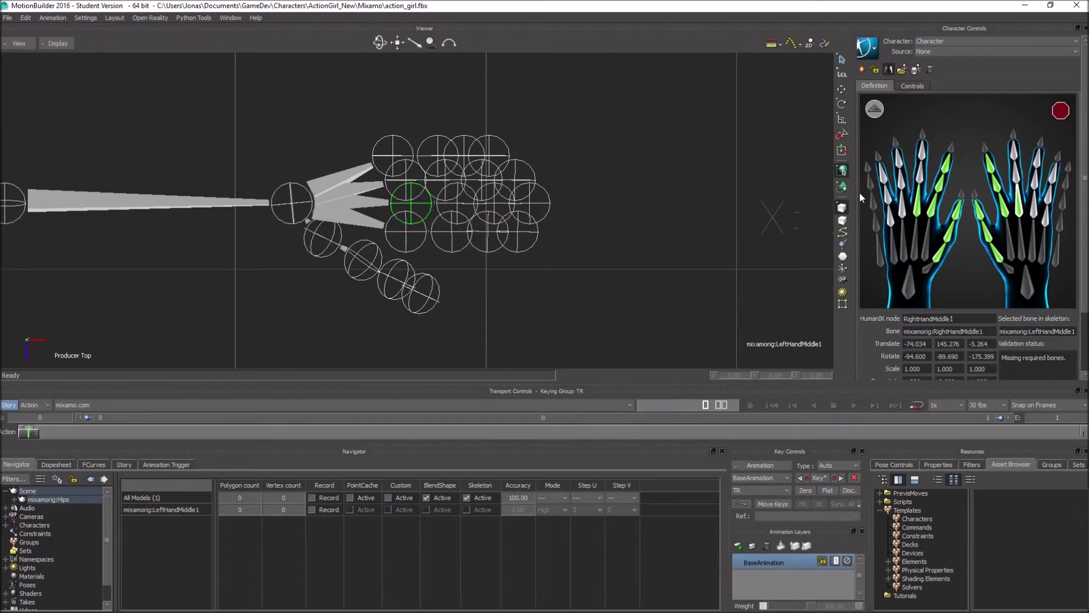
{"action": "left_click", "coordinate": [923, 177]}
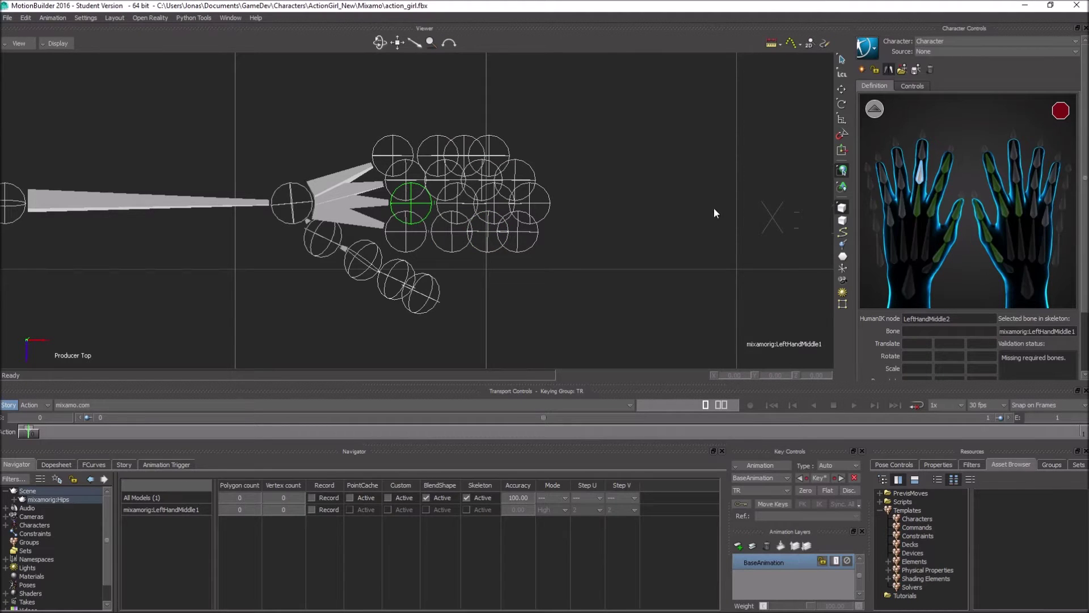
{"action": "left_click", "coordinate": [456, 203]}
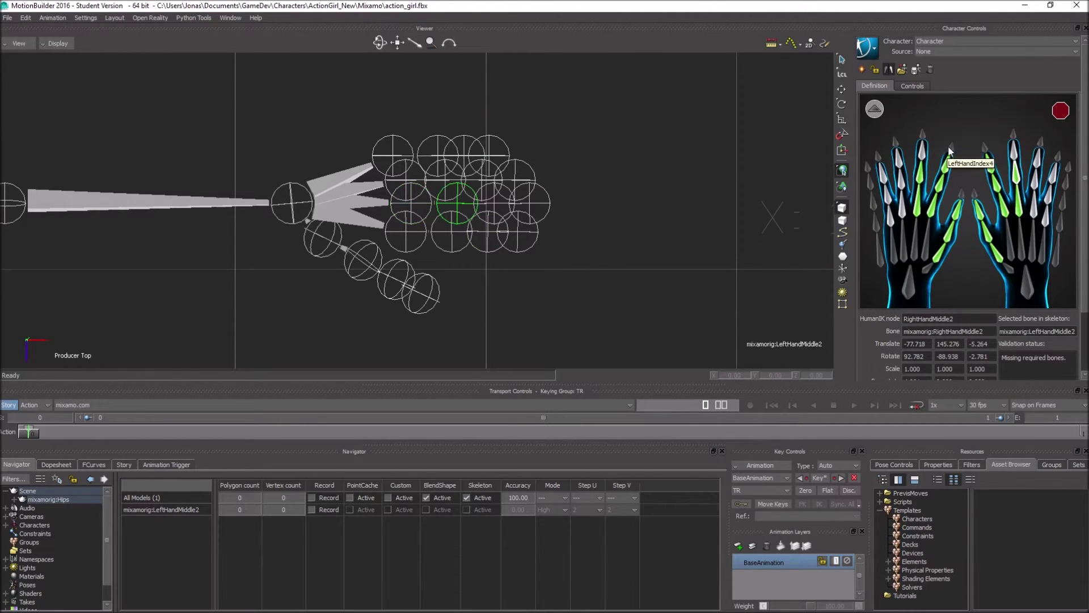
{"action": "left_click", "coordinate": [921, 154]}
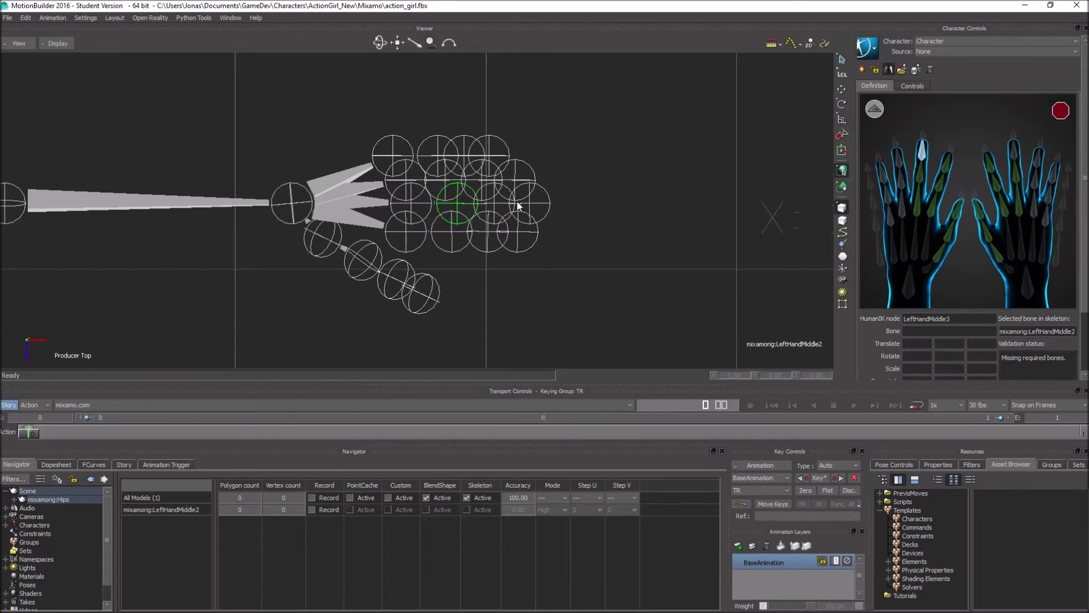
{"action": "left_click", "coordinate": [500, 203]}
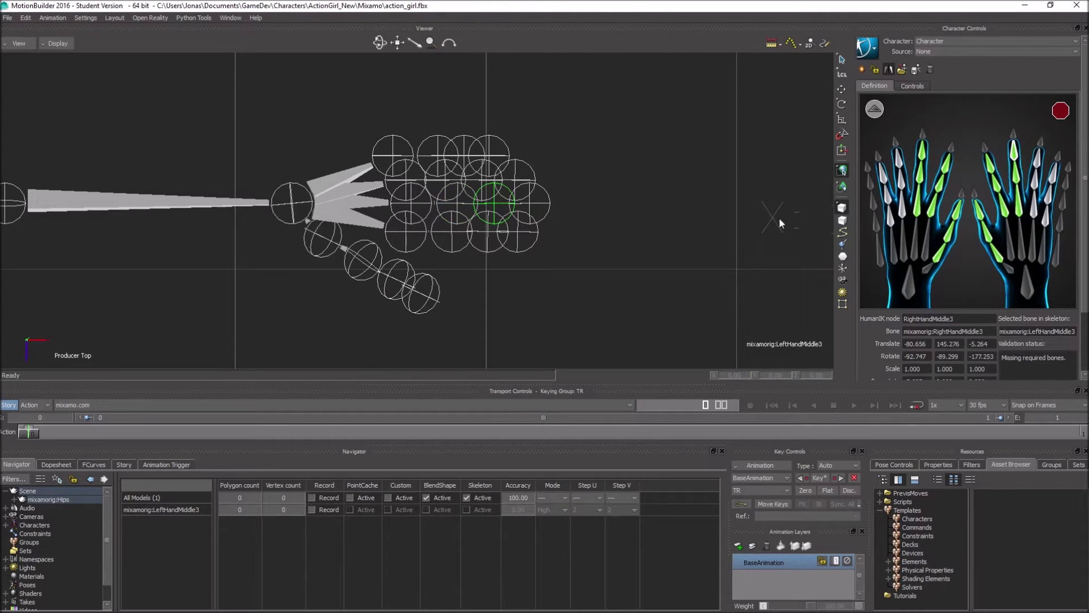
Map the fingertip nodes LeftHandThumb4 and LeftHandIndex4 to the end joints of the thumb and index finger
{"action": "left_click", "coordinate": [963, 196]}
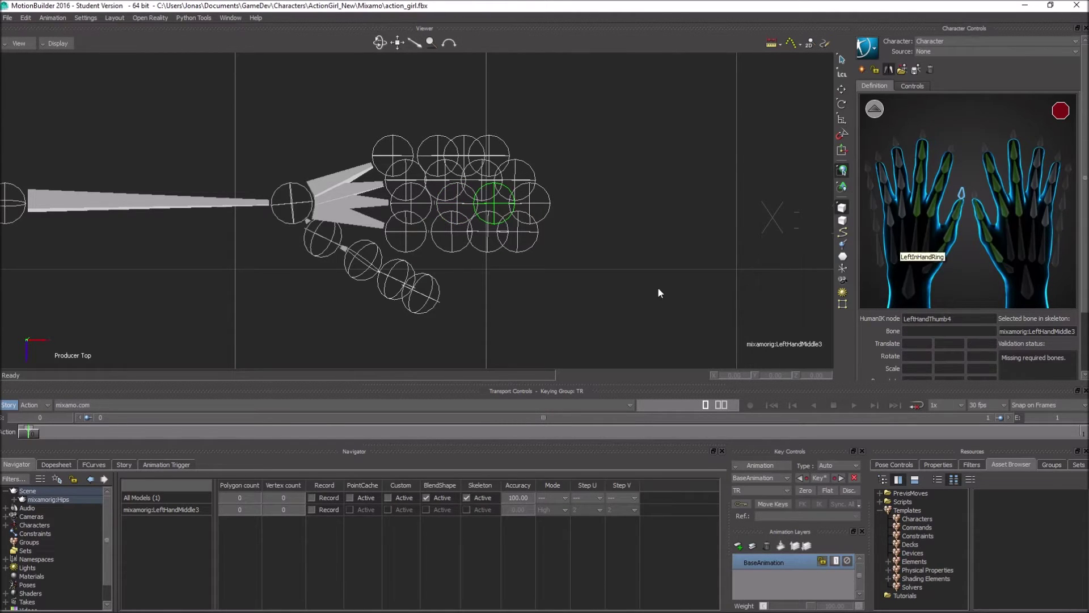
{"action": "left_click", "coordinate": [426, 295]}
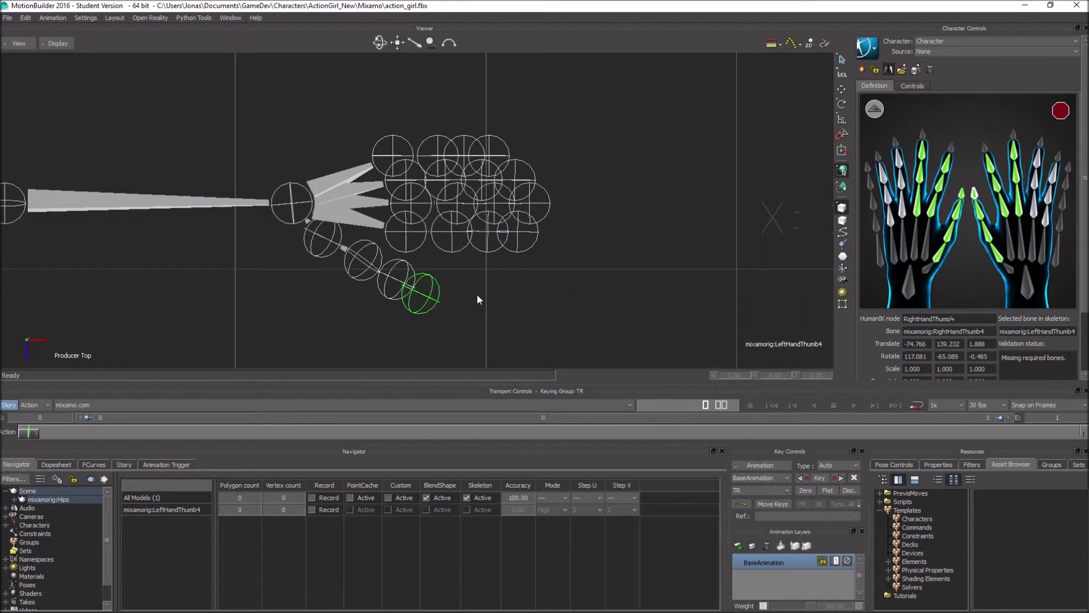
{"action": "left_click", "coordinate": [952, 149]}
{"action": "left_click", "coordinate": [520, 234]}
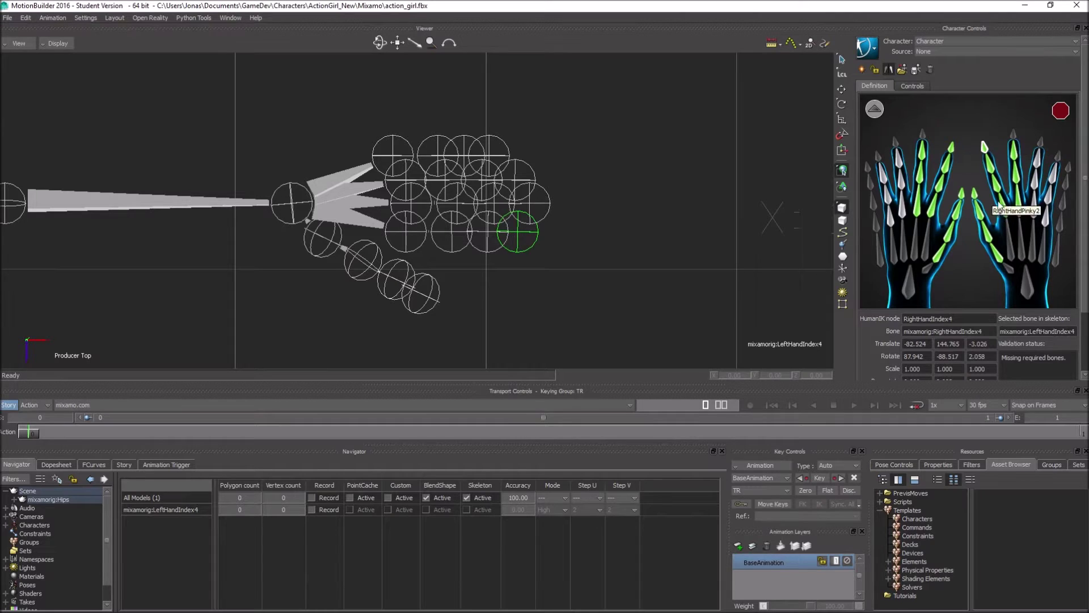
Map LeftHandRing1 through LeftHandRing4 to the four mixamorig ring finger joints, from knuckle to tip
{"action": "left_click", "coordinate": [902, 215]}
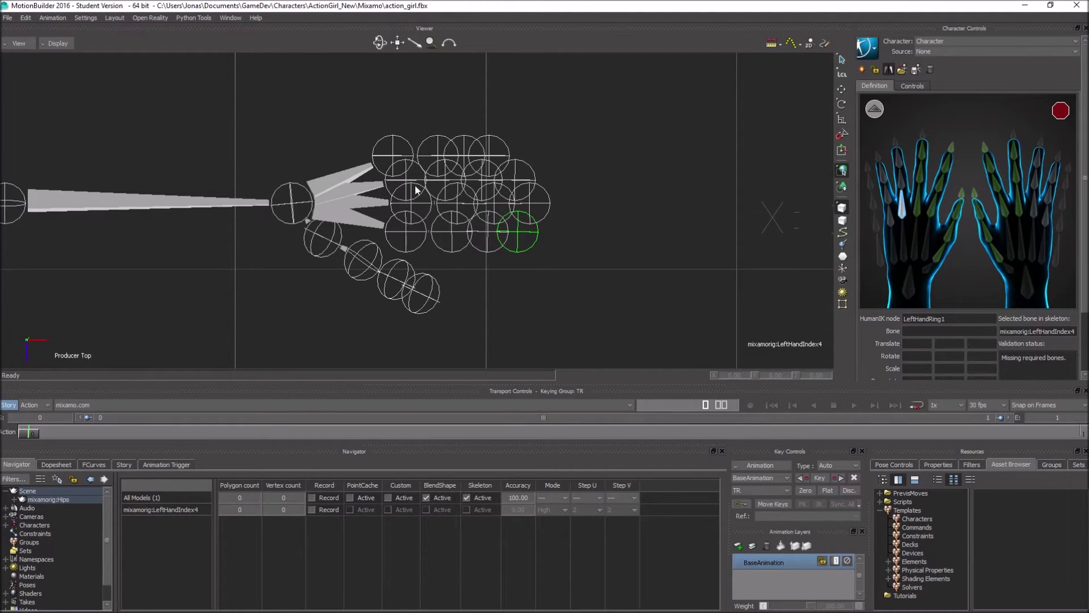
{"action": "left_click", "coordinate": [408, 179]}
{"action": "left_click", "coordinate": [903, 187]}
{"action": "left_click", "coordinate": [447, 180]}
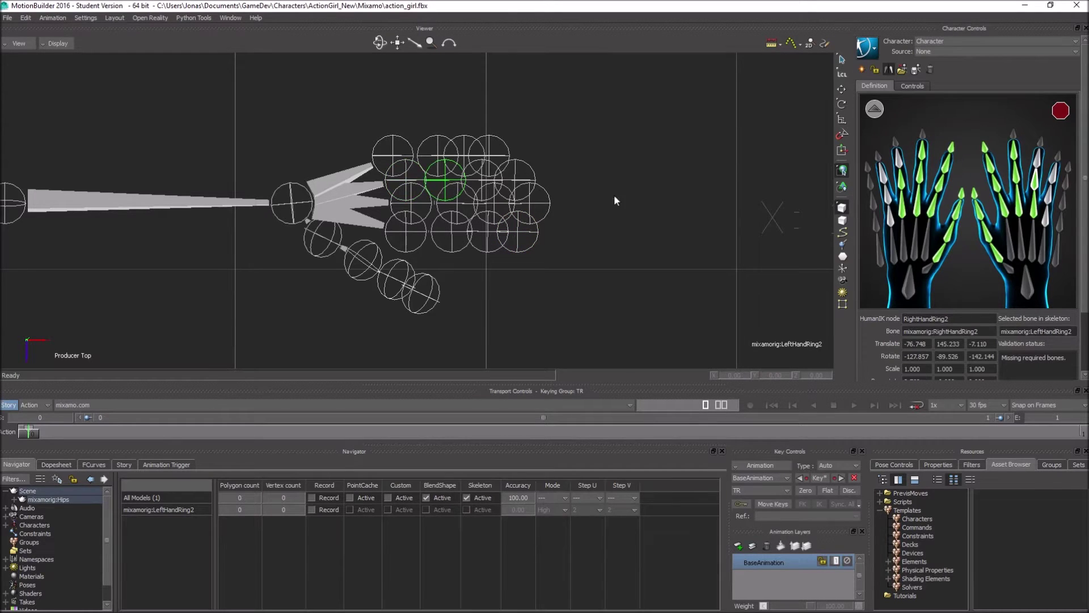
{"action": "left_click", "coordinate": [899, 158]}
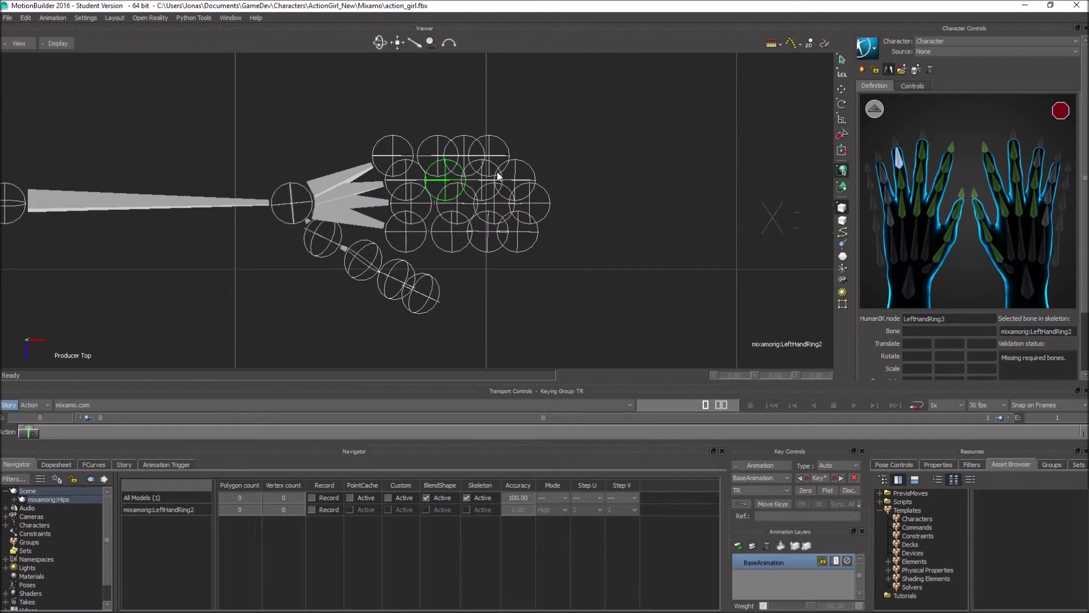
{"action": "left_click", "coordinate": [479, 181]}
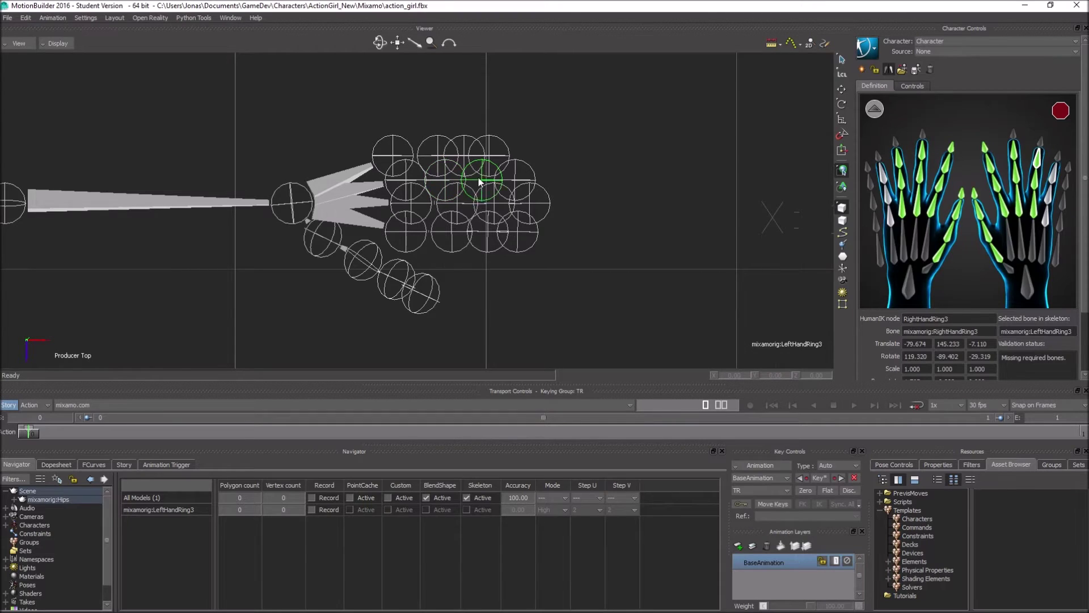
{"action": "left_click", "coordinate": [896, 140]}
{"action": "left_click", "coordinate": [523, 177]}
Map LeftHandPinky1 through LeftHandPinky4 to the four mixamorig pinky finger joints, from knuckle to tip
{"action": "left_click", "coordinate": [891, 213]}
{"action": "left_click", "coordinate": [393, 154]}
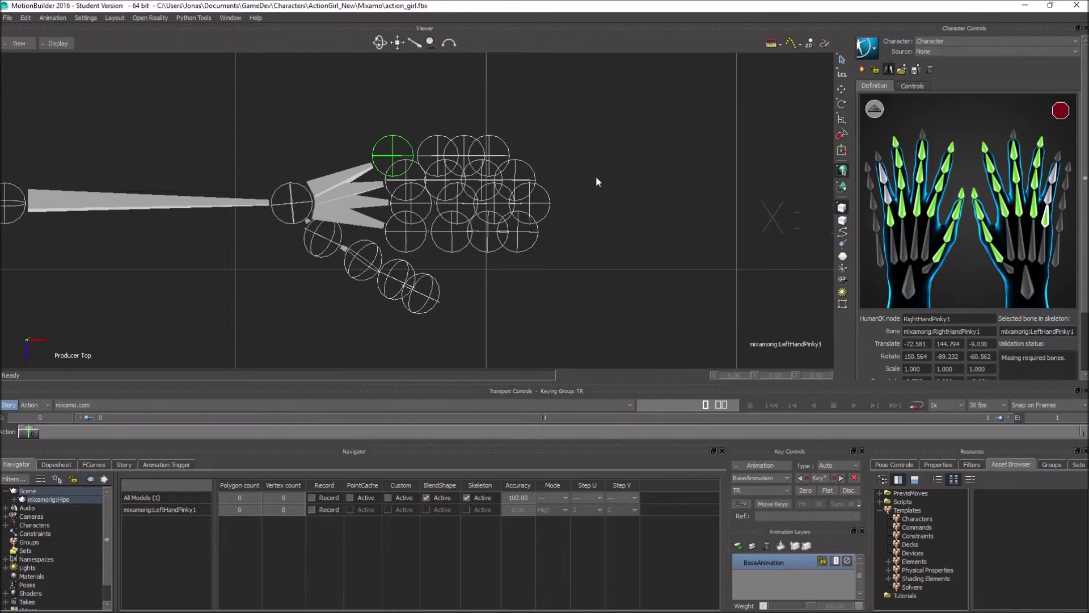
{"action": "left_click", "coordinate": [887, 194]}
{"action": "left_click", "coordinate": [440, 156]}
{"action": "left_click", "coordinate": [884, 178]}
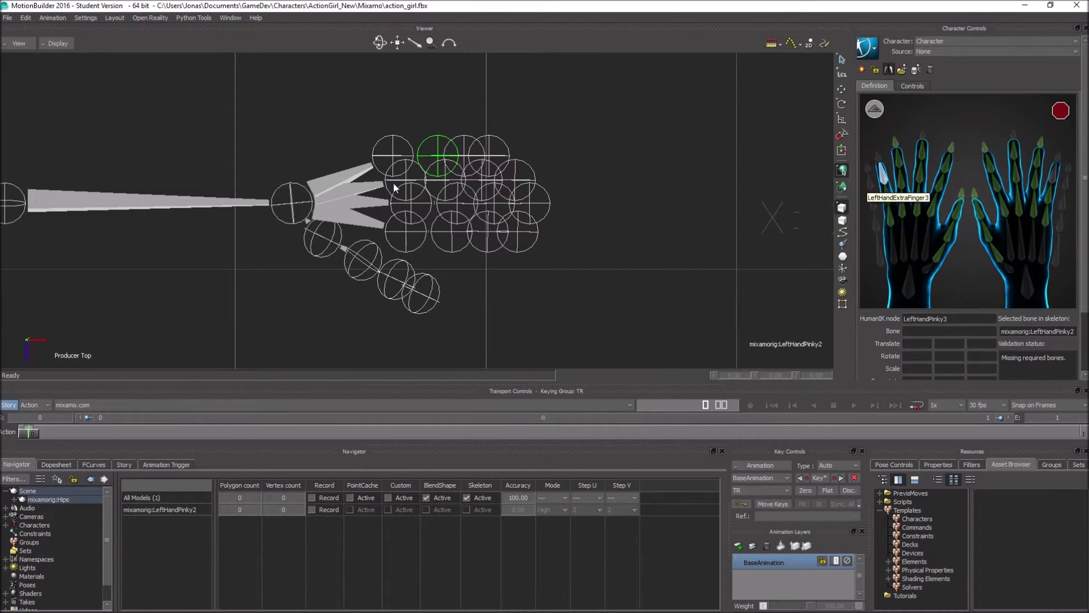
{"action": "left_click", "coordinate": [466, 145]}
{"action": "left_click", "coordinate": [877, 157]}
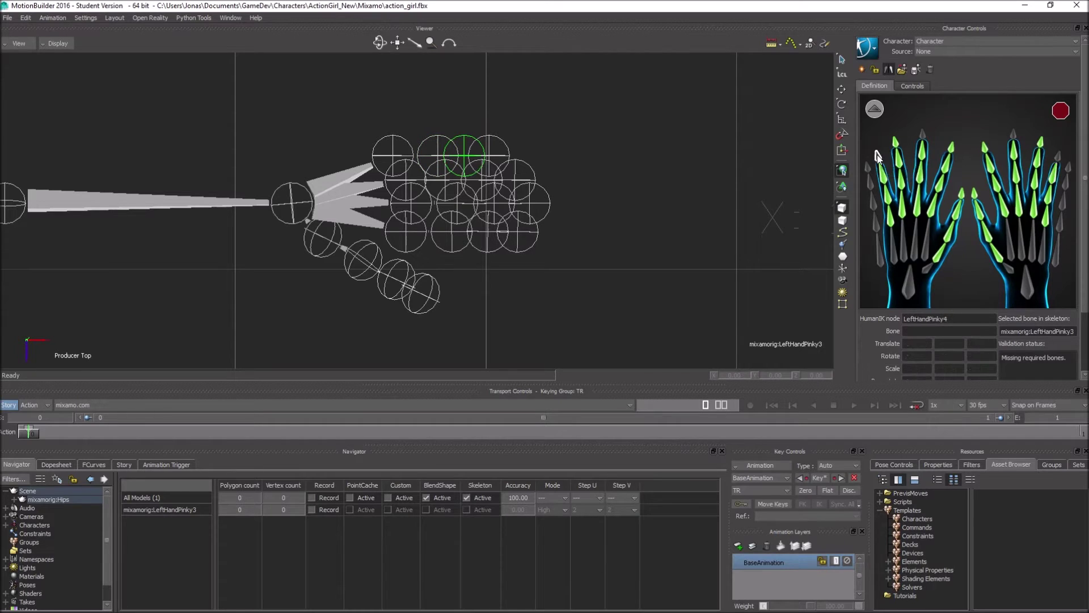
{"action": "left_click", "coordinate": [488, 159]}
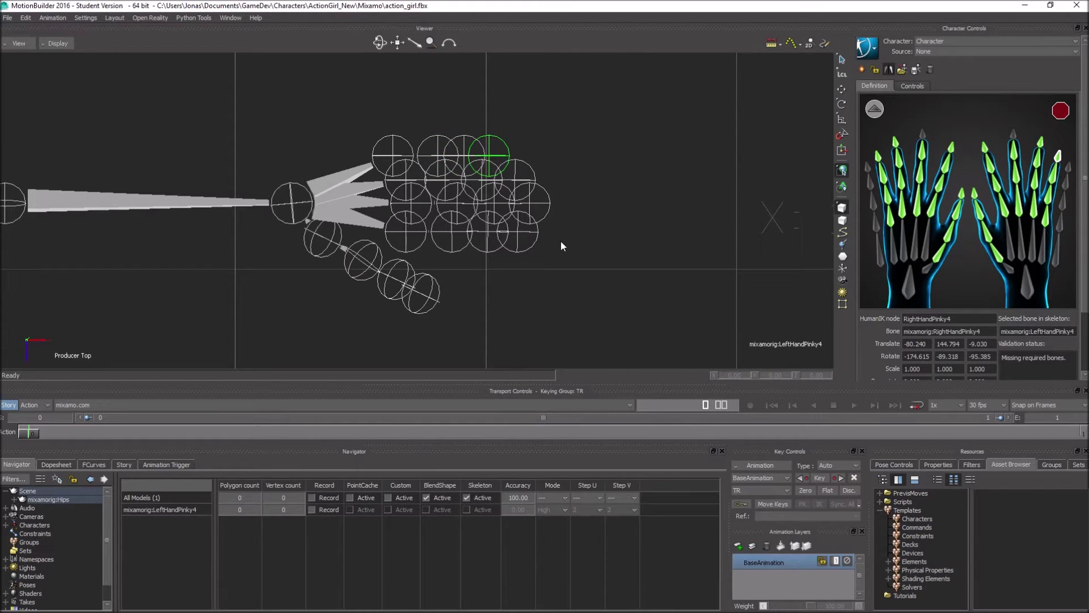
Map the first Neck node to mixamorig:Neck and the Head node to mixamorig:HeadTop_End, working in the front view
{"action": "key", "text": "ctrl+f"}
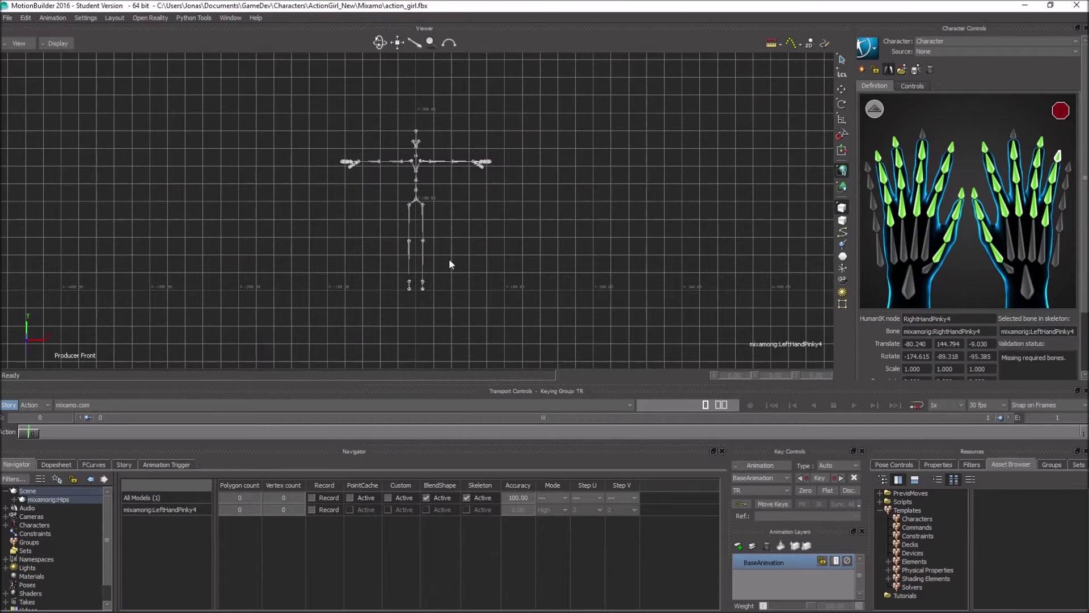
{"action": "scroll", "coordinate": [331, 245], "scroll_direction": "up", "scroll_amount": 5}
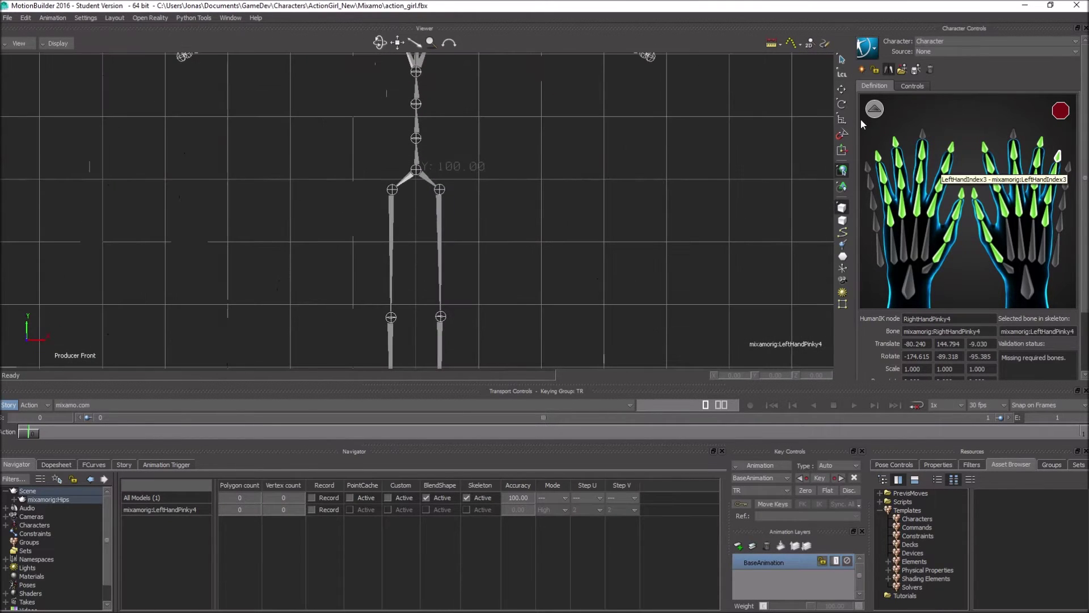
{"action": "left_click", "coordinate": [874, 110]}
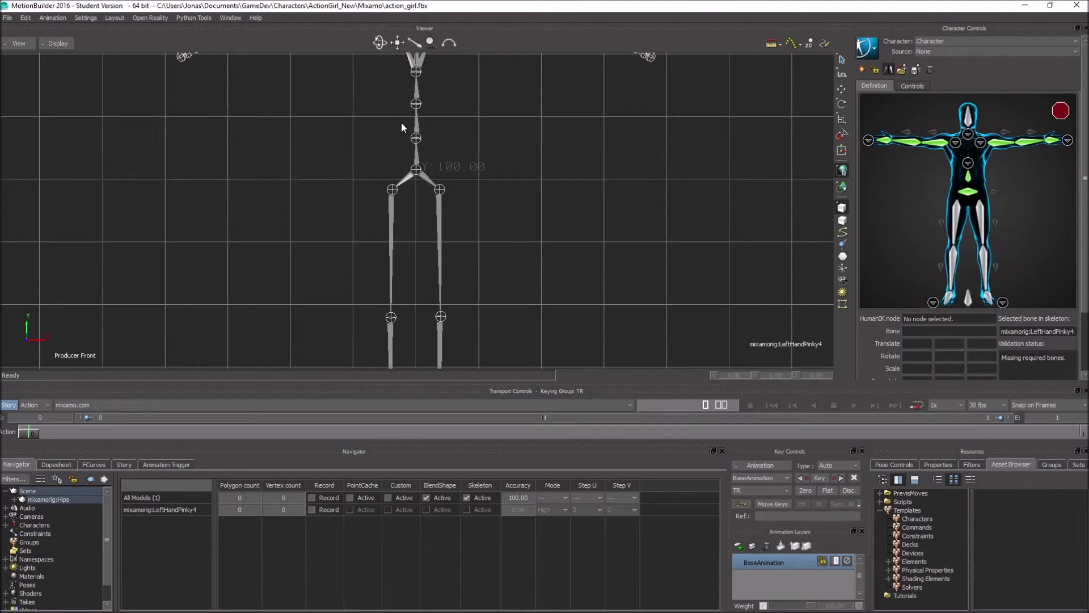
{"action": "left_click_drag", "start_coordinate": [400, 121], "coordinate": [403, 312], "text": "shift"}
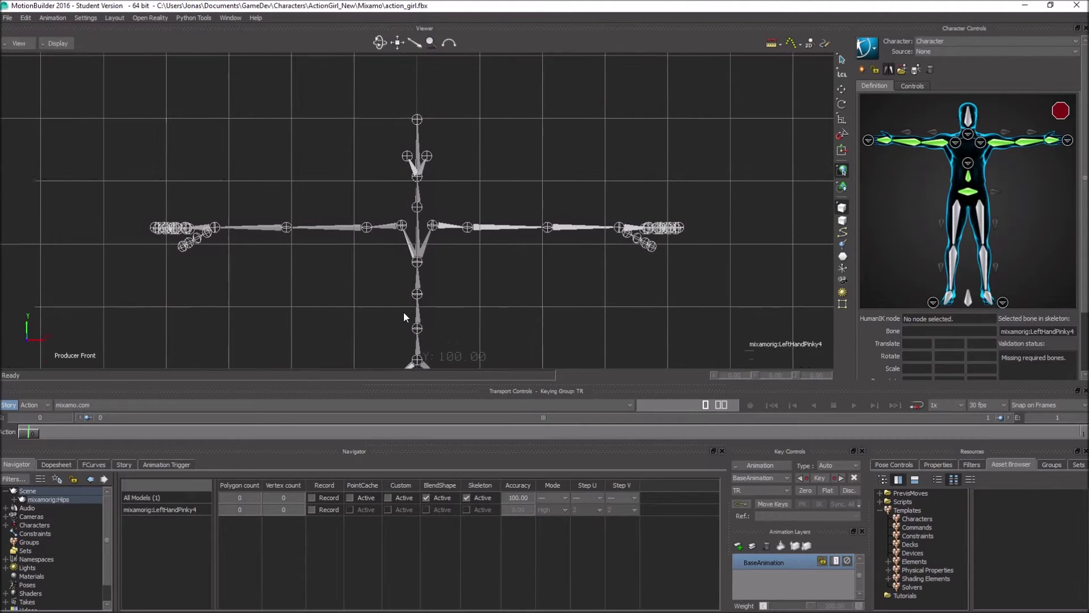
{"action": "left_click", "coordinate": [969, 136]}
{"action": "left_click", "coordinate": [969, 281]}
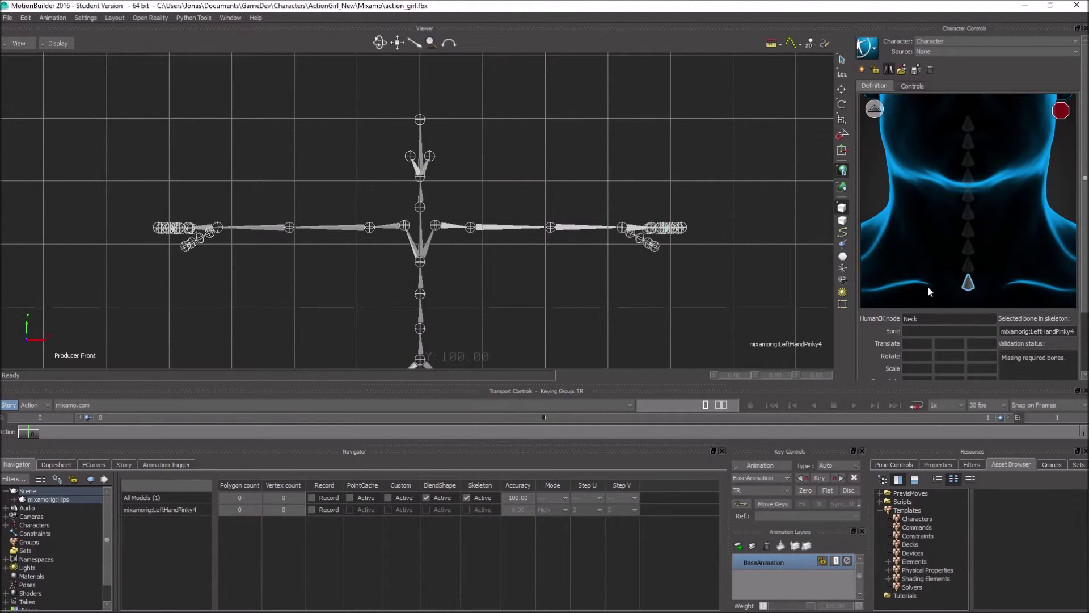
{"action": "left_click", "coordinate": [421, 210]}
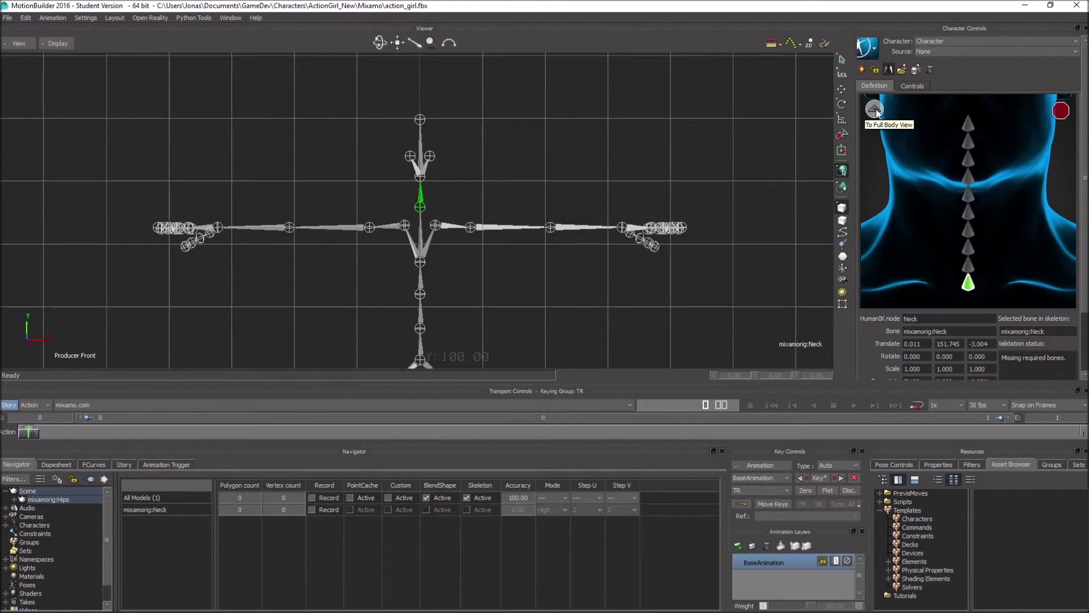
{"action": "left_click", "coordinate": [874, 108]}
{"action": "left_click", "coordinate": [973, 122]}
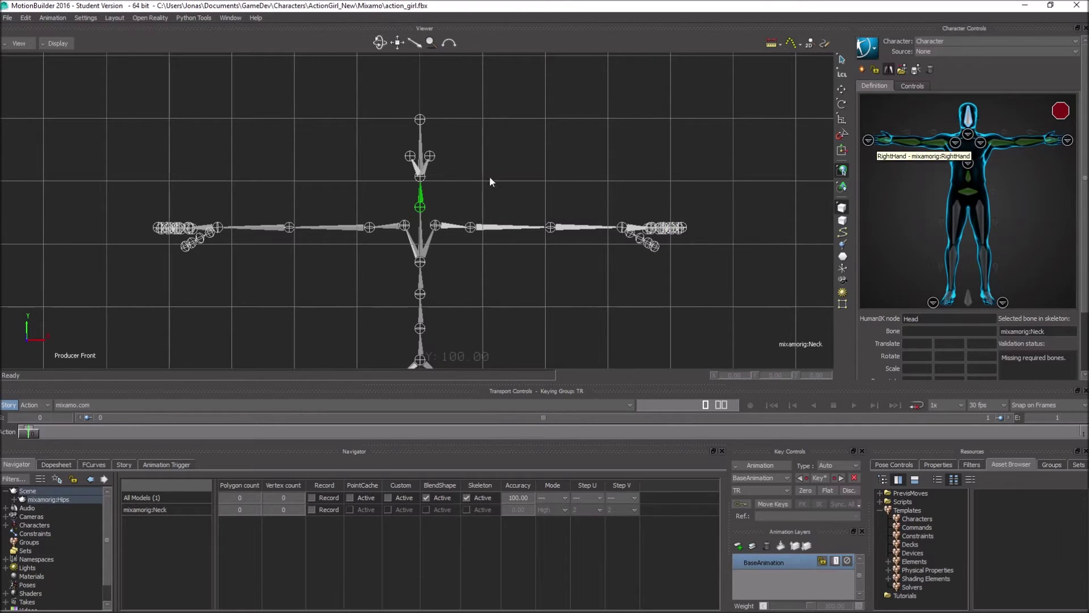
{"action": "left_click", "coordinate": [420, 121]}
Map LeftUpLeg, LeftLeg and LeftFoot to the matching mixamorig left thigh, shin and foot bones
{"action": "left_click_drag", "start_coordinate": [412, 318], "coordinate": [429, 211], "text": "shift"}
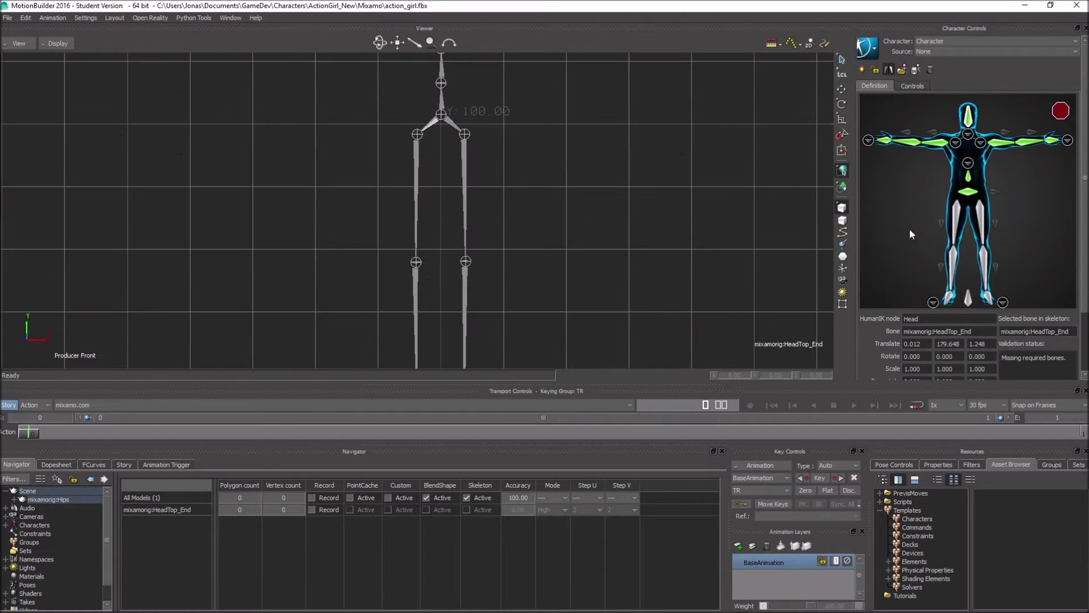
{"action": "left_click", "coordinate": [984, 220]}
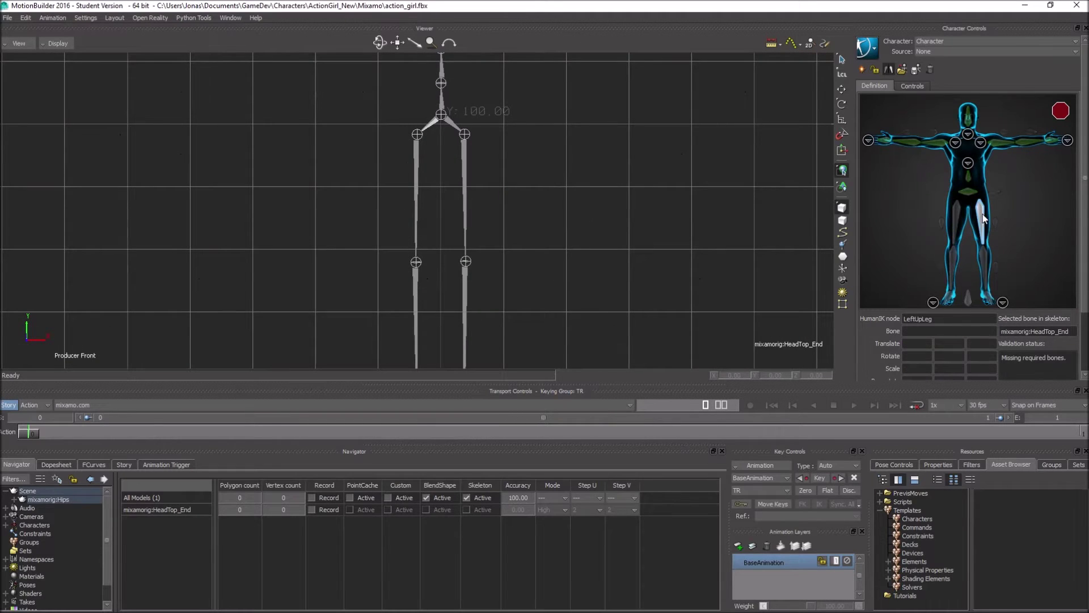
{"action": "left_click", "coordinate": [467, 192]}
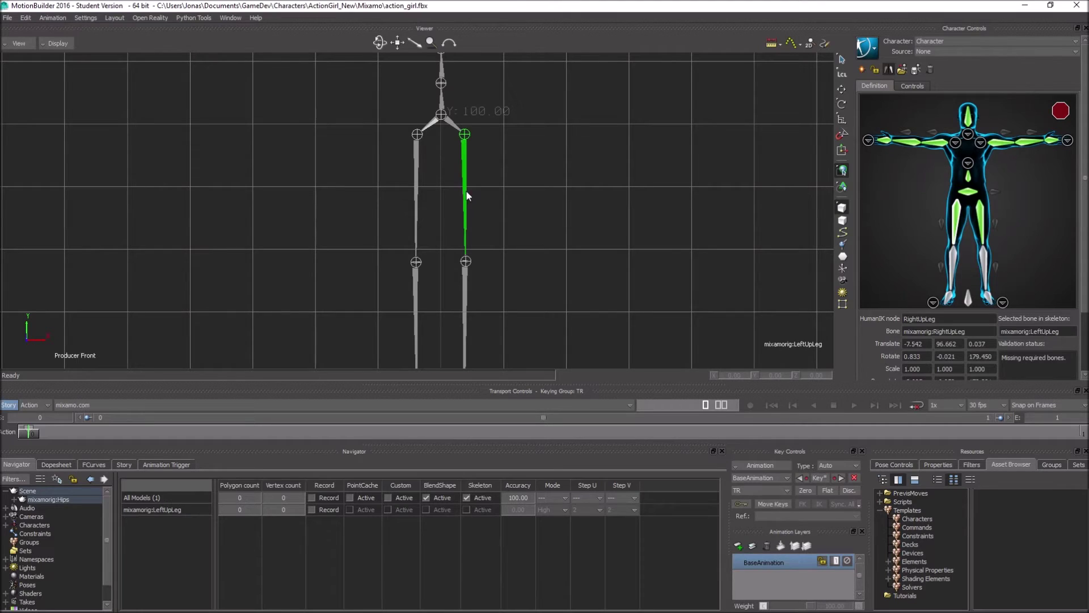
{"action": "left_click", "coordinate": [987, 268]}
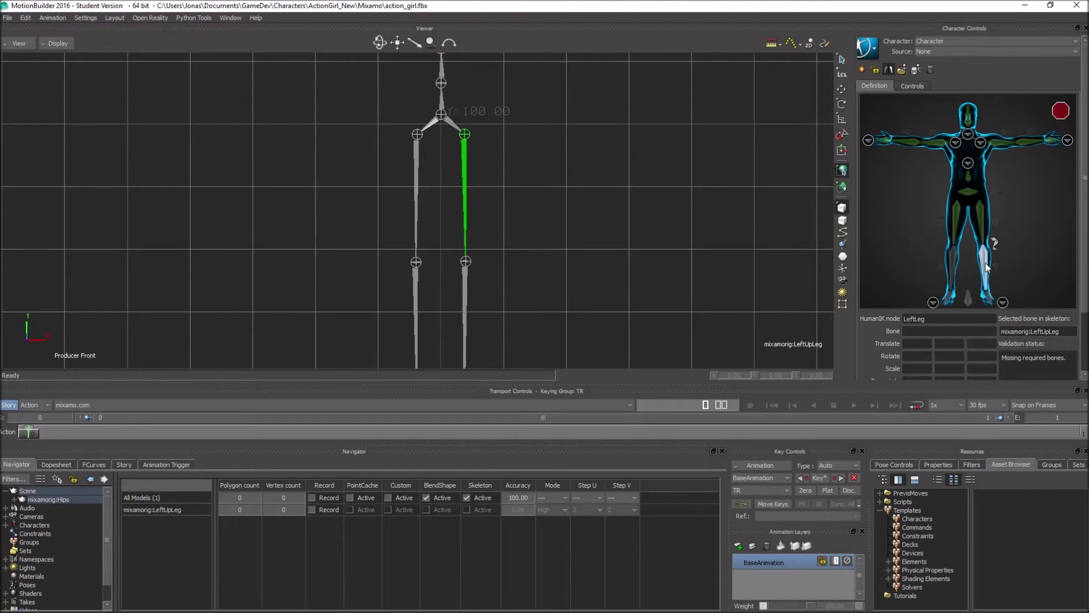
{"action": "left_click", "coordinate": [466, 301]}
{"action": "left_click_drag", "start_coordinate": [457, 333], "coordinate": [468, 164], "text": "shift"}
{"action": "left_click", "coordinate": [988, 299]}
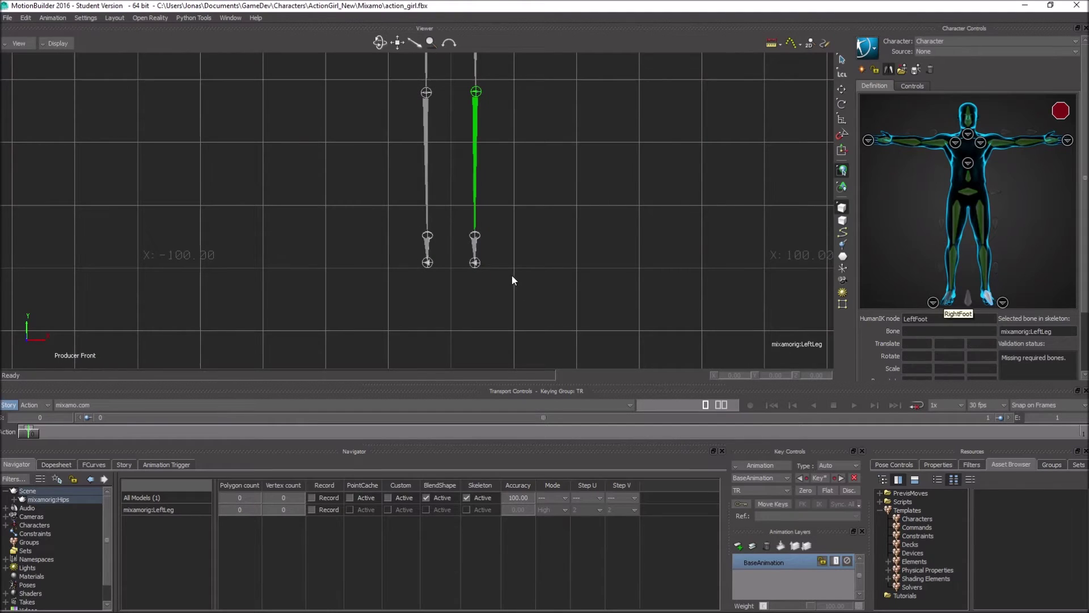
{"action": "left_click", "coordinate": [475, 249]}
Map LeftToeBase in the feet definition to mixamorig:LeftToe_End and return to the full body definition
{"action": "left_click", "coordinate": [1002, 302]}
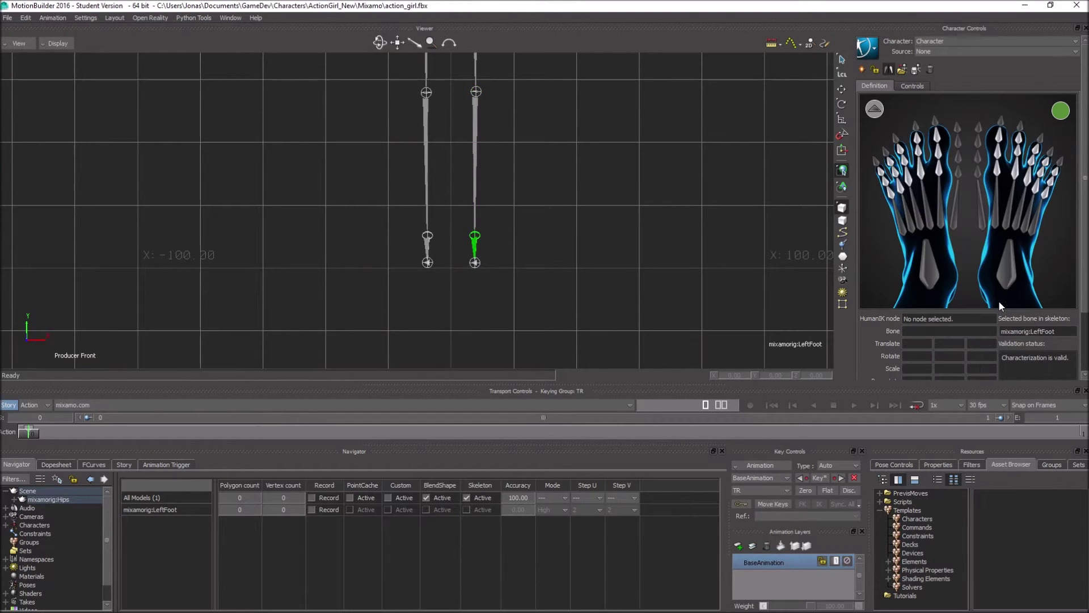
{"action": "left_click", "coordinate": [926, 267]}
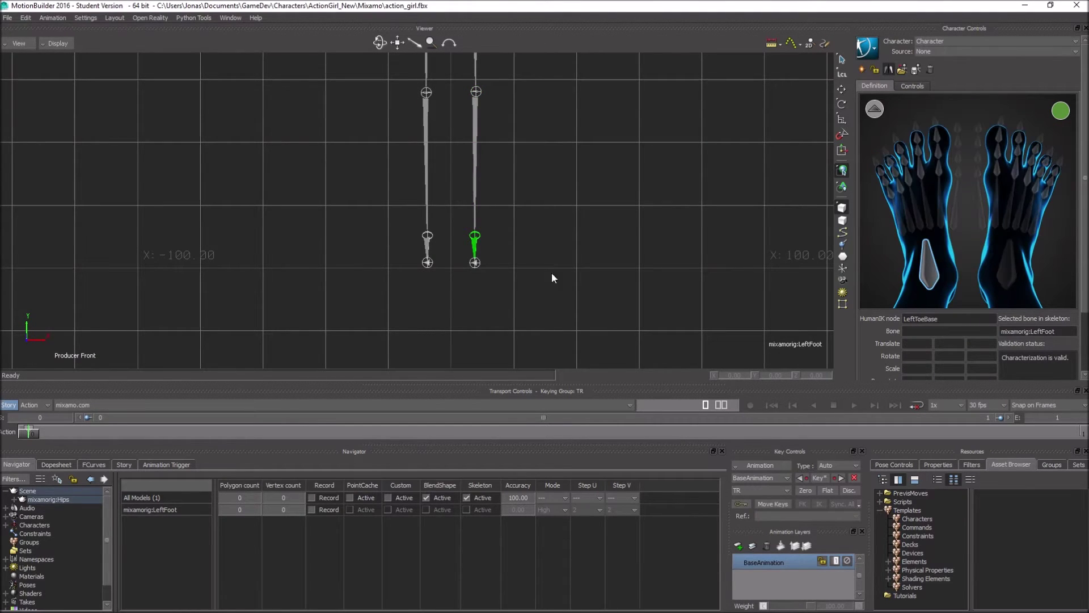
{"action": "left_click", "coordinate": [475, 263]}
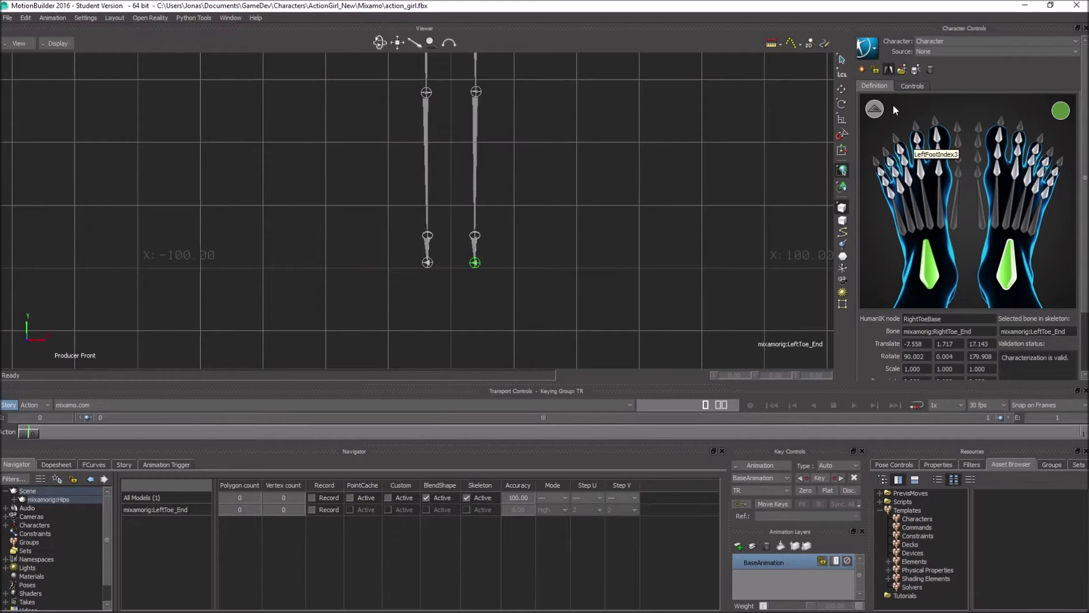
{"action": "left_click", "coordinate": [875, 109]}
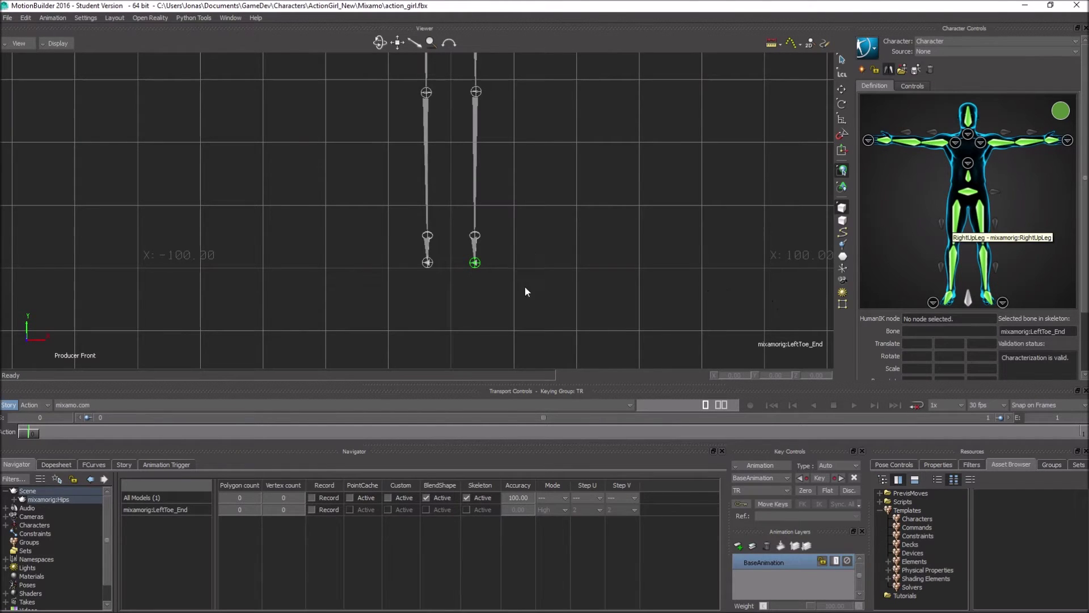
Delete the mixamo.com take from the scene's takes
{"action": "left_click_drag", "start_coordinate": [514, 320], "coordinate": [464, 265], "text": "ctrl"}
{"action": "left_click_drag", "start_coordinate": [464, 266], "coordinate": [474, 227], "text": "shift"}
{"action": "left_click_drag", "start_coordinate": [474, 227], "coordinate": [465, 260], "text": "ctrl"}
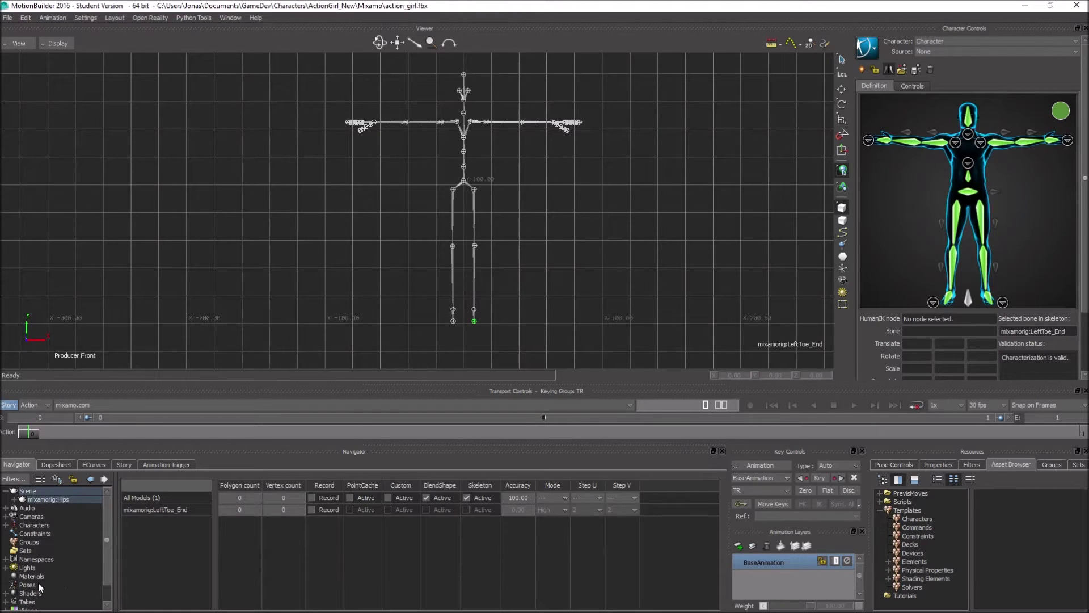
{"action": "left_click", "coordinate": [5, 602]}
{"action": "scroll", "coordinate": [49, 606], "scroll_direction": "down", "scroll_amount": 1}
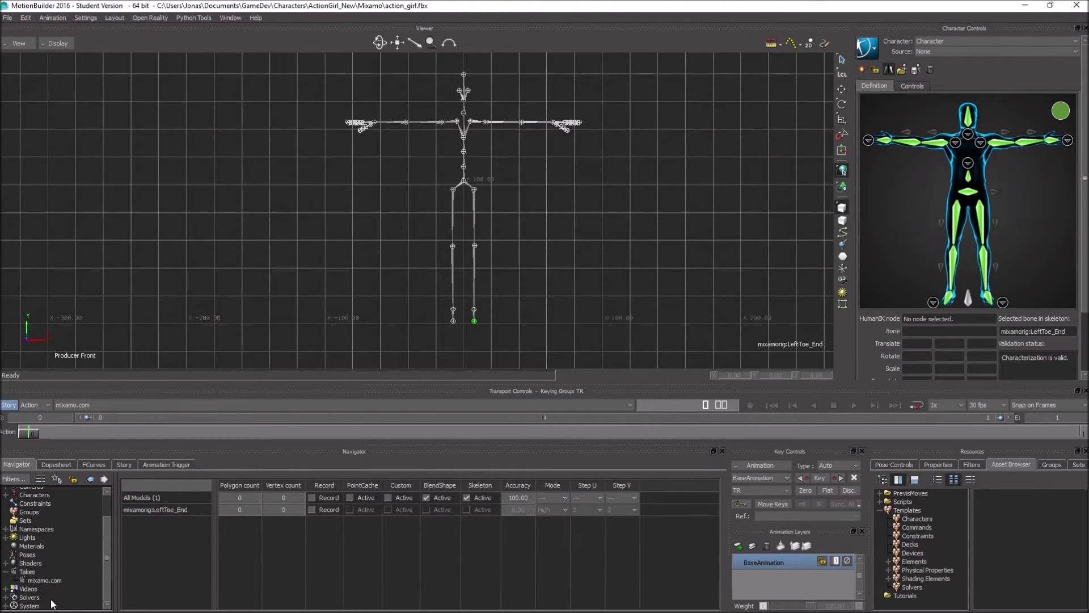
{"action": "left_click", "coordinate": [43, 580]}
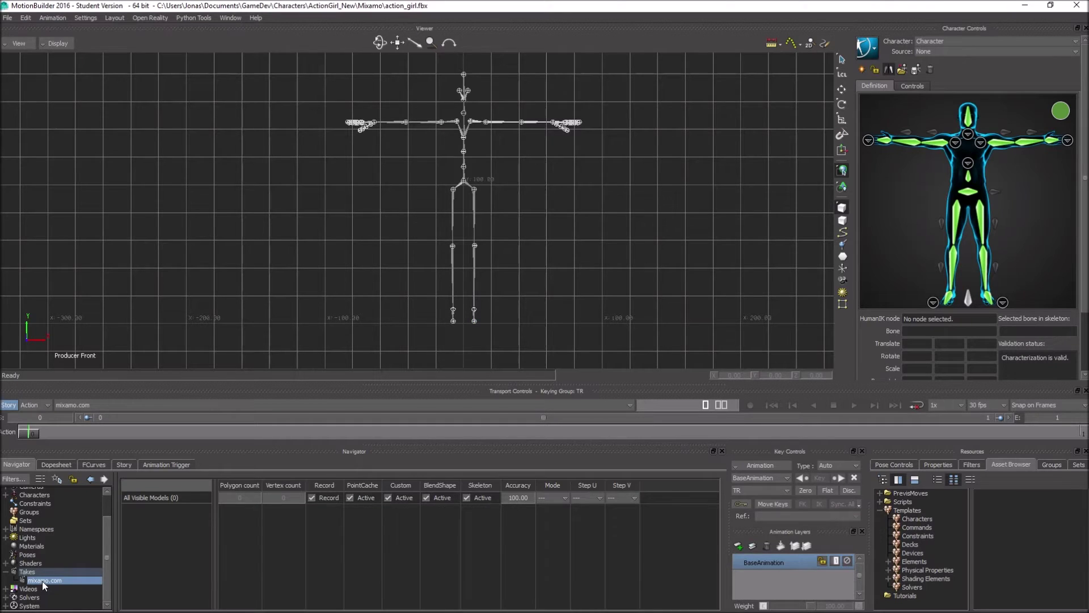
{"action": "right_click", "coordinate": [42, 581]}
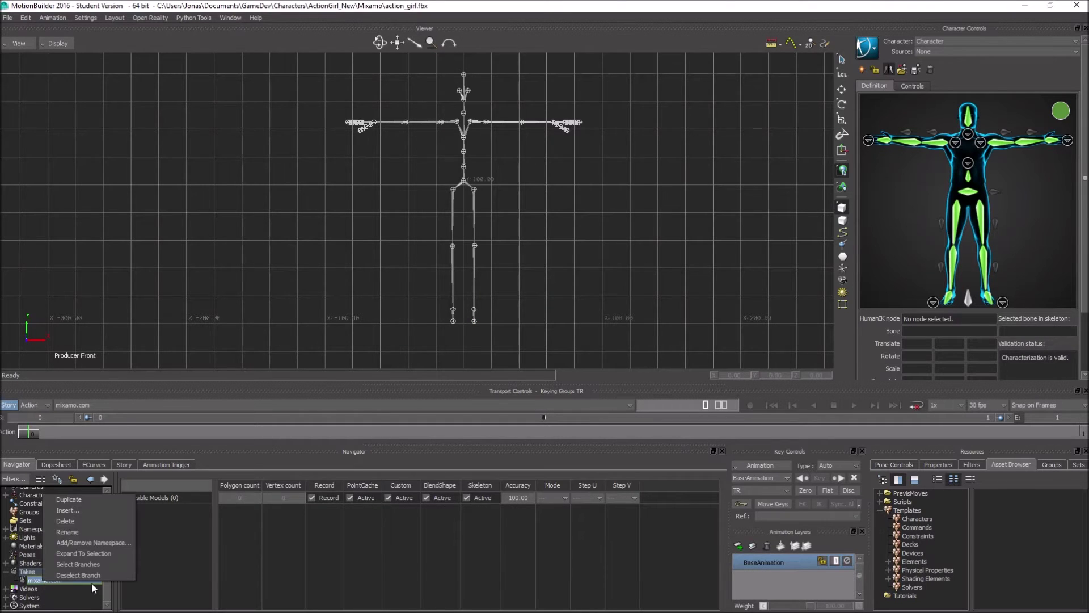
{"action": "left_click", "coordinate": [74, 520]}
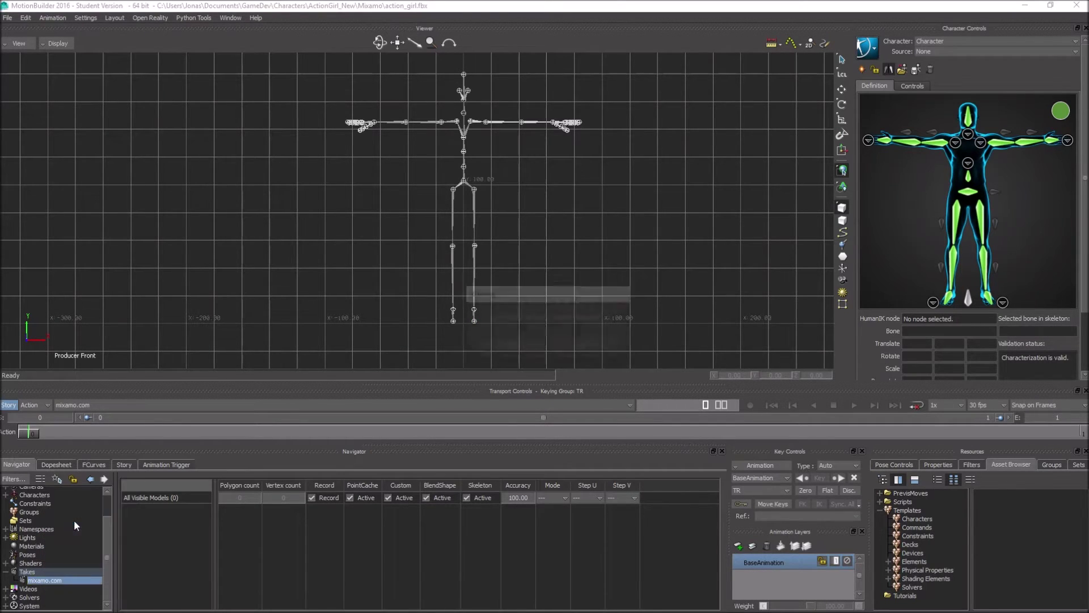
{"action": "left_click", "coordinate": [522, 347]}
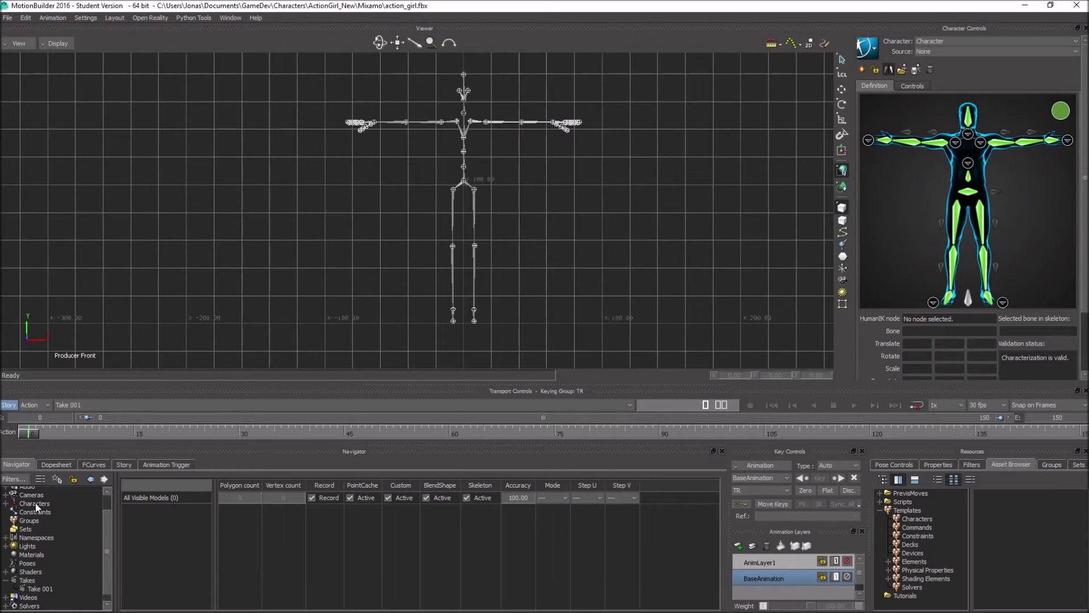
Rename the scene's character to Mixamo_Character
{"action": "scroll", "coordinate": [102, 540], "scroll_direction": "up", "scroll_amount": 1}
{"action": "left_click", "coordinate": [5, 525]}
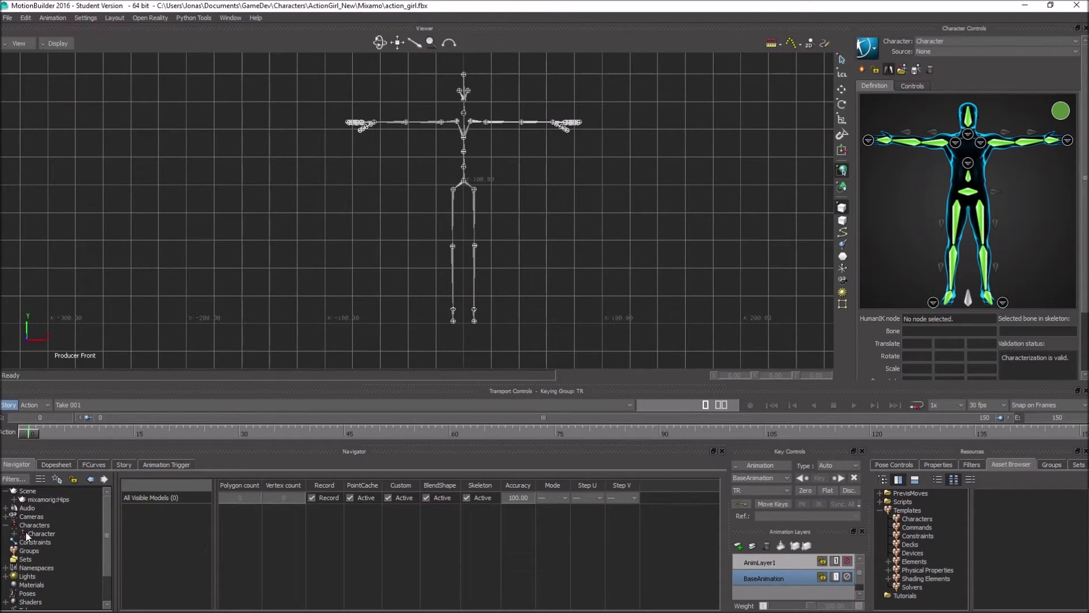
{"action": "left_click", "coordinate": [14, 533]}
{"action": "left_click", "coordinate": [12, 534]}
{"action": "right_click", "coordinate": [36, 533]}
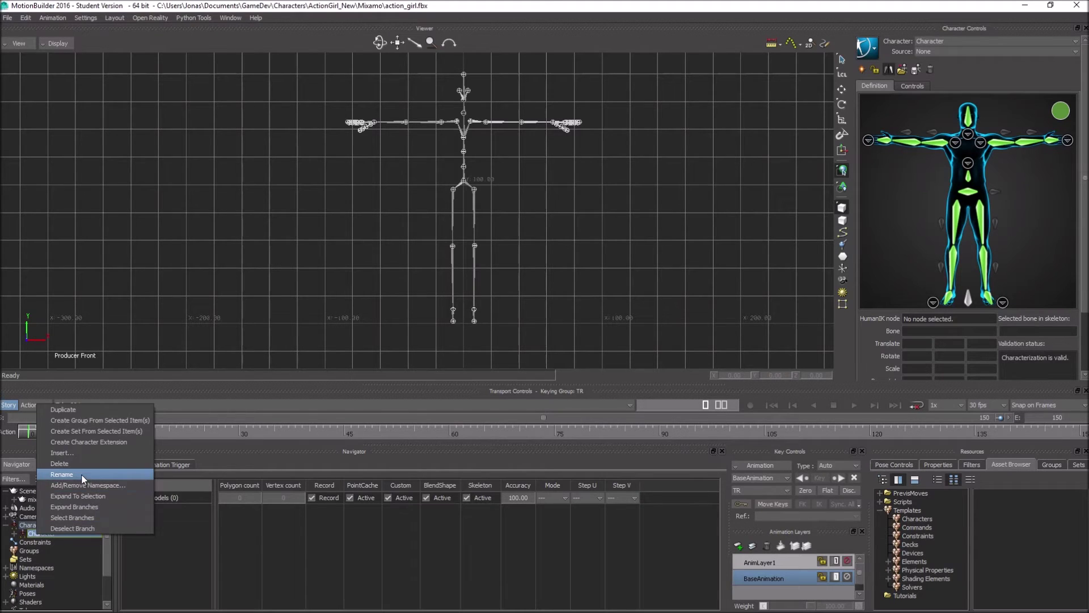
{"action": "left_click", "coordinate": [62, 473]}
{"action": "key", "text": "Home"}
{"action": "type", "text": "Mixamo"}
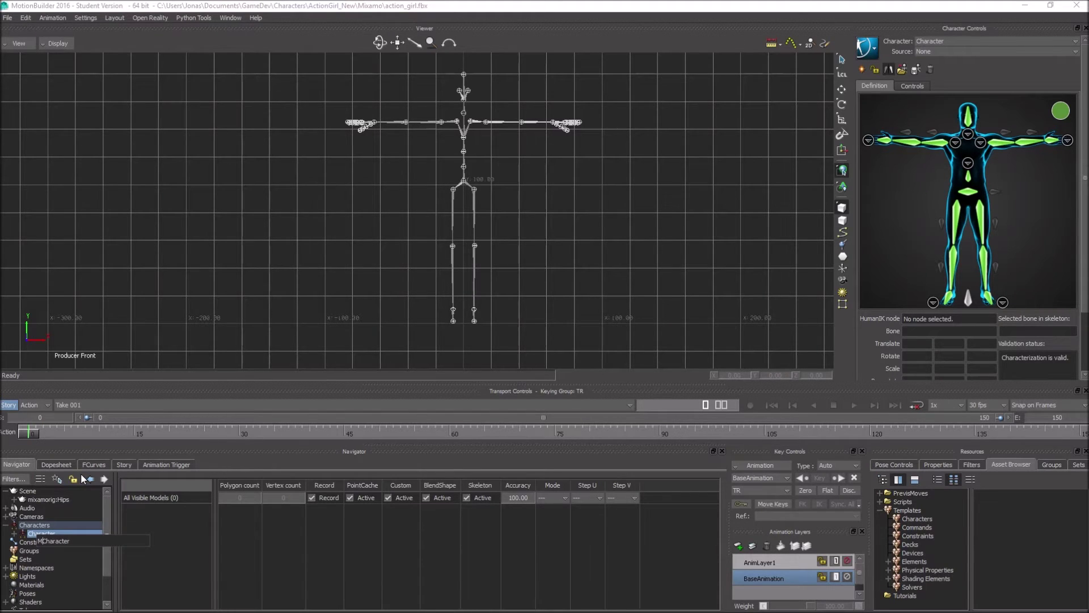
{"action": "key", "text": "Return"}
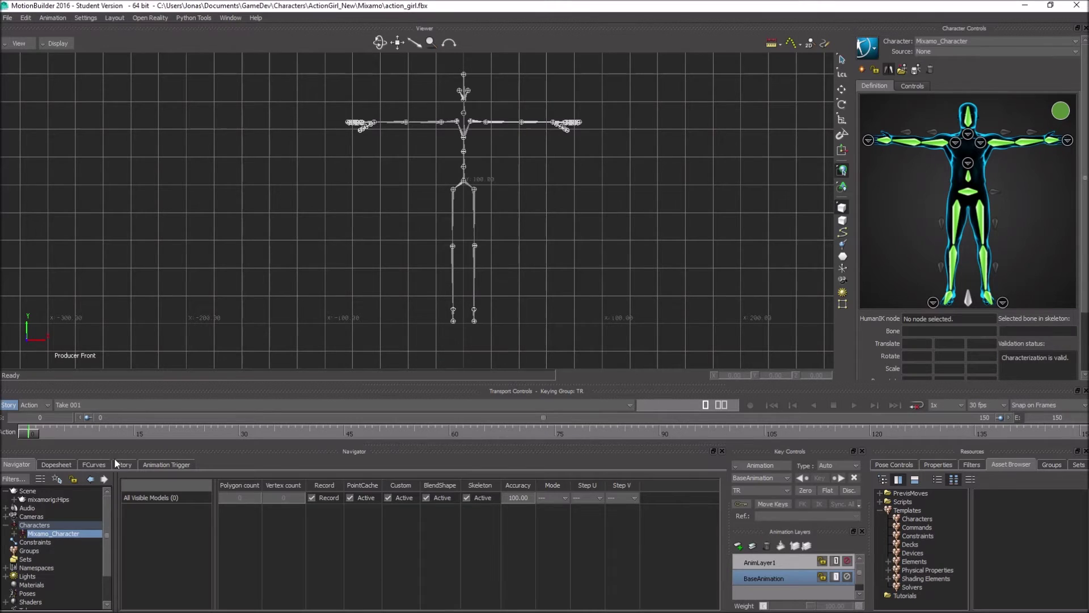
Lock the characterization of Mixamo_Character and display its Character Definition settings in the Navigator
{"action": "left_click", "coordinate": [873, 69]}
{"action": "left_click", "coordinate": [484, 348]}
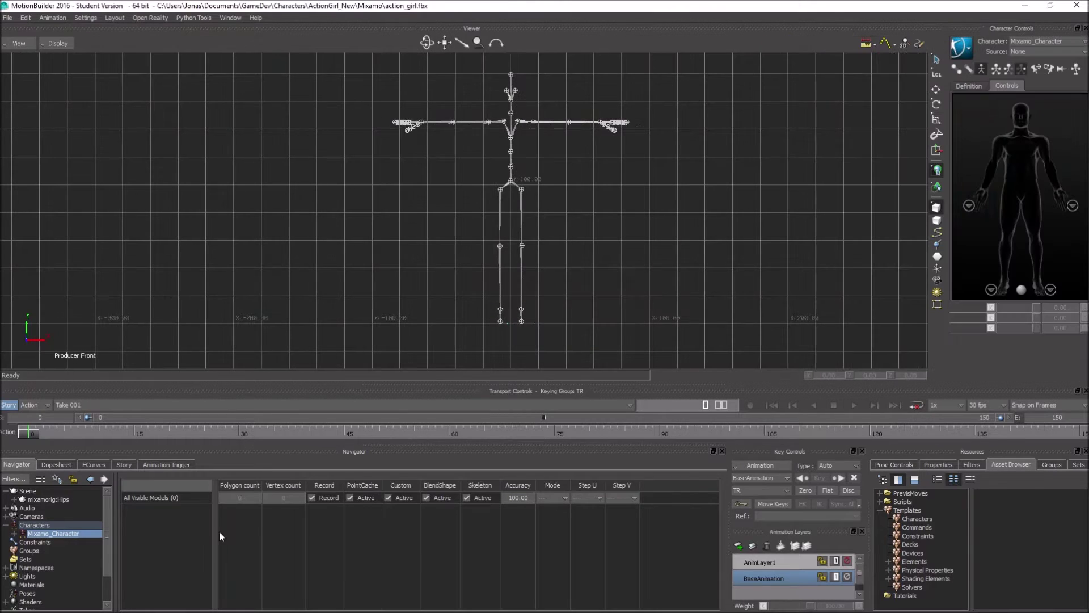
{"action": "double_click", "coordinate": [47, 537]}
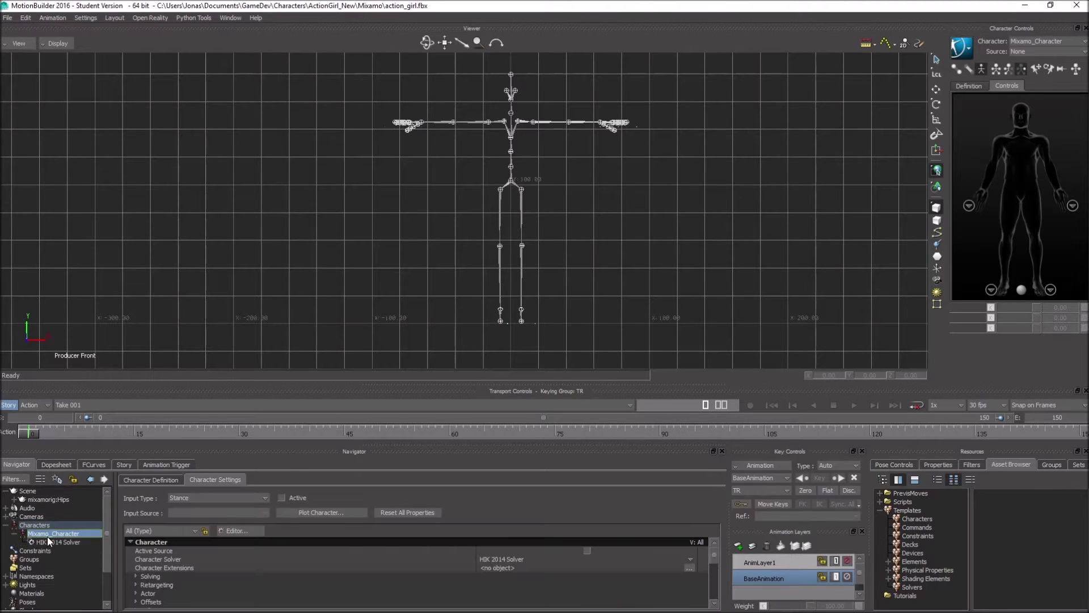
{"action": "left_click", "coordinate": [152, 480]}
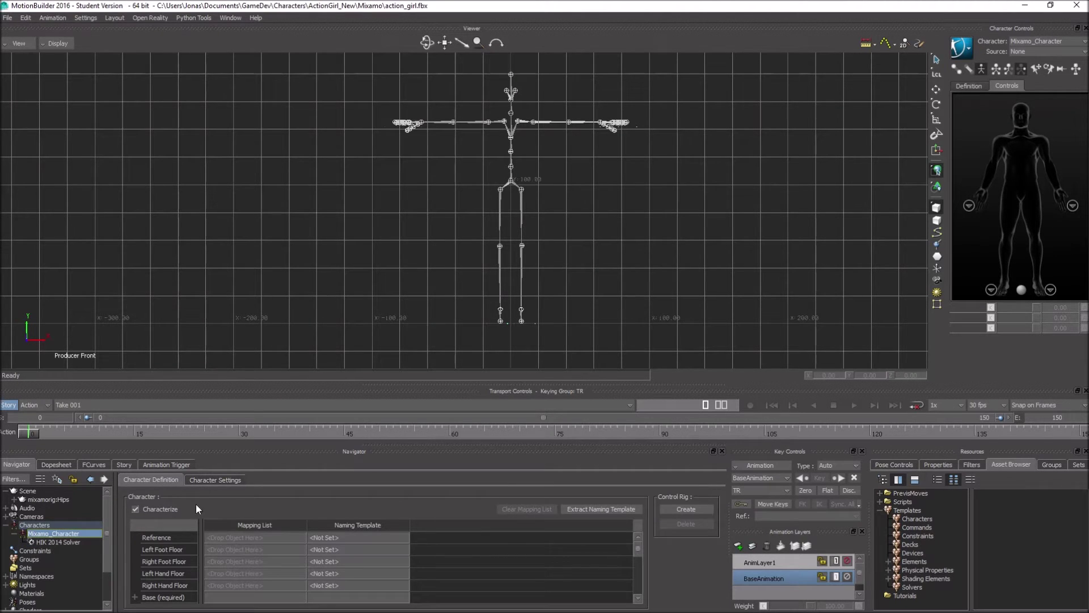
Merge action_girl.fbx from the UE4 folder's action_girl_UE4 subfolder into the scene with the default merge options
{"action": "scroll", "coordinate": [335, 230], "scroll_direction": "up", "scroll_amount": 3}
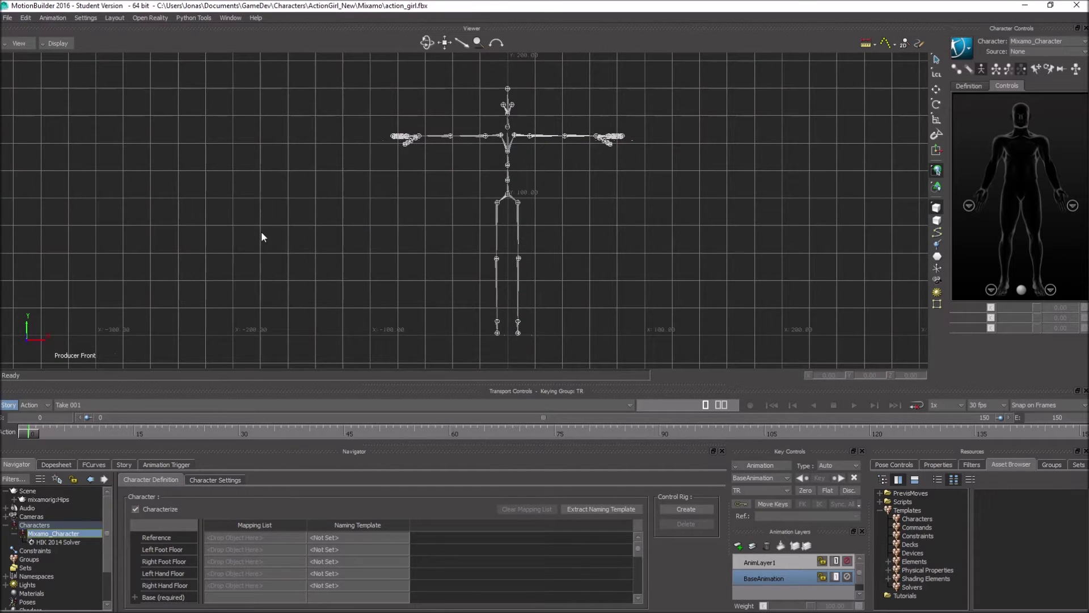
{"action": "left_click", "coordinate": [8, 18]}
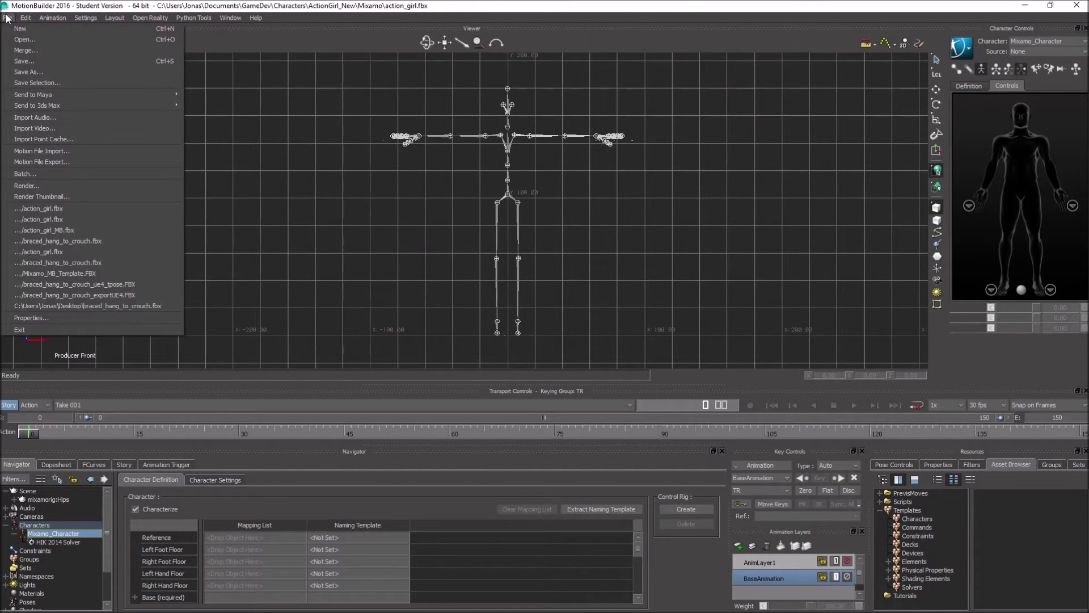
{"action": "left_click", "coordinate": [25, 40]}
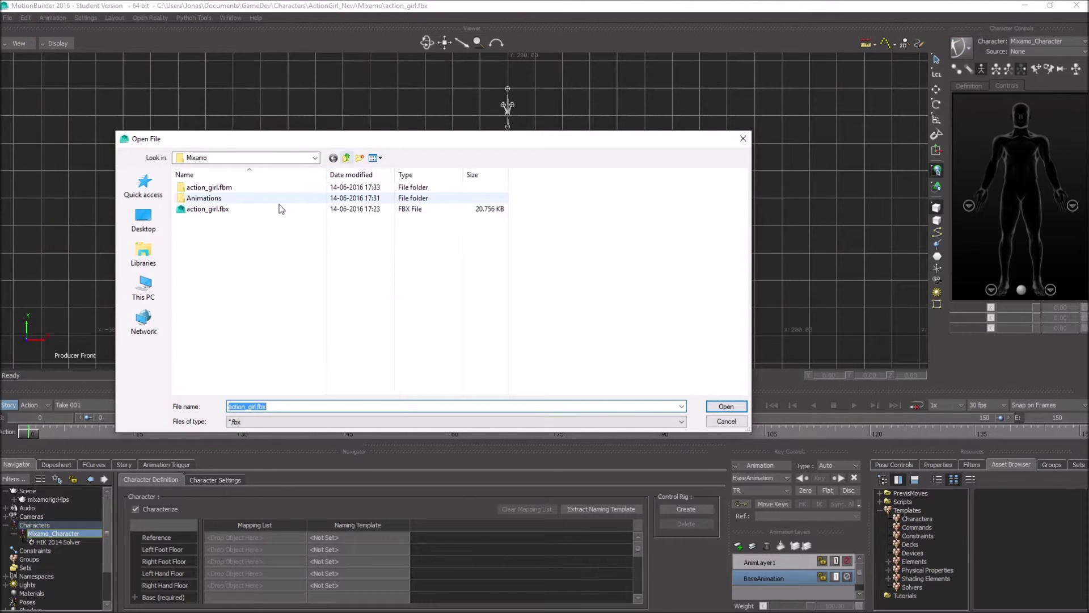
{"action": "left_click", "coordinate": [345, 159]}
{"action": "double_click", "coordinate": [204, 199]}
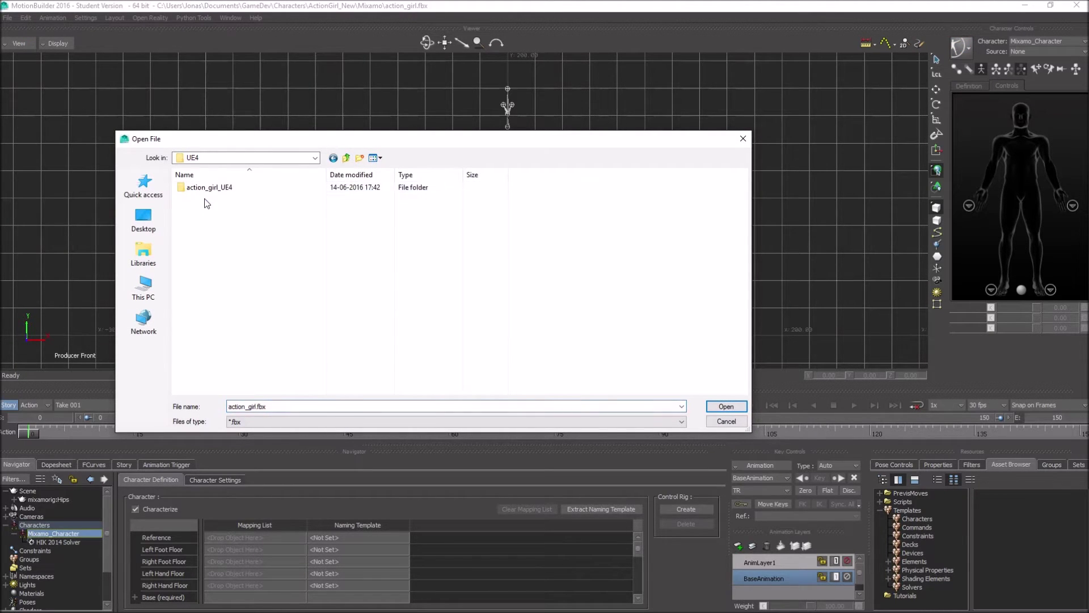
{"action": "double_click", "coordinate": [217, 192]}
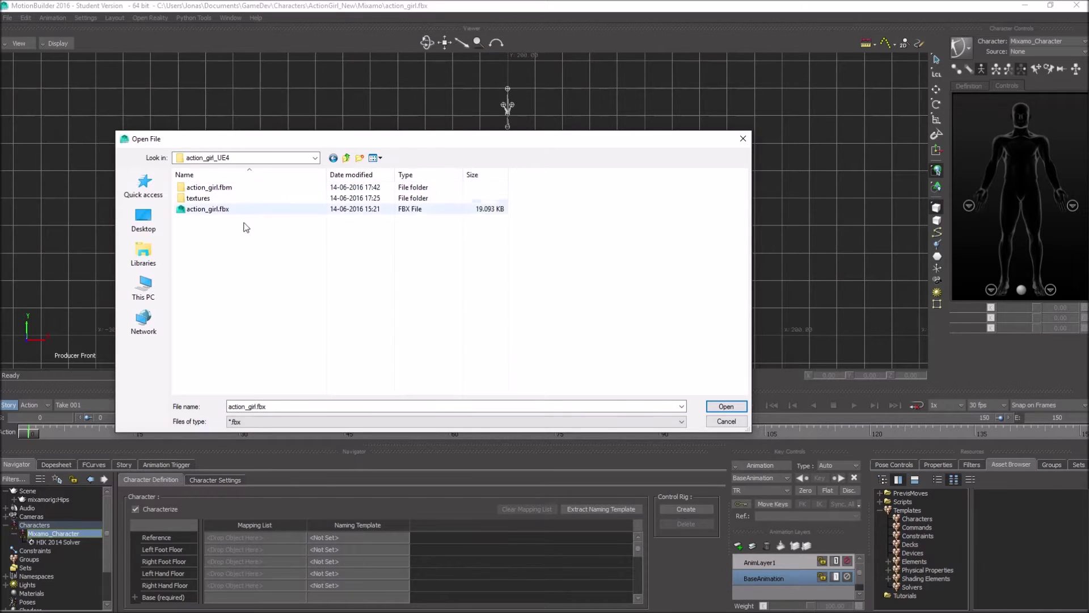
{"action": "double_click", "coordinate": [215, 211]}
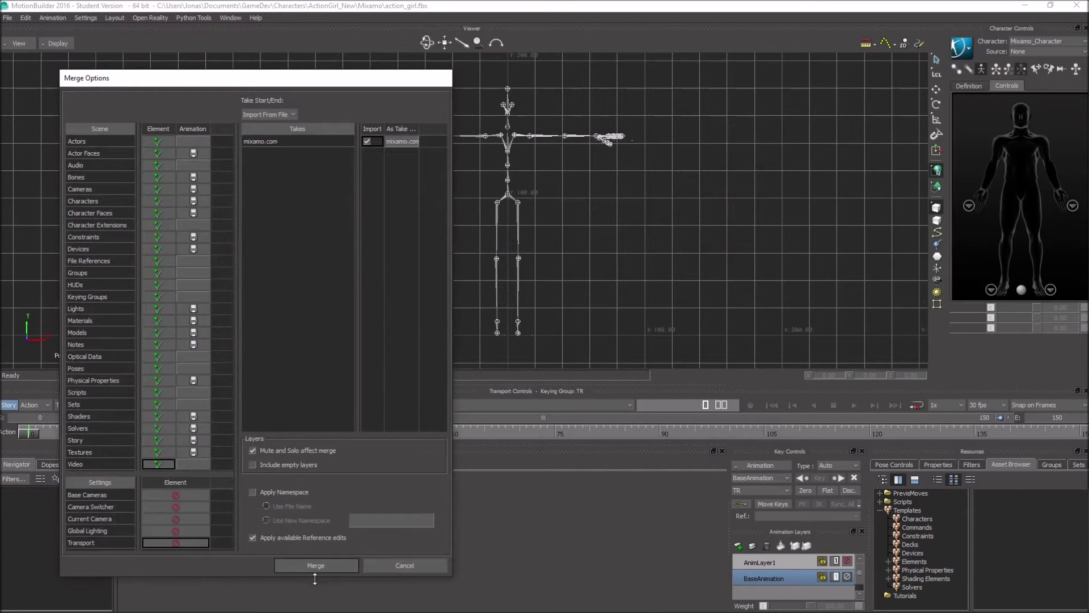
{"action": "left_click", "coordinate": [314, 566]}
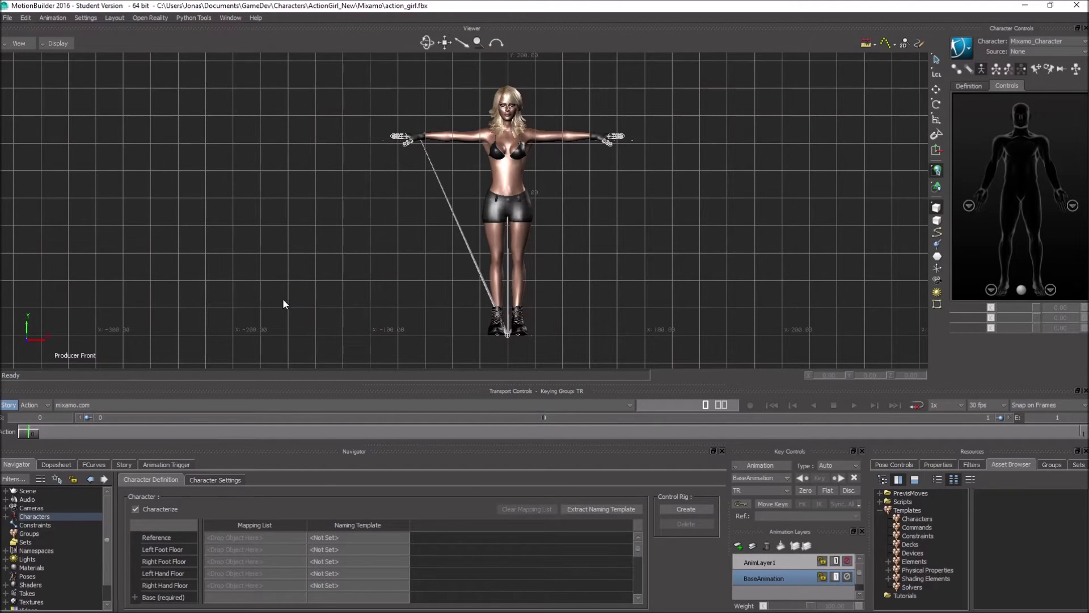
Switch the viewer to the perspective camera and frame the merged character from the front
{"action": "key", "text": "ctrl+e"}
{"action": "left_click_drag", "start_coordinate": [409, 311], "coordinate": [356, 298], "text": "ctrl"}
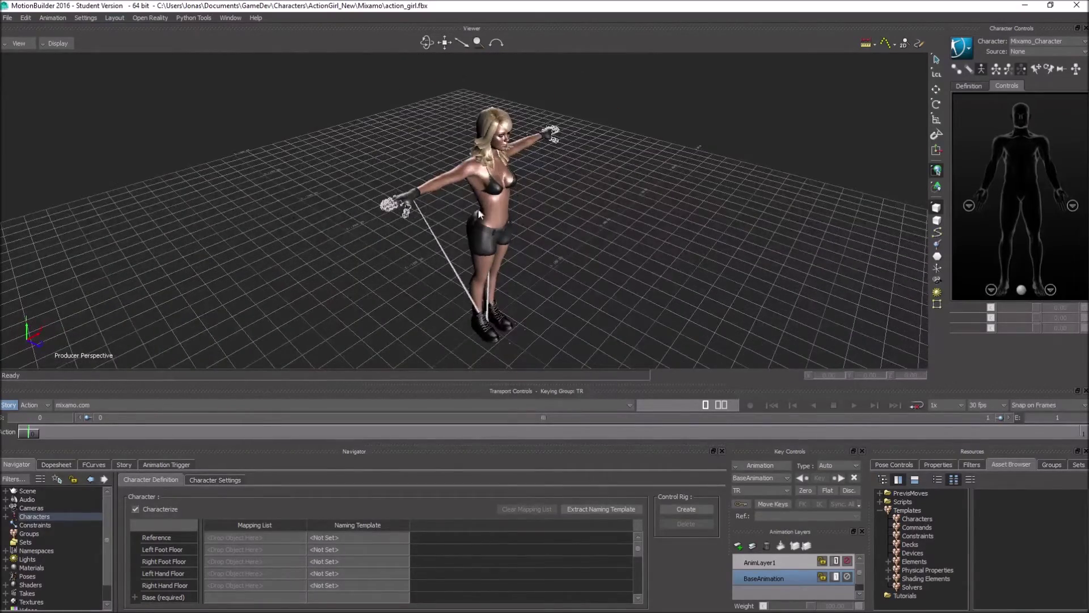
{"action": "left_click_drag", "start_coordinate": [313, 255], "coordinate": [268, 233], "text": "ctrl+shift"}
{"action": "left_click_drag", "start_coordinate": [400, 210], "coordinate": [427, 266], "text": "shift"}
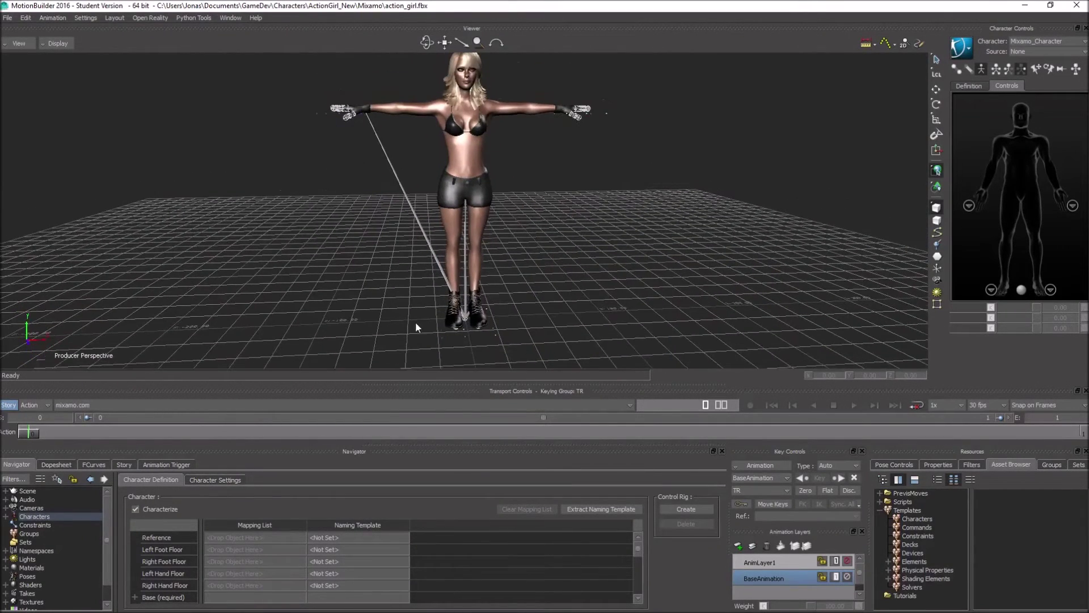
{"action": "left_click_drag", "start_coordinate": [402, 320], "coordinate": [393, 314], "text": "ctrl+shift"}
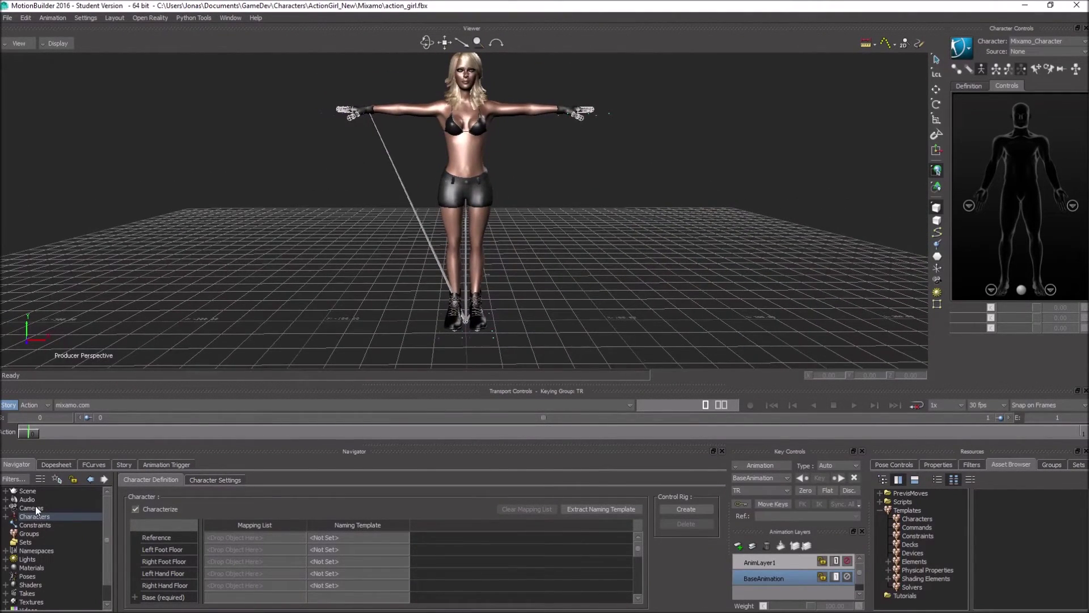
Create a group from the scene's mesh objects, Body through Tops
{"action": "left_click", "coordinate": [6, 491]}
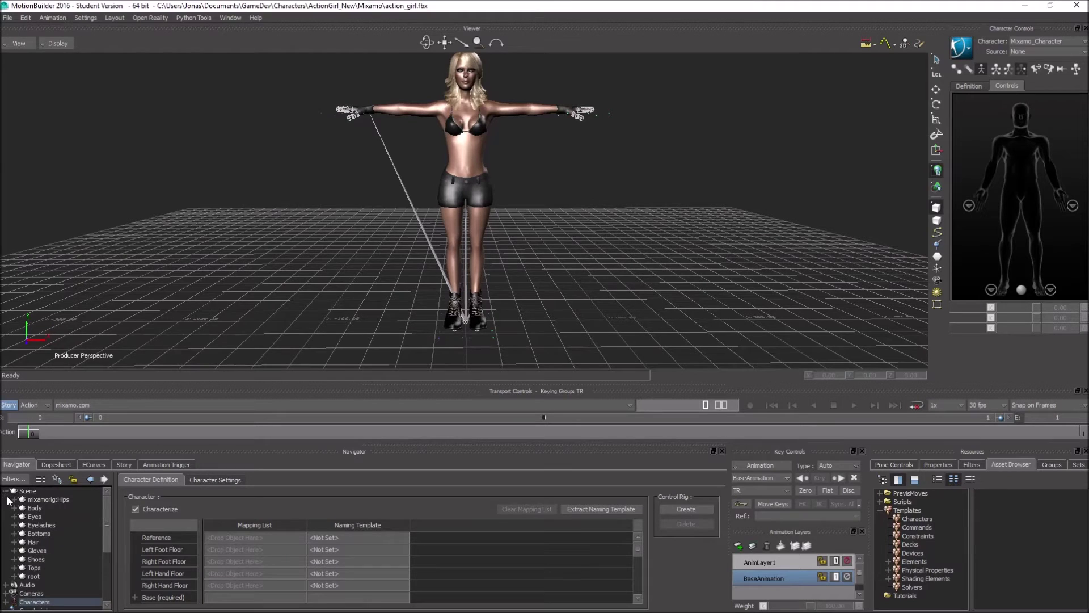
{"action": "left_click", "coordinate": [35, 508]}
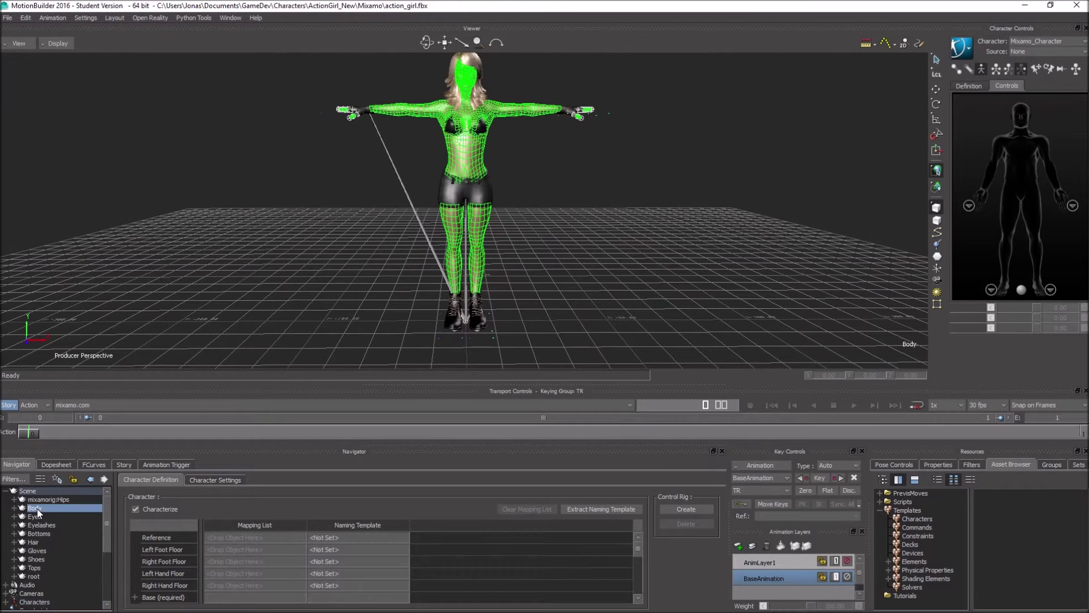
{"action": "left_click", "coordinate": [36, 567], "text": "shift"}
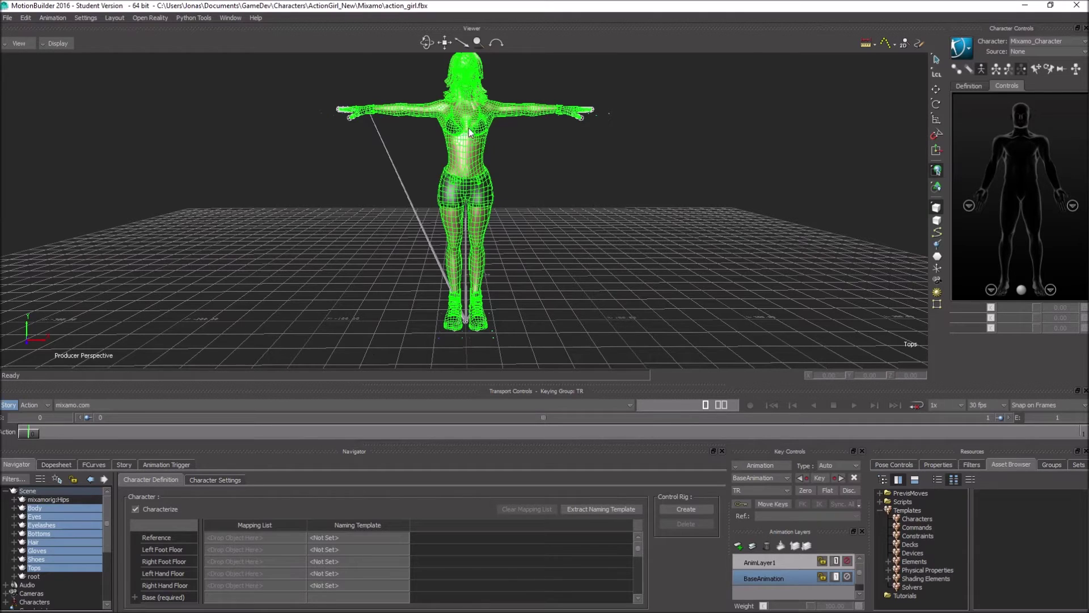
{"action": "right_click", "coordinate": [60, 505]}
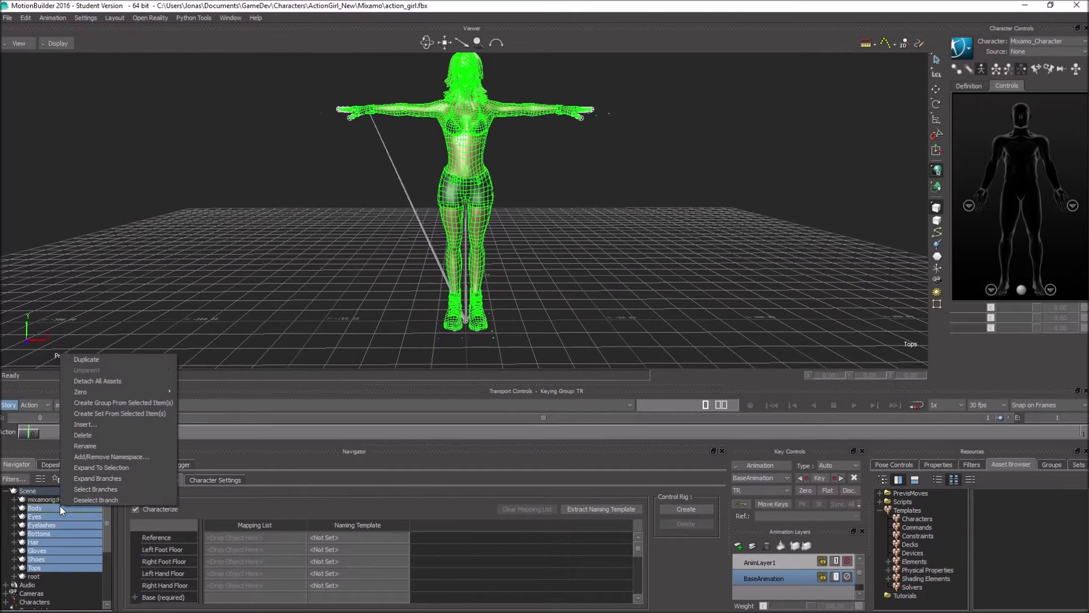
{"action": "left_click", "coordinate": [101, 404]}
Hide the new mesh group in the viewer and rename it UE4_Mesh
{"action": "left_click", "coordinate": [1049, 464]}
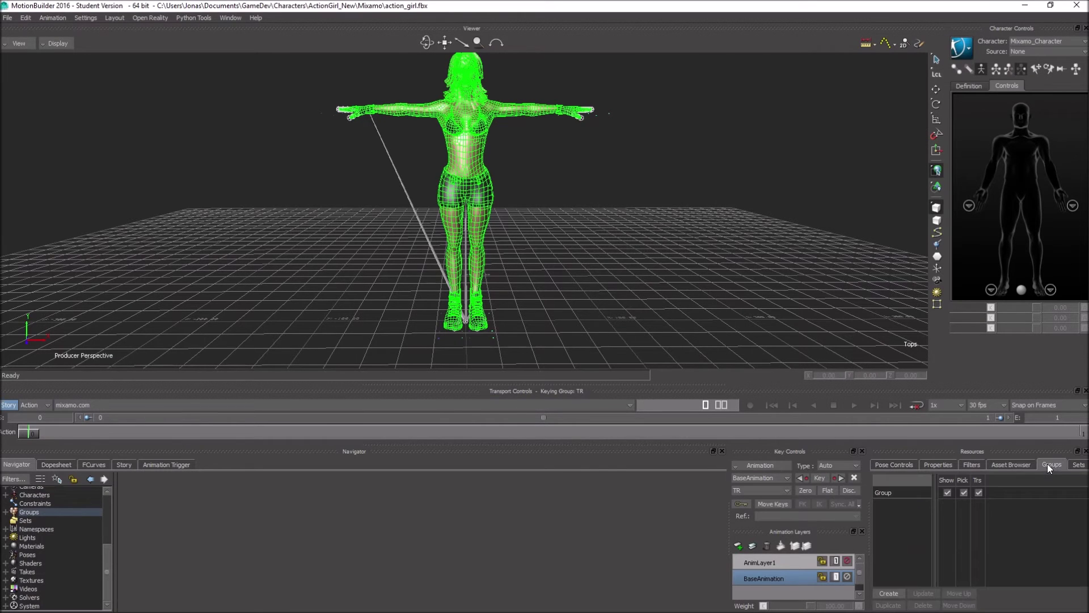
{"action": "left_click", "coordinate": [948, 493]}
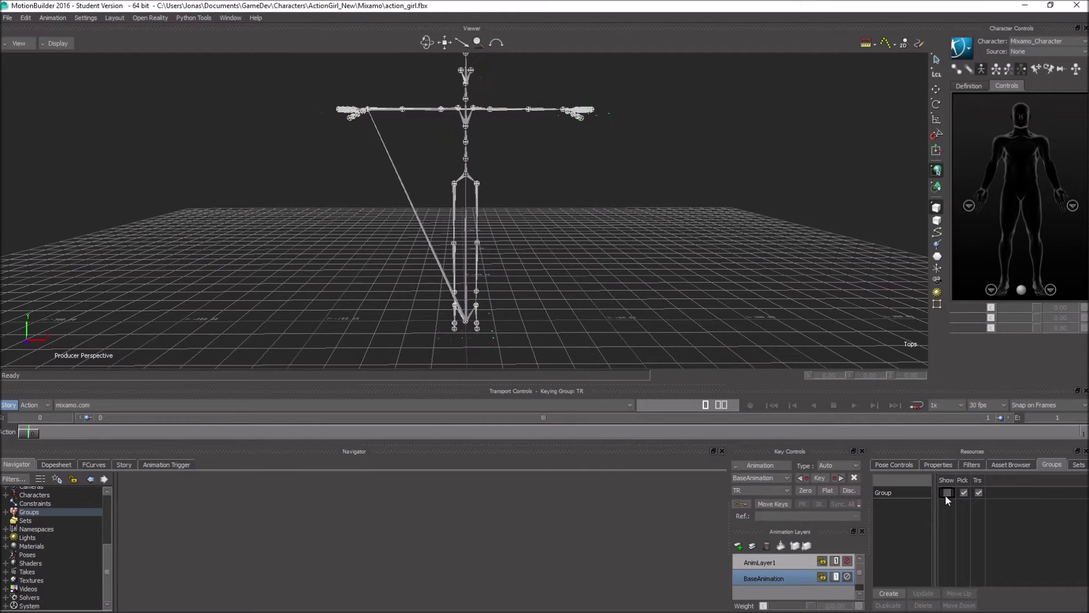
{"action": "double_click", "coordinate": [900, 493]}
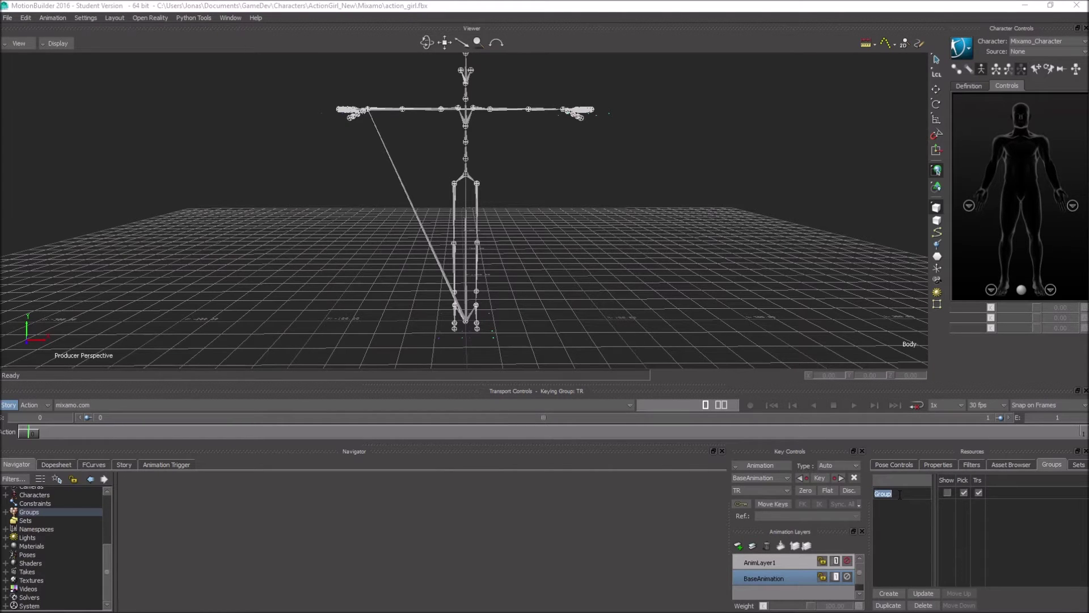
{"action": "type", "text": "UE4_Mesh"}
{"action": "key", "text": "Return"}
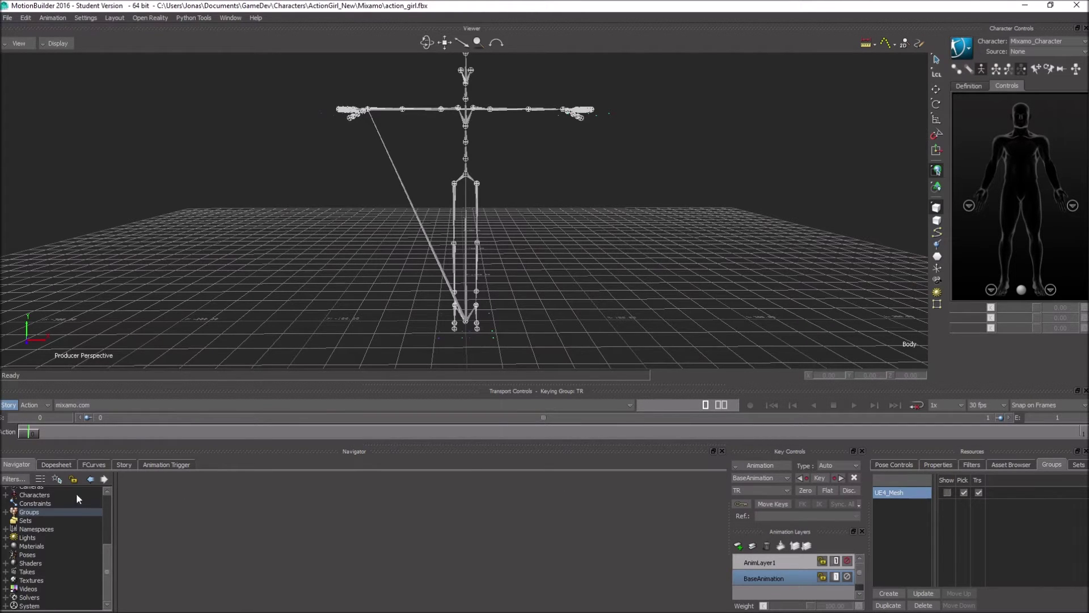
Examine the overlapping Mixamo and UE4 bones by selecting mixamorig:Hips and an upper arm twist joint up close
{"action": "left_click", "coordinate": [108, 502]}
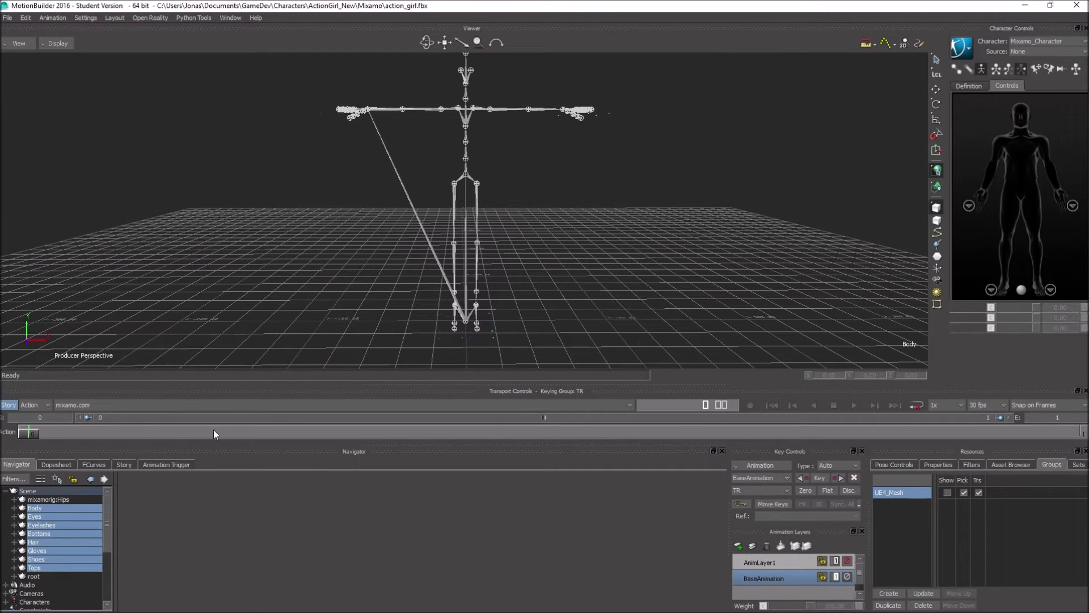
{"action": "left_click", "coordinate": [55, 499]}
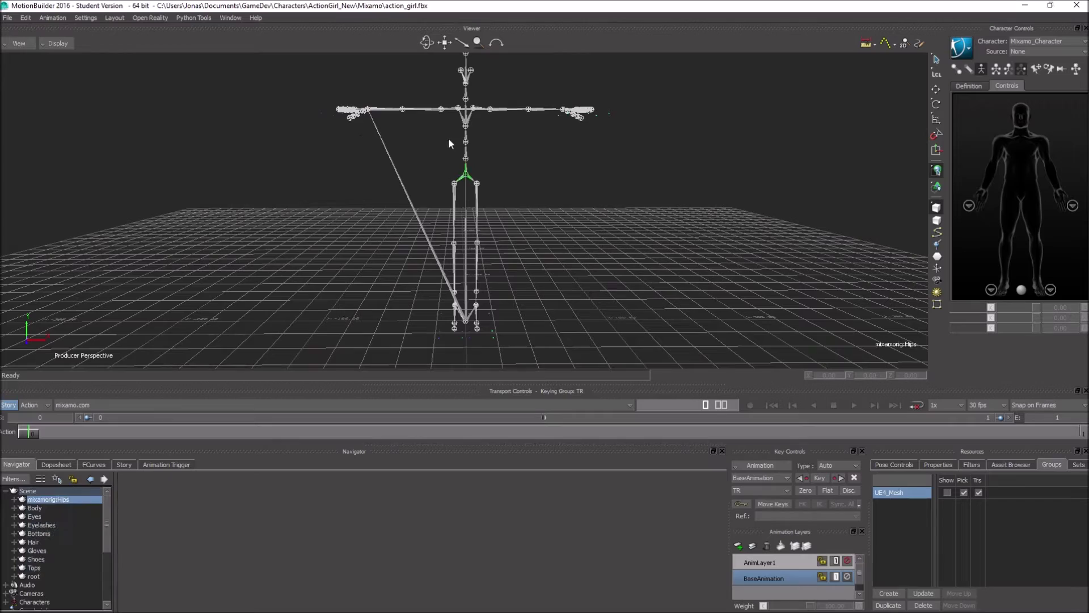
{"action": "left_click_drag", "start_coordinate": [444, 91], "coordinate": [498, 293], "text": "shift"}
{"action": "left_click_drag", "start_coordinate": [341, 267], "coordinate": [441, 211], "text": "shift"}
{"action": "left_click_drag", "start_coordinate": [509, 217], "coordinate": [628, 264], "text": "ctrl"}
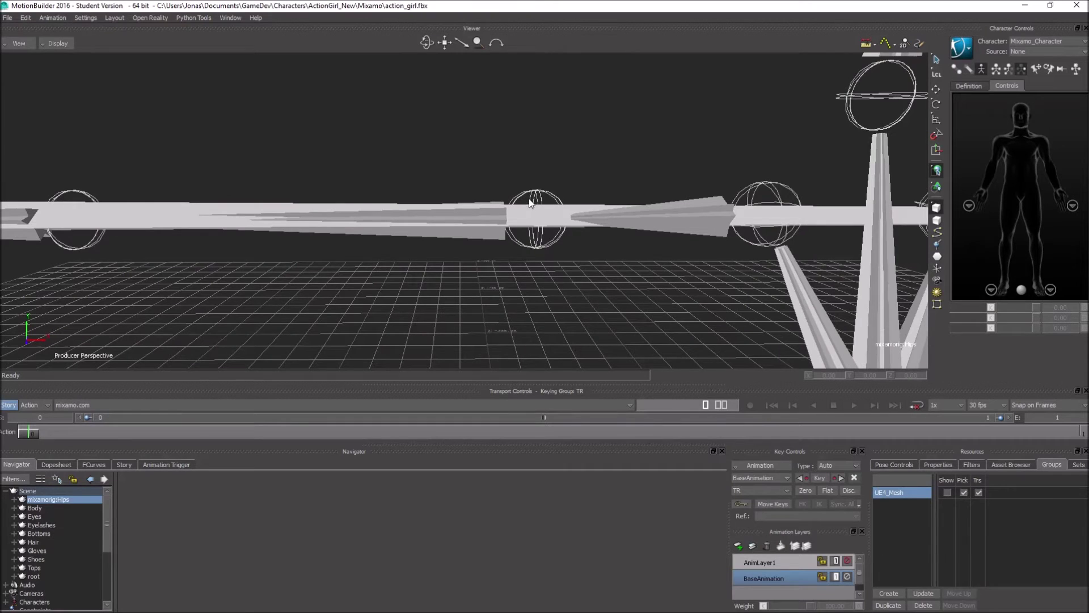
{"action": "left_click", "coordinate": [539, 203]}
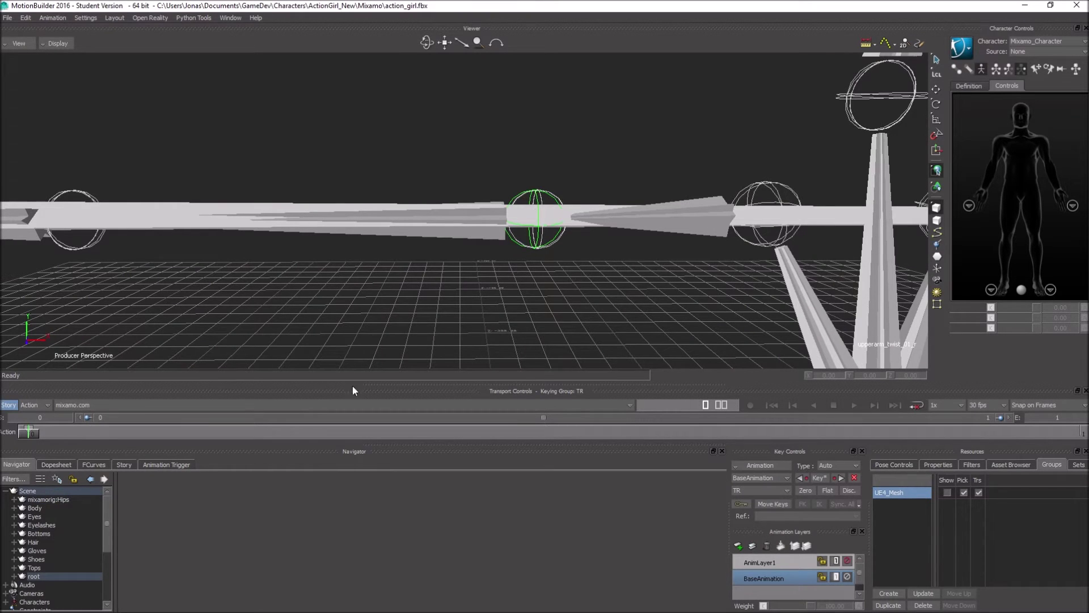
Select the entire mixamorig:Hips branch and create a group from the selected bones
{"action": "left_click", "coordinate": [49, 499]}
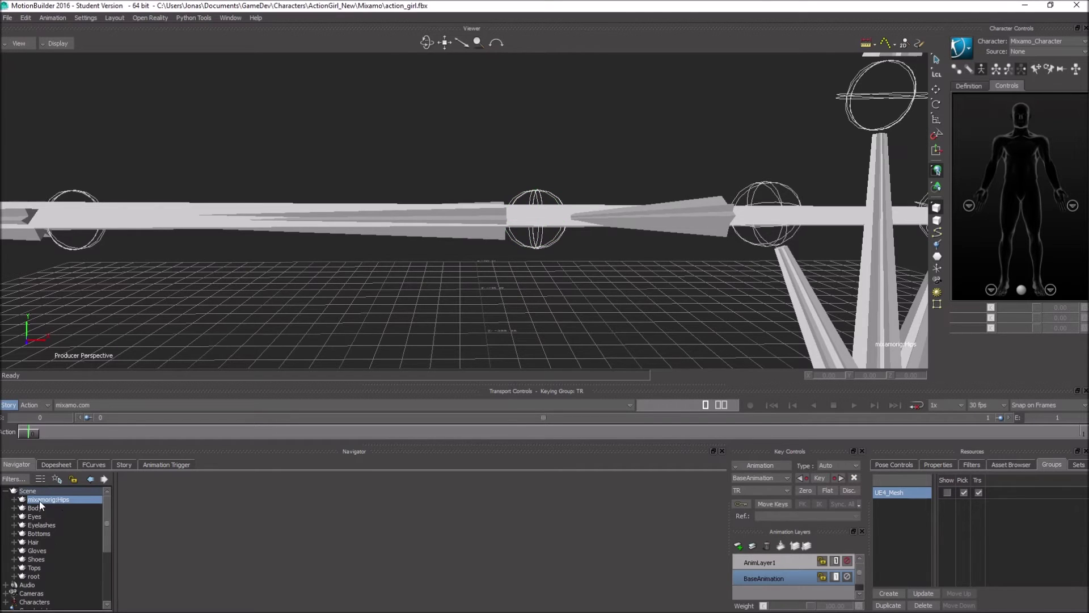
{"action": "right_click", "coordinate": [67, 503]}
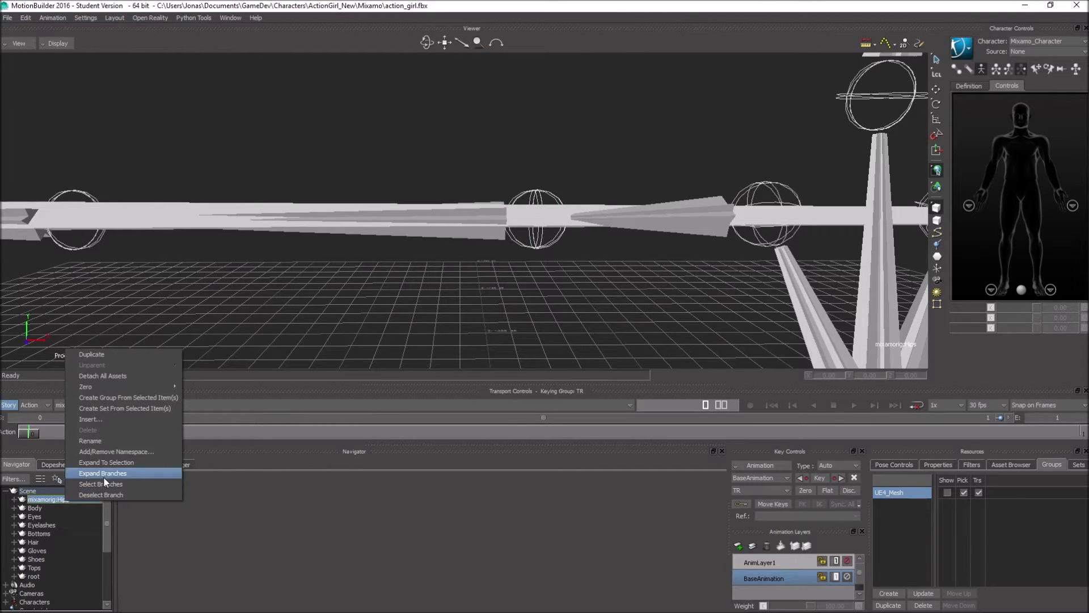
{"action": "left_click", "coordinate": [104, 484]}
{"action": "left_click", "coordinate": [14, 499]}
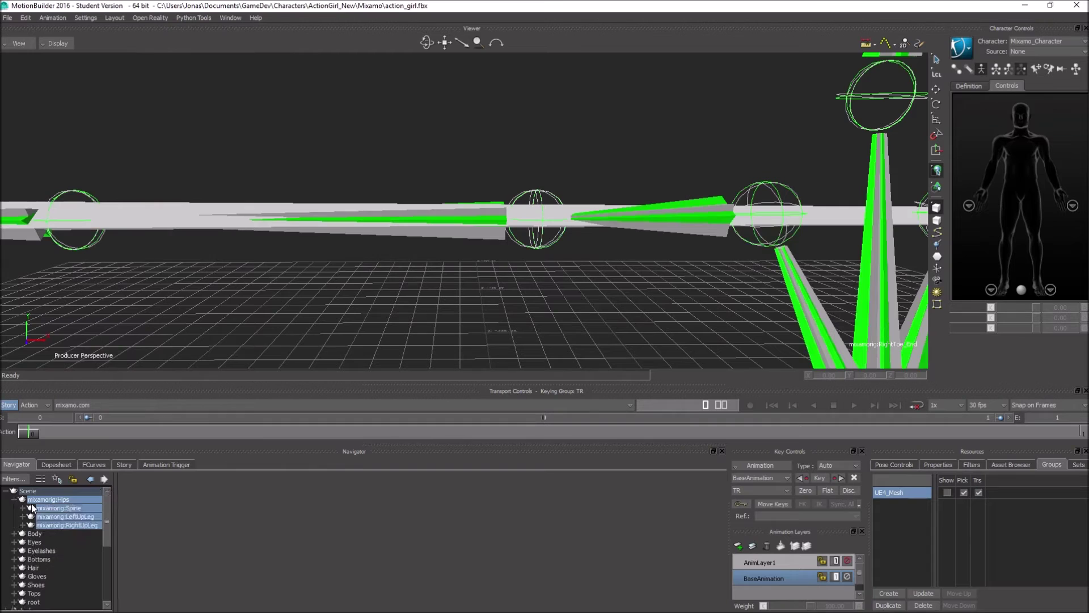
{"action": "left_click", "coordinate": [15, 500]}
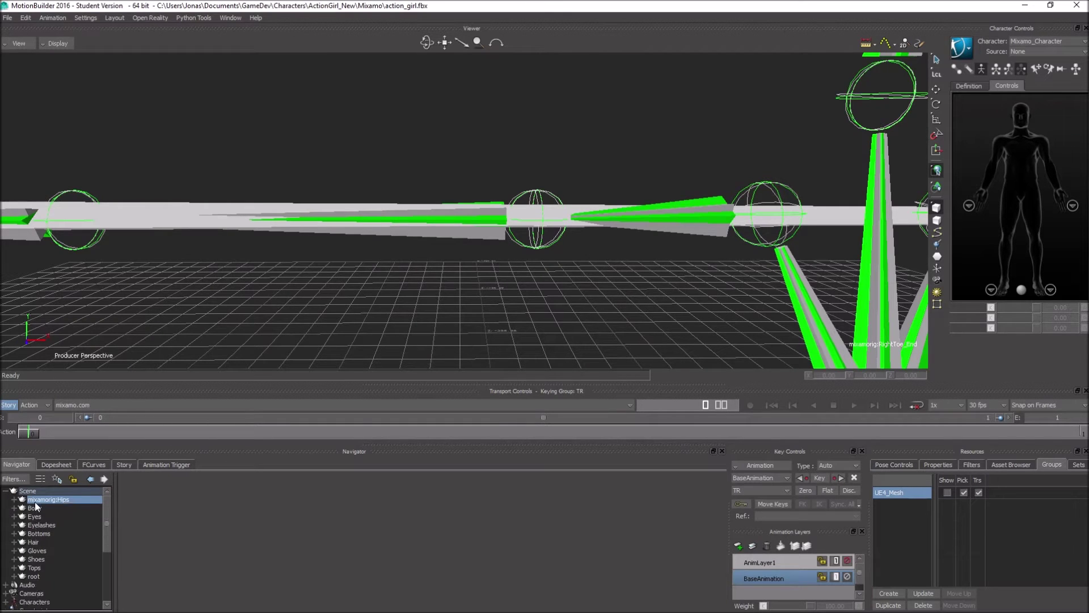
{"action": "left_click_drag", "start_coordinate": [642, 310], "coordinate": [356, 223], "text": "ctrl"}
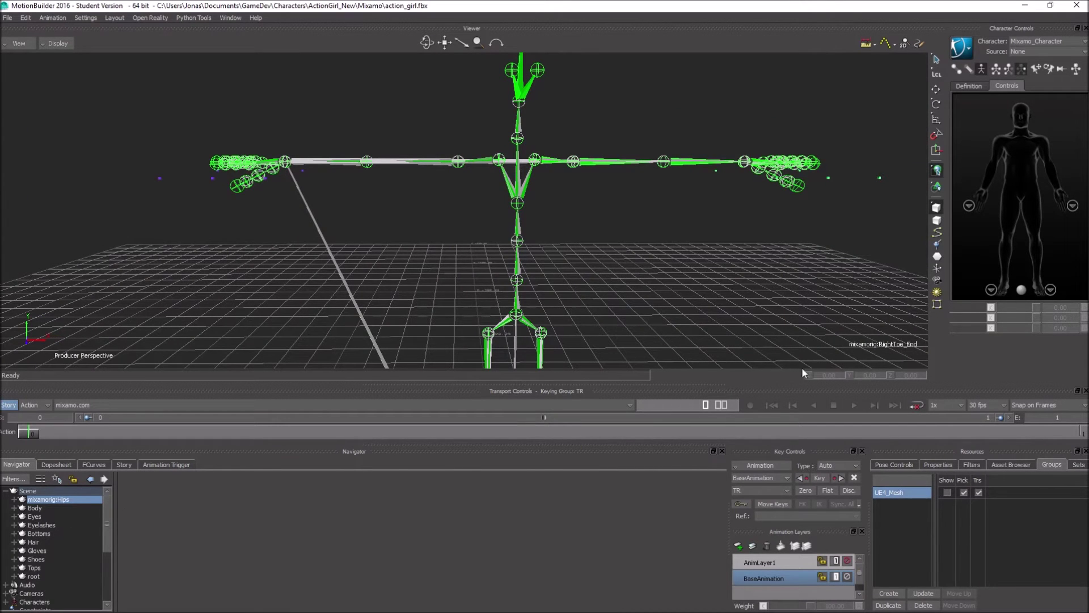
{"action": "right_click", "coordinate": [60, 501]}
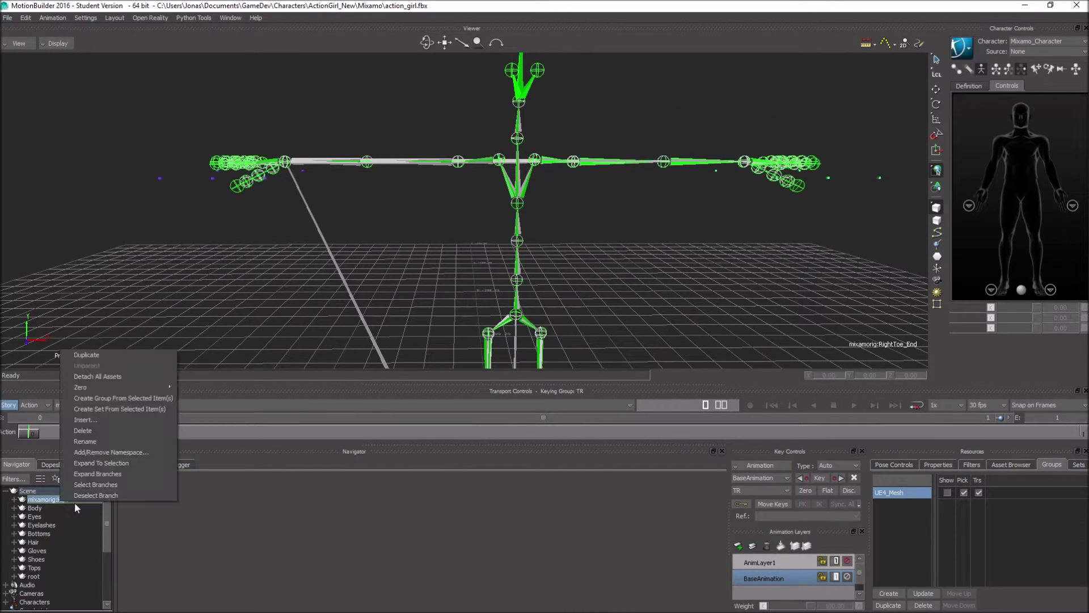
{"action": "left_click", "coordinate": [116, 398]}
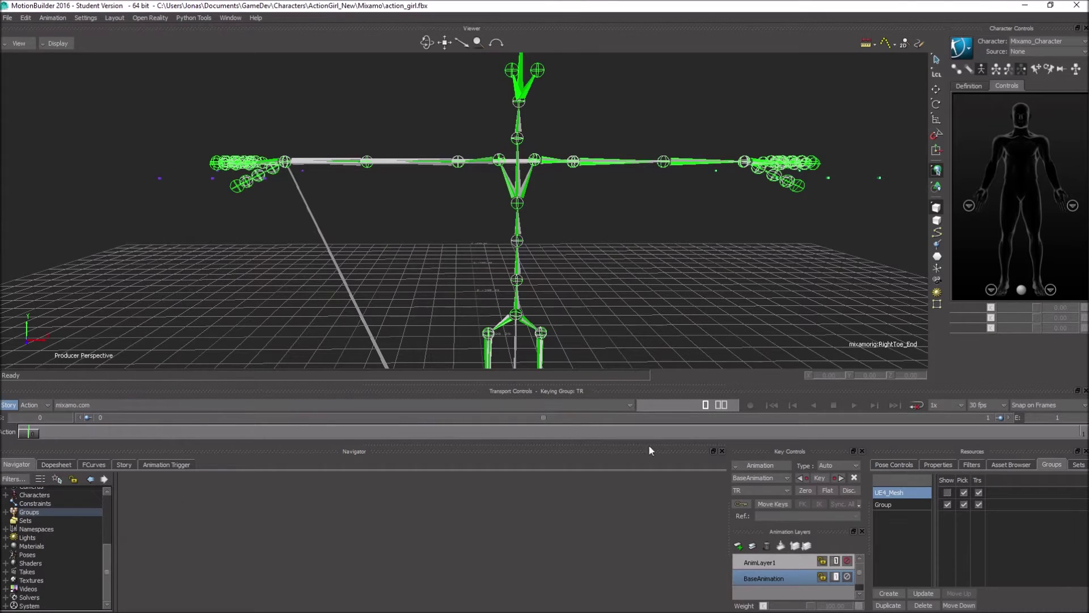
Rename the new bone group Mixamo_Skeleton and hide it in the viewer
{"action": "double_click", "coordinate": [895, 504]}
{"action": "left_click_drag", "start_coordinate": [897, 504], "coordinate": [822, 505]}
{"action": "type", "text": "Mixa"}
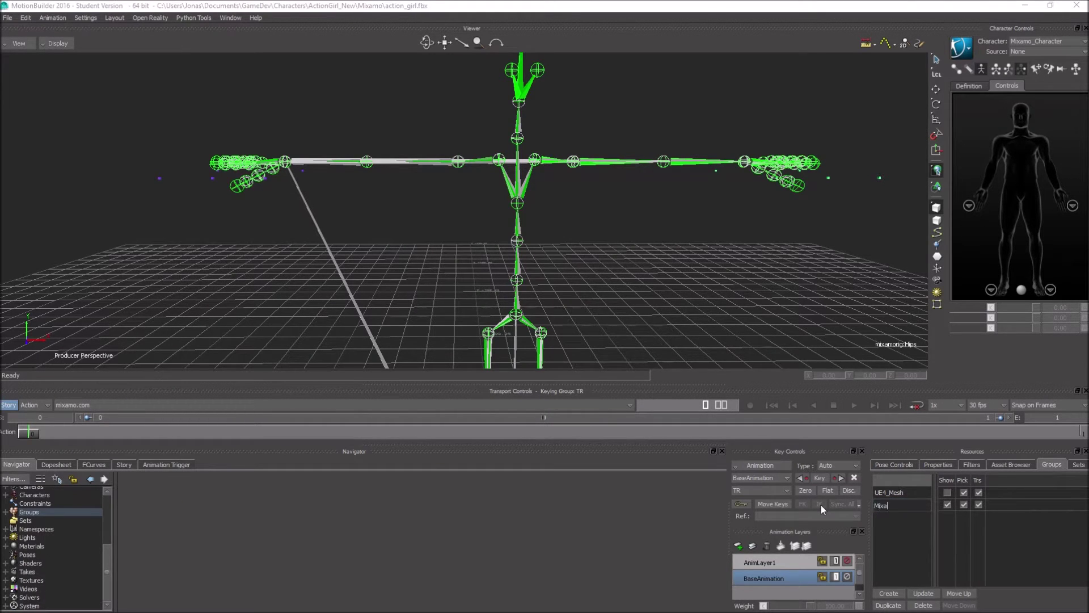
{"action": "type", "text": "mo_Skeleton"}
{"action": "key", "text": "Return"}
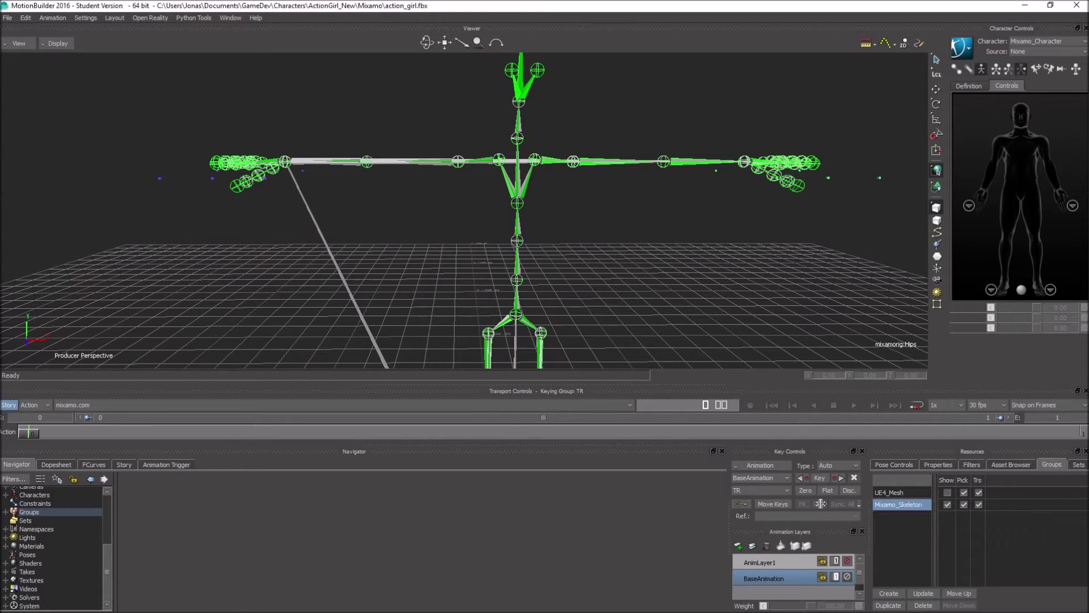
{"action": "left_click", "coordinate": [947, 504]}
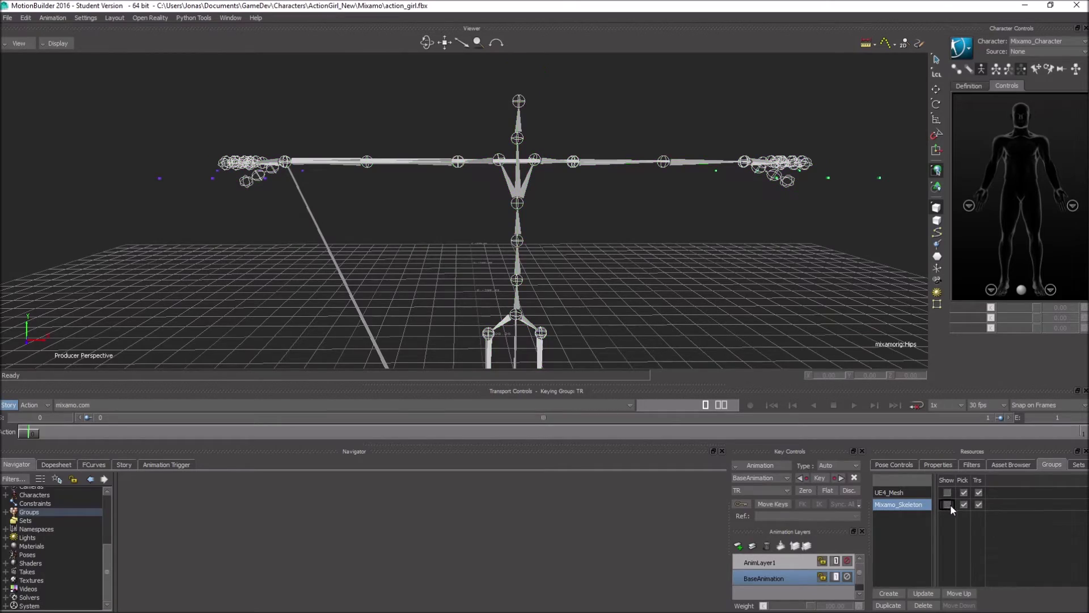
Show the UE4_Mesh group briefly to check the mesh against the remaining skeleton, and hide it again
{"action": "middle_click_drag", "start_coordinate": [327, 230], "coordinate": [431, 187]}
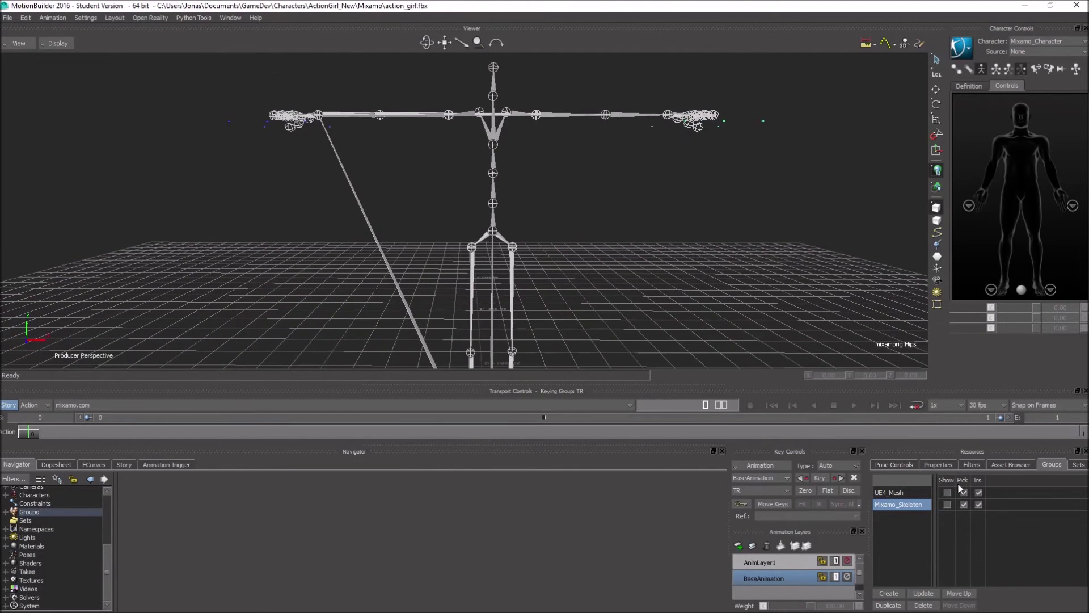
{"action": "left_click", "coordinate": [947, 493]}
{"action": "left_click", "coordinate": [947, 492]}
Set the active character to None, leaving the Mixamo_Character definition
{"action": "scroll", "coordinate": [79, 504], "scroll_direction": "up", "scroll_amount": 5}
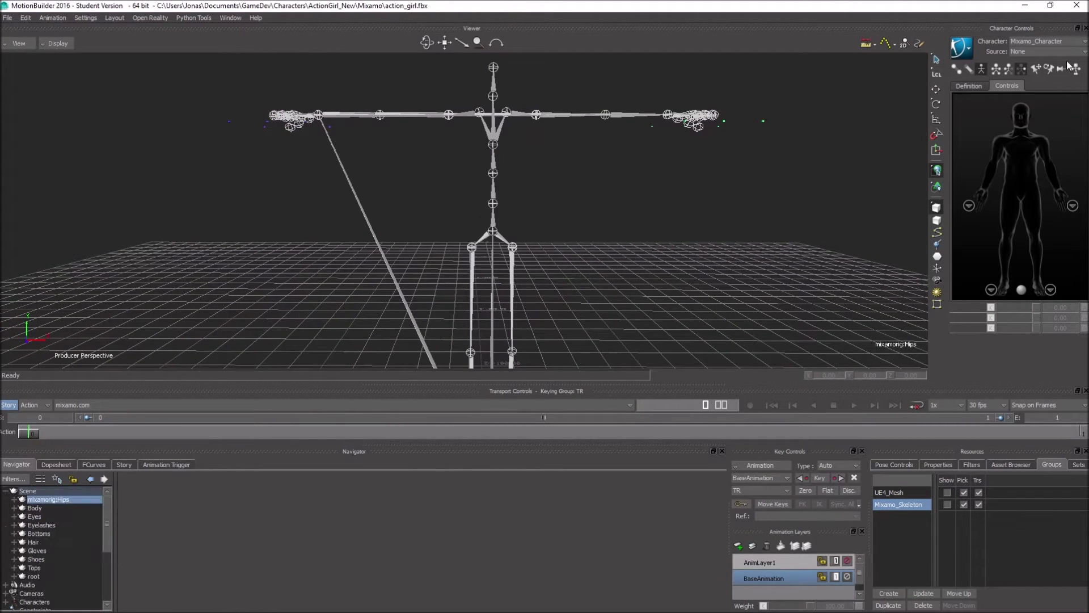
{"action": "left_click", "coordinate": [1027, 42]}
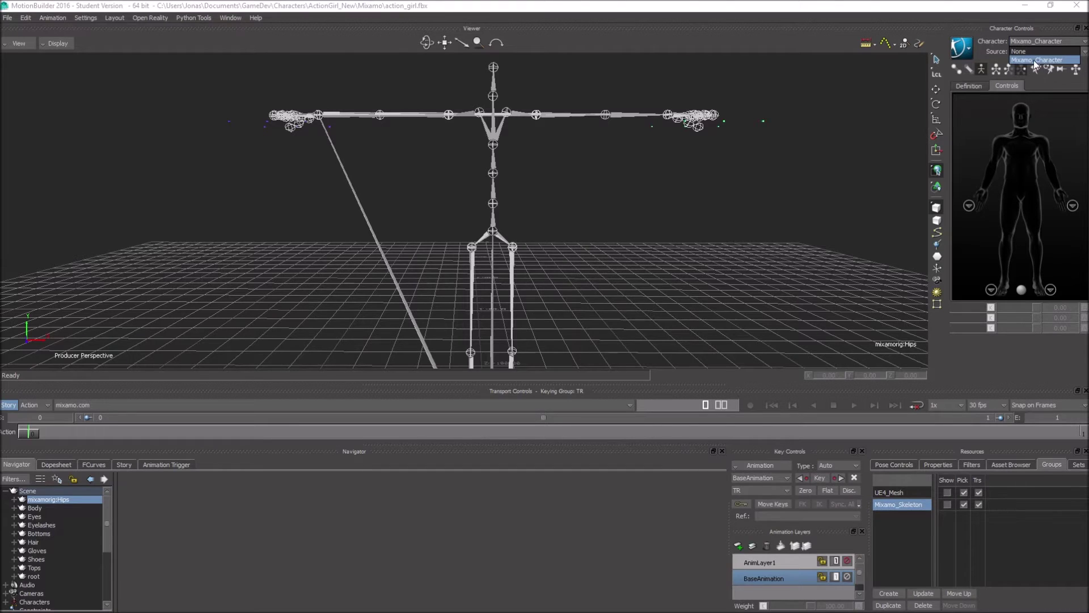
{"action": "left_click", "coordinate": [1024, 51]}
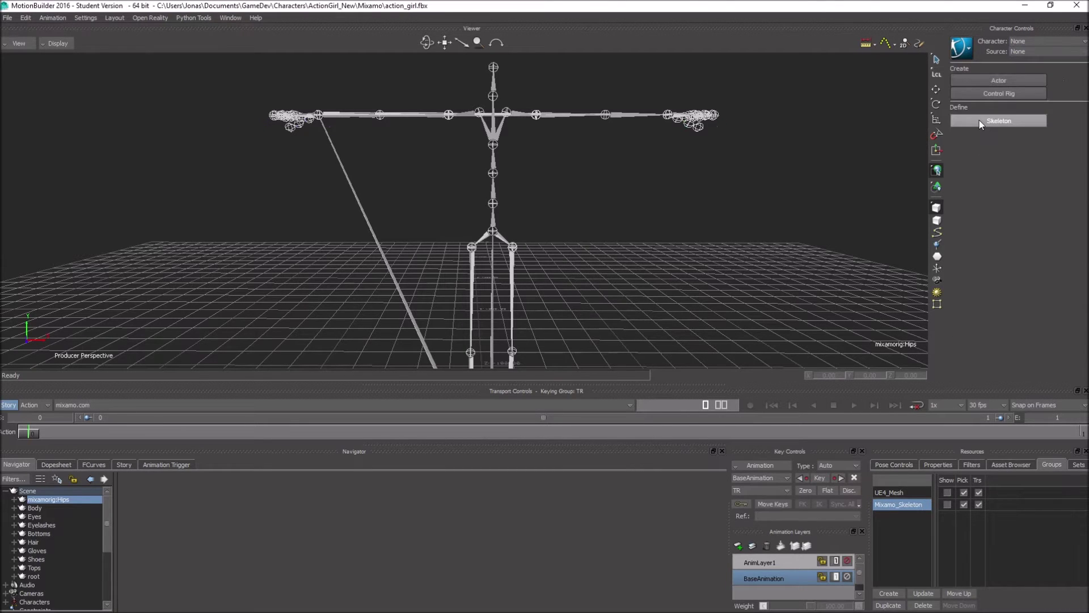
{"action": "left_click", "coordinate": [999, 94]}
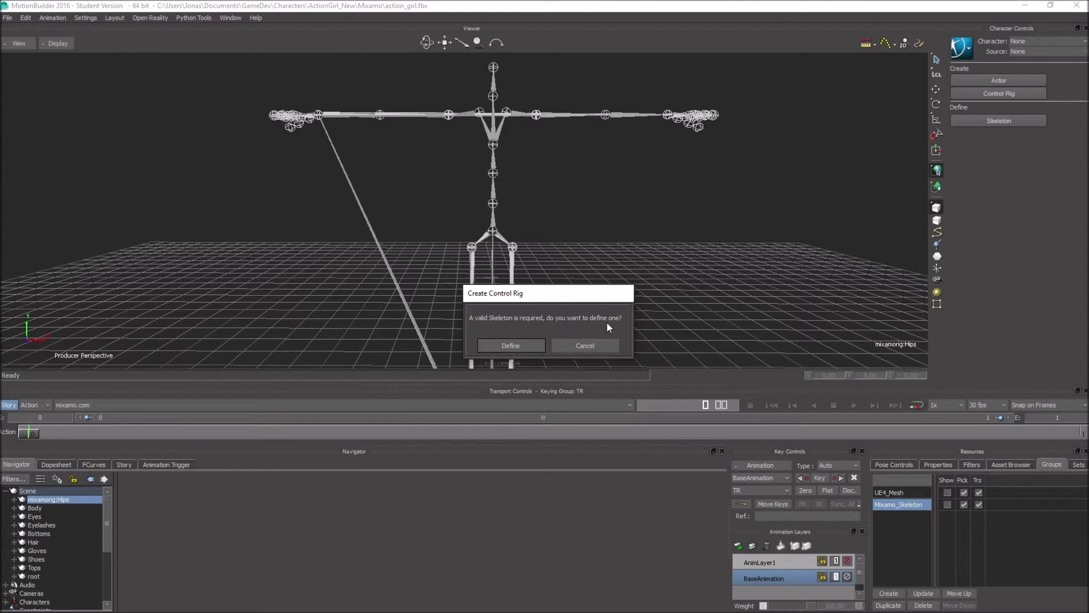
{"action": "left_click", "coordinate": [590, 343]}
Select and expand the UE4 root bone in the scene hierarchy, and define a new skeleton character
{"action": "scroll", "coordinate": [46, 552], "scroll_direction": "down", "scroll_amount": 2}
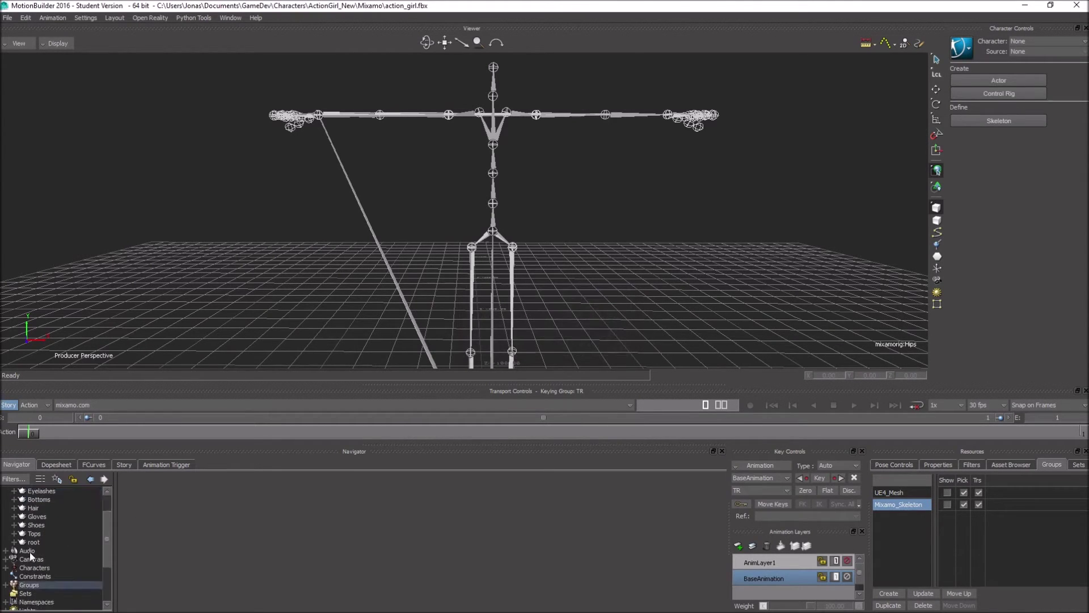
{"action": "left_click", "coordinate": [31, 543]}
{"action": "left_click", "coordinate": [14, 542]}
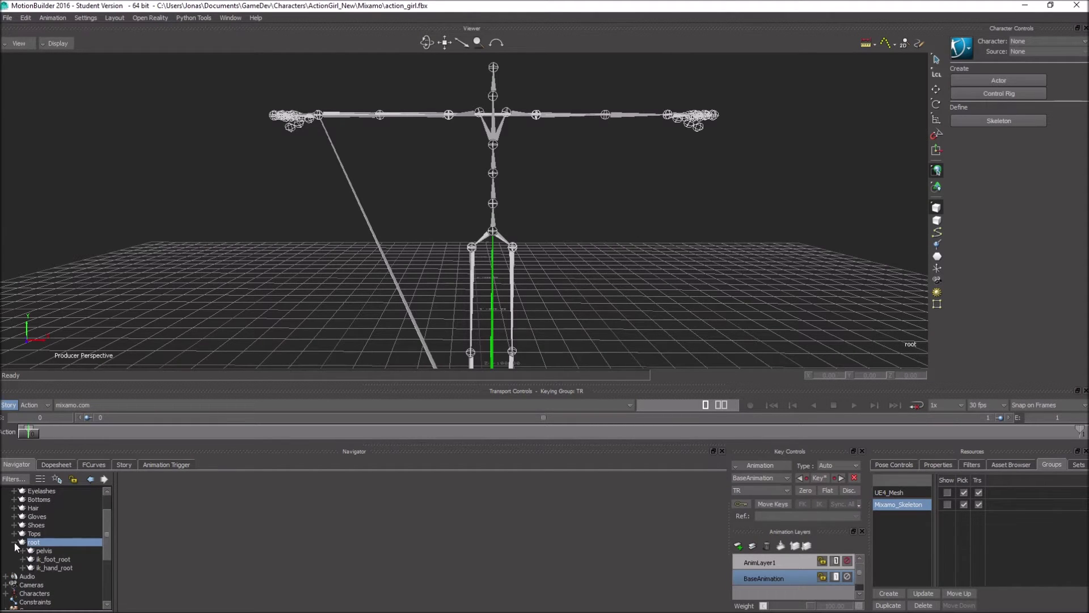
{"action": "left_click", "coordinate": [1002, 122]}
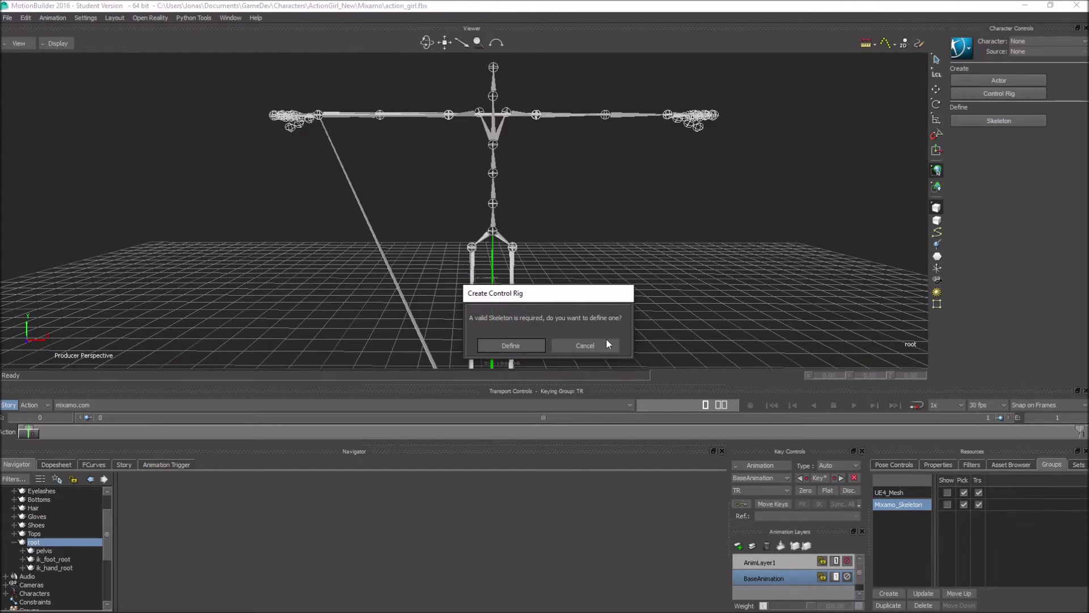
{"action": "left_click", "coordinate": [502, 343]}
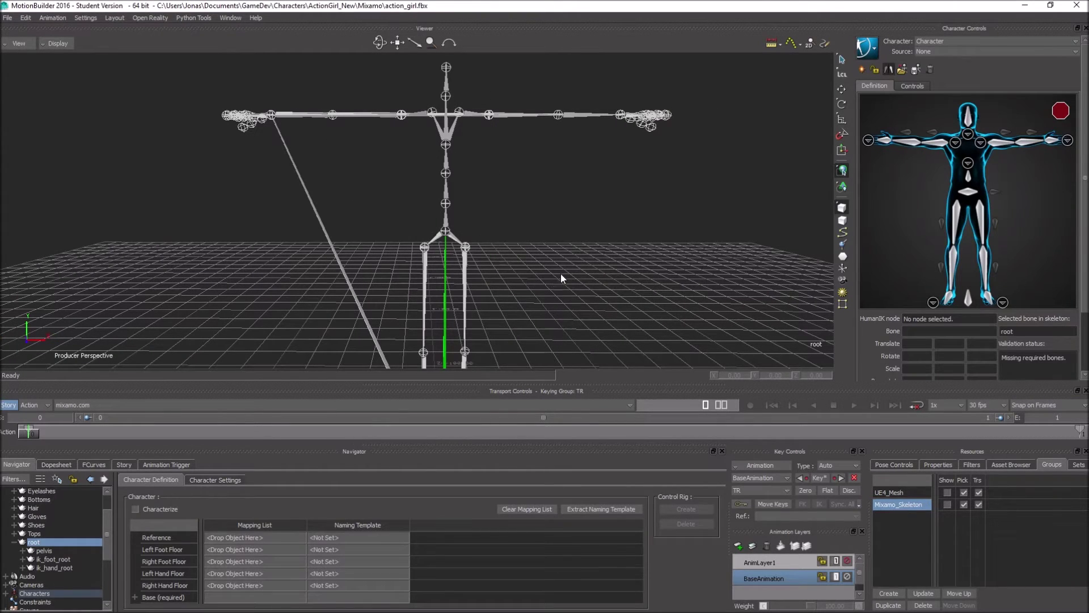
Map the pelvis bone to the Hips node of the new character definition
{"action": "left_click_drag", "start_coordinate": [545, 278], "coordinate": [523, 277], "text": "ctrl+shift"}
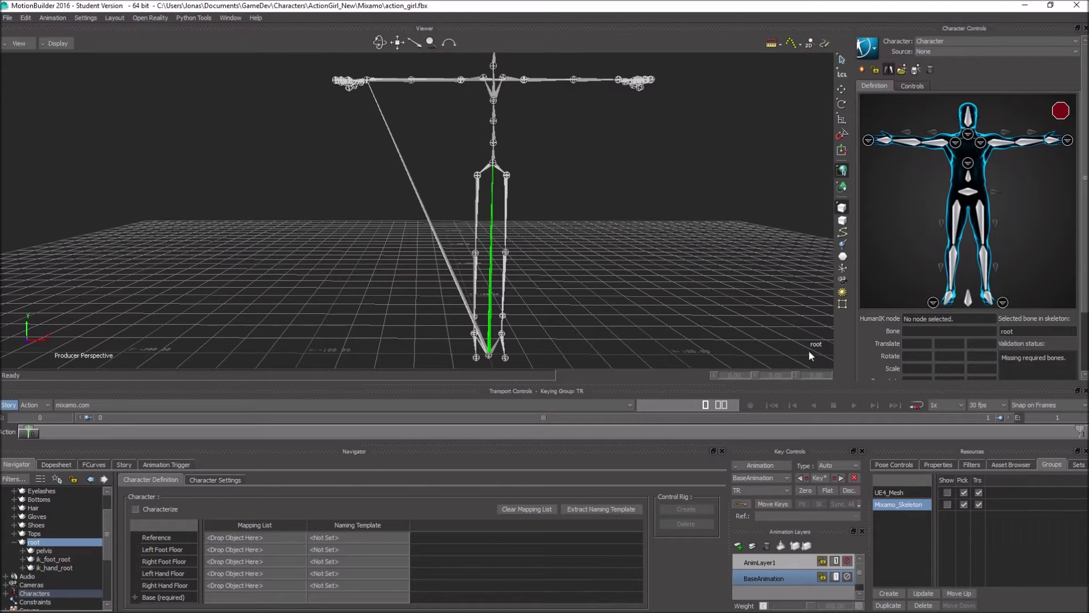
{"action": "left_click_drag", "start_coordinate": [659, 244], "coordinate": [557, 301], "text": "shift"}
{"action": "left_click_drag", "start_coordinate": [402, 300], "coordinate": [478, 309], "text": "shift"}
{"action": "double_click", "coordinate": [969, 193]}
{"action": "left_click", "coordinate": [488, 247]}
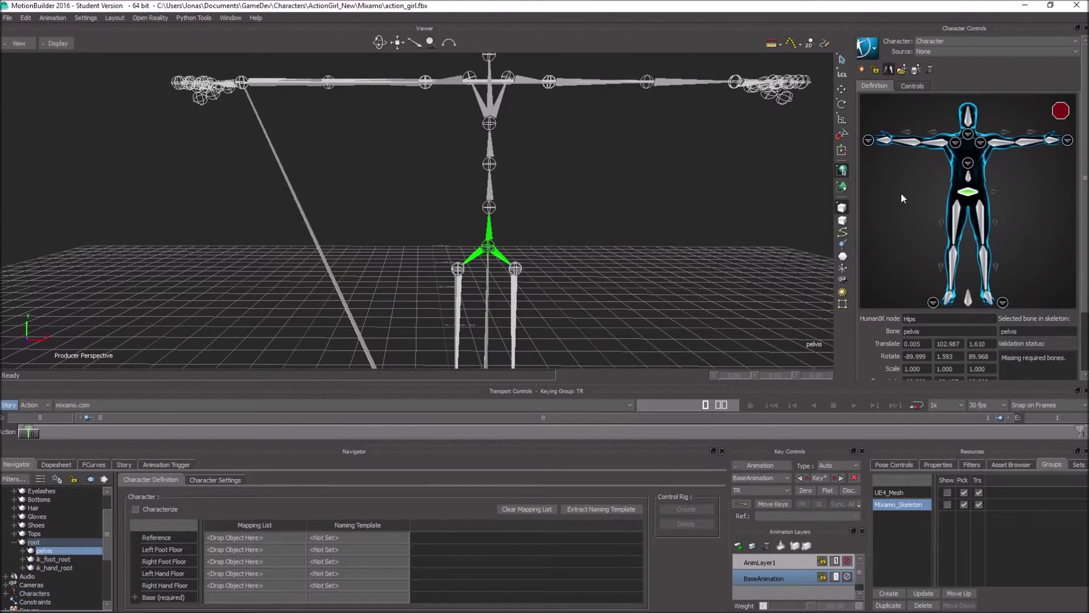
Map spine_01 to Spine, spine_02 to Spine1 and the third spine bone to the next spine node
{"action": "left_click", "coordinate": [972, 180]}
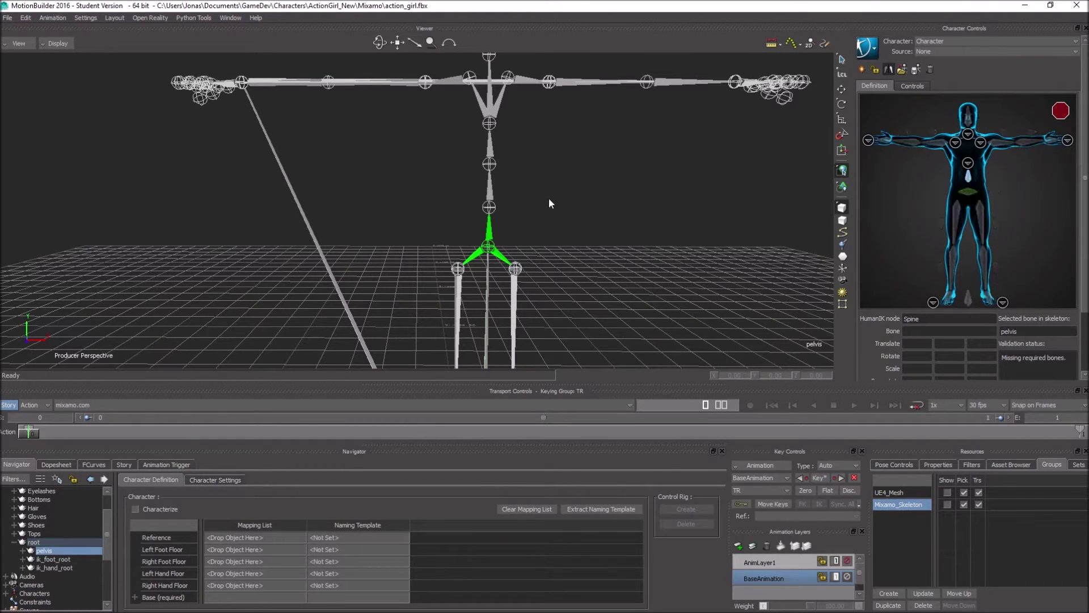
{"action": "left_click", "coordinate": [491, 208]}
{"action": "left_click", "coordinate": [968, 164]}
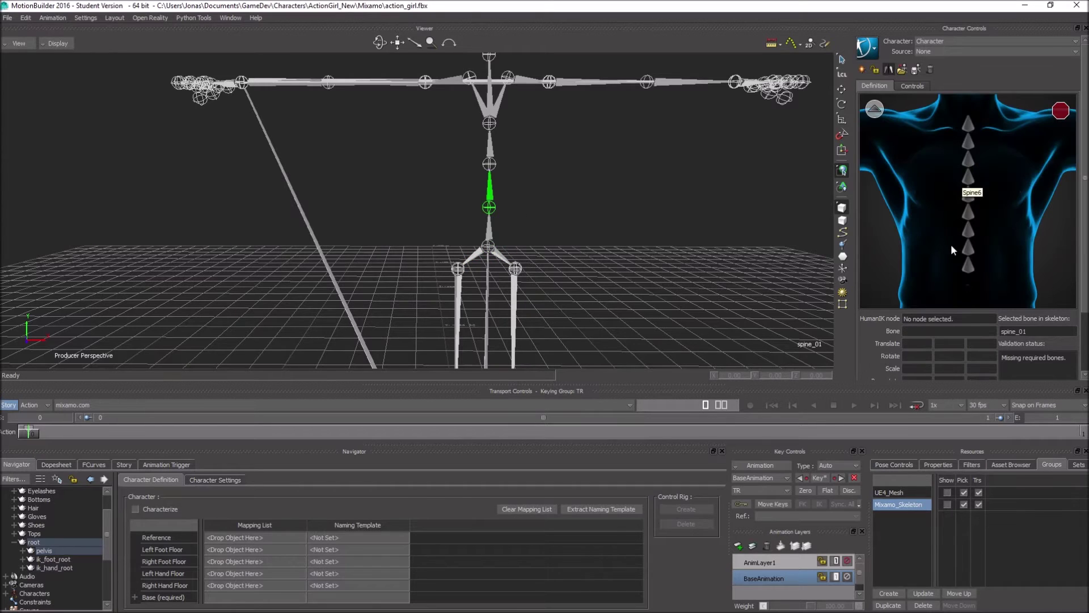
{"action": "left_click", "coordinate": [490, 164]}
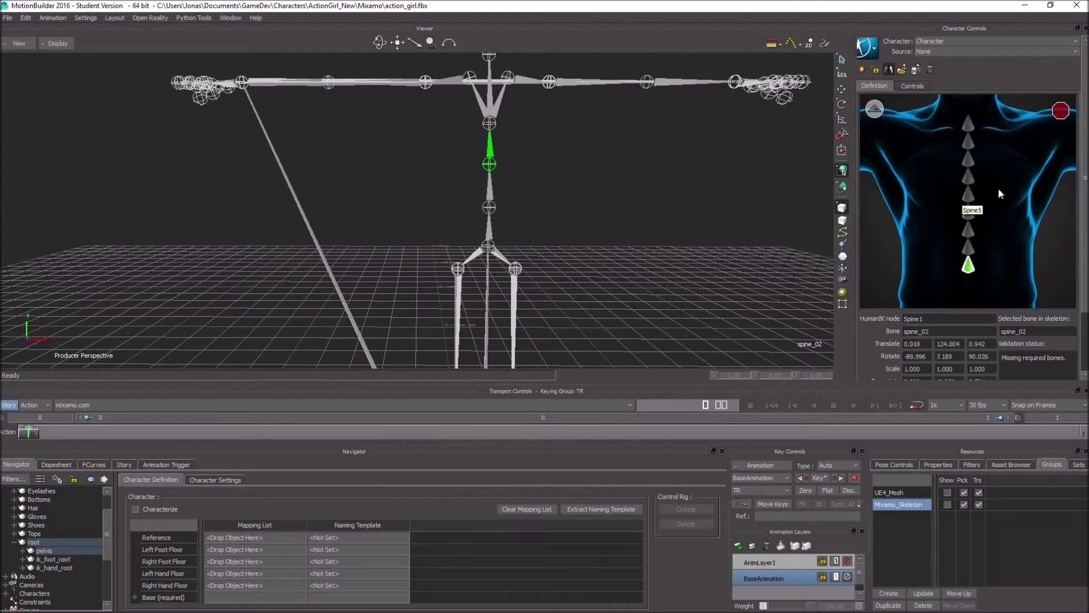
{"action": "left_click", "coordinate": [970, 245]}
{"action": "left_click", "coordinate": [489, 123]}
Map clavicle_l, upperarm_l and lowerarm_l to the left shoulder, arm and forearm nodes, with the right side mirrored
{"action": "left_click", "coordinate": [874, 109]}
{"action": "left_click", "coordinate": [992, 153]}
{"action": "left_click", "coordinate": [919, 181]}
{"action": "left_click", "coordinate": [519, 78]}
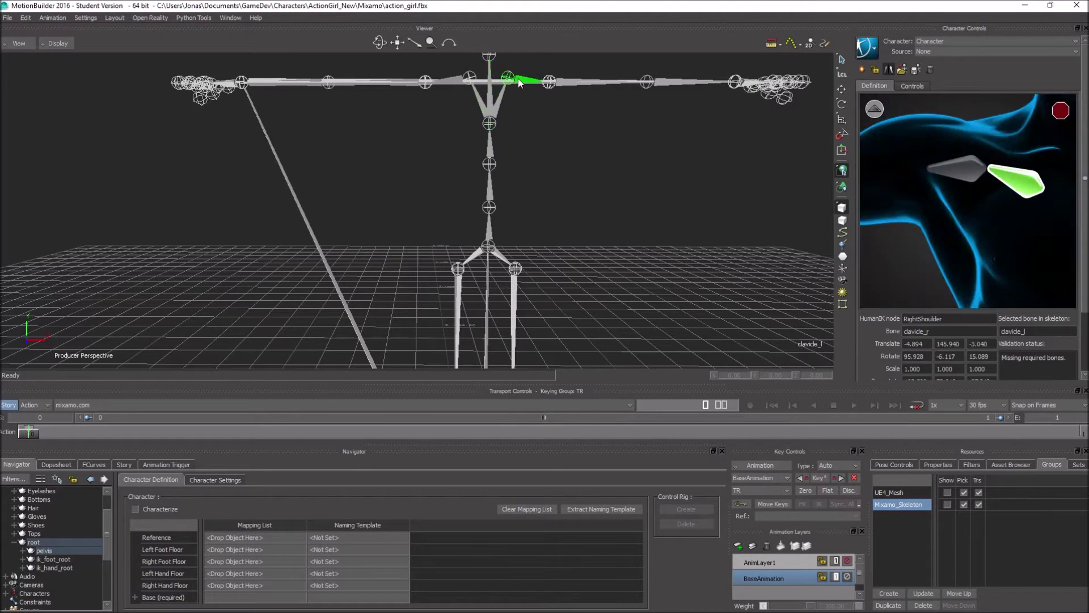
{"action": "left_click", "coordinate": [875, 108]}
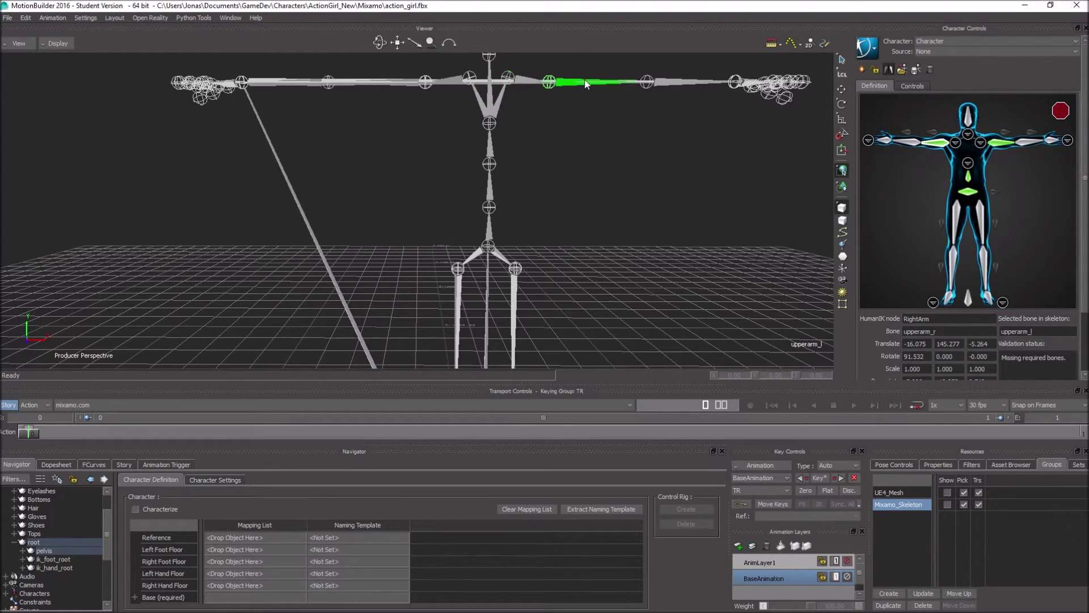
{"action": "left_click_drag", "start_coordinate": [496, 145], "coordinate": [509, 178], "text": "ctrl+shift"}
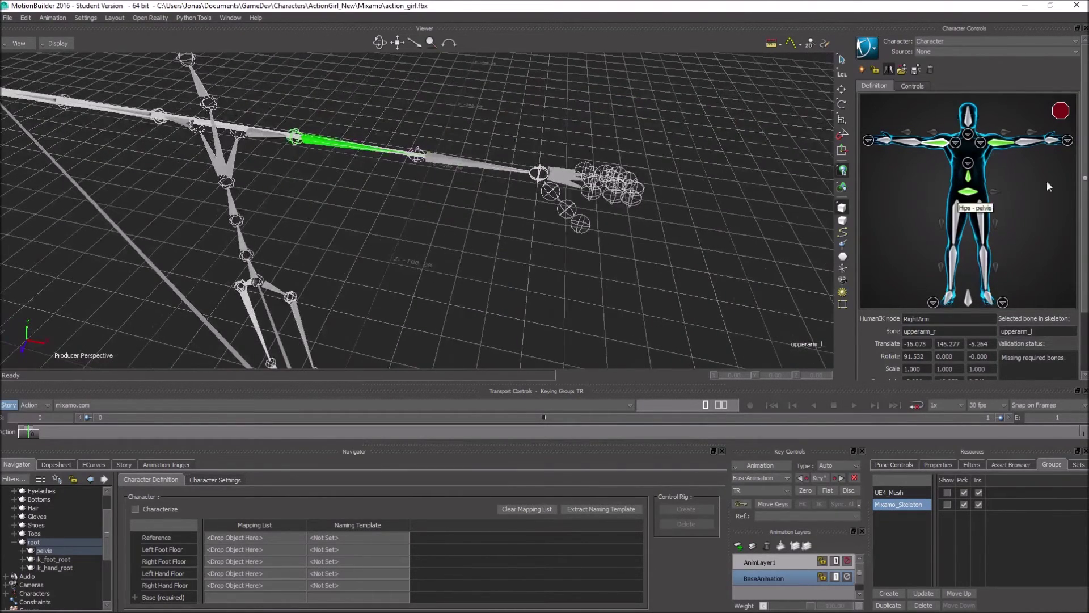
{"action": "left_click", "coordinate": [449, 160]}
Examine the ik_hand_gun bone overlapping the arms, and check it against lowerarm_l and the LeftForeArm mapping
{"action": "left_click_drag", "start_coordinate": [322, 206], "coordinate": [366, 238], "text": "ctrl+shift"}
{"action": "left_click_drag", "start_coordinate": [298, 173], "coordinate": [199, 258], "text": "ctrl+shift"}
{"action": "left_click", "coordinate": [199, 259]}
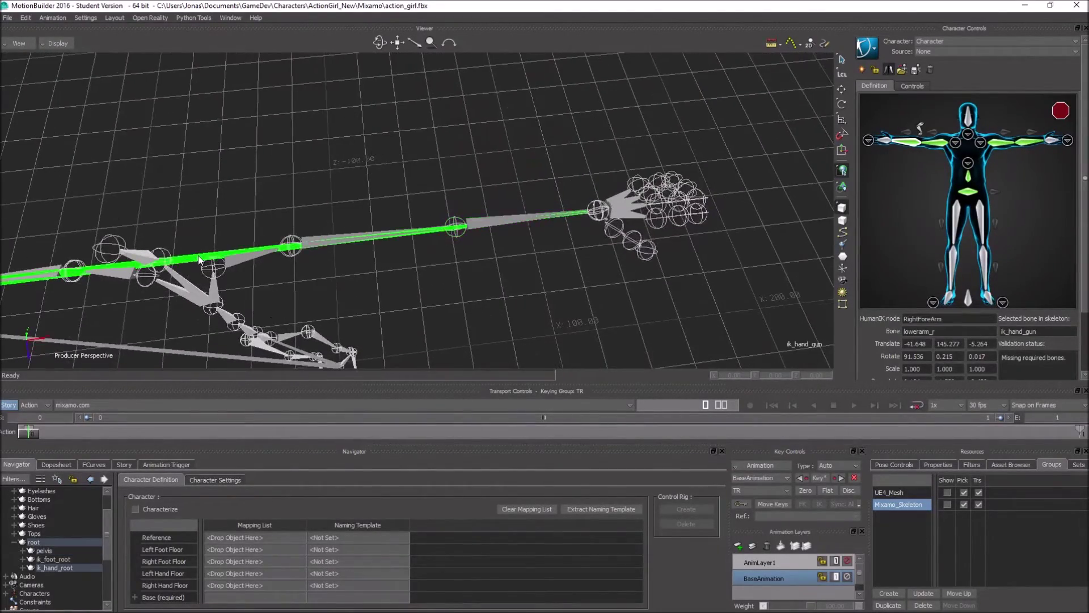
{"action": "left_click_drag", "start_coordinate": [203, 301], "coordinate": [655, 181], "text": "ctrl+shift"}
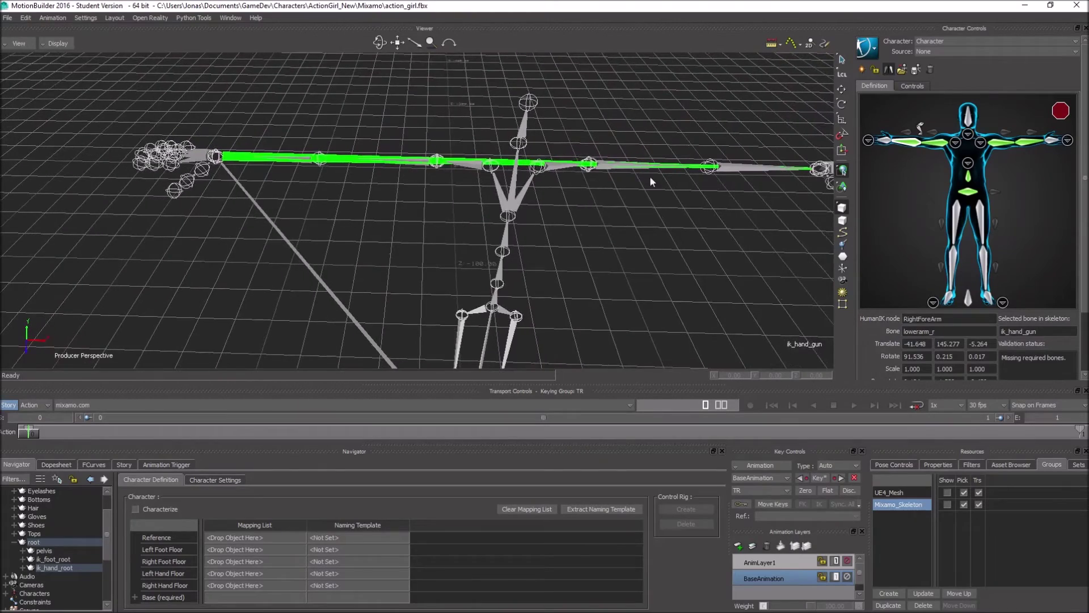
{"action": "left_click_drag", "start_coordinate": [578, 165], "coordinate": [754, 268], "text": "ctrl+shift"}
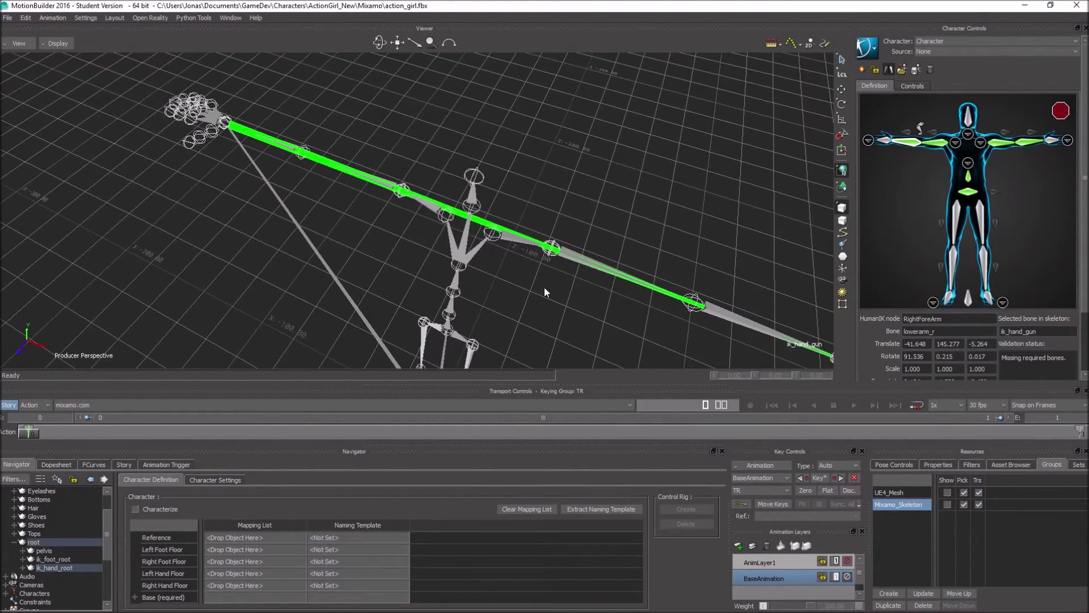
{"action": "left_click_drag", "start_coordinate": [544, 287], "coordinate": [560, 276], "text": "ctrl+shift"}
{"action": "left_click_drag", "start_coordinate": [774, 255], "coordinate": [399, 120], "text": "ctrl+shift"}
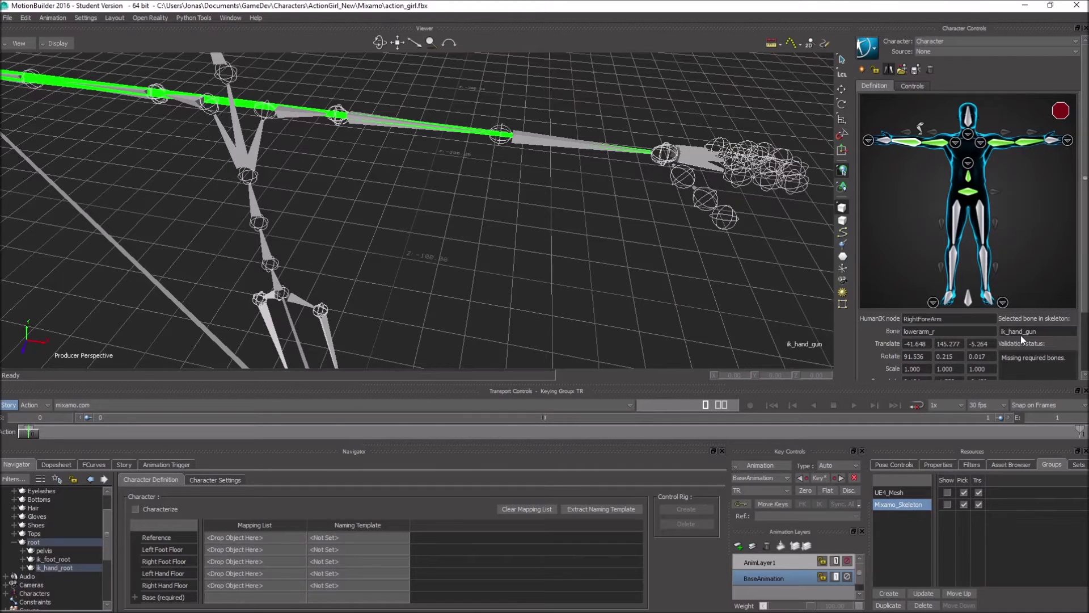
{"action": "left_click", "coordinate": [543, 139]}
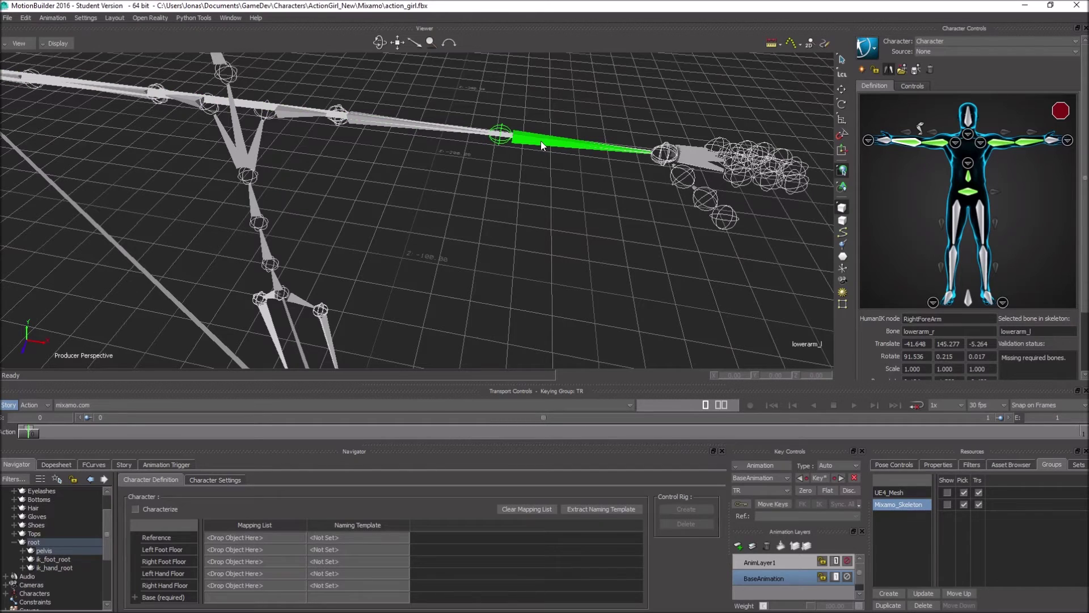
{"action": "left_click", "coordinate": [1028, 147]}
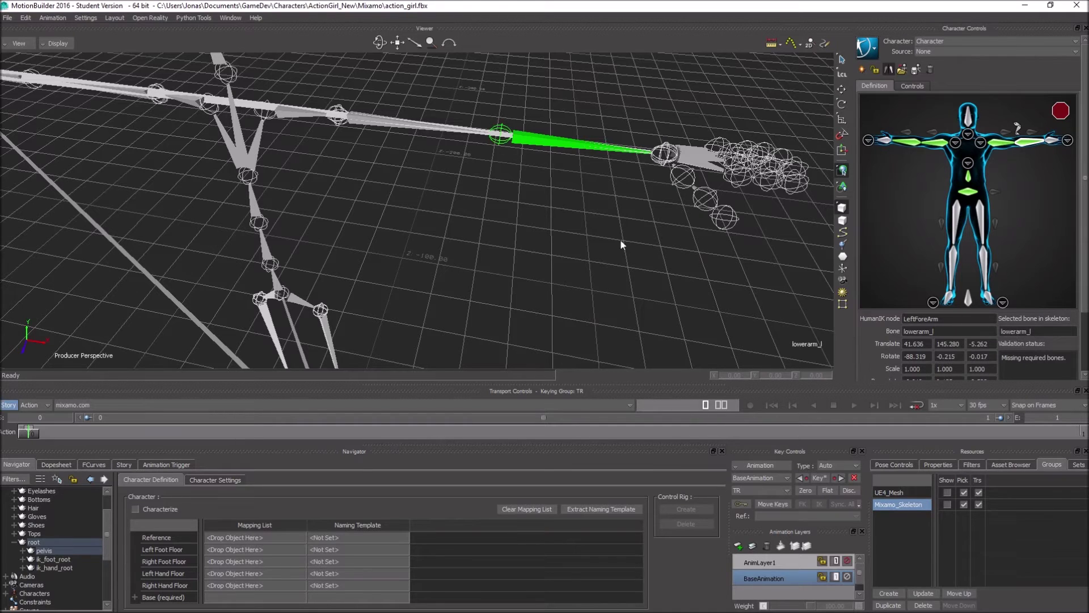
Map hand_l to the LeftHand node, and inspect the ik_hand_l bone overlapping the wrist
{"action": "left_click", "coordinate": [1048, 139]}
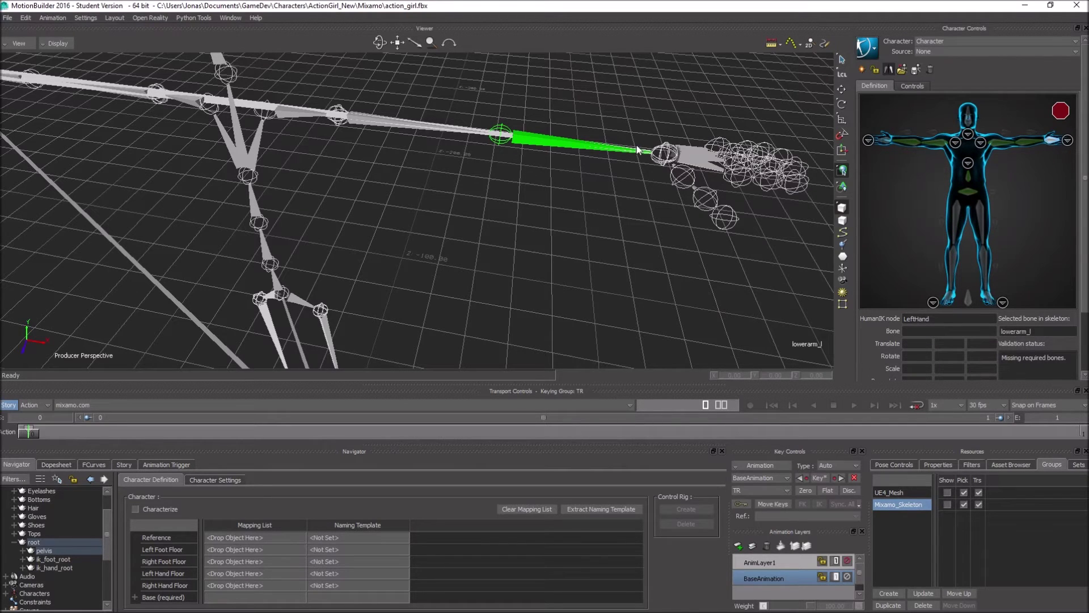
{"action": "left_click", "coordinate": [668, 157]}
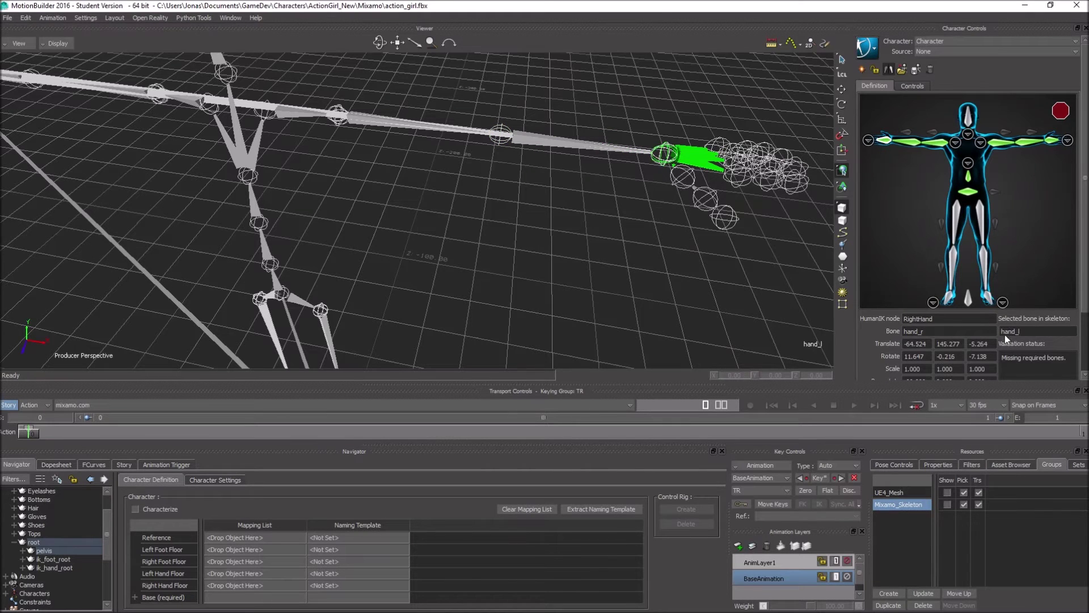
{"action": "left_click", "coordinate": [658, 158]}
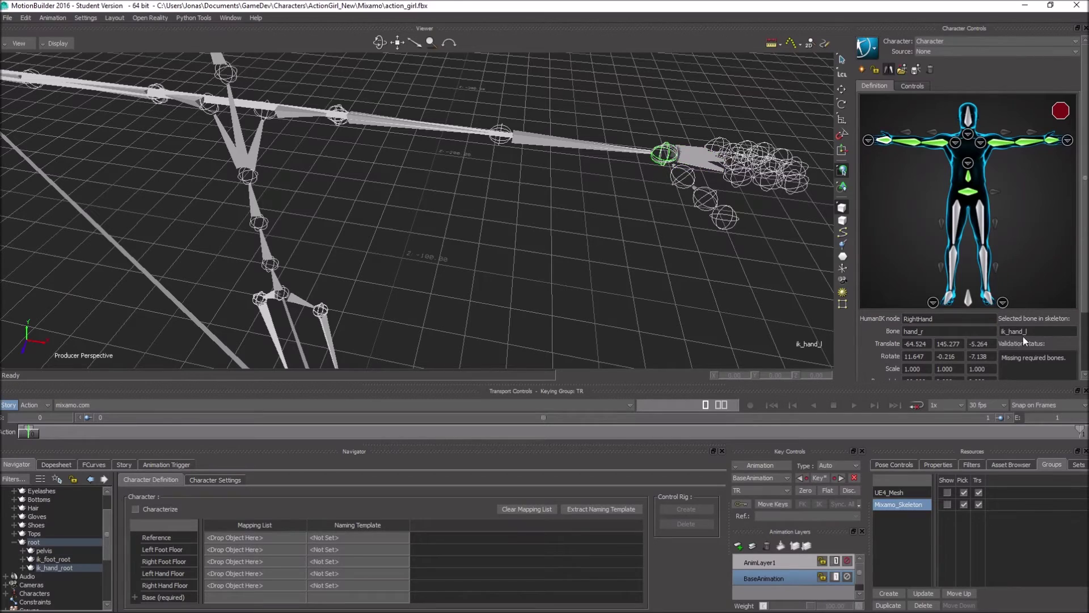
{"action": "left_click_drag", "start_coordinate": [558, 216], "coordinate": [521, 226], "text": "shift"}
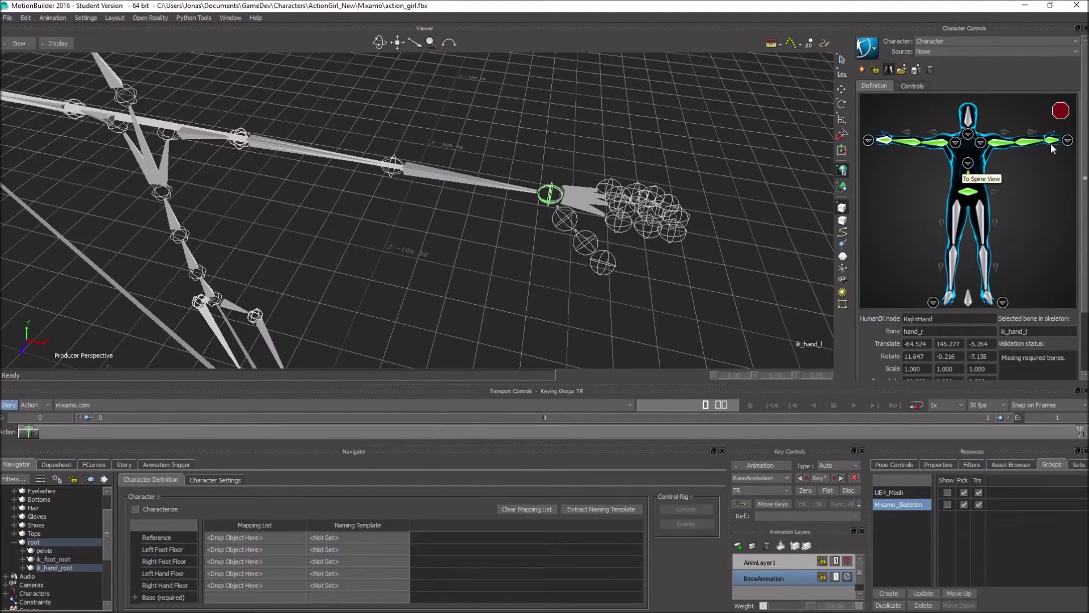
Map the left thumb bones thumb_01_l to thumb_03_l to the LeftHandThumb nodes, working on the hand from the top view
{"action": "left_click", "coordinate": [1068, 141]}
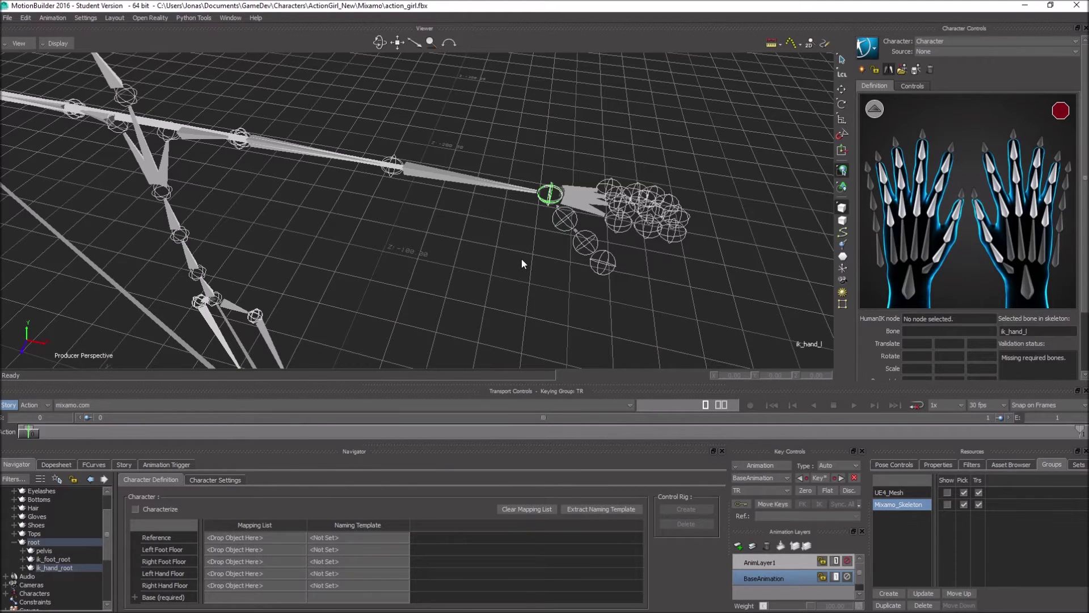
{"action": "key", "text": "ctrl+t"}
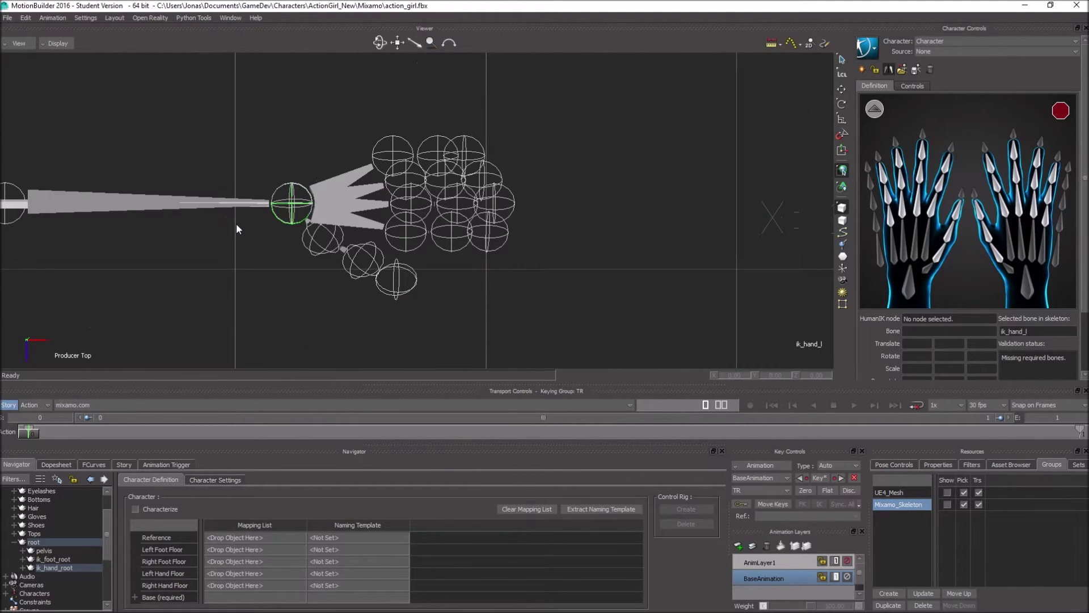
{"action": "scroll", "coordinate": [240, 233], "scroll_direction": "up", "scroll_amount": 5}
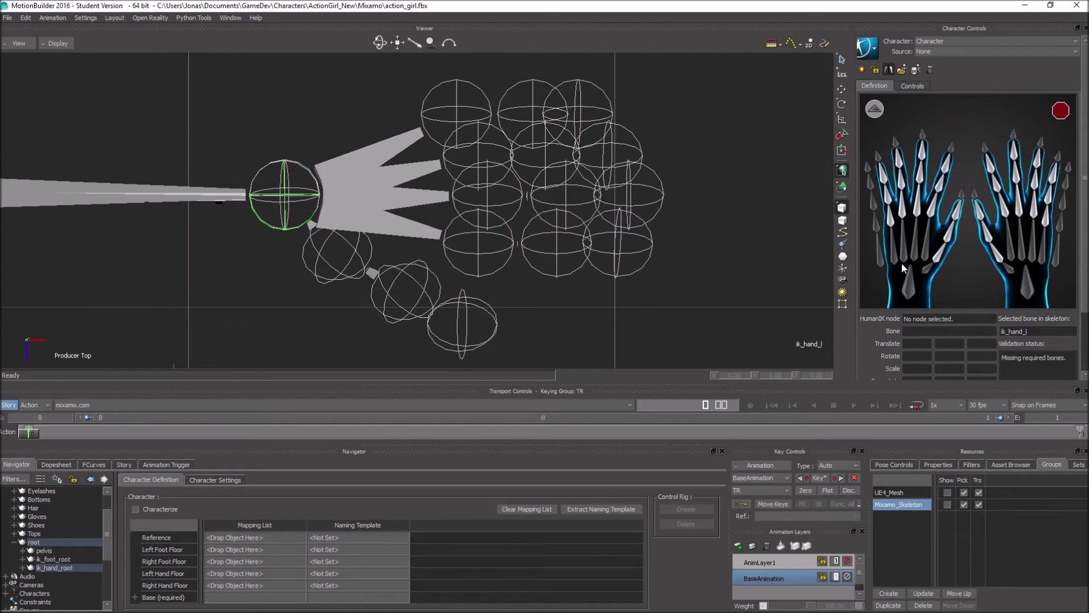
{"action": "left_click", "coordinate": [940, 252]}
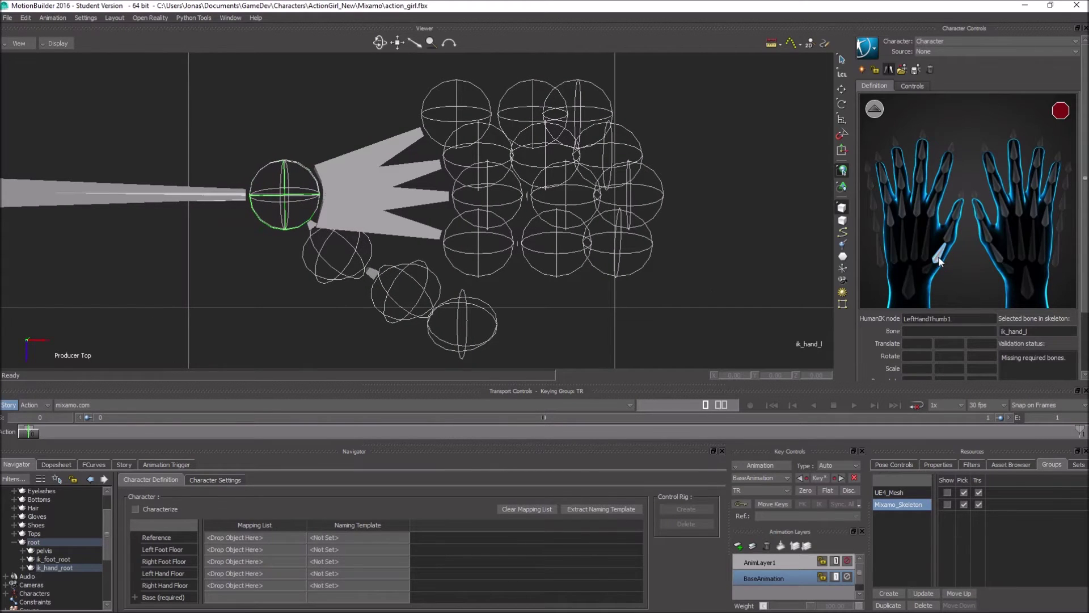
{"action": "left_click", "coordinate": [330, 259]}
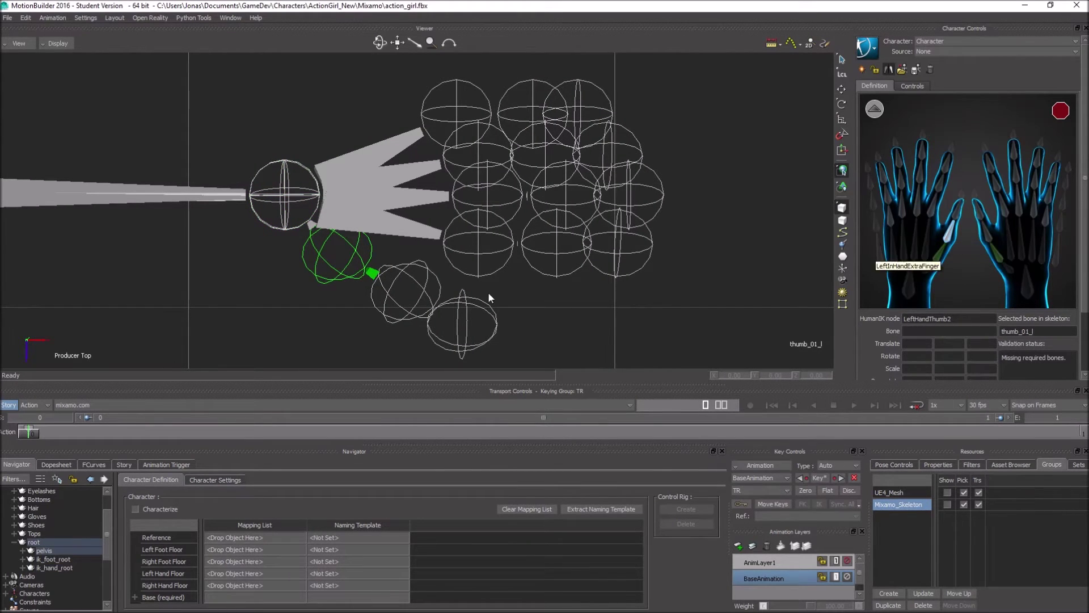
{"action": "left_click", "coordinate": [410, 290]}
{"action": "left_click", "coordinate": [961, 218]}
{"action": "left_click", "coordinate": [460, 328]}
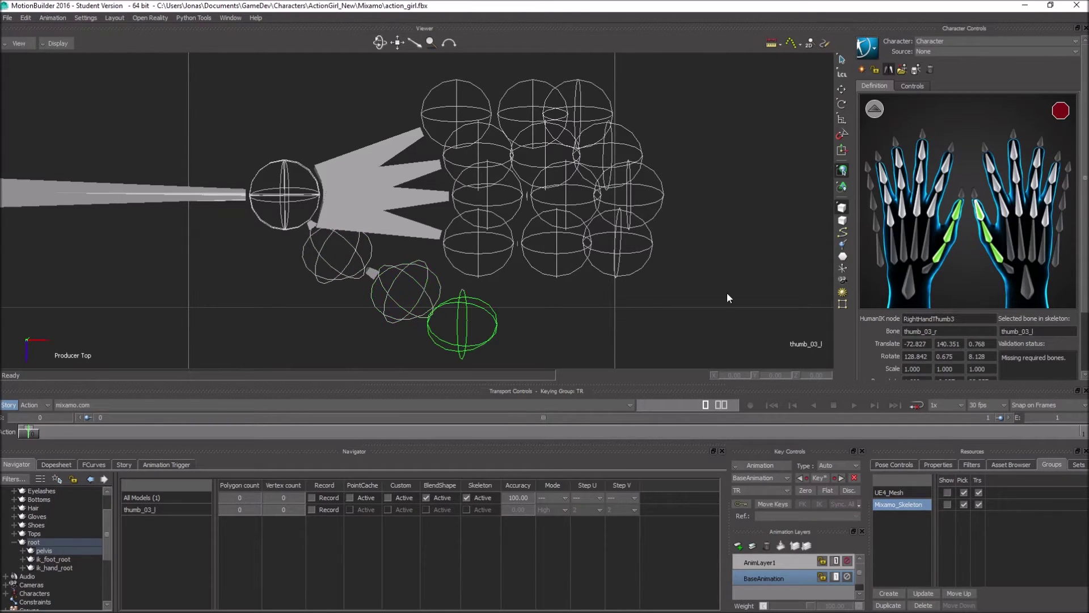
Map index_01_l, index_02_l and index_03_l to the three left index finger nodes
{"action": "left_click", "coordinate": [490, 246]}
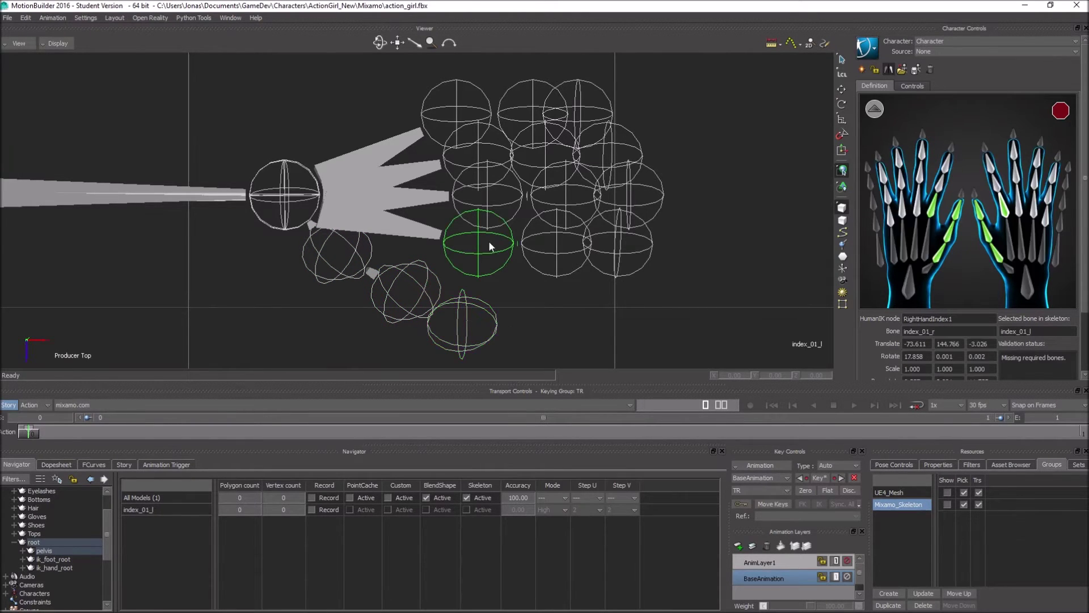
{"action": "double_click", "coordinate": [941, 184]}
{"action": "left_click", "coordinate": [560, 247]}
{"action": "double_click", "coordinate": [949, 169]}
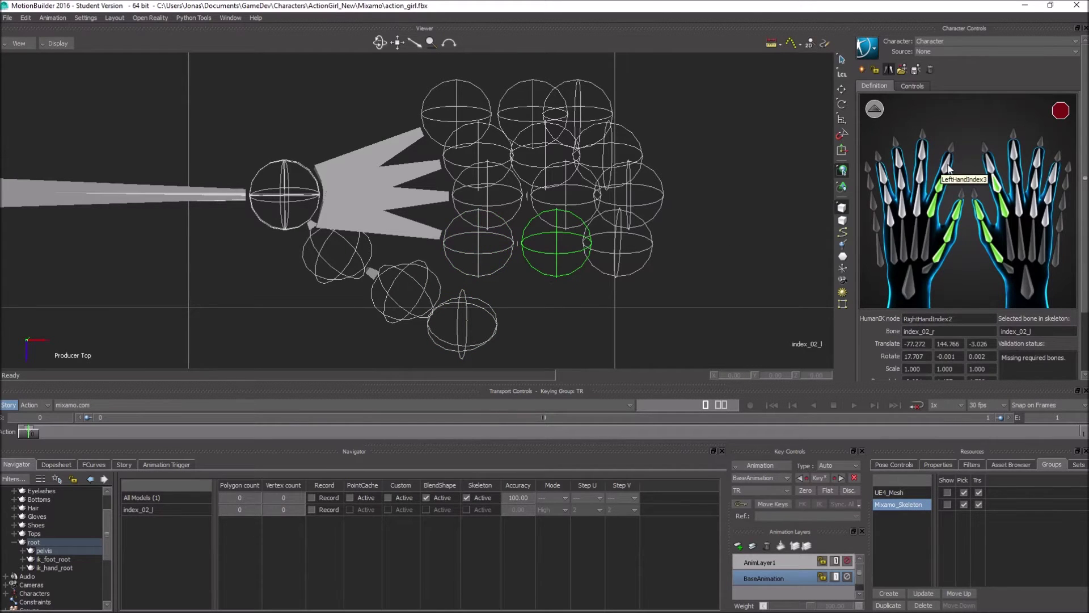
{"action": "left_click", "coordinate": [636, 243]}
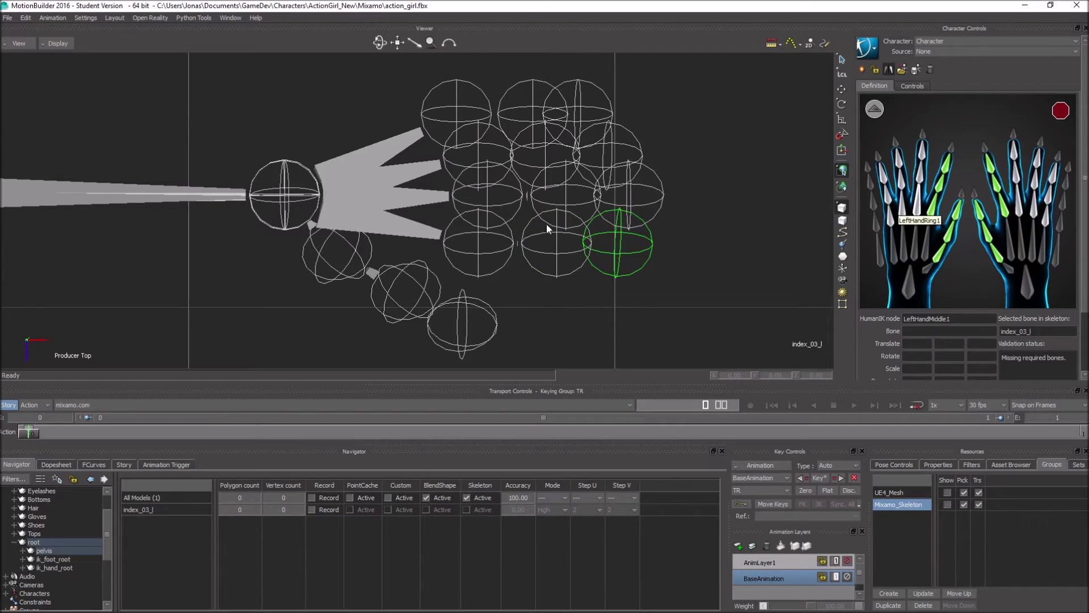
Map middle_01_l, middle_02_l and middle_03_l to the LeftHandMiddle1, LeftHandMiddle2 and LeftHandMiddle3 nodes
{"action": "left_click", "coordinate": [490, 196]}
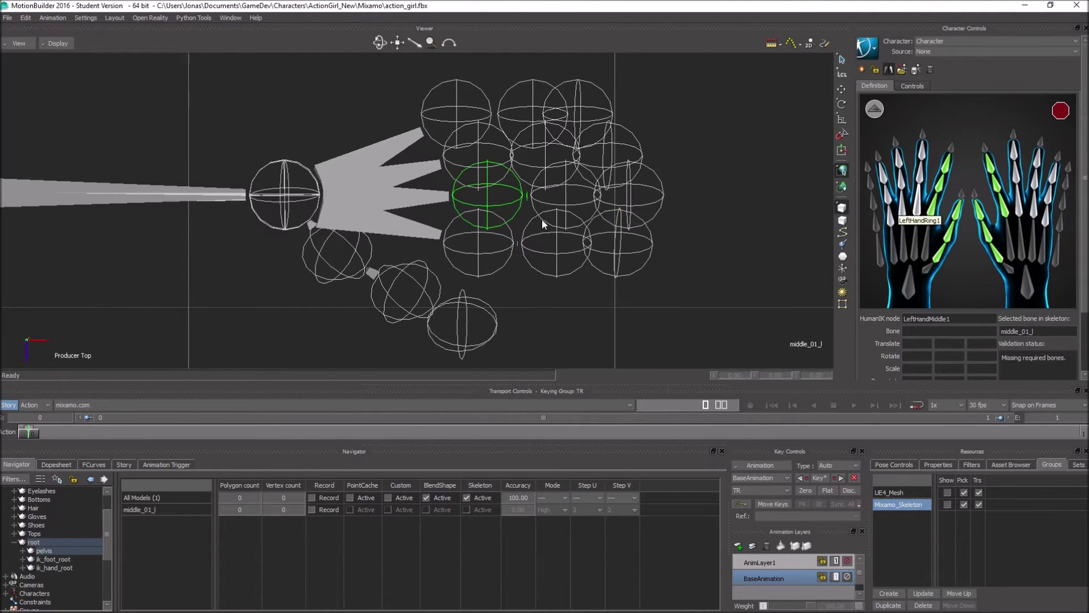
{"action": "double_click", "coordinate": [918, 209]}
{"action": "left_click", "coordinate": [505, 199]}
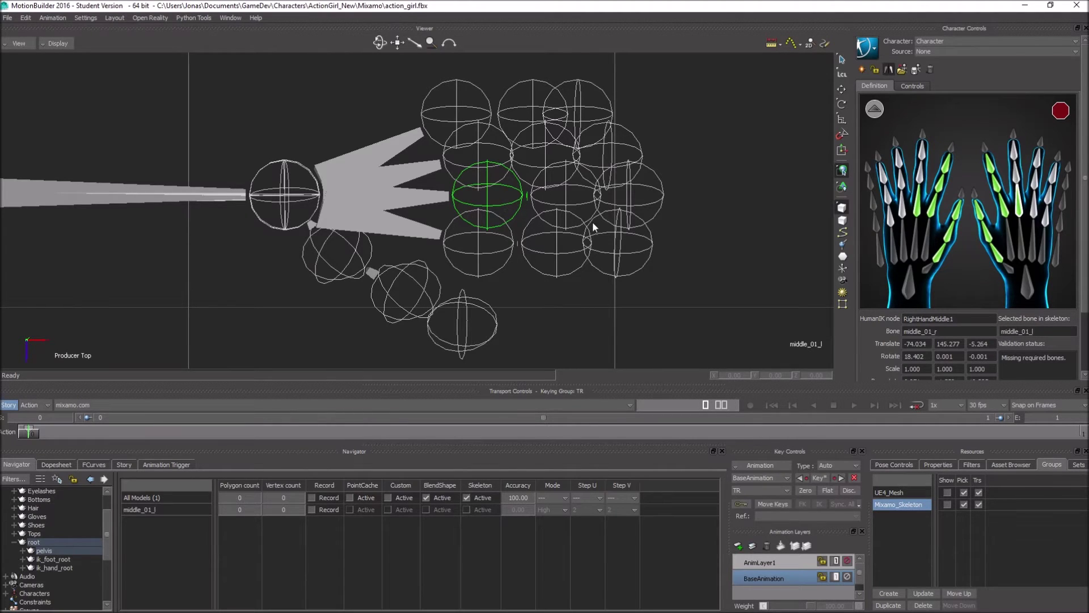
{"action": "double_click", "coordinate": [921, 175]}
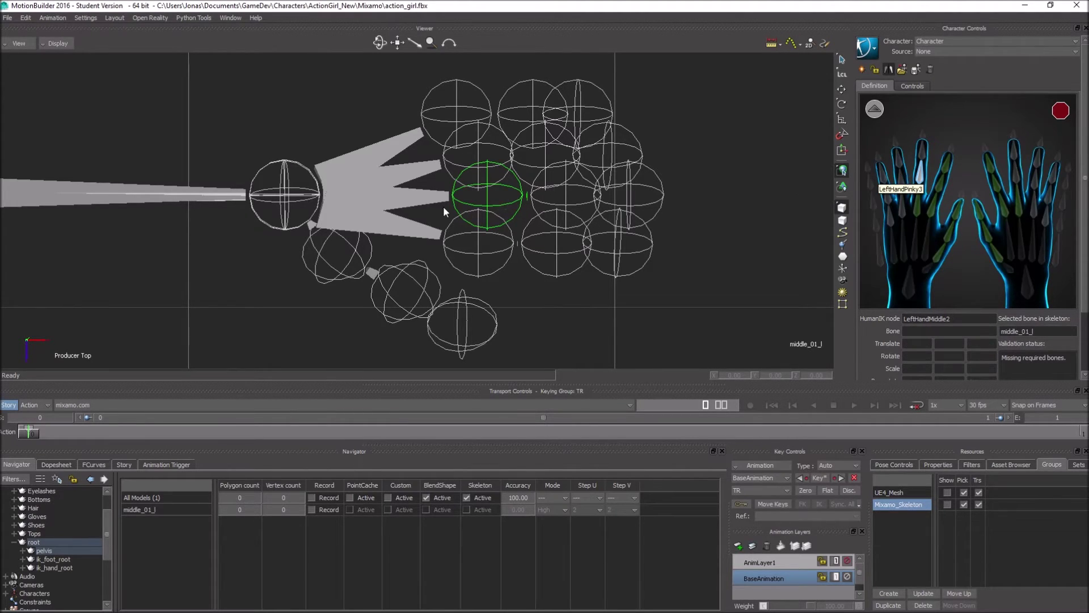
{"action": "left_click", "coordinate": [588, 197]}
{"action": "left_click", "coordinate": [925, 157]}
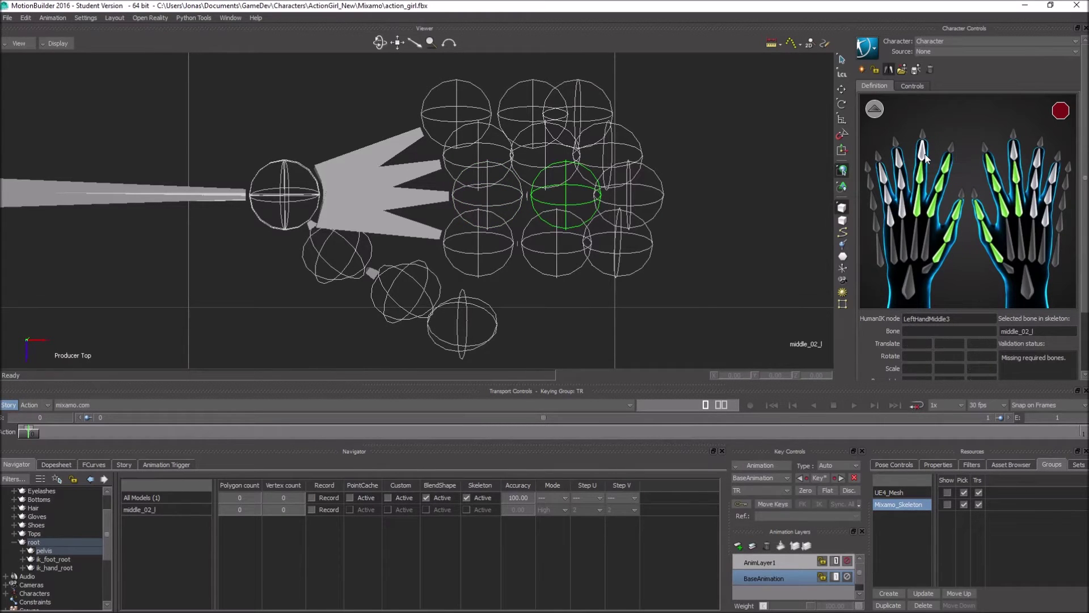
{"action": "double_click", "coordinate": [926, 158]}
{"action": "left_click", "coordinate": [649, 199]}
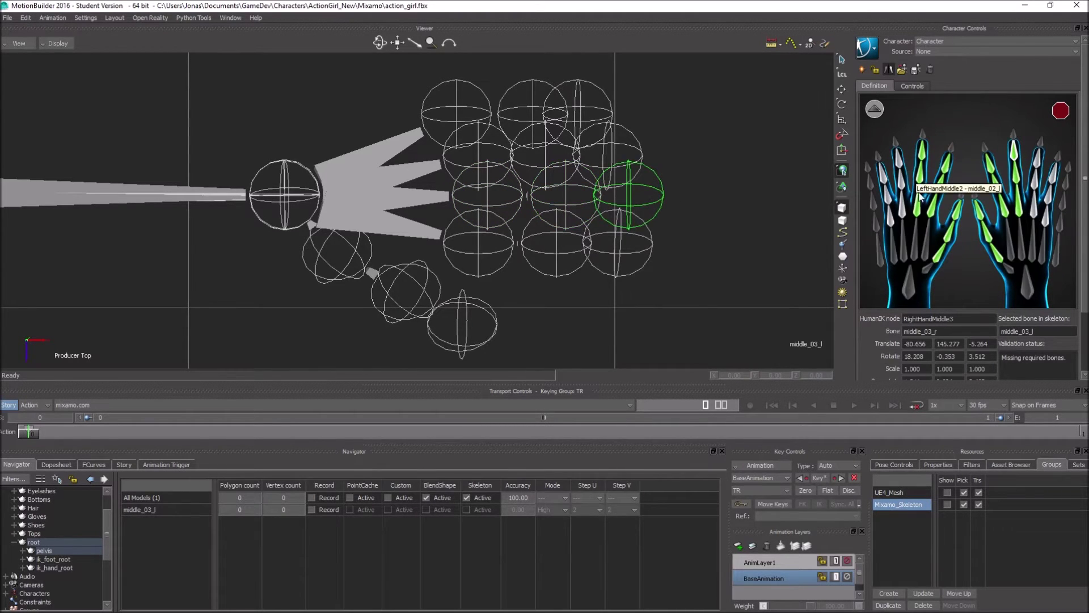
Map ring_01_l, ring_02_l and ring_03_l to the LeftHandRing1, LeftHandRing2 and LeftHandRing3 nodes
{"action": "double_click", "coordinate": [902, 210]}
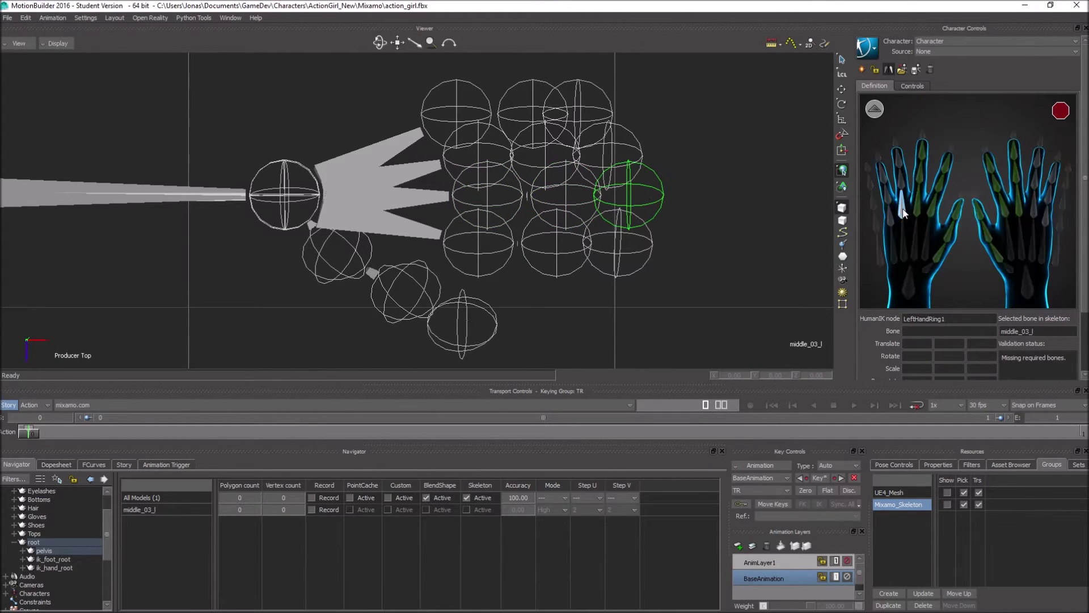
{"action": "left_click", "coordinate": [480, 159]}
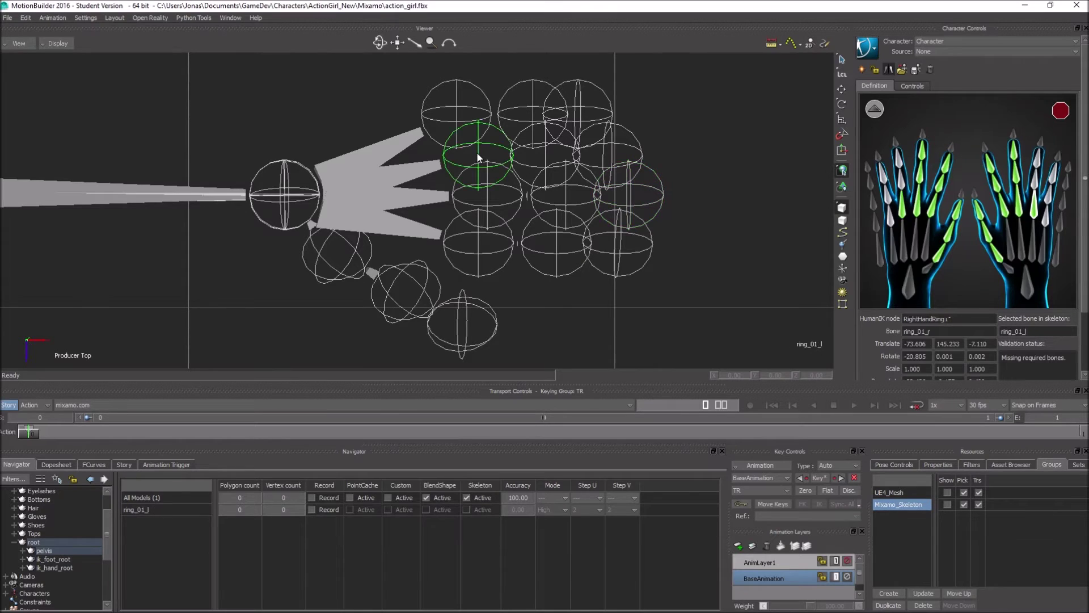
{"action": "double_click", "coordinate": [901, 183]}
{"action": "left_click", "coordinate": [526, 163]}
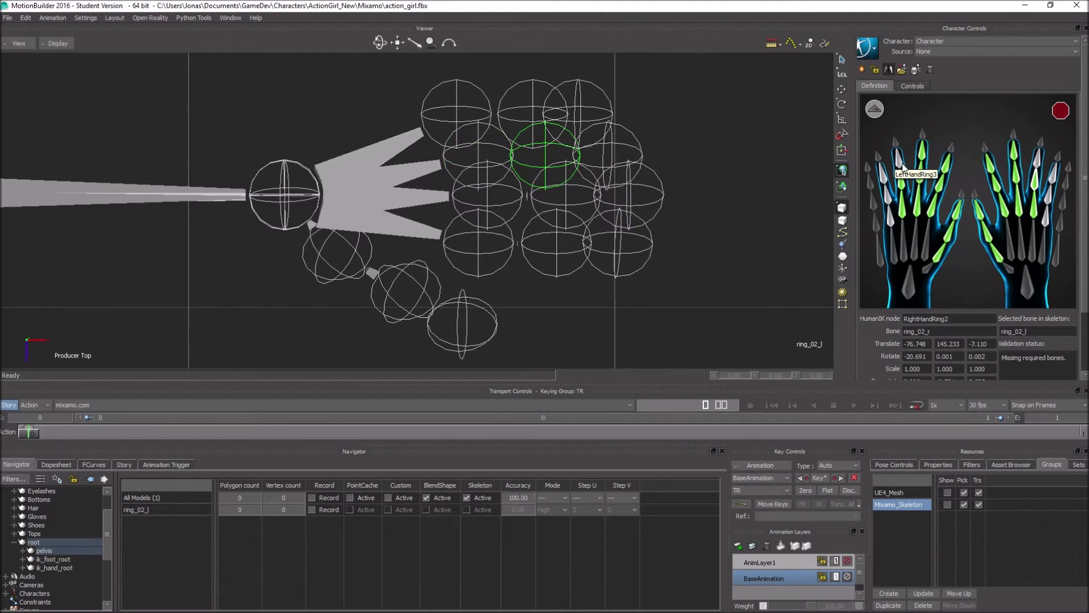
{"action": "double_click", "coordinate": [902, 165]}
{"action": "left_click", "coordinate": [610, 141]}
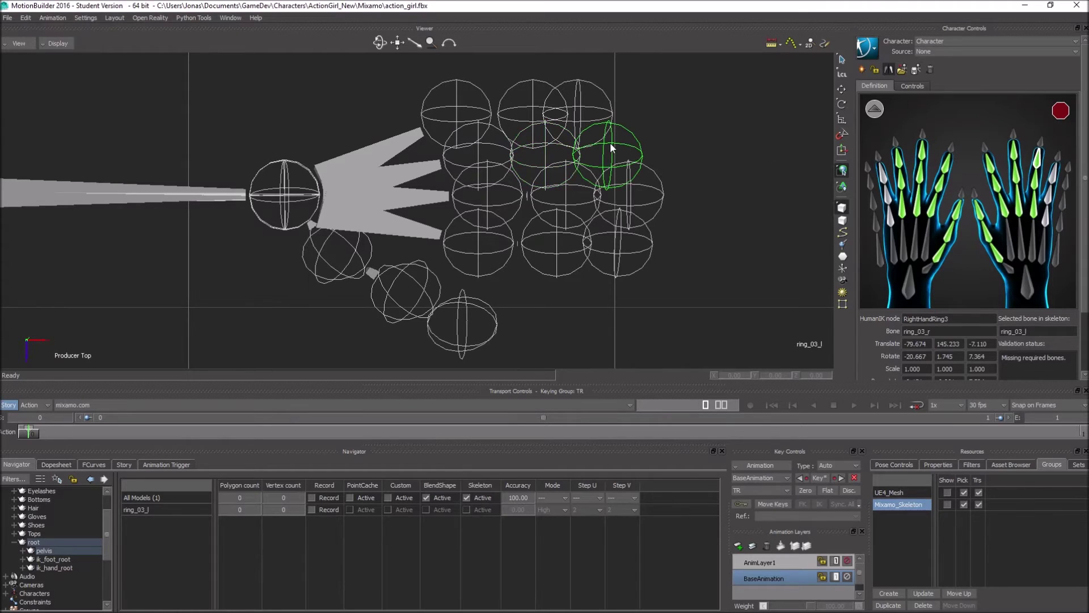
Map pinky_01_l, pinky_02_l and pinky_03_l to the three LeftHandPinky nodes
{"action": "double_click", "coordinate": [891, 218]}
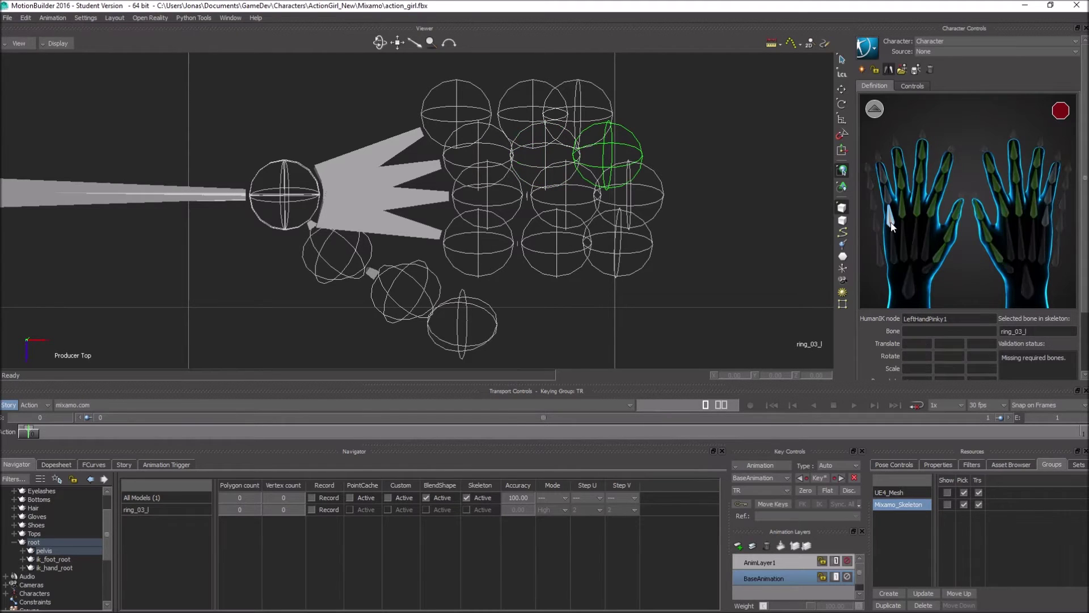
{"action": "left_click", "coordinate": [452, 114]}
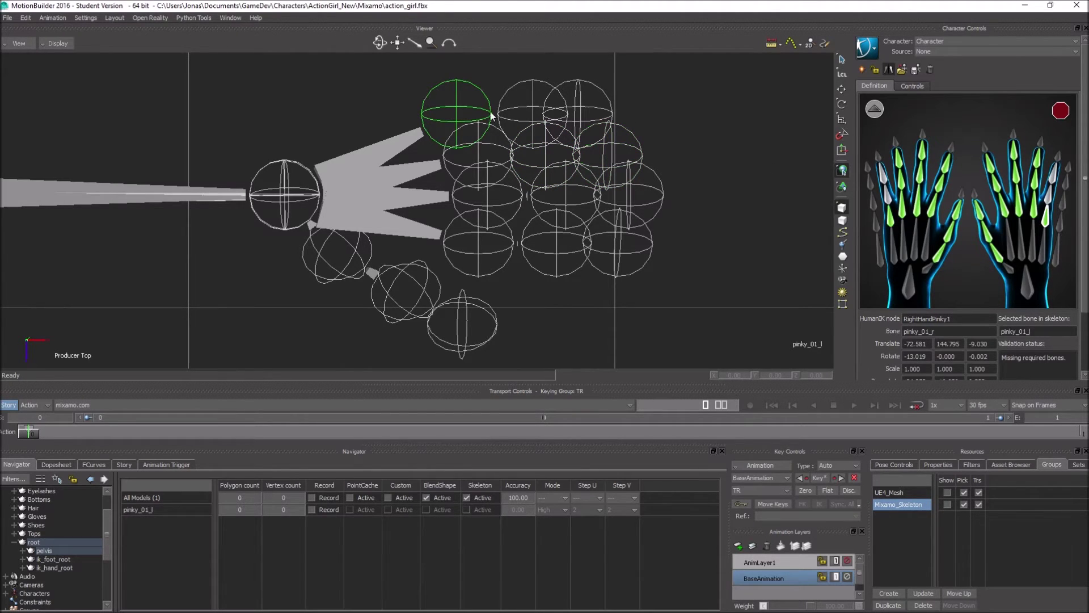
{"action": "double_click", "coordinate": [889, 194]}
{"action": "left_click", "coordinate": [530, 112]}
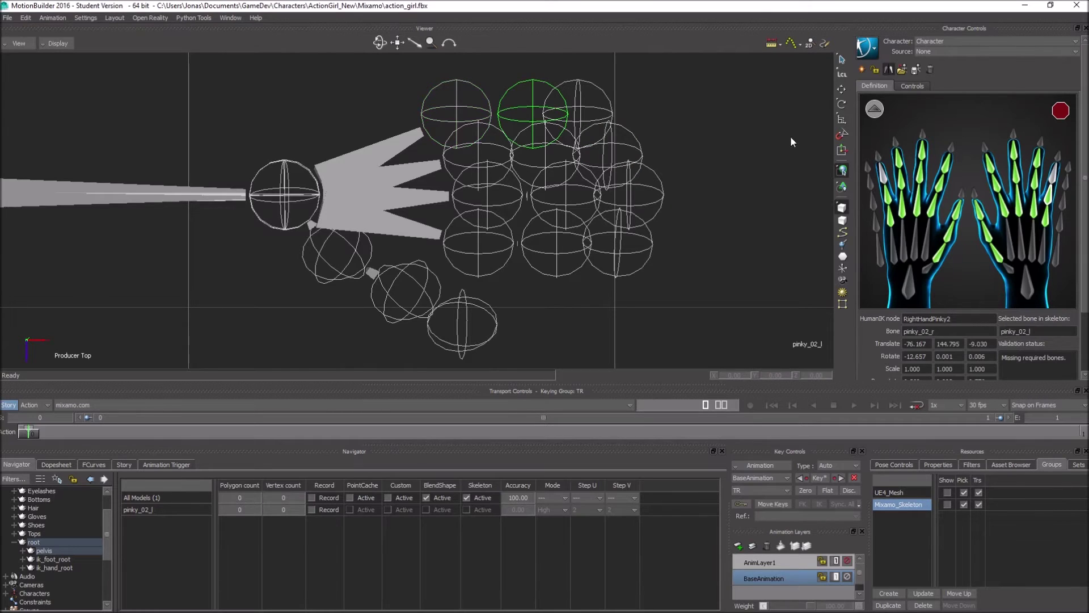
{"action": "double_click", "coordinate": [883, 172]}
{"action": "left_click", "coordinate": [589, 110]}
Map neck_01 to the Neck node and the head bone to the Head node, working from the front view
{"action": "key", "text": "ctrl+f"}
{"action": "left_click_drag", "start_coordinate": [433, 195], "coordinate": [478, 236], "text": "ctrl"}
{"action": "left_click", "coordinate": [874, 109]}
{"action": "left_click_drag", "start_coordinate": [441, 181], "coordinate": [422, 347], "text": "shift"}
{"action": "left_click_drag", "start_coordinate": [471, 212], "coordinate": [519, 249], "text": "ctrl"}
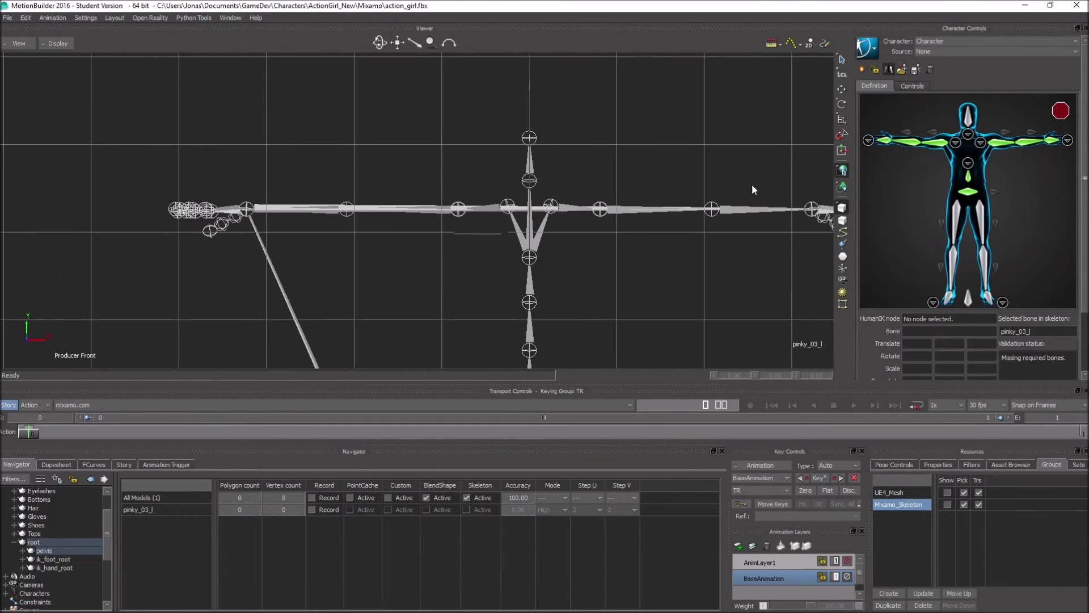
{"action": "left_click", "coordinate": [968, 134]}
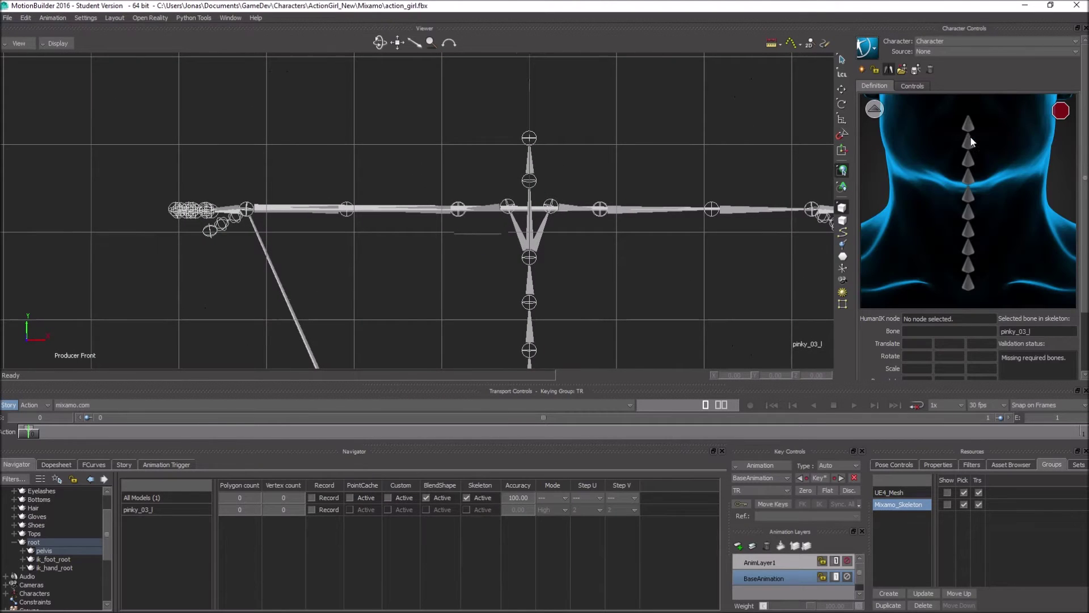
{"action": "left_click", "coordinate": [968, 282]}
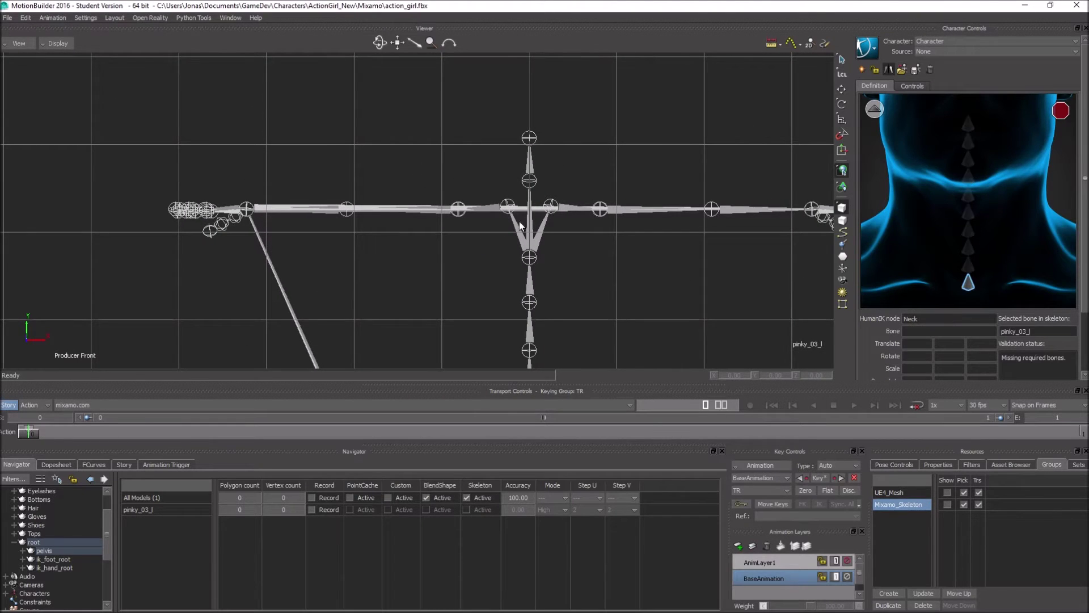
{"action": "left_click", "coordinate": [874, 109]}
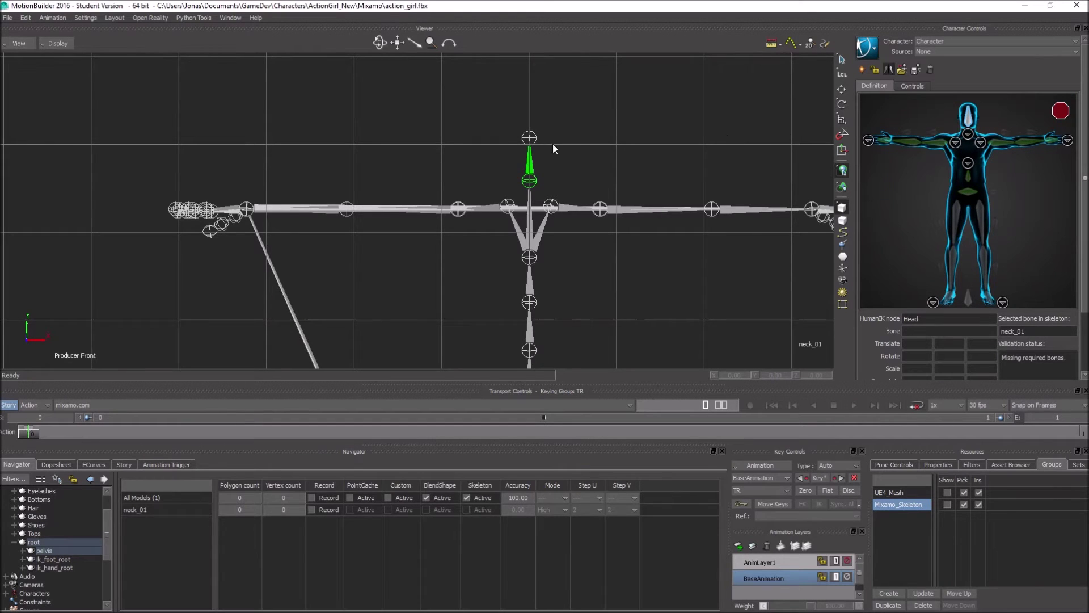
{"action": "left_click", "coordinate": [529, 139]}
Map thigh_l, calf_l and foot_l to the LeftUpLeg, LeftLeg and LeftFoot nodes
{"action": "left_click_drag", "start_coordinate": [557, 326], "coordinate": [583, 255], "text": "shift"}
{"action": "left_click", "coordinate": [983, 221]}
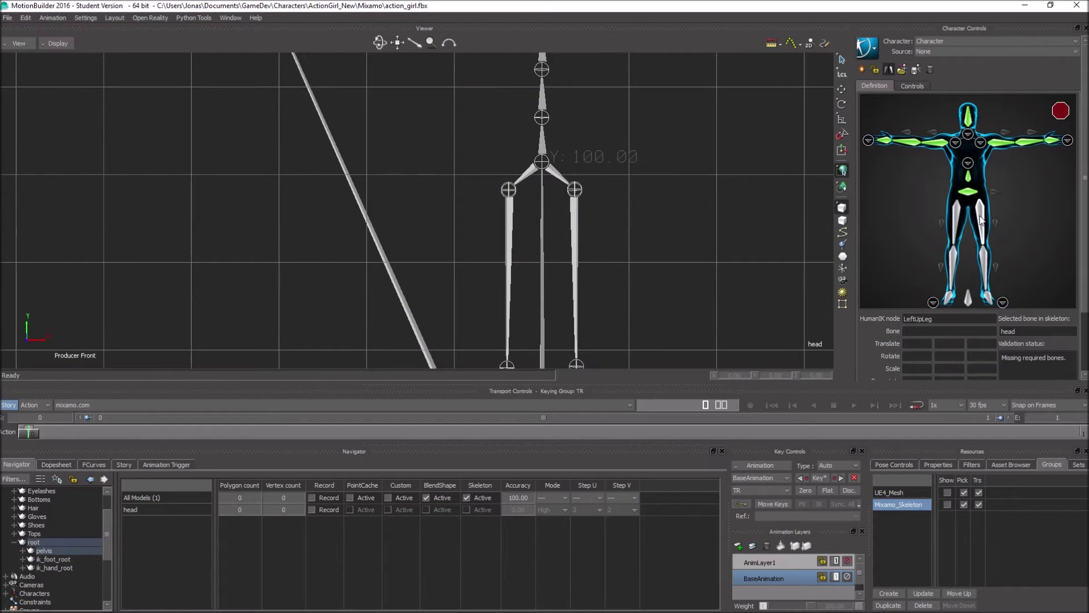
{"action": "left_click", "coordinate": [573, 242]}
{"action": "left_click_drag", "start_coordinate": [614, 271], "coordinate": [633, 119], "text": "shift"}
{"action": "left_click", "coordinate": [986, 275]}
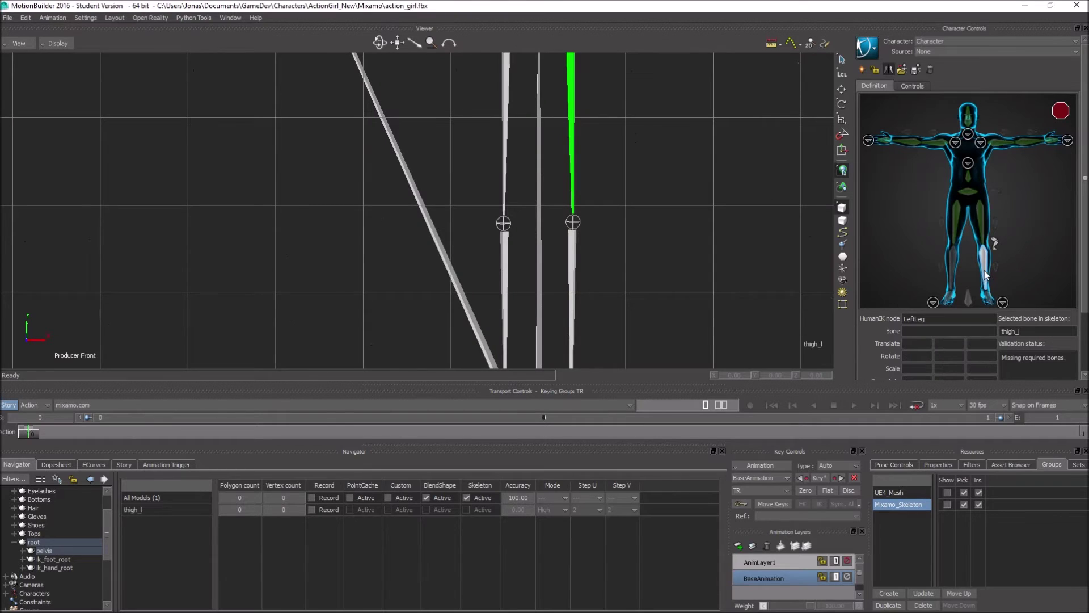
{"action": "left_click", "coordinate": [574, 287]}
{"action": "left_click_drag", "start_coordinate": [575, 286], "coordinate": [546, 141], "text": "shift"}
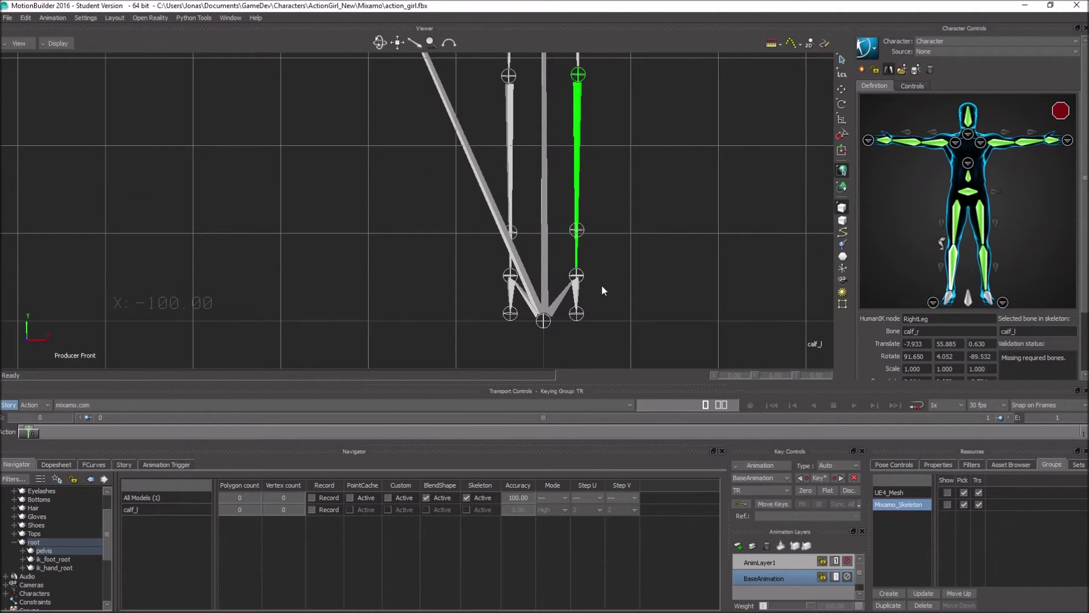
{"action": "left_click", "coordinate": [990, 301]}
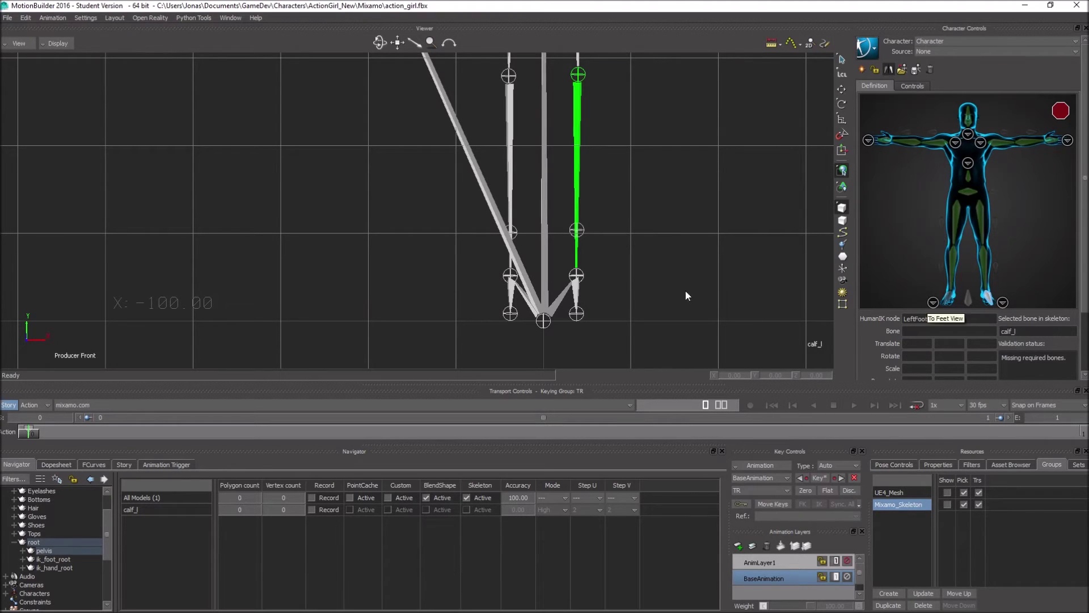
{"action": "left_click", "coordinate": [577, 289]}
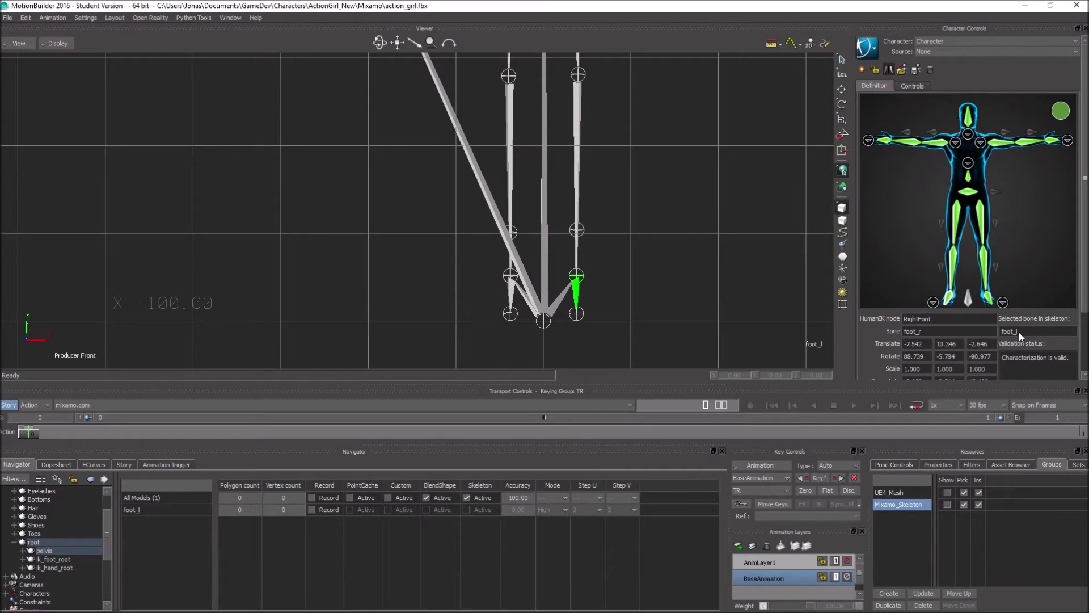
Map ball_l to the LeftToeBase node and ball_r to the RightToeBase node in the feet definition
{"action": "left_click", "coordinate": [1003, 302]}
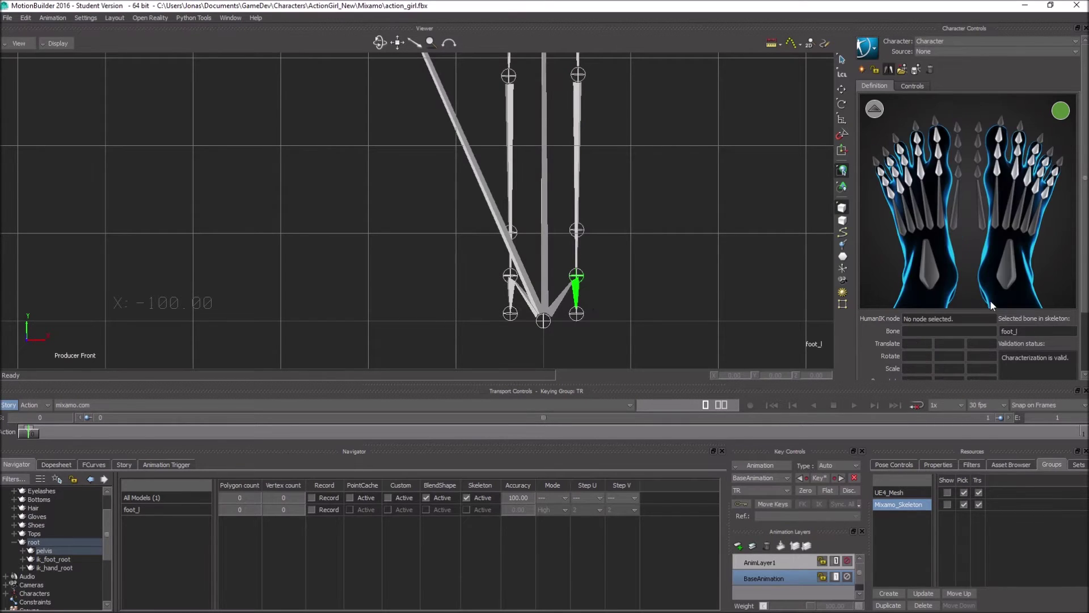
{"action": "left_click", "coordinate": [934, 271]}
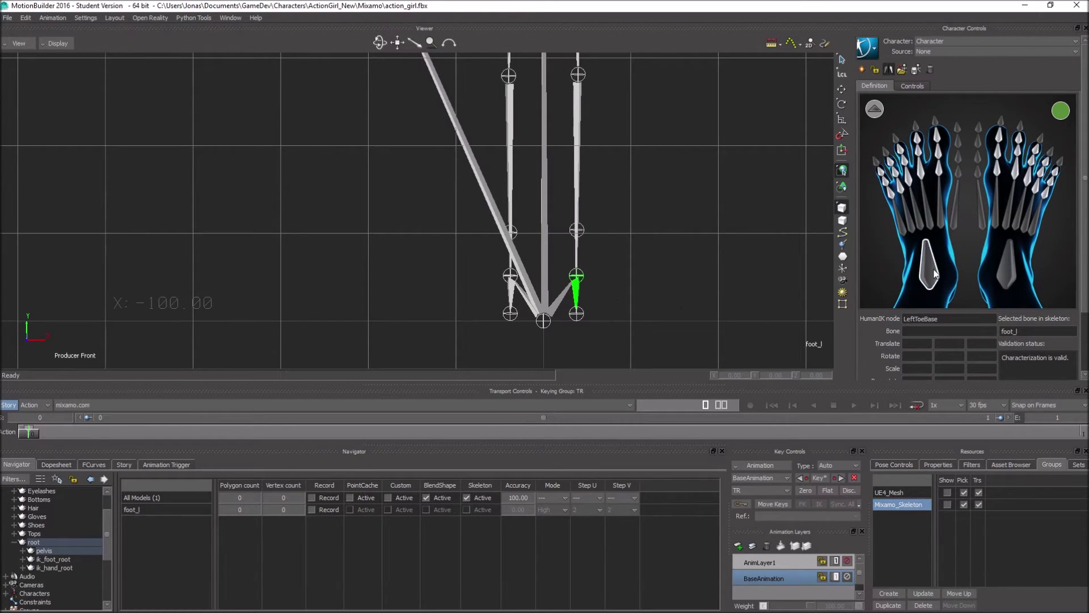
{"action": "left_click", "coordinate": [582, 315]}
{"action": "left_click", "coordinate": [1008, 265]}
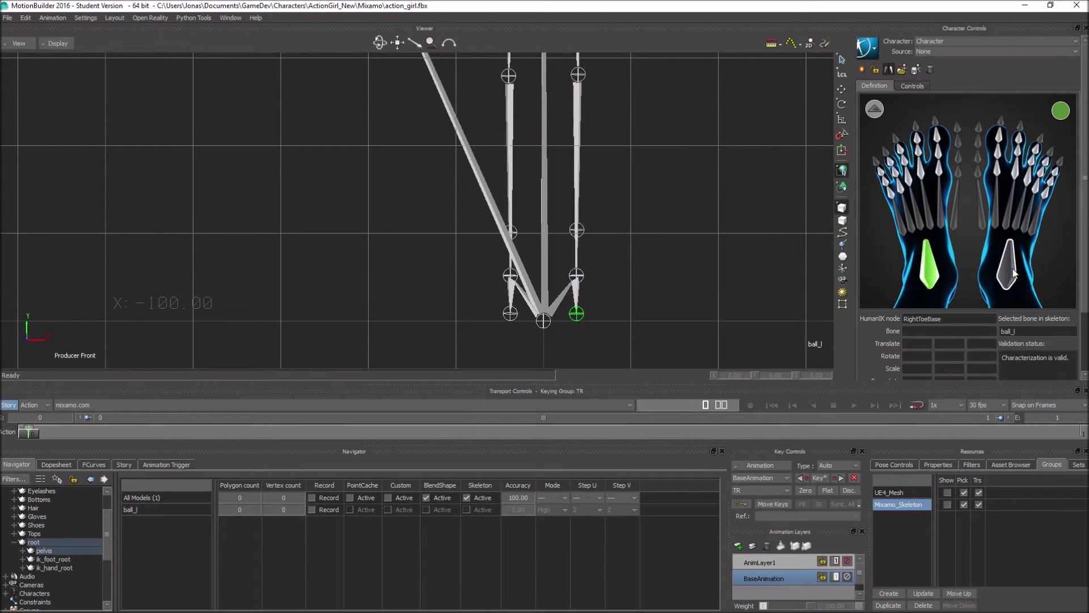
{"action": "left_click", "coordinate": [511, 314]}
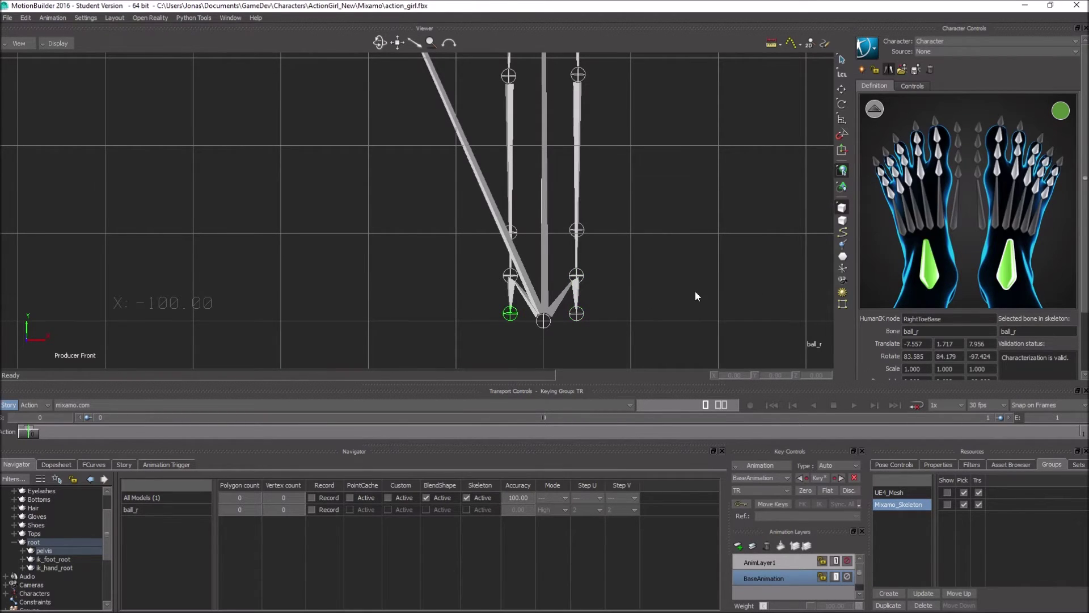
Map the ik_hand_root bone at the skeleton's base to the Reference node of the full-body definition
{"action": "left_click_drag", "start_coordinate": [709, 275], "coordinate": [538, 185], "text": "ctrl"}
{"action": "left_click_drag", "start_coordinate": [452, 204], "coordinate": [554, 224], "text": "ctrl"}
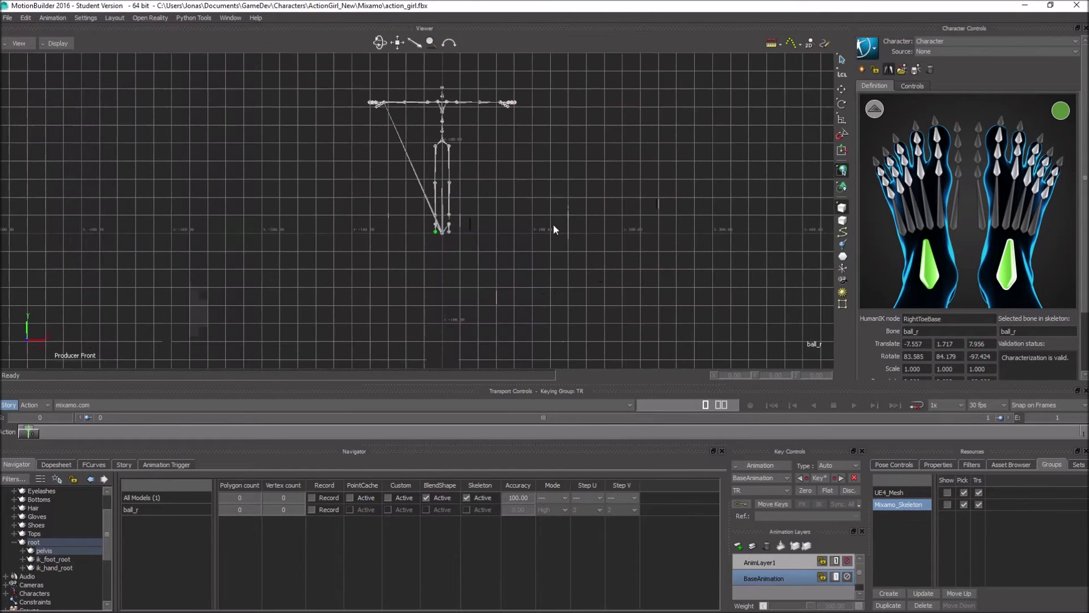
{"action": "left_click", "coordinate": [873, 109]}
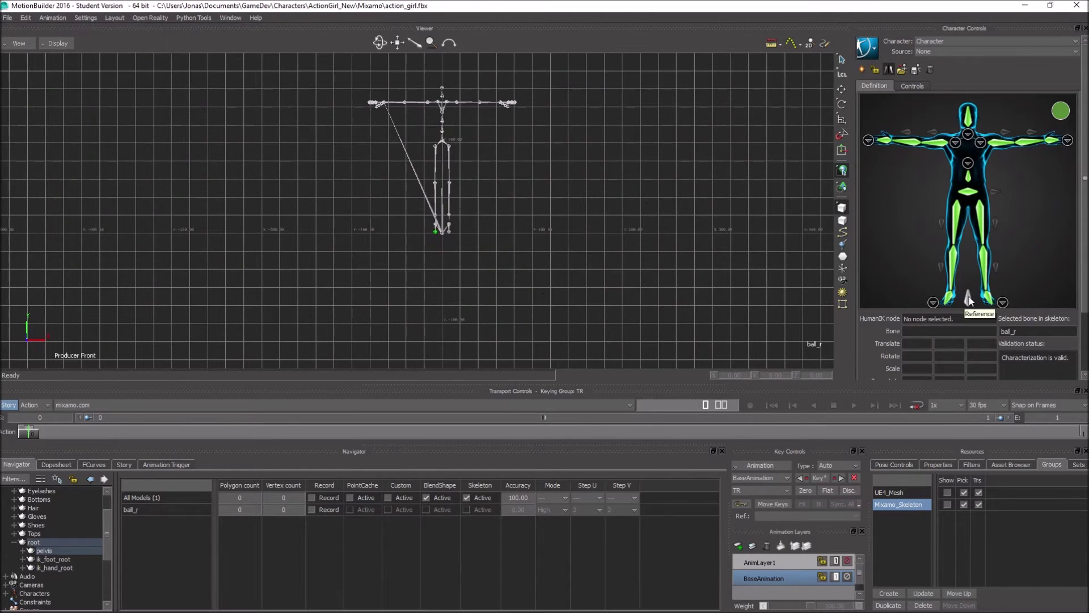
{"action": "left_click_drag", "start_coordinate": [438, 231], "coordinate": [498, 285], "text": "ctrl"}
{"action": "left_click", "coordinate": [494, 277]}
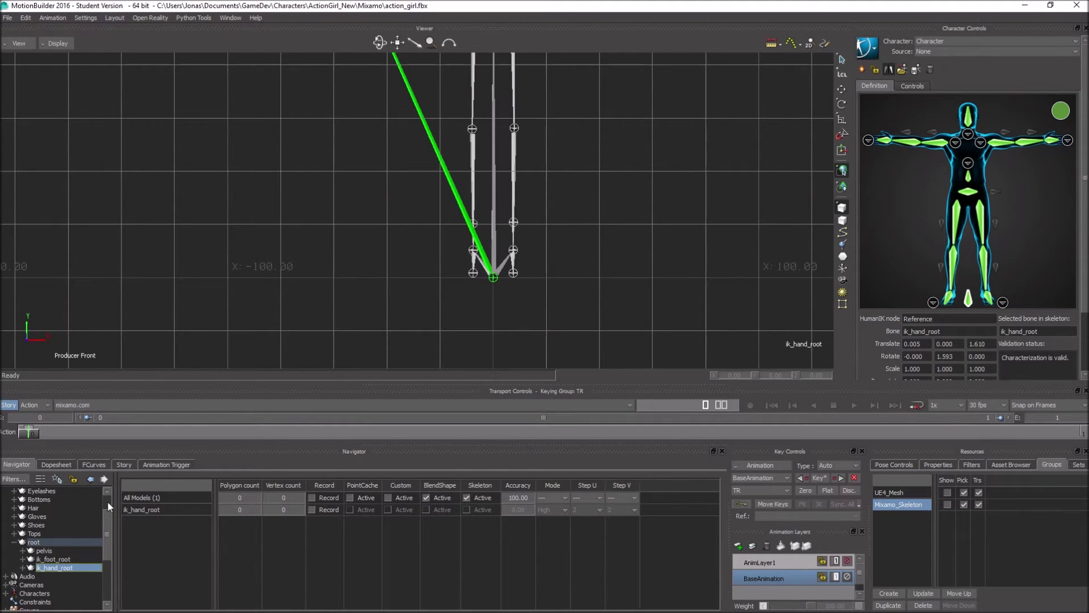
Reassign the Reference node to the root bone, picking it from the scene hierarchy and accepting the replacement
{"action": "scroll", "coordinate": [109, 502], "scroll_direction": "up", "scroll_amount": 2}
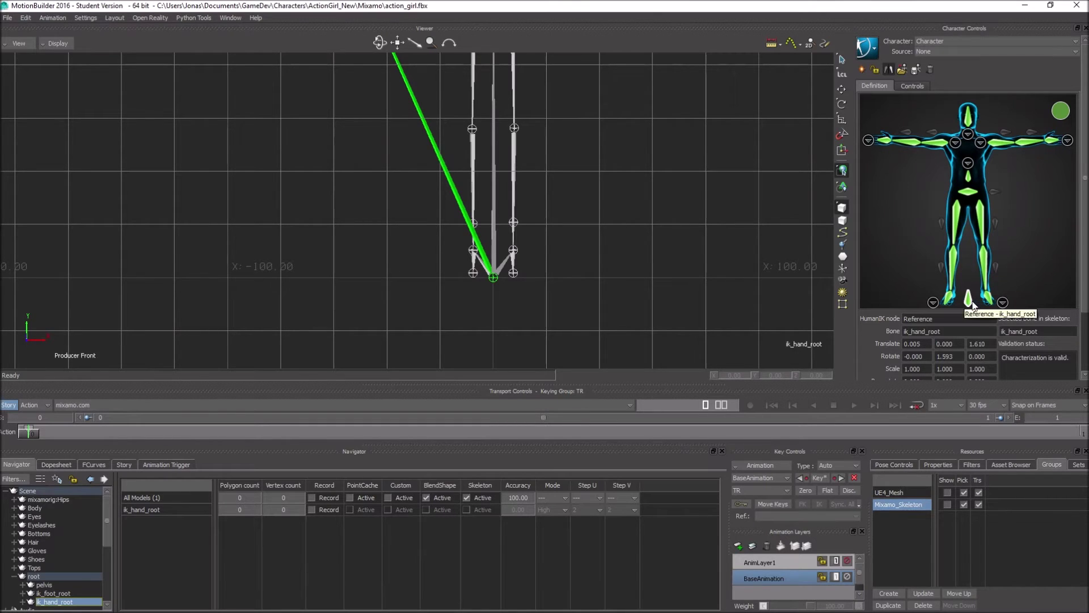
{"action": "left_click", "coordinate": [33, 576]}
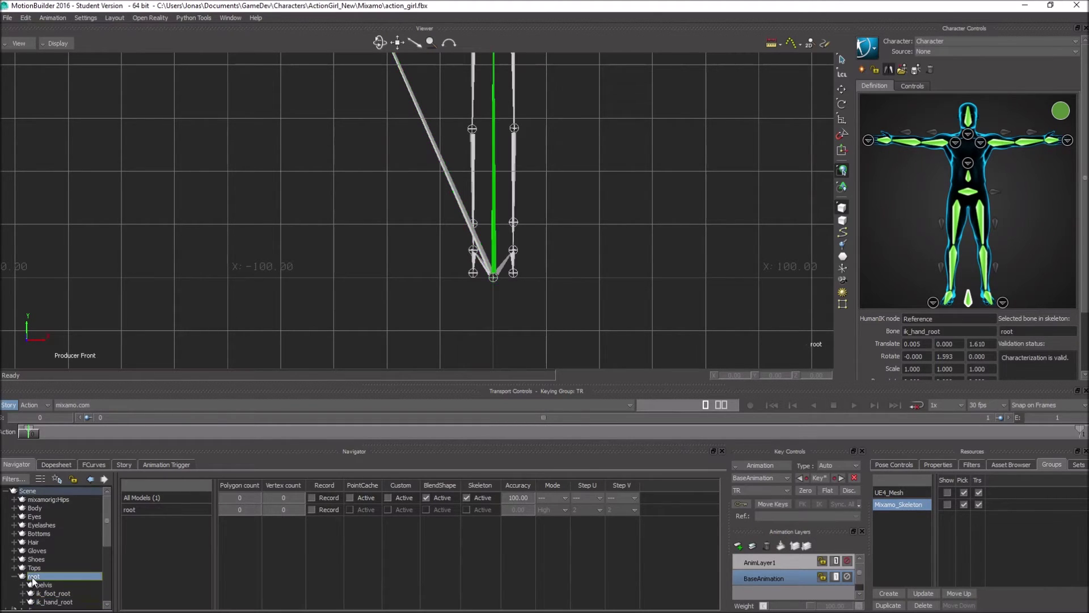
{"action": "left_click", "coordinate": [14, 577]}
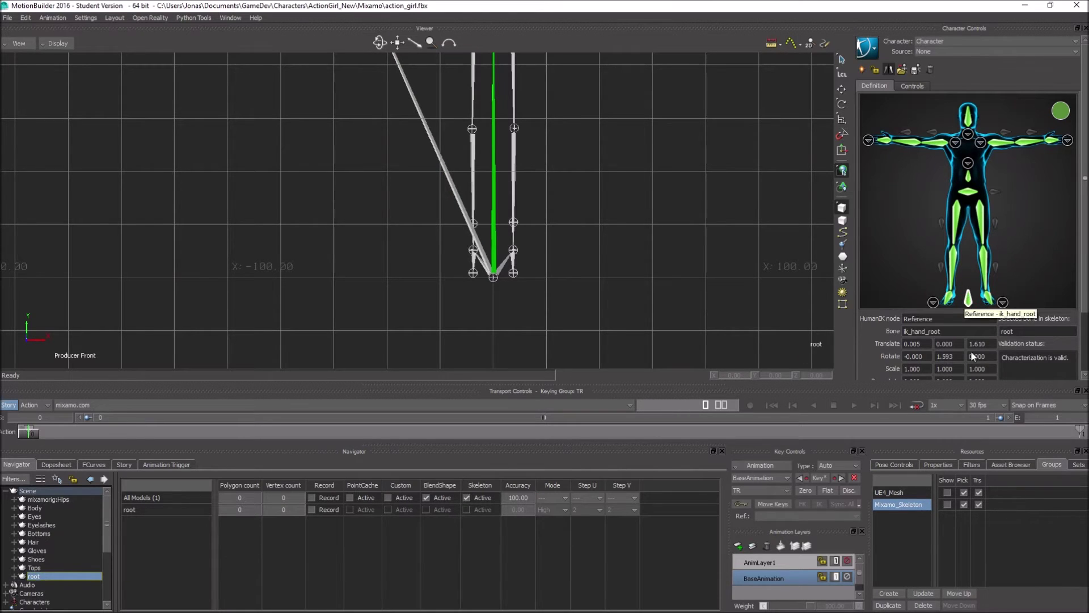
{"action": "left_click", "coordinate": [969, 298]}
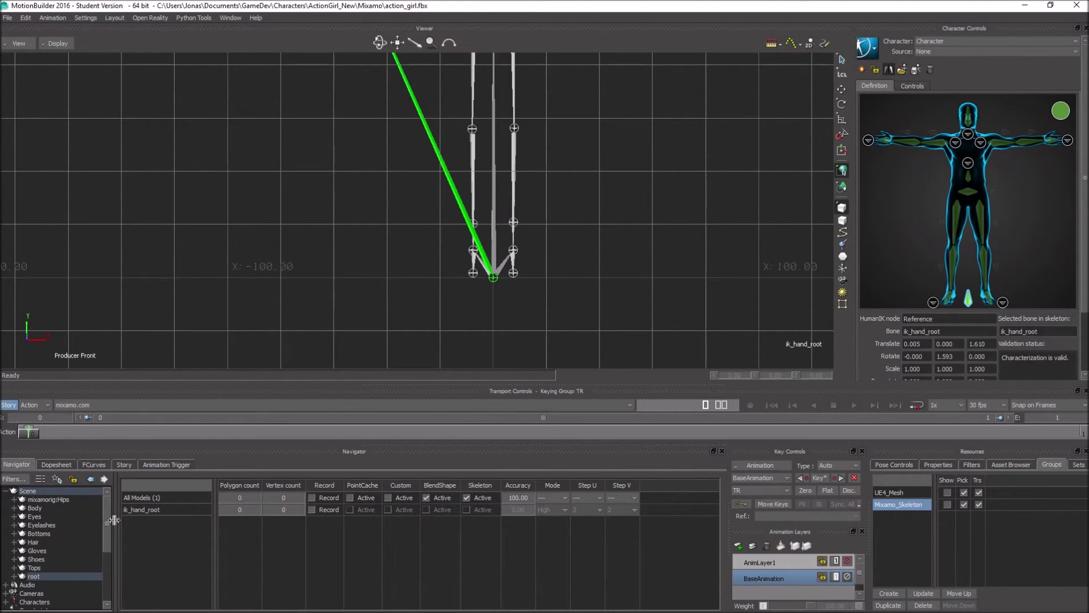
{"action": "left_click", "coordinate": [34, 576]}
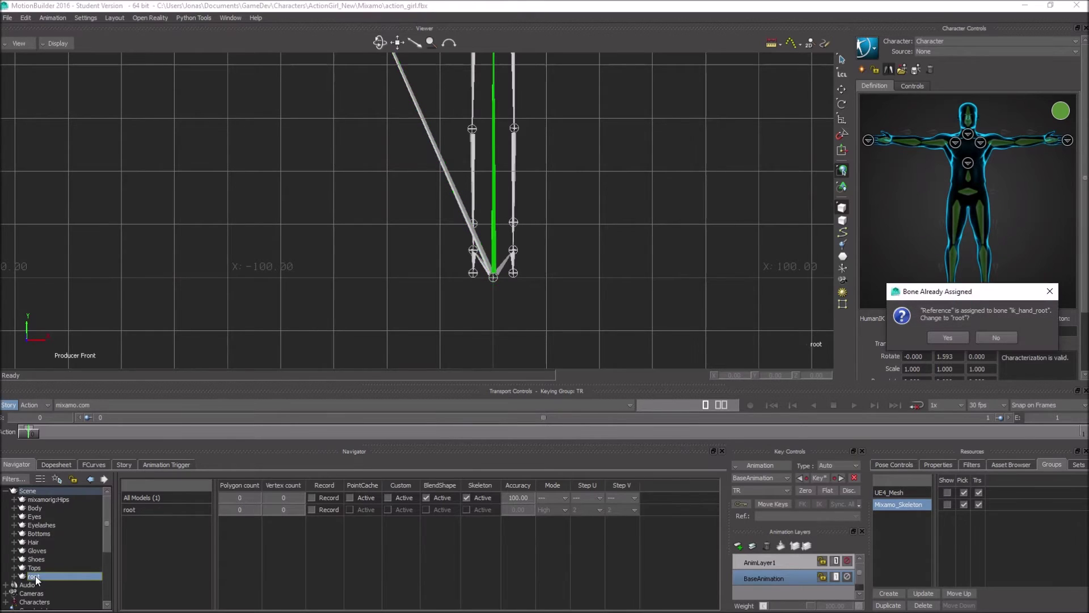
{"action": "left_click", "coordinate": [948, 338]}
Lock the character definition to characterize the UE4 skeleton
{"action": "left_click_drag", "start_coordinate": [448, 288], "coordinate": [474, 288], "text": "ctrl"}
{"action": "left_click", "coordinate": [875, 70]}
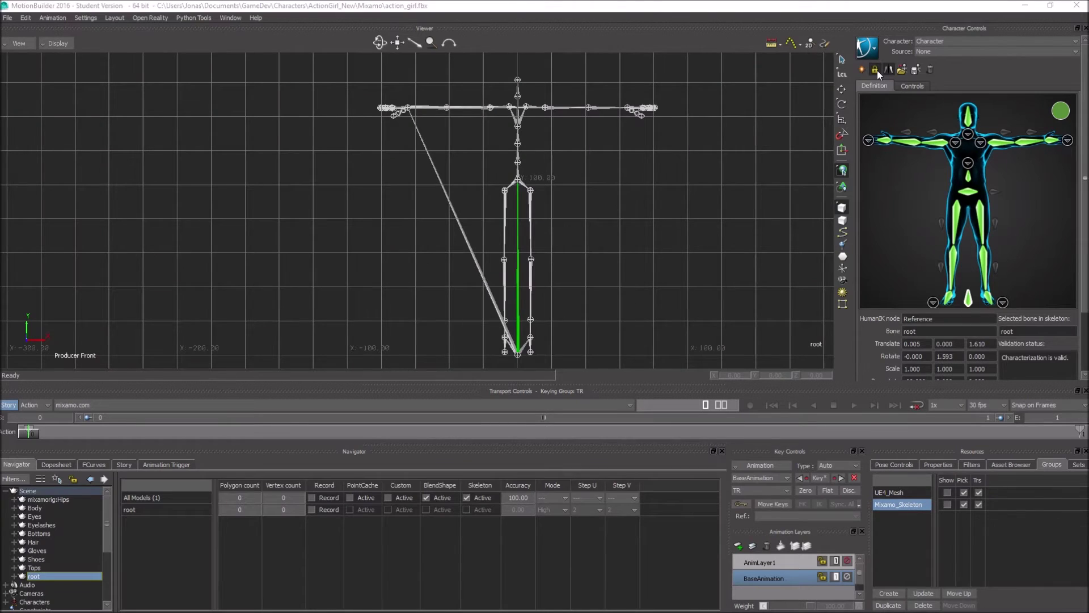
{"action": "left_click", "coordinate": [496, 345]}
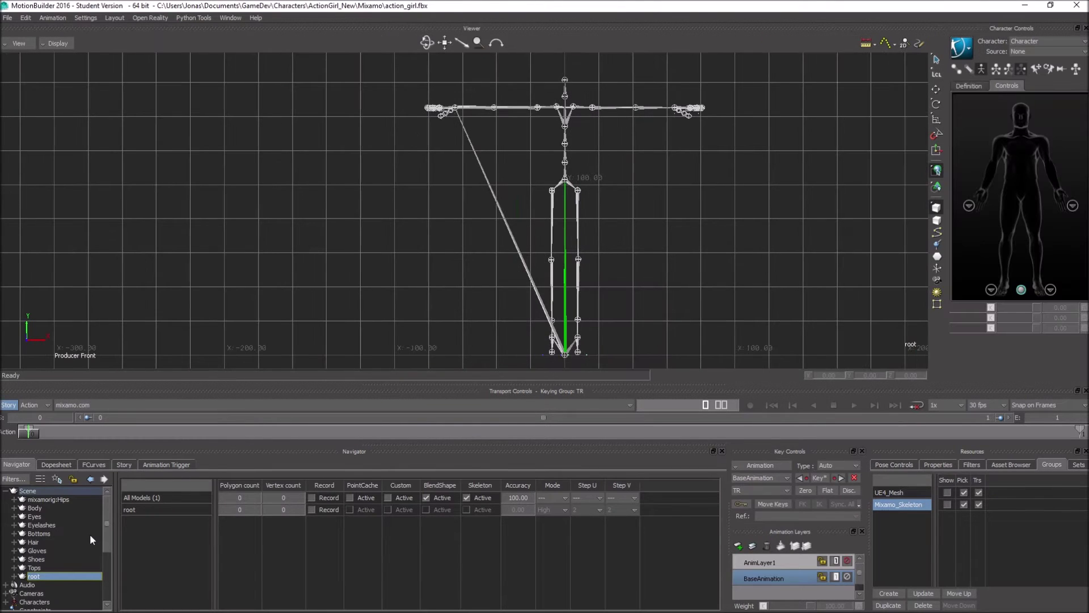
Rename the Character entry under Characters in the scene tree to UE4_Character and keep it as the selected character
{"action": "scroll", "coordinate": [34, 578], "scroll_direction": "down", "scroll_amount": 2}
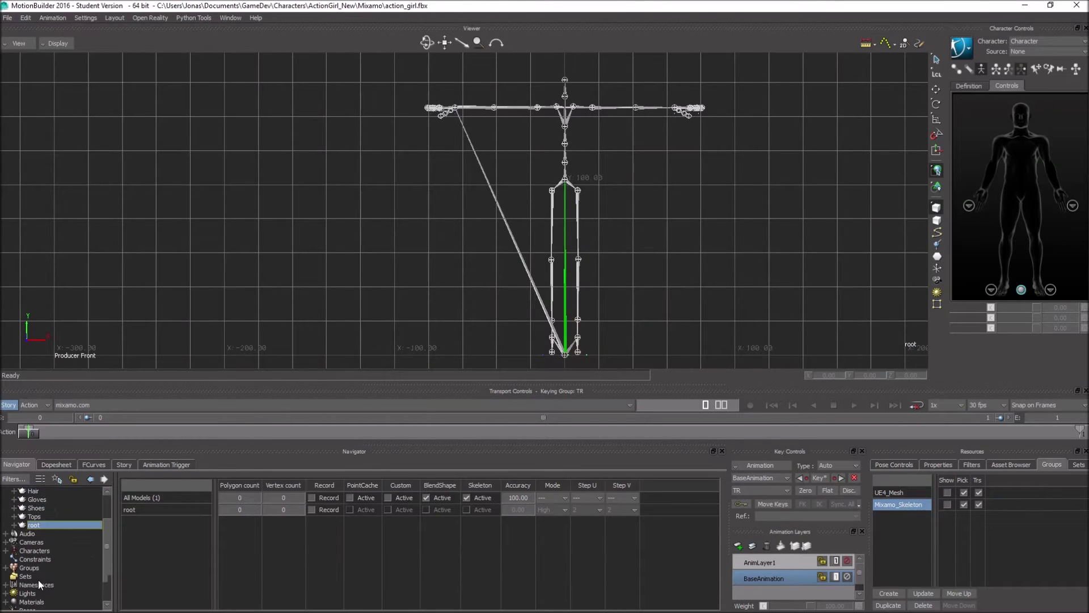
{"action": "left_click", "coordinate": [7, 551]}
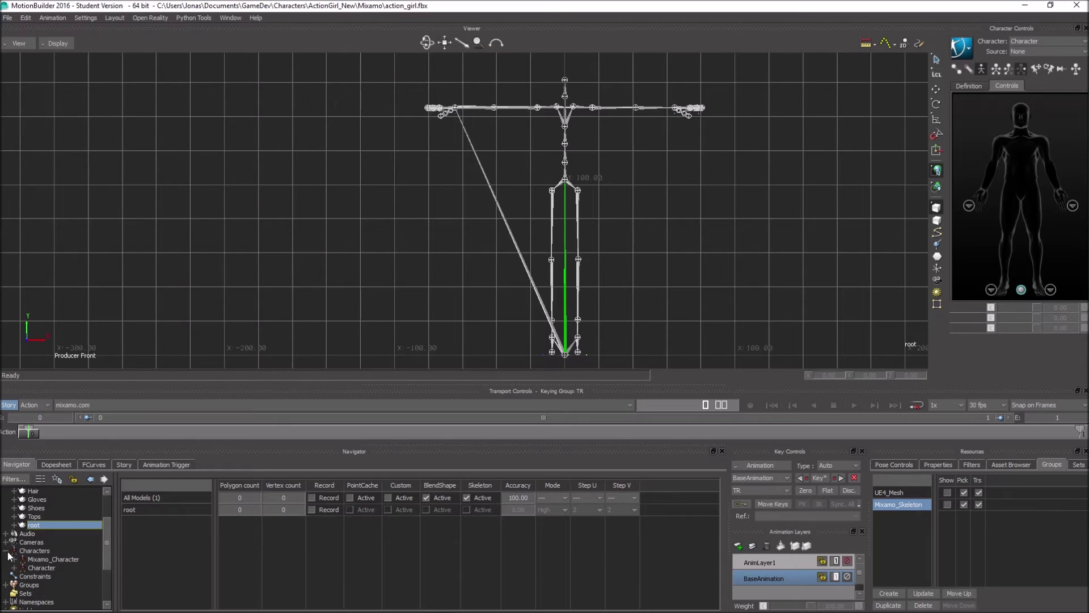
{"action": "left_click", "coordinate": [39, 568]}
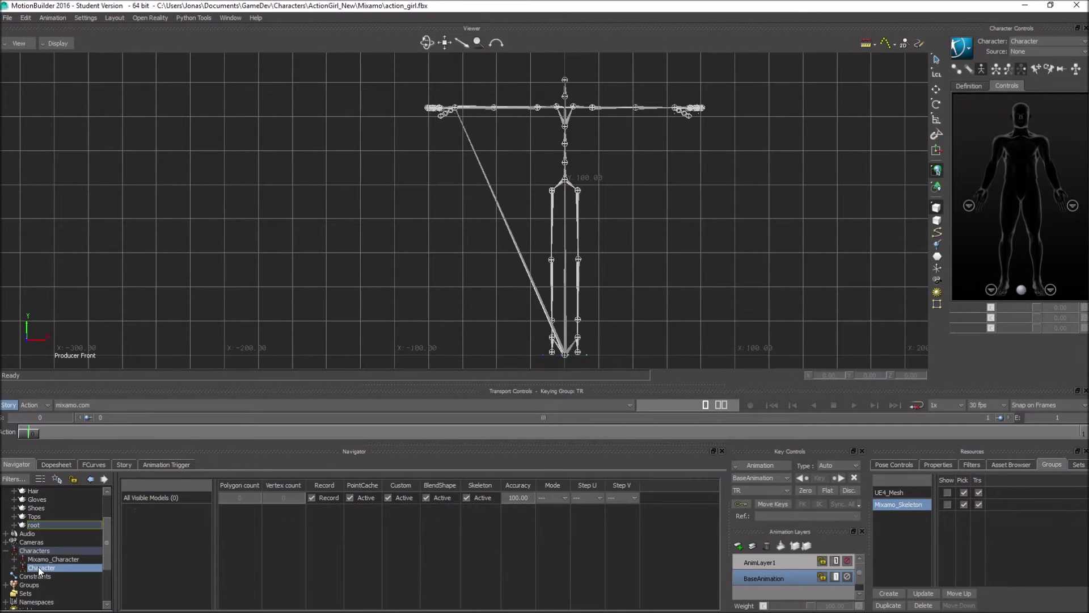
{"action": "right_click", "coordinate": [39, 567]}
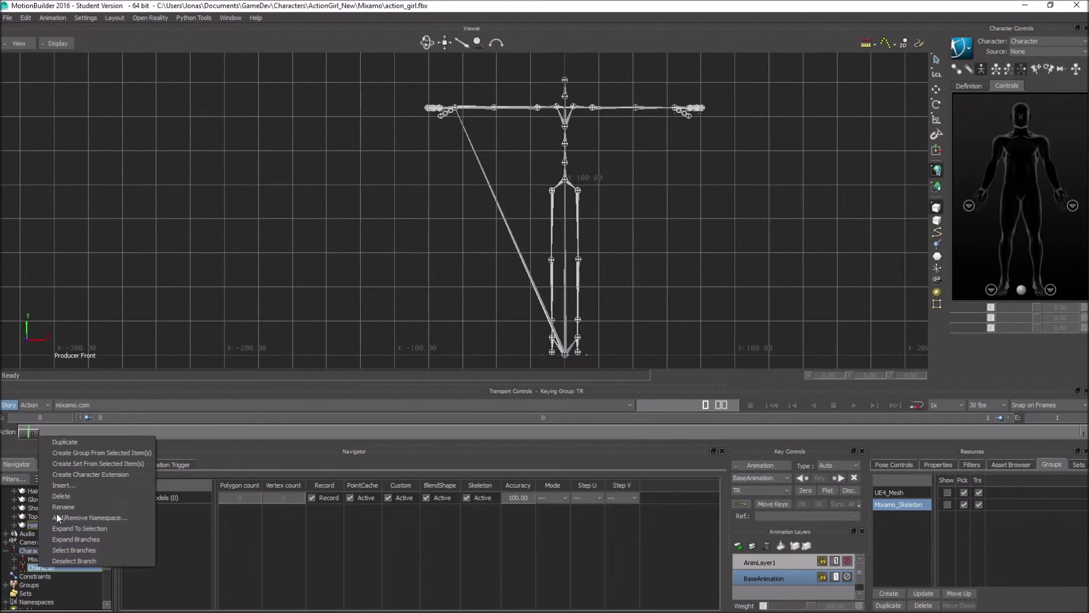
{"action": "left_click", "coordinate": [56, 506]}
{"action": "key", "text": "Home"}
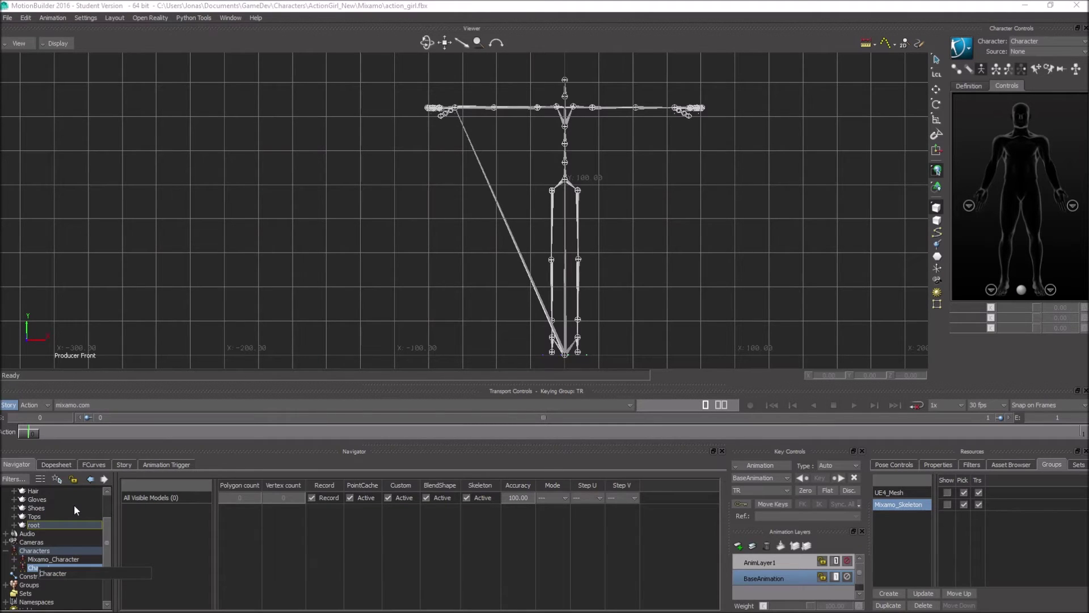
{"action": "type", "text": "UE4_"}
{"action": "key", "text": "Return"}
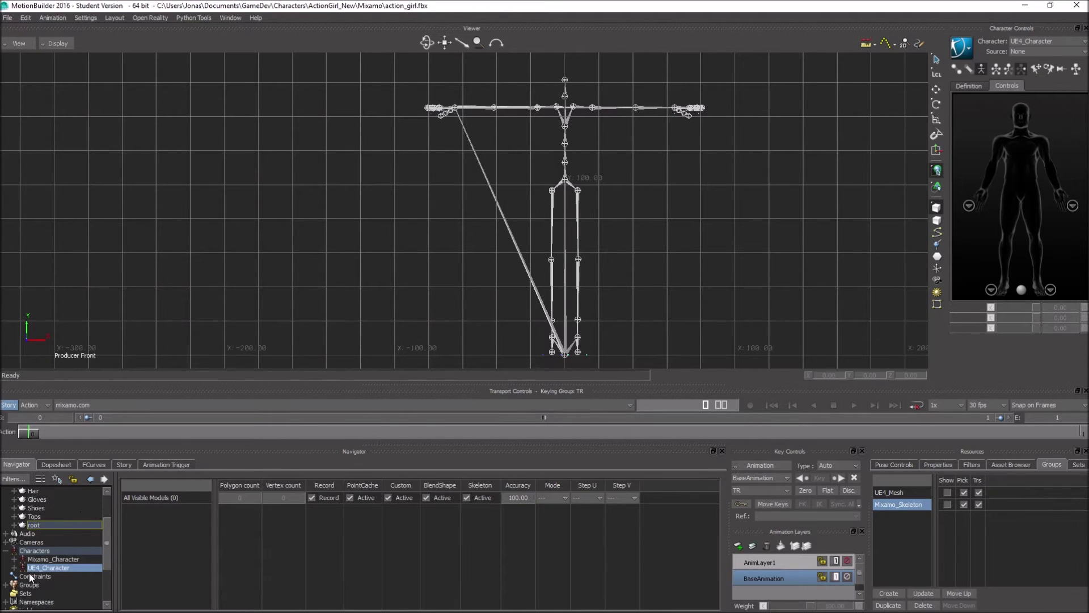
{"action": "left_click", "coordinate": [37, 560]}
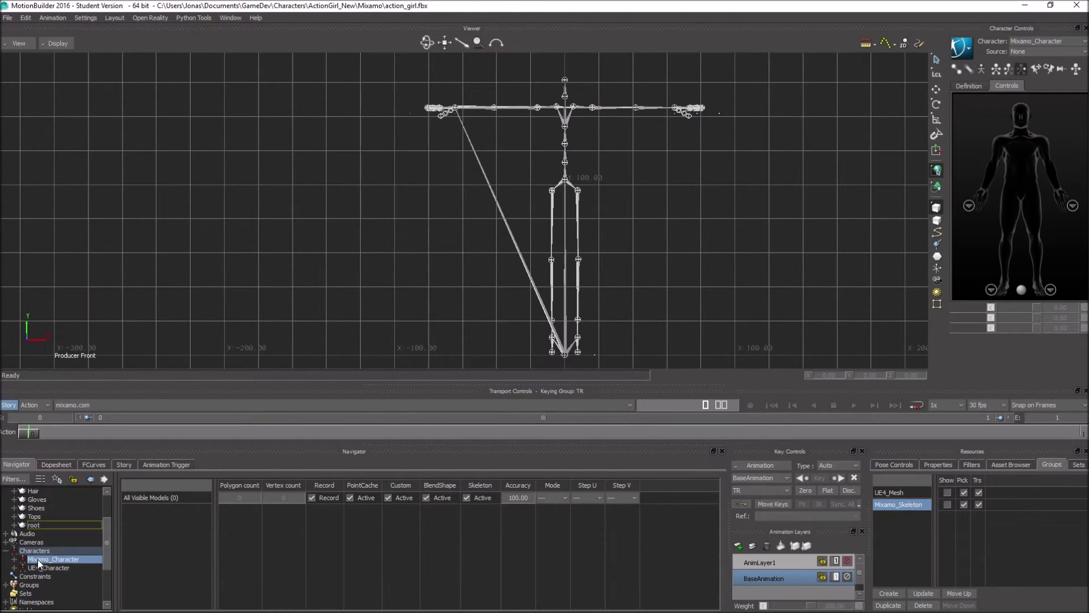
{"action": "left_click", "coordinate": [42, 567]}
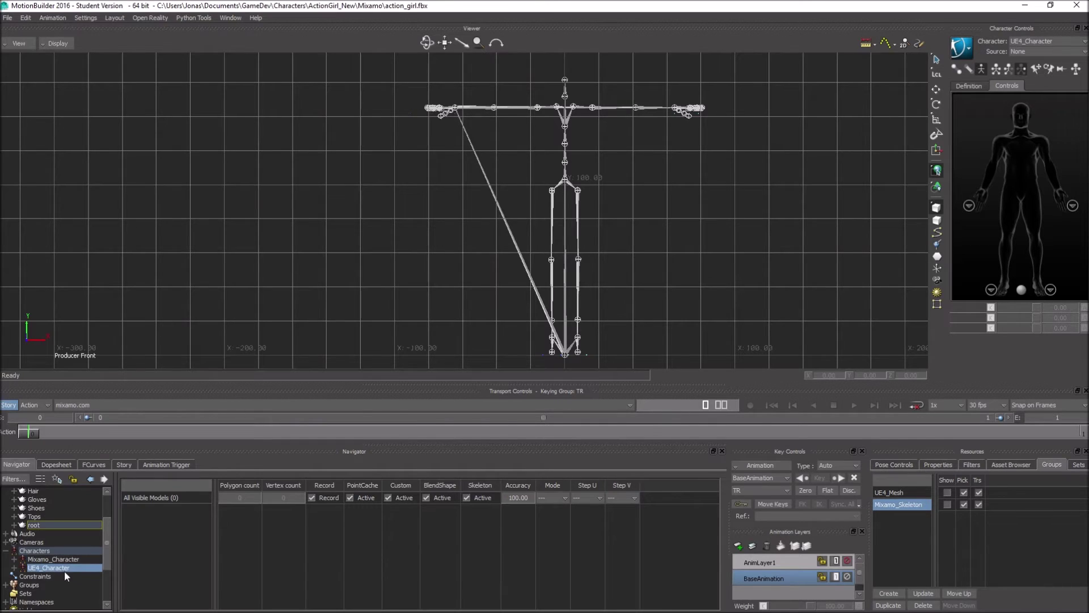
Show the UE4_Mesh group and switch the viewer to a perspective view framing the whole character
{"action": "left_click", "coordinate": [947, 492]}
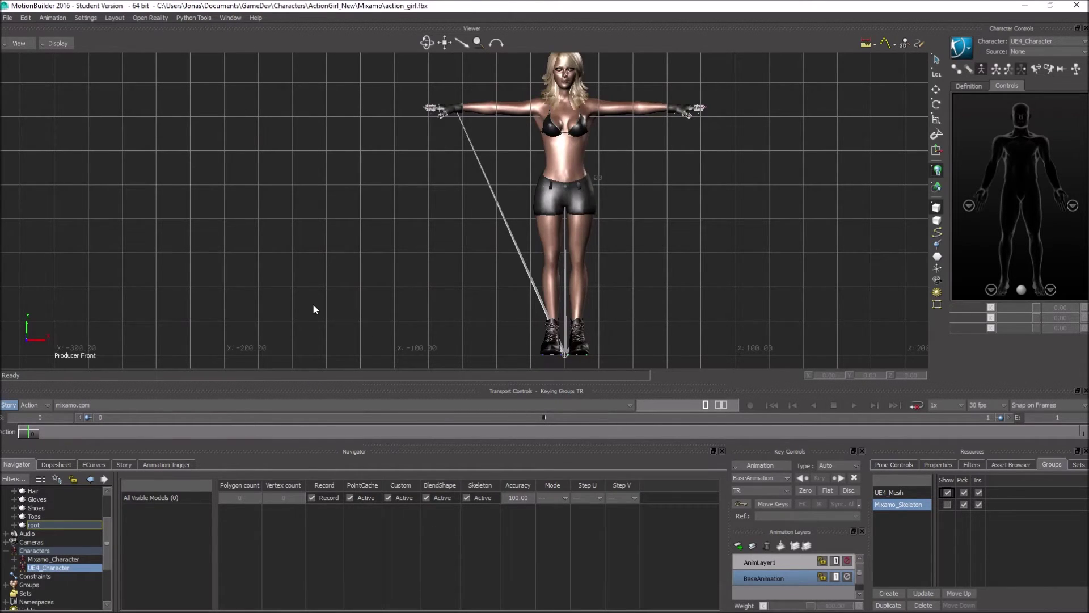
{"action": "key", "text": "ctrl+e"}
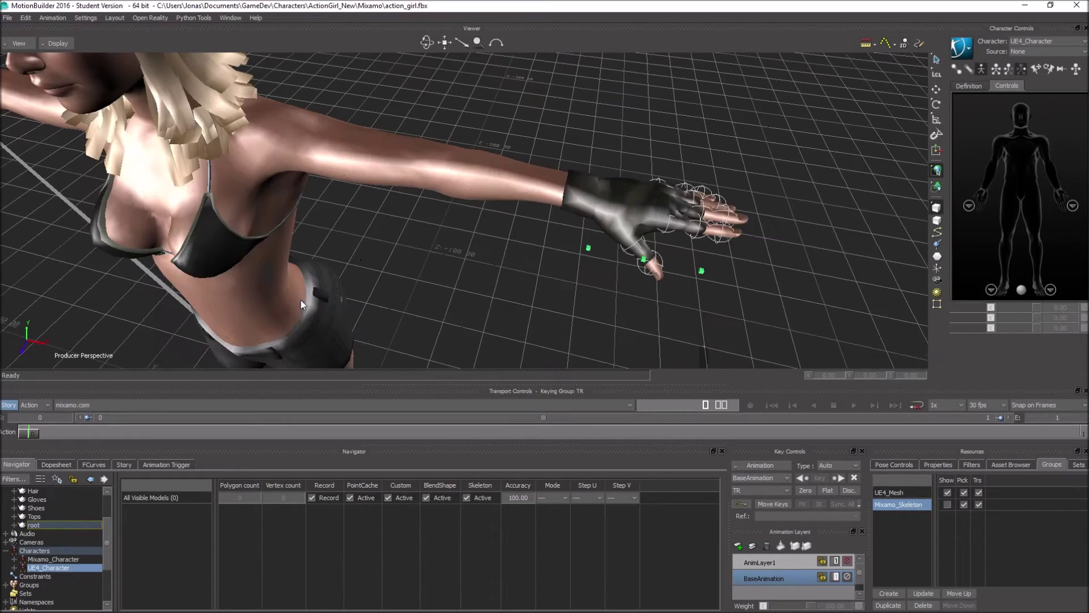
{"action": "left_click_drag", "start_coordinate": [288, 302], "coordinate": [460, 264]}
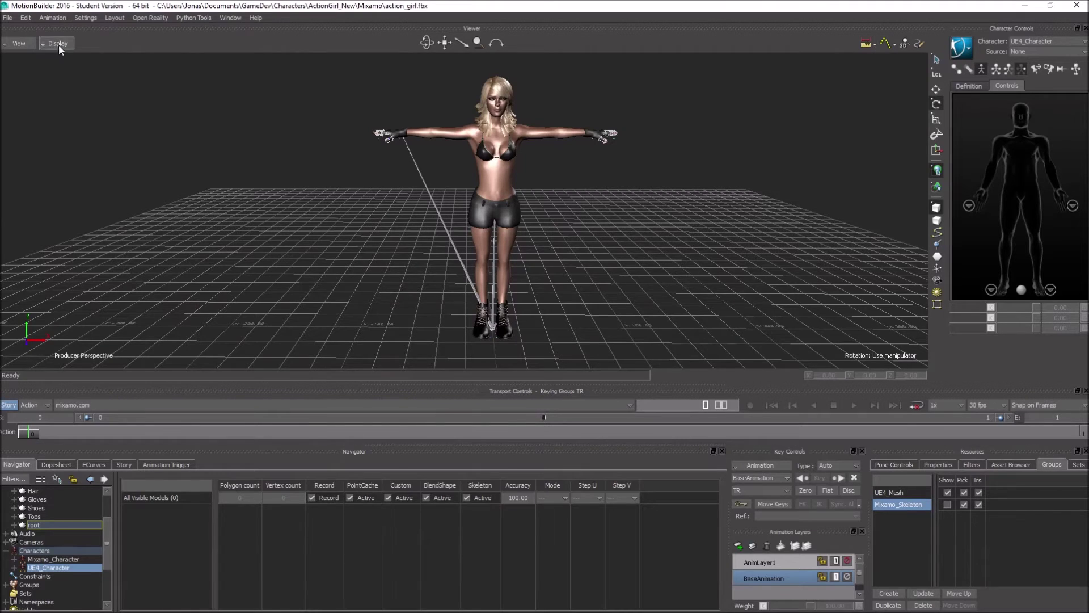
Save the scene as Mixamo_UE4_MB.fbx in the ActionGirl_New folder with the default save options
{"action": "left_click", "coordinate": [10, 20]}
{"action": "left_click", "coordinate": [30, 70]}
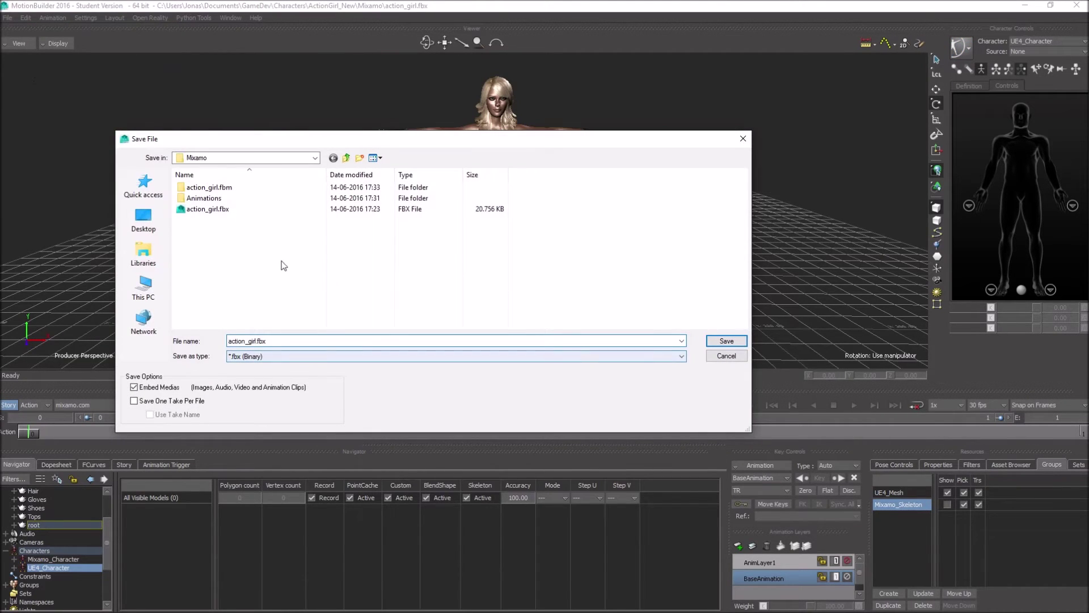
{"action": "left_click", "coordinate": [346, 157]}
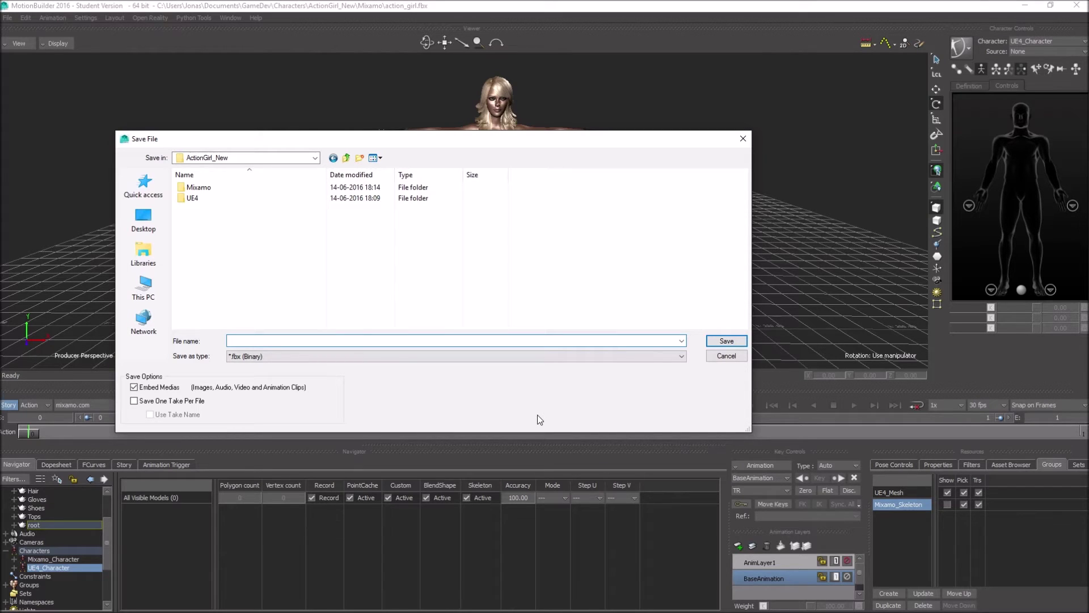
{"action": "type", "text": "Mixam"}
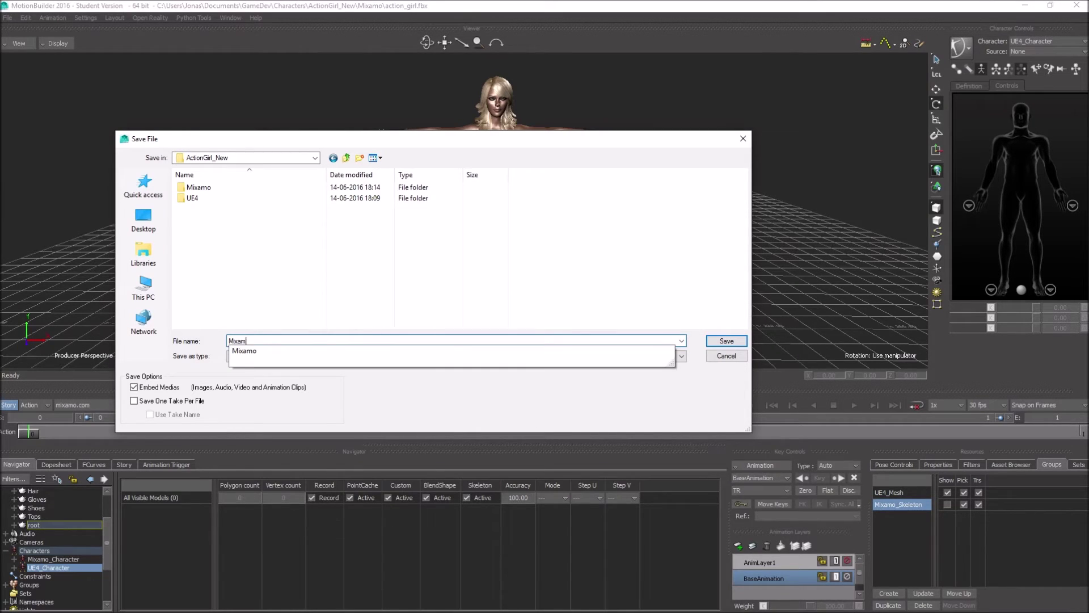
{"action": "type", "text": "o_UE4_MB.fbx"}
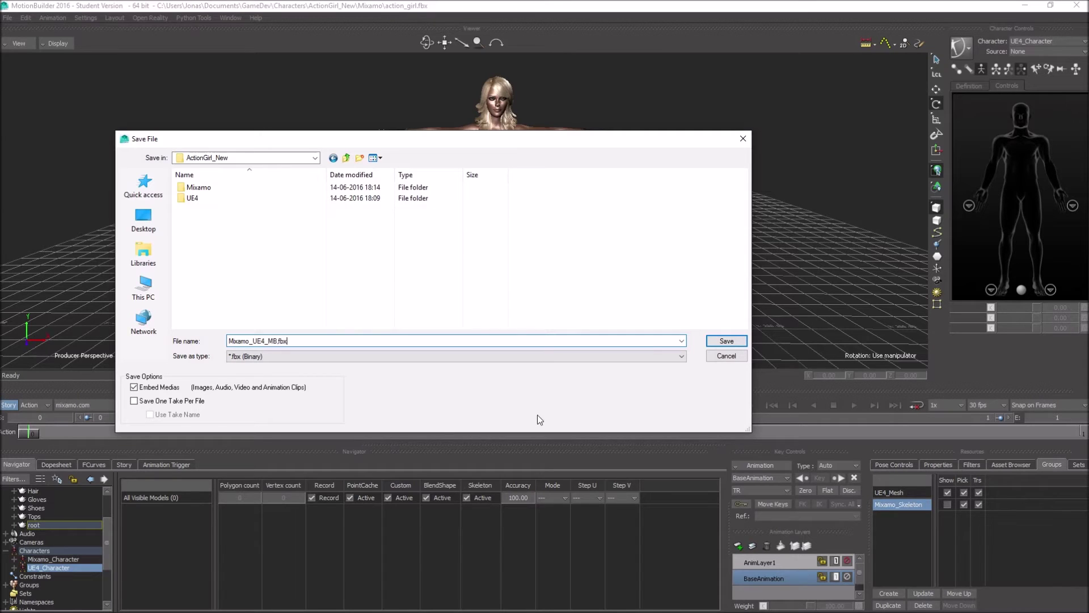
{"action": "key", "text": "Return"}
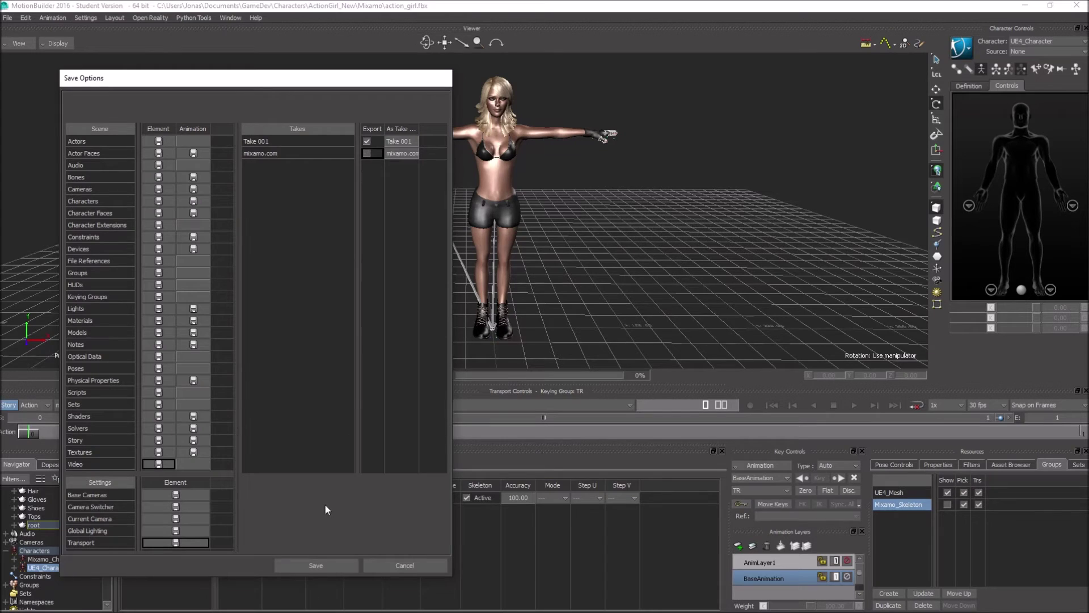
{"action": "left_click", "coordinate": [317, 567]}
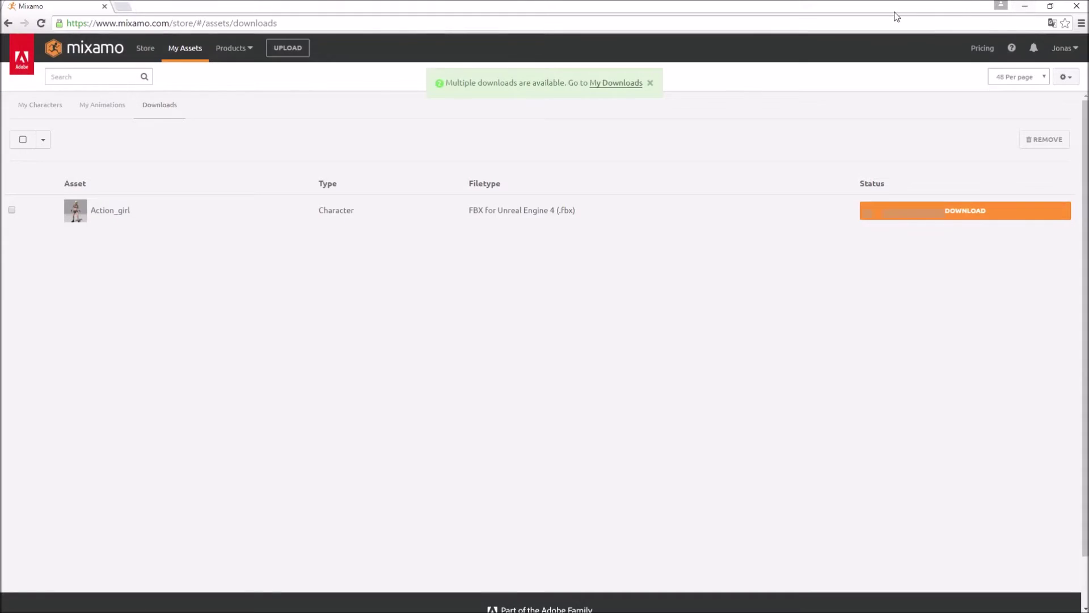
Switch to the Mixamo site in the browser and preview the Braced Hang To Crouch animation from My Animations
{"action": "left_click", "coordinate": [102, 107]}
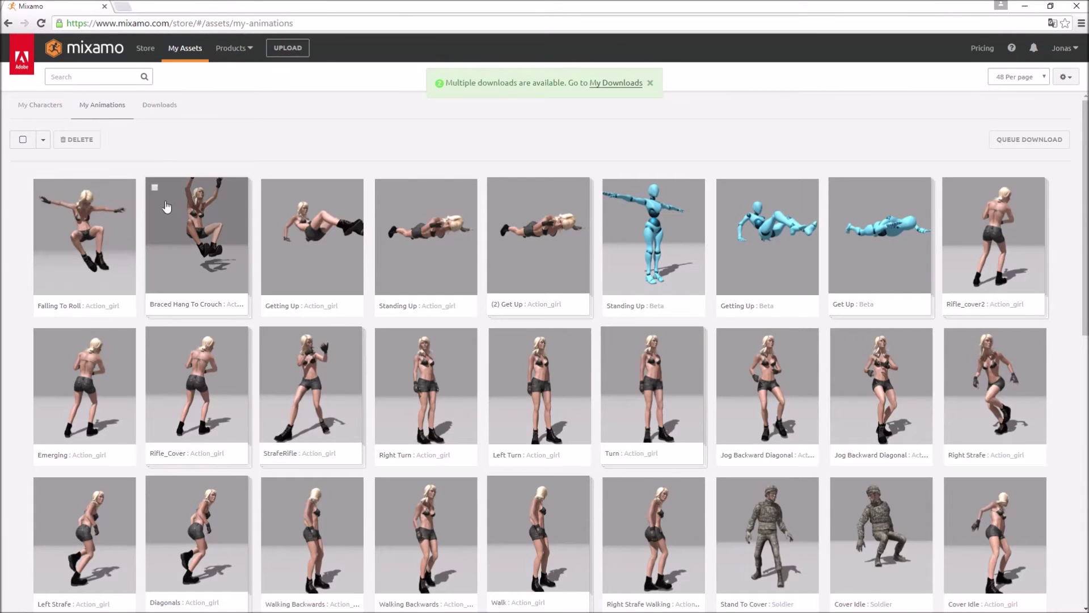
{"action": "left_click", "coordinate": [171, 207]}
{"action": "left_click", "coordinate": [171, 206]}
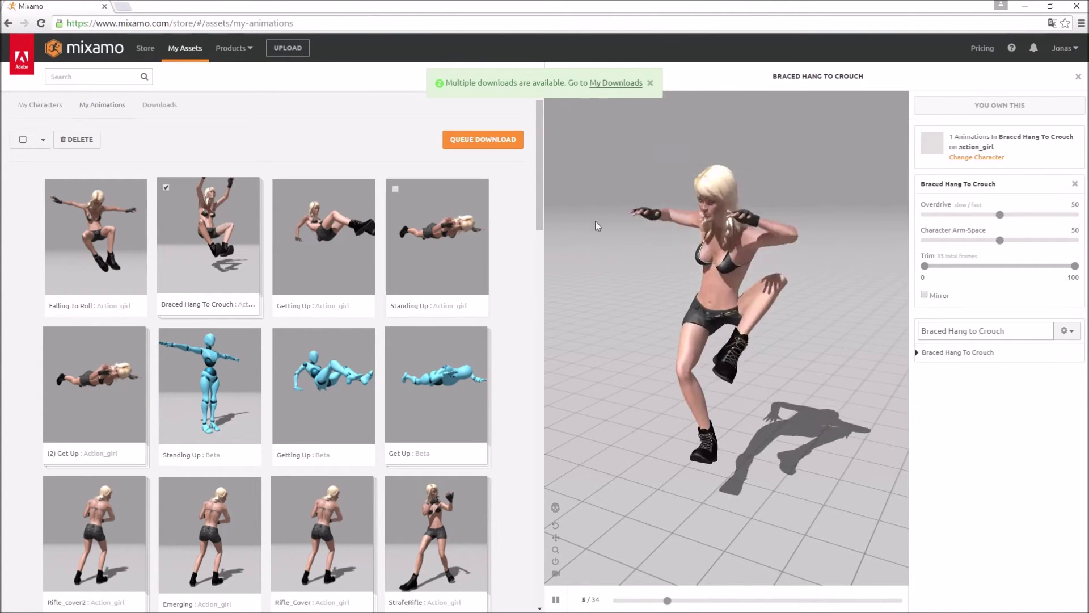
{"action": "left_click", "coordinate": [1026, 7]}
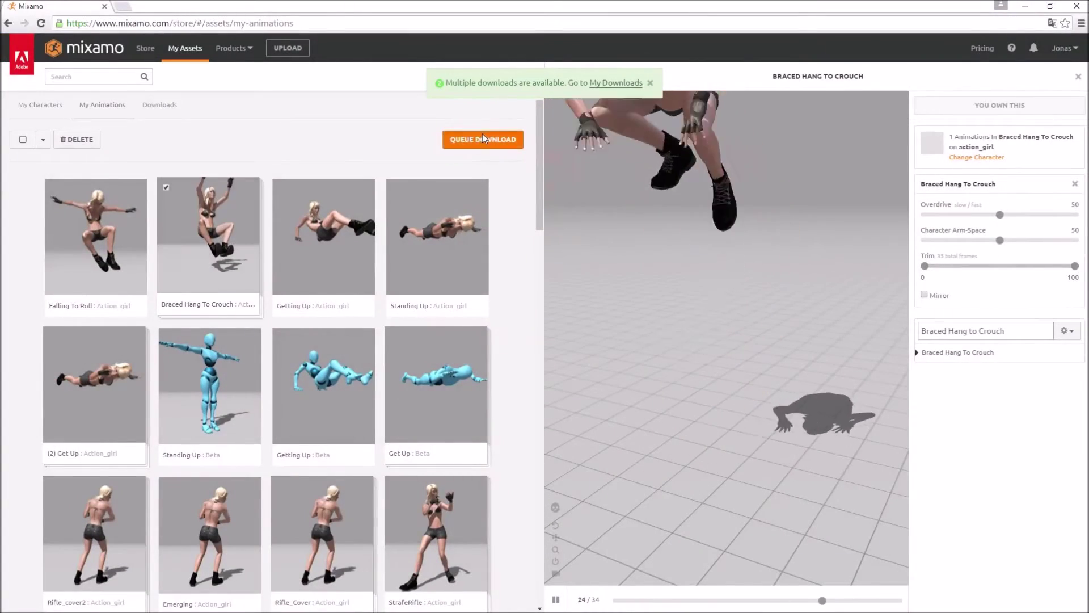
Set the Braced Hang To Crouch download format to FBX (.fbx), then close the download settings without queuing it
{"action": "left_click", "coordinate": [482, 138]}
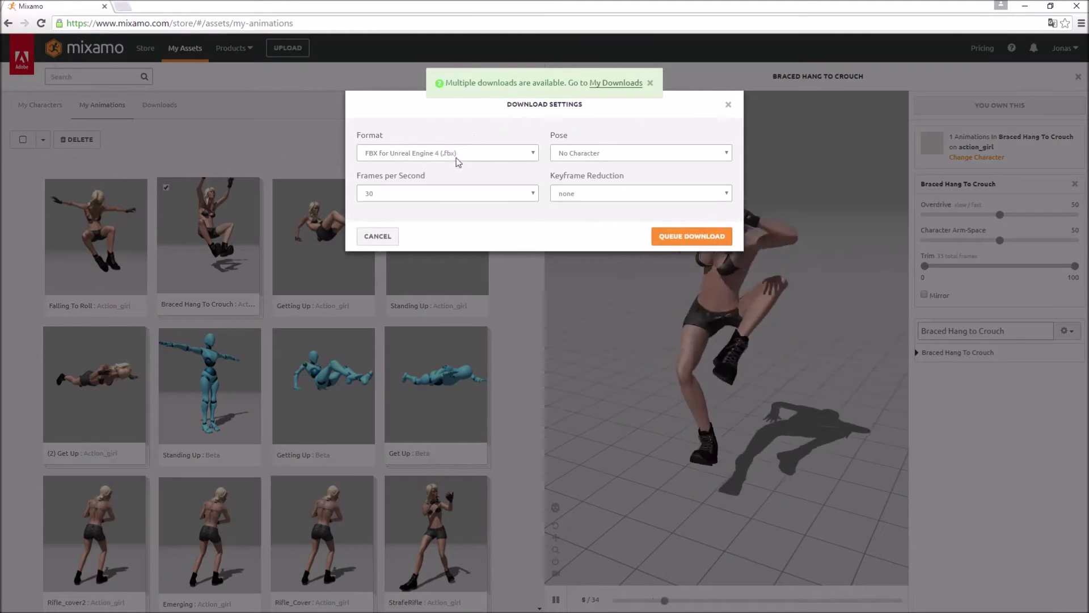
{"action": "left_click", "coordinate": [383, 152]}
{"action": "left_click", "coordinate": [380, 167]}
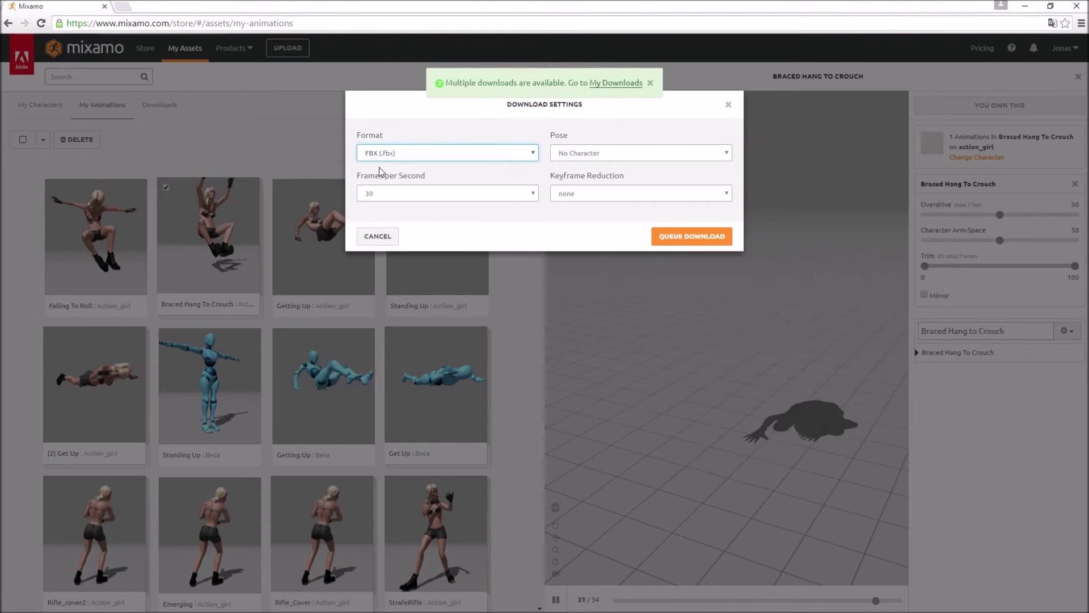
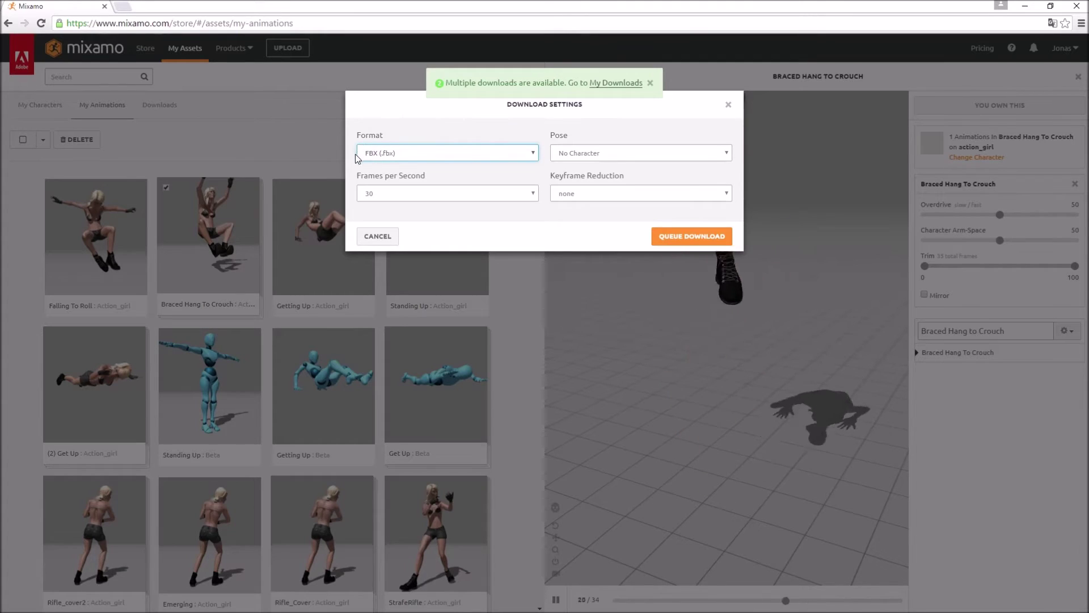
{"action": "left_click", "coordinate": [728, 105]}
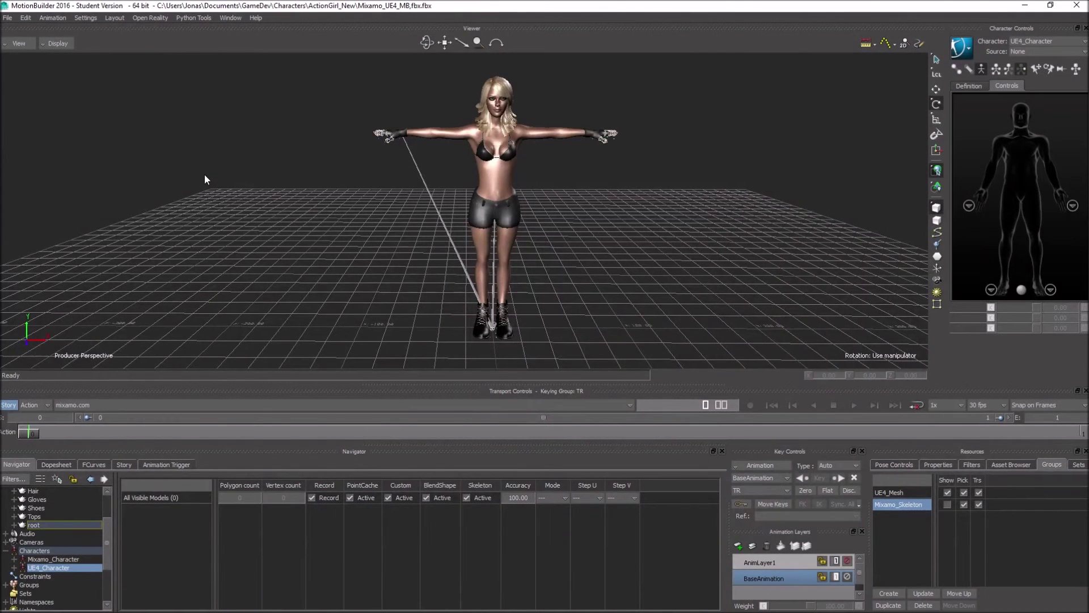
Switch to MotionBuilder and import the motion file braced_hang_to_crouch.fbx from the Animations folder, merging it in all models as a new take
{"action": "left_click", "coordinate": [9, 18]}
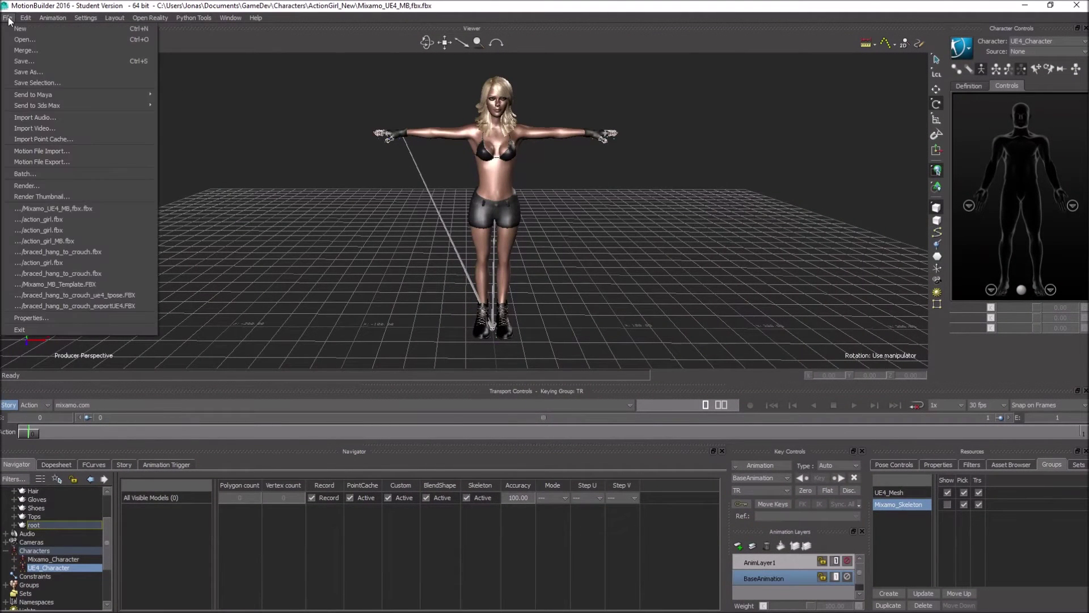
{"action": "left_click", "coordinate": [36, 151]}
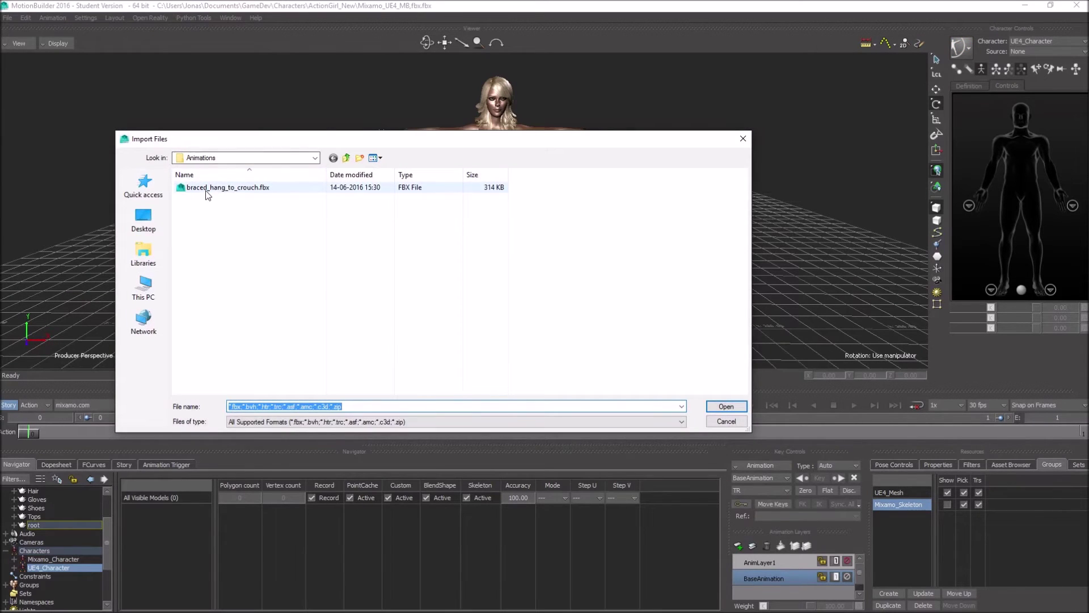
{"action": "double_click", "coordinate": [207, 188]}
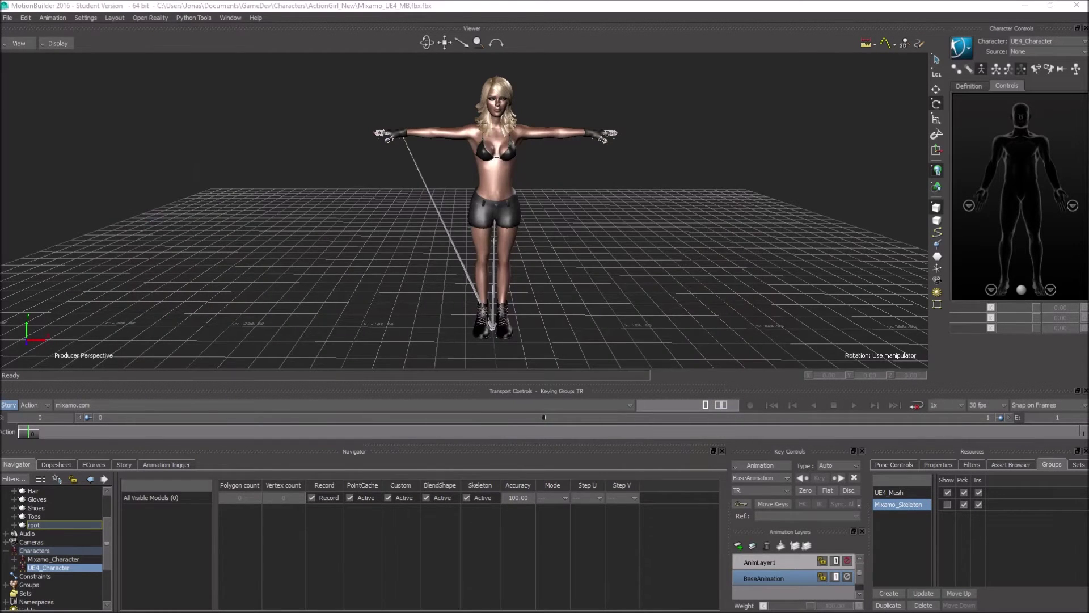
{"action": "left_click_drag", "start_coordinate": [764, 177], "coordinate": [905, 183]}
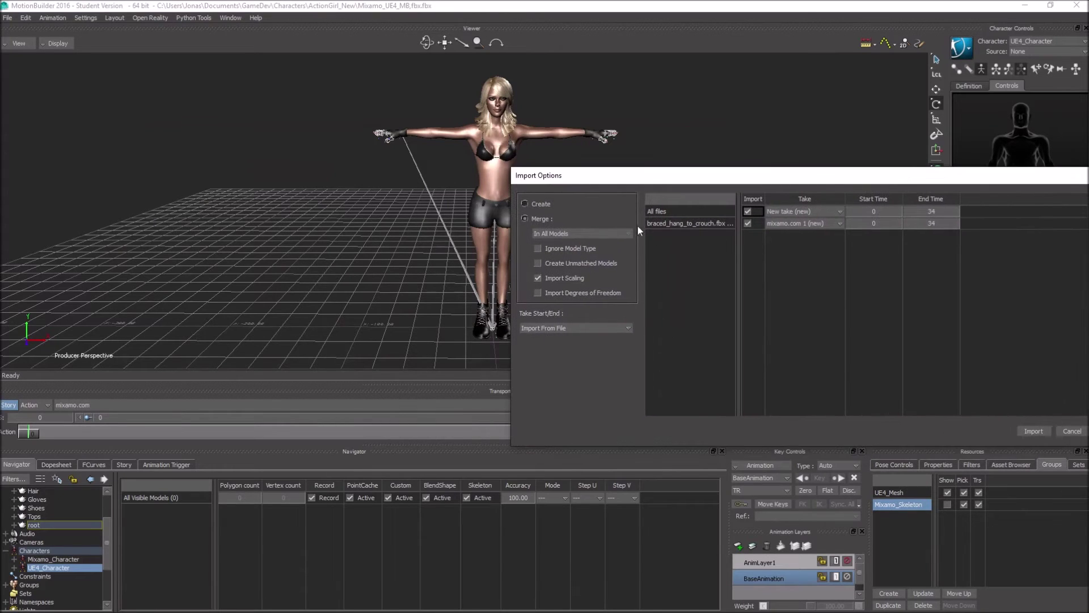
{"action": "left_click", "coordinate": [1028, 429]}
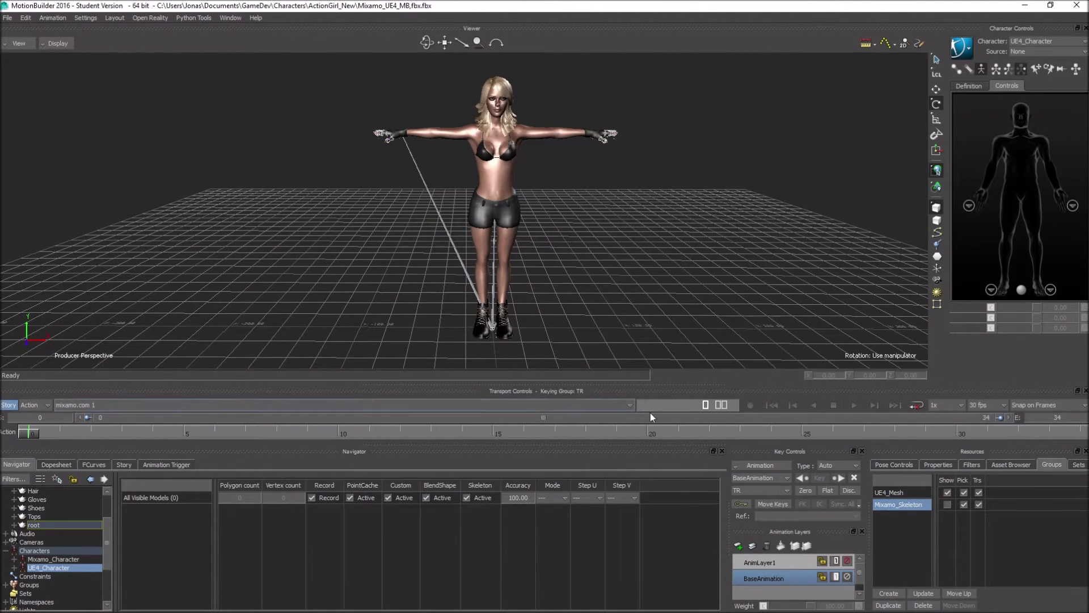
Play the imported take with looping enabled and show the Mixamo_Skeleton group
{"action": "left_click", "coordinate": [855, 404]}
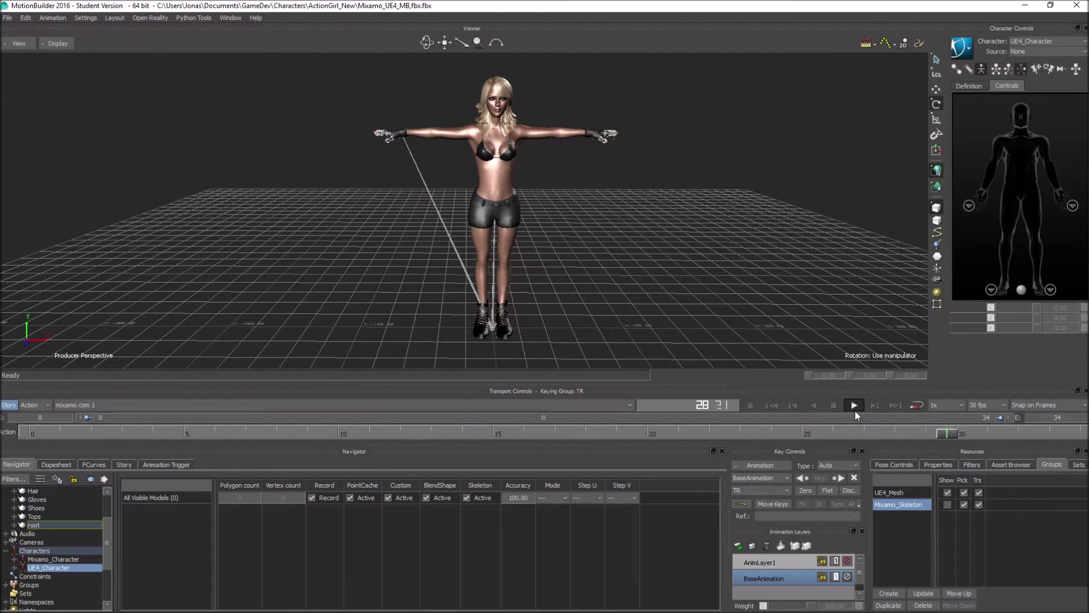
{"action": "left_click", "coordinate": [913, 406]}
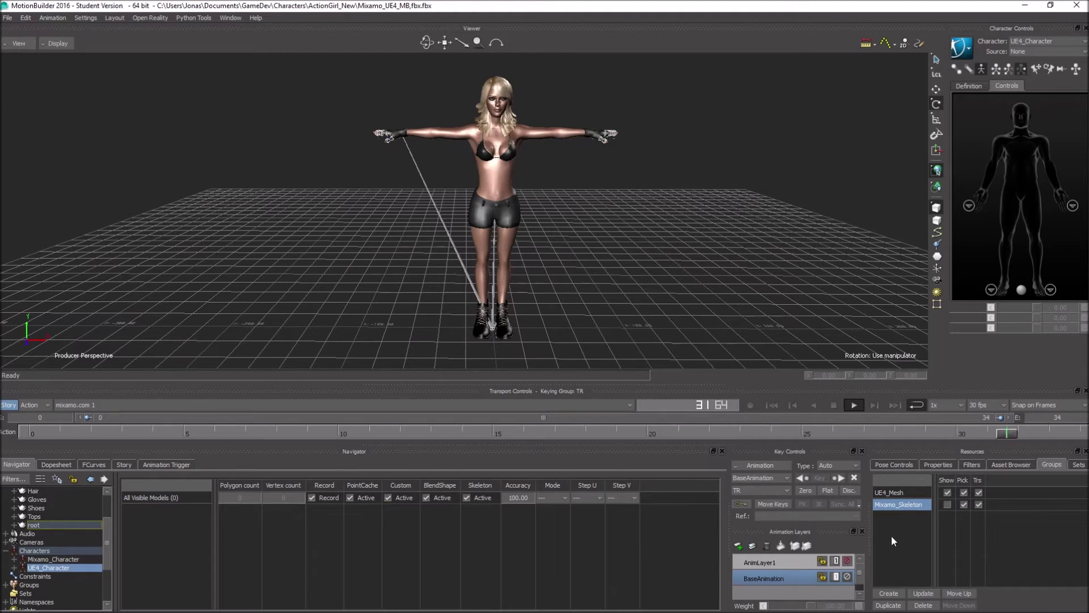
{"action": "left_click", "coordinate": [946, 504]}
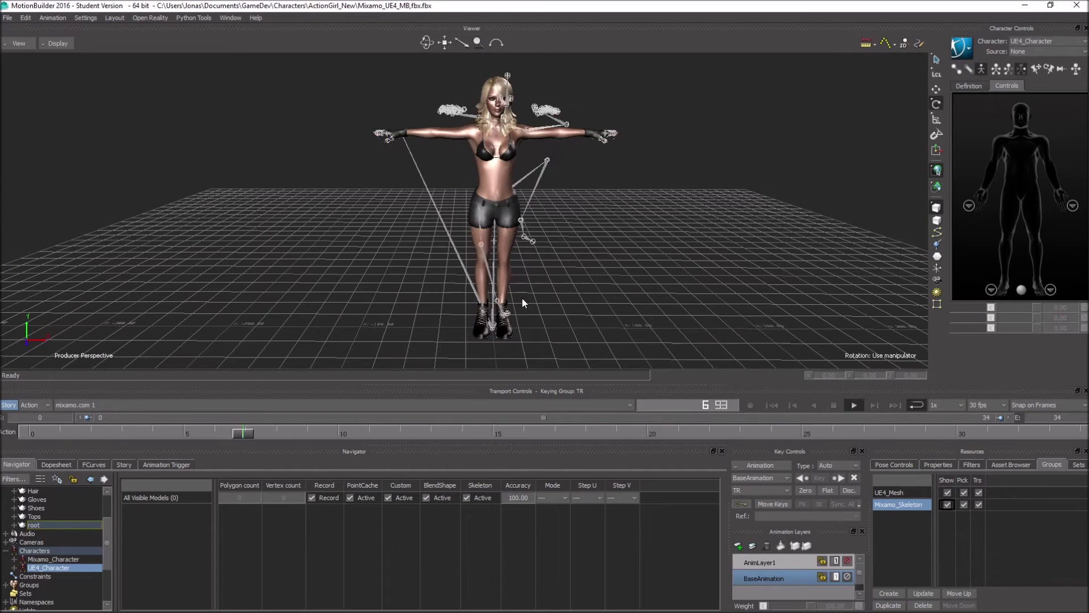
Set UE4_Character's input type to Character with Mixamo_Character as its source, and activate the input
{"action": "left_click", "coordinate": [43, 567]}
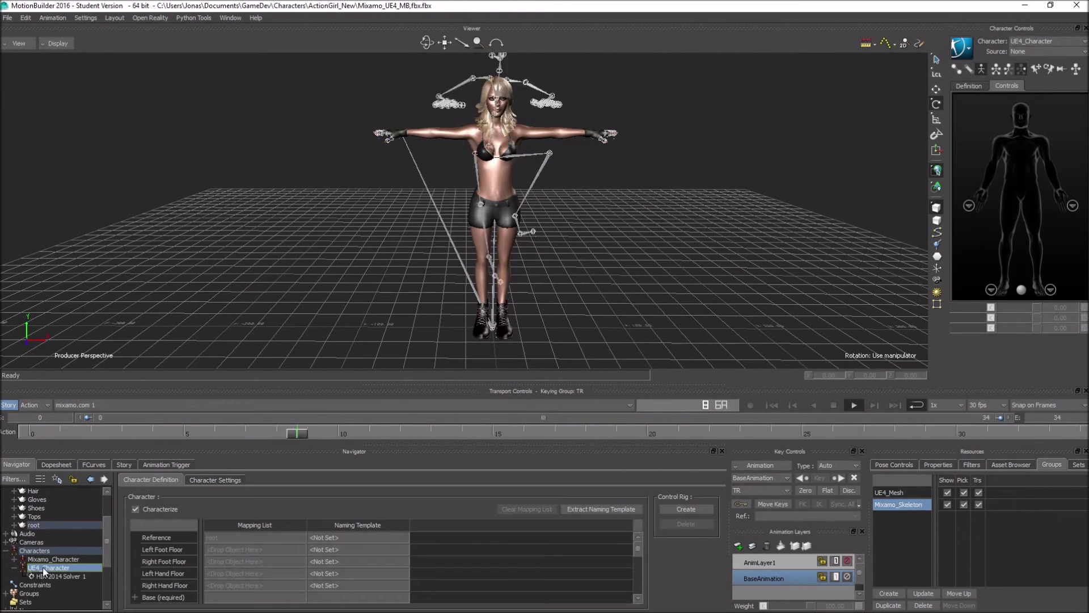
{"action": "left_click", "coordinate": [205, 480]}
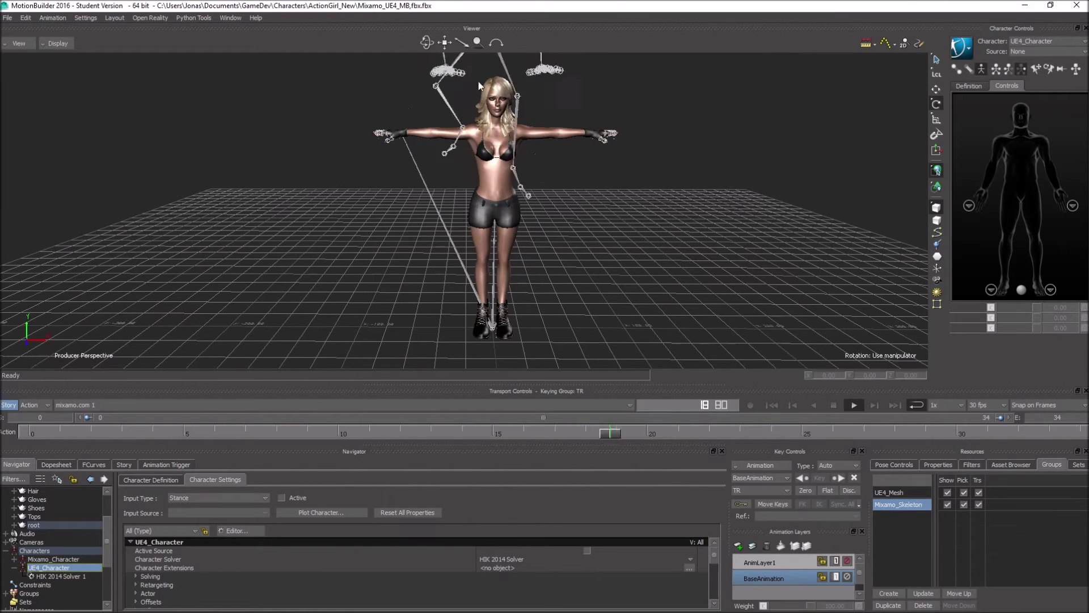
{"action": "left_click", "coordinate": [182, 499]}
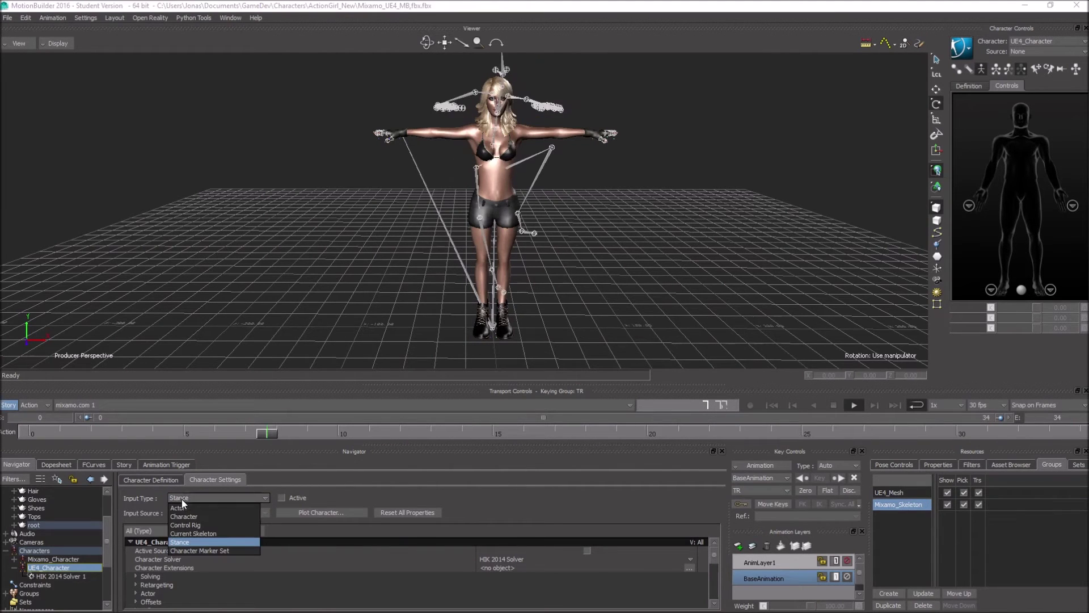
{"action": "left_click", "coordinate": [182, 517]}
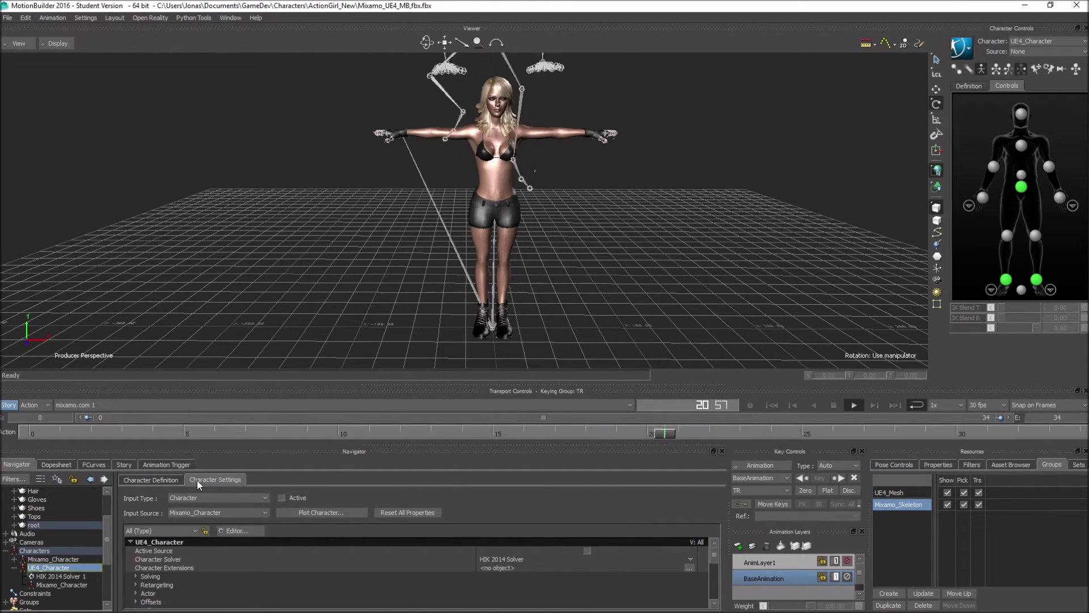
{"action": "left_click", "coordinate": [282, 497]}
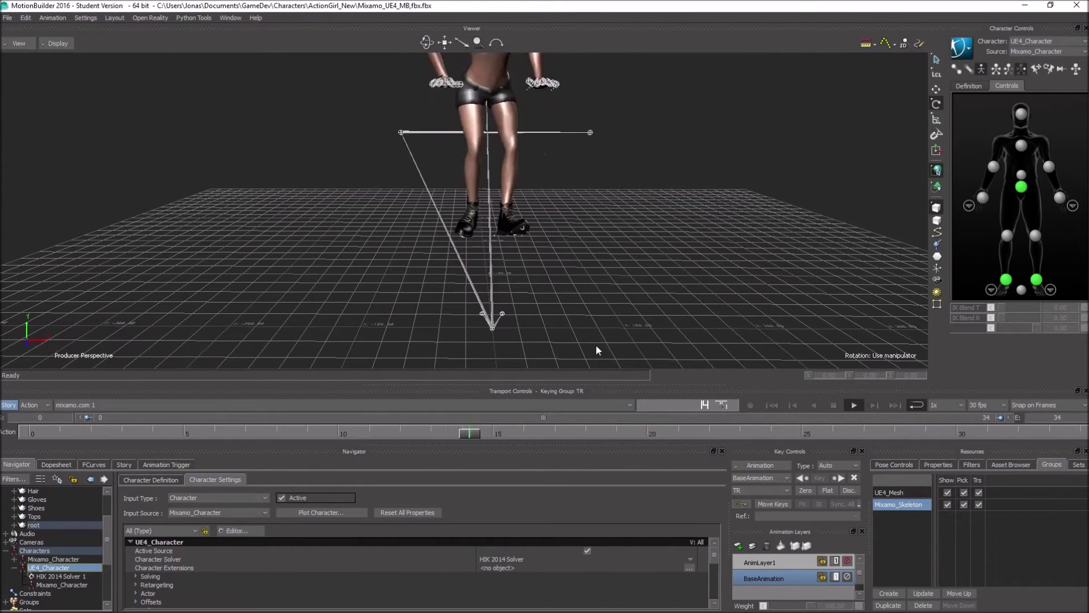
Stop playback and scrub through the retargeted take up to about frame 31, returning to frame 0 to check the pose from the side
{"action": "left_click", "coordinate": [833, 406]}
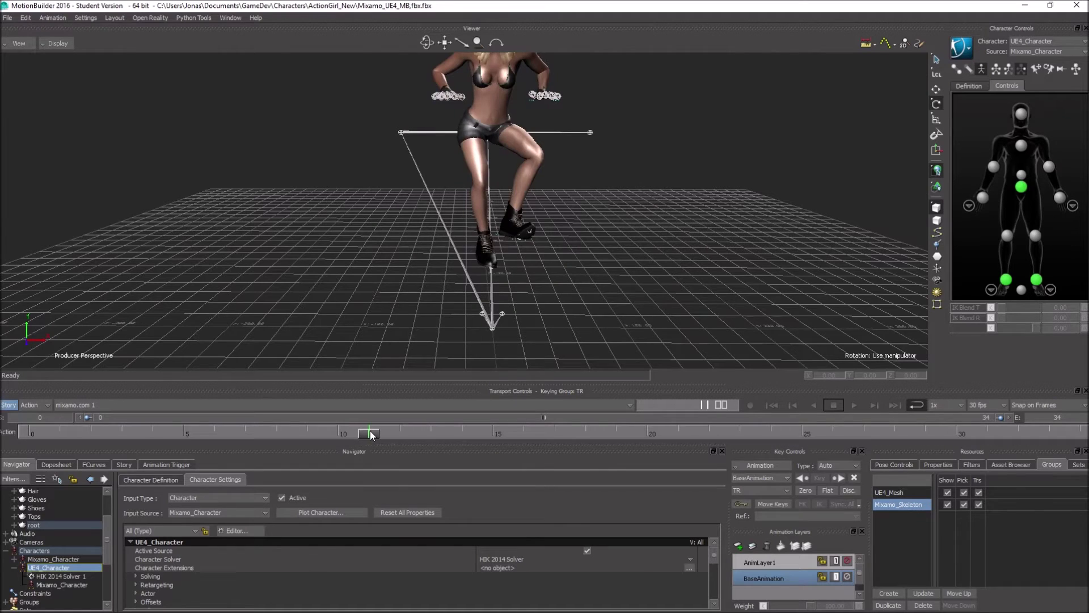
{"action": "left_click_drag", "start_coordinate": [373, 436], "coordinate": [770, 434]}
{"action": "left_click_drag", "start_coordinate": [925, 434], "coordinate": [987, 435]}
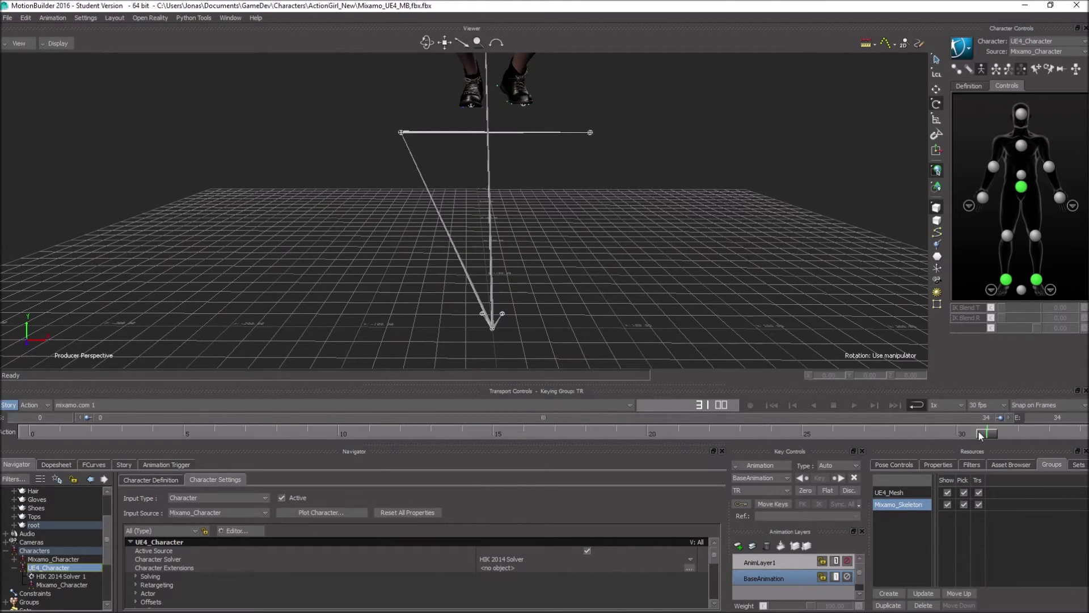
{"action": "left_click_drag", "start_coordinate": [979, 435], "coordinate": [31, 434]}
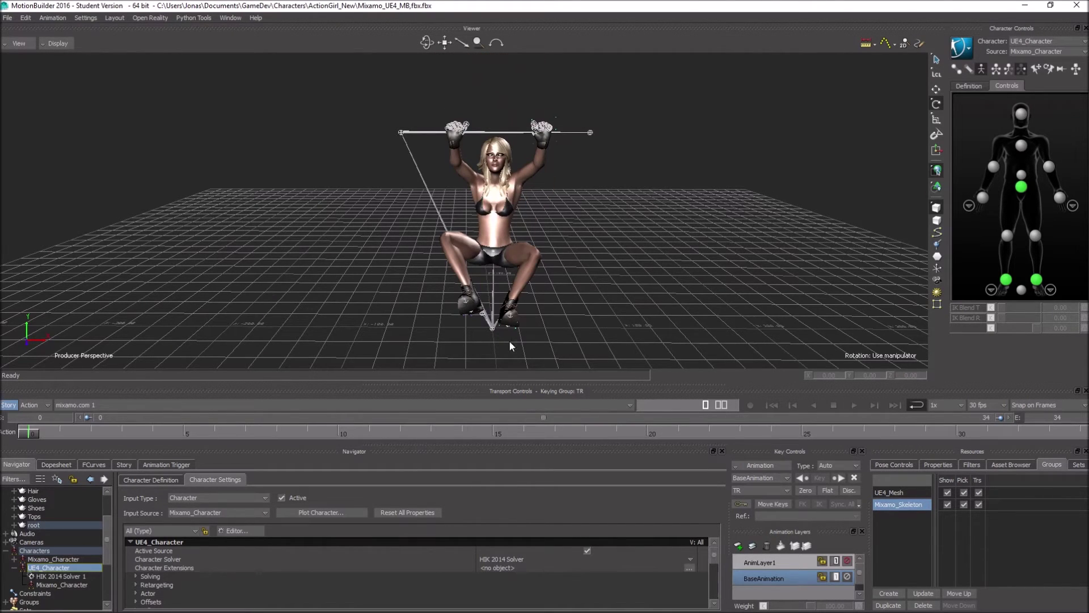
{"action": "left_click_drag", "start_coordinate": [404, 315], "coordinate": [299, 311]}
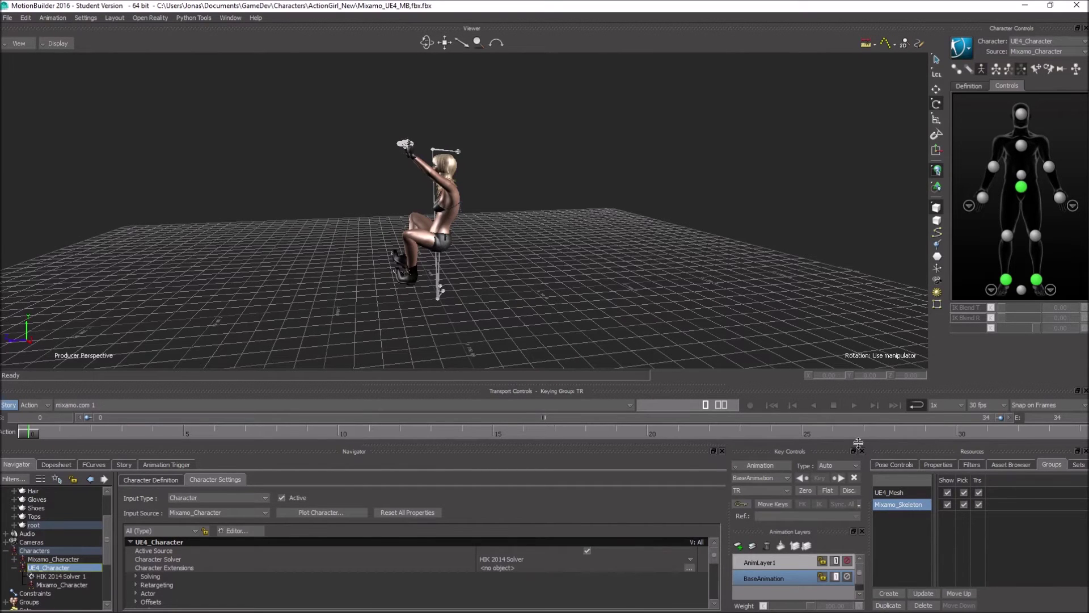
Add a Position constraint from the Constraints templates to the scene and select it under the scene's constraints
{"action": "left_click", "coordinate": [1007, 465]}
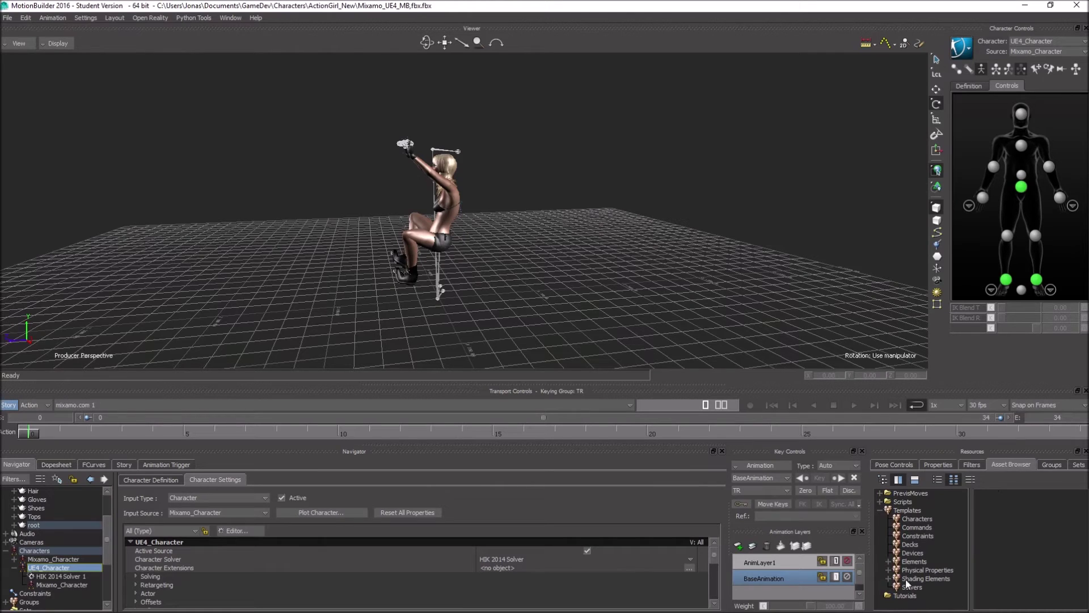
{"action": "left_click", "coordinate": [909, 536]}
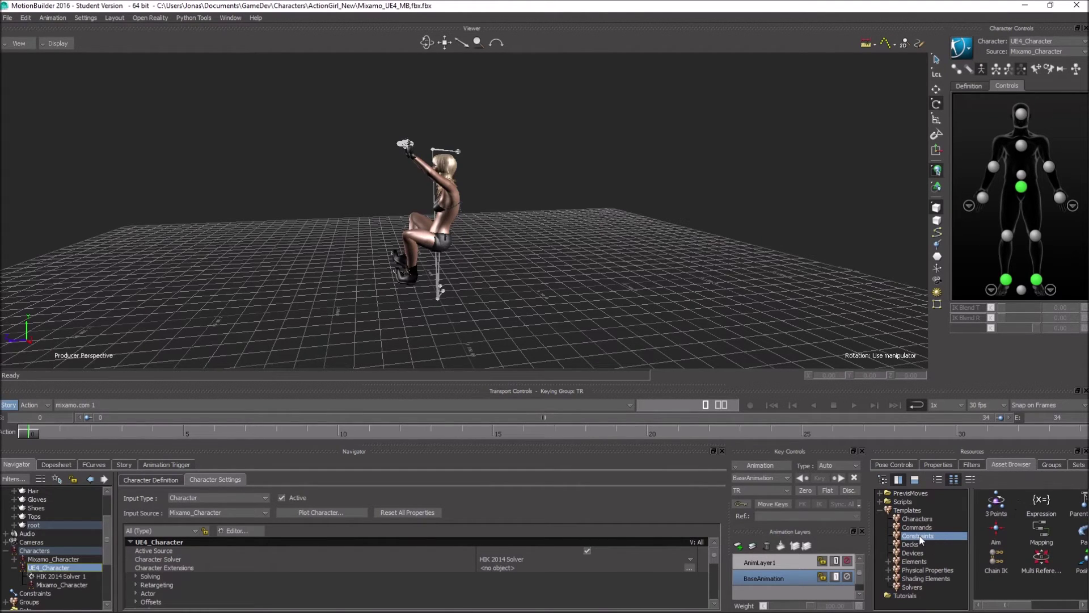
{"action": "left_click_drag", "start_coordinate": [1002, 607], "coordinate": [1033, 603]}
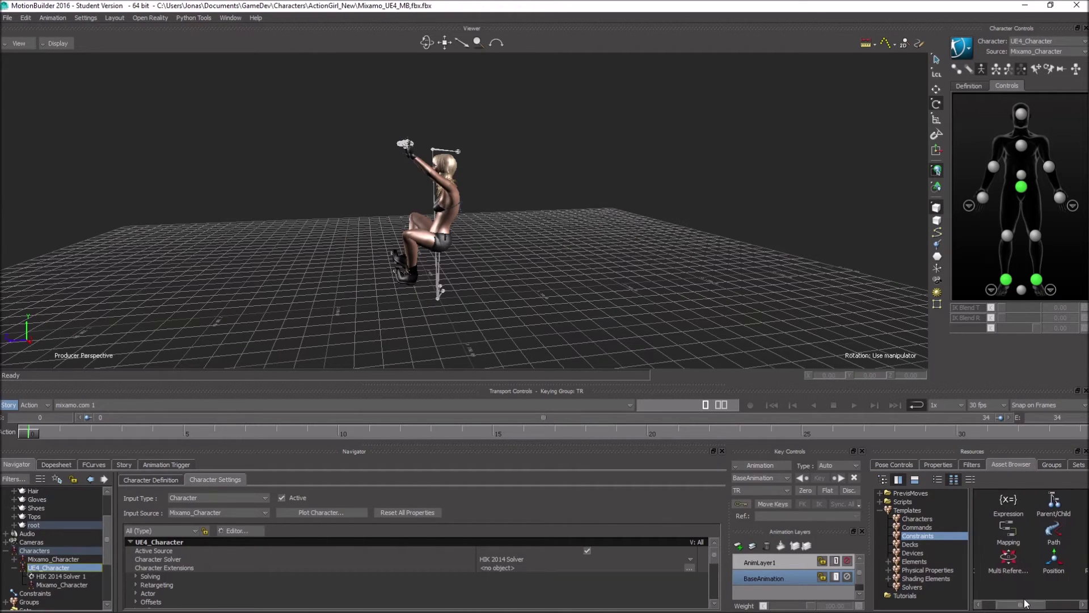
{"action": "left_click_drag", "start_coordinate": [1053, 561], "coordinate": [517, 203]}
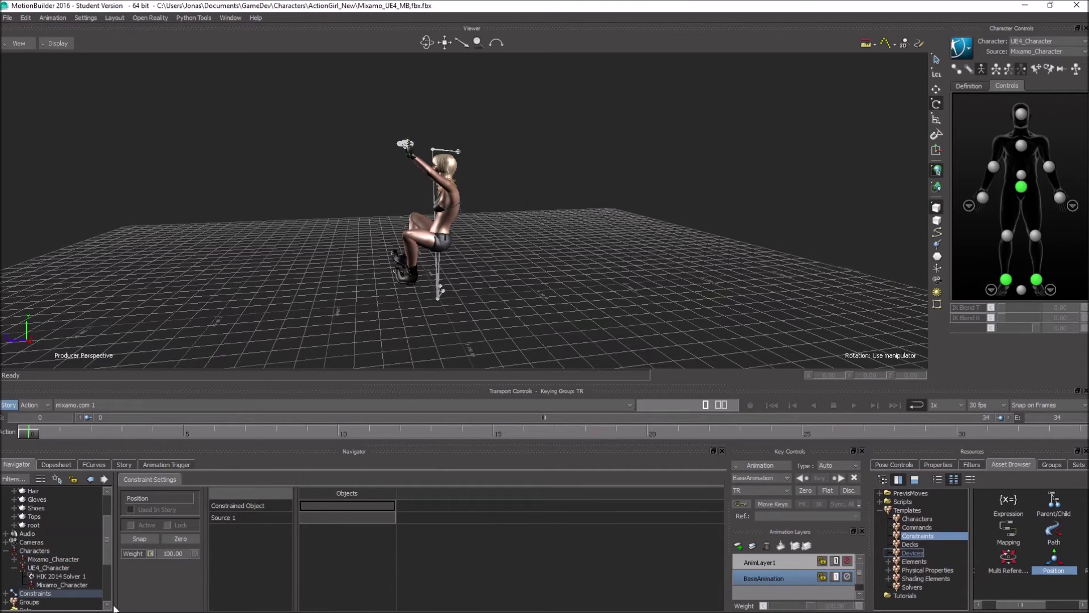
{"action": "left_click", "coordinate": [7, 594]}
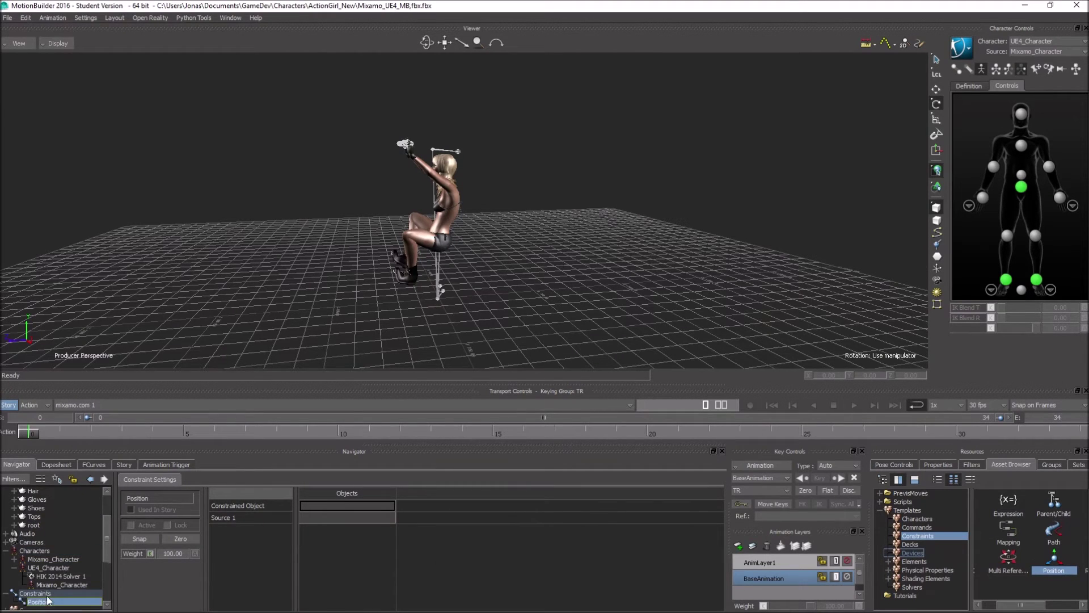
Assign the UE4 skeleton's root as the constrained object of the Position constraint
{"action": "scroll", "coordinate": [83, 584], "scroll_direction": "down", "scroll_amount": 1}
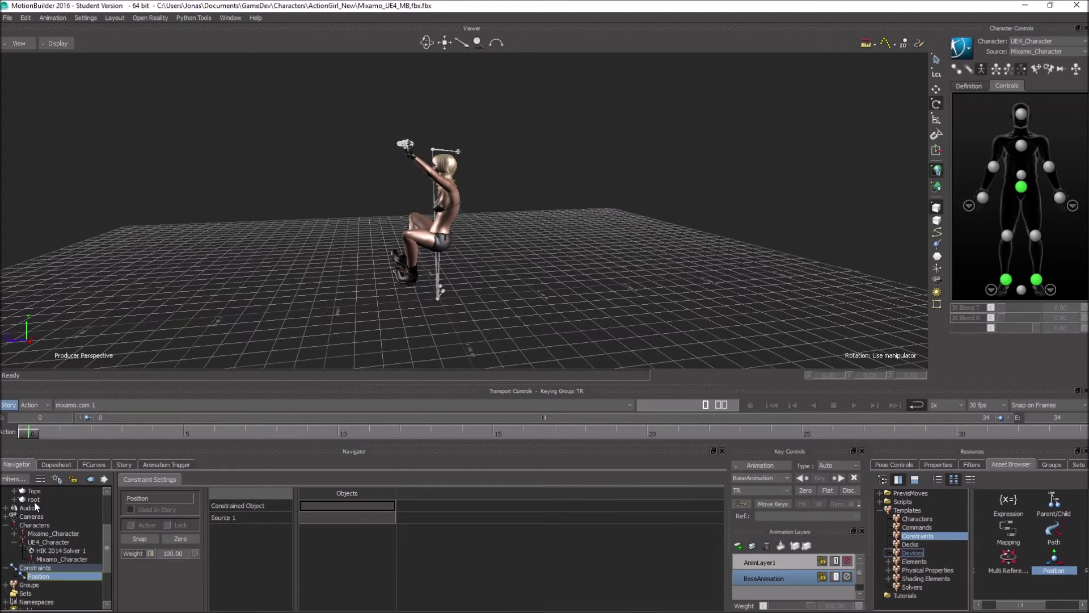
{"action": "left_click_drag", "start_coordinate": [34, 500], "coordinate": [372, 512]}
{"action": "left_click_drag", "start_coordinate": [348, 505], "coordinate": [347, 505]}
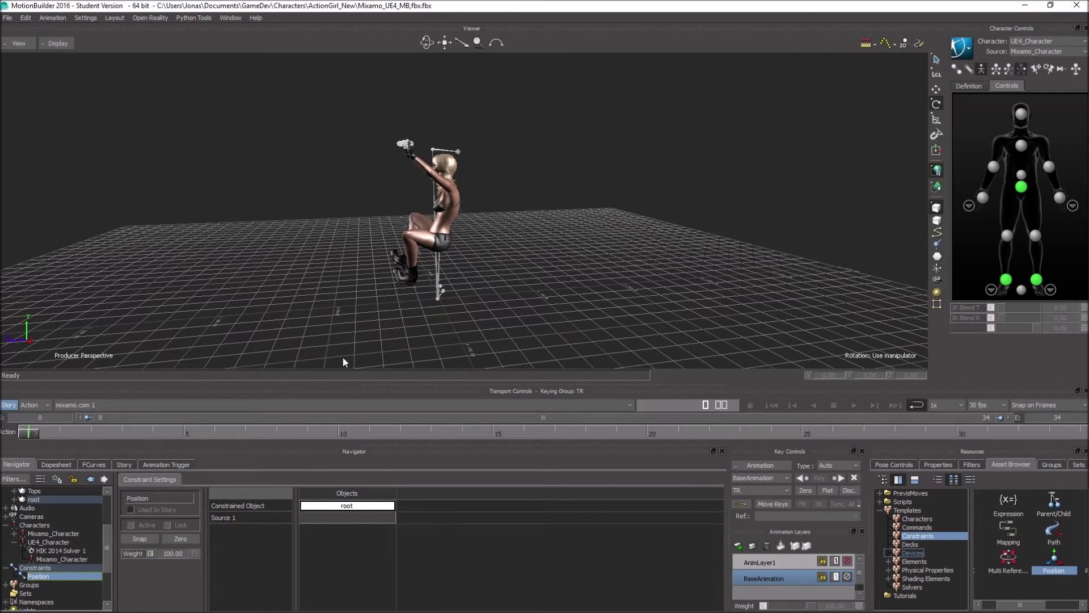
{"action": "mouse_move", "coordinate": [317, 333]}
{"action": "left_mouse_down", "text": "ctrl+shift"}
{"action": "mouse_move", "coordinate": [282, 331]}
{"action": "mouse_move", "coordinate": [299, 332]}
{"action": "left_mouse_up", "text": "ctrl+shift"}
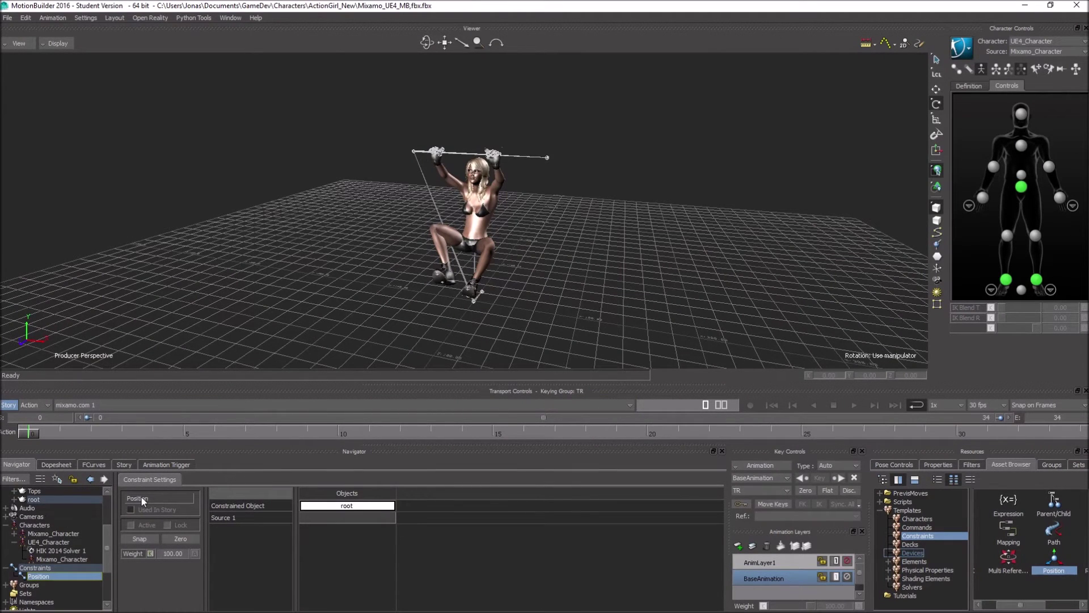
Create an FK/IK control rig for UE4_Character
{"action": "left_click", "coordinate": [41, 543]}
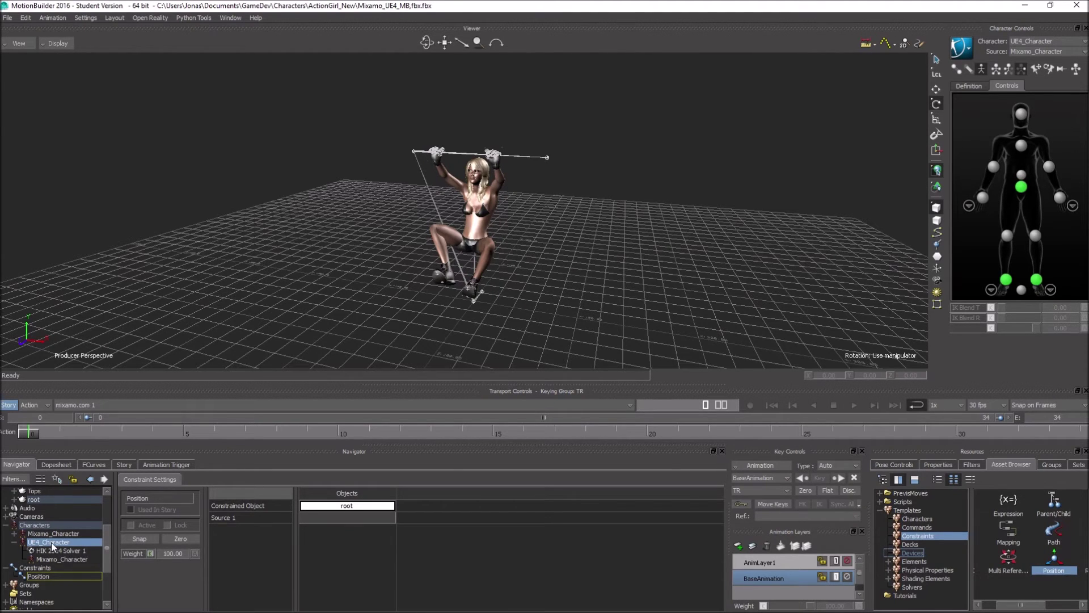
{"action": "left_click", "coordinate": [51, 542]}
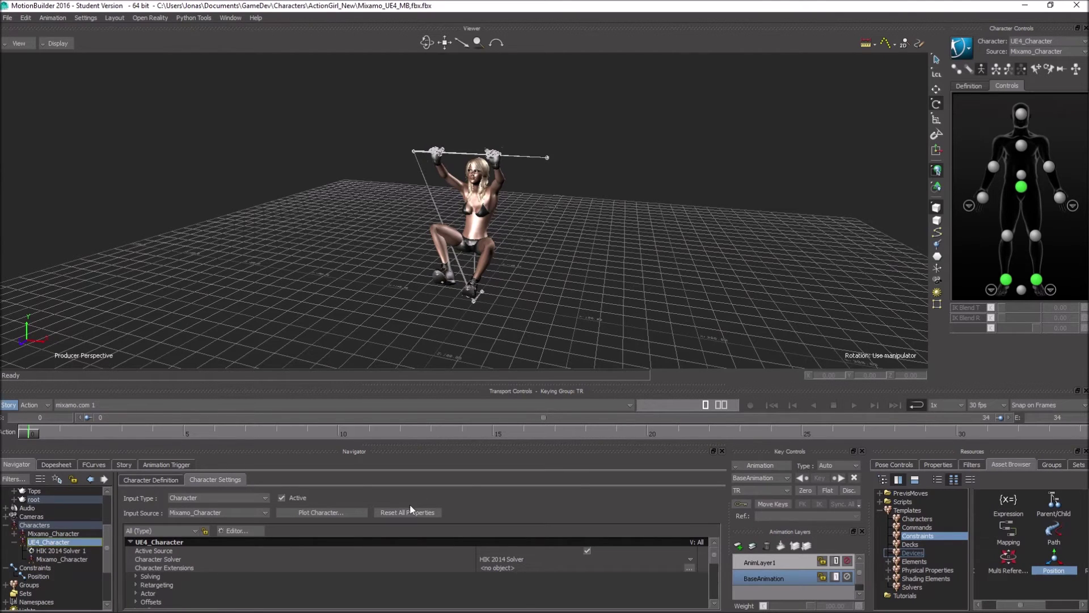
{"action": "left_click", "coordinate": [138, 480]}
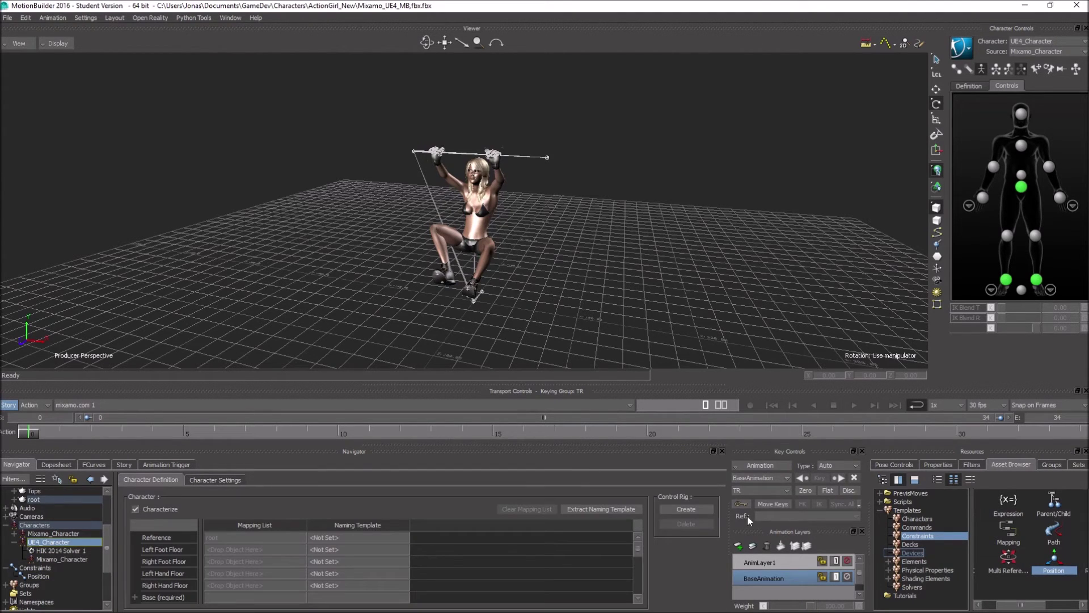
{"action": "left_click", "coordinate": [696, 507]}
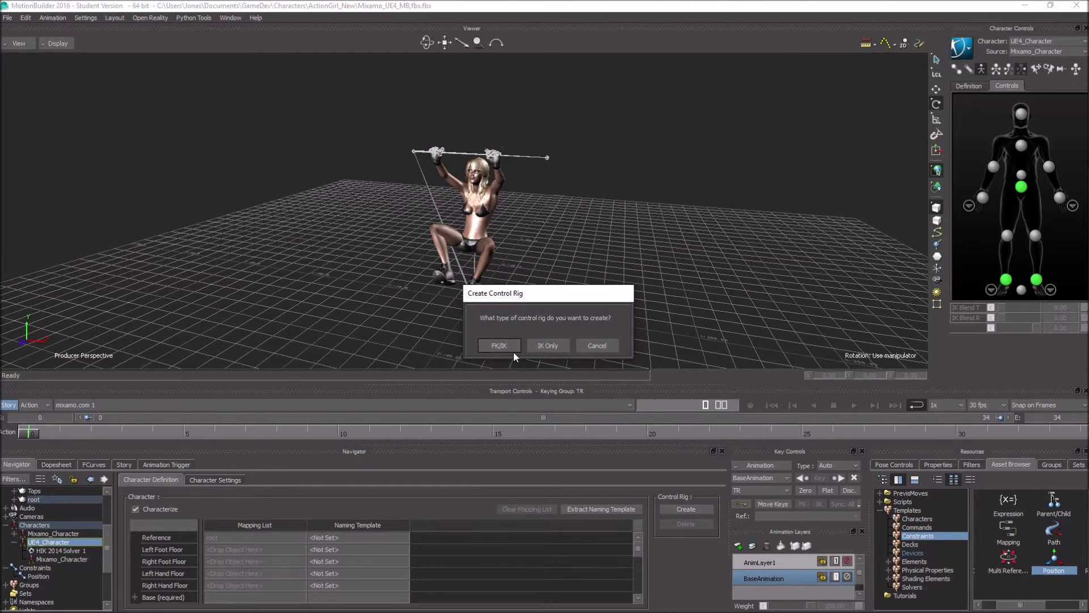
{"action": "left_click", "coordinate": [500, 346]}
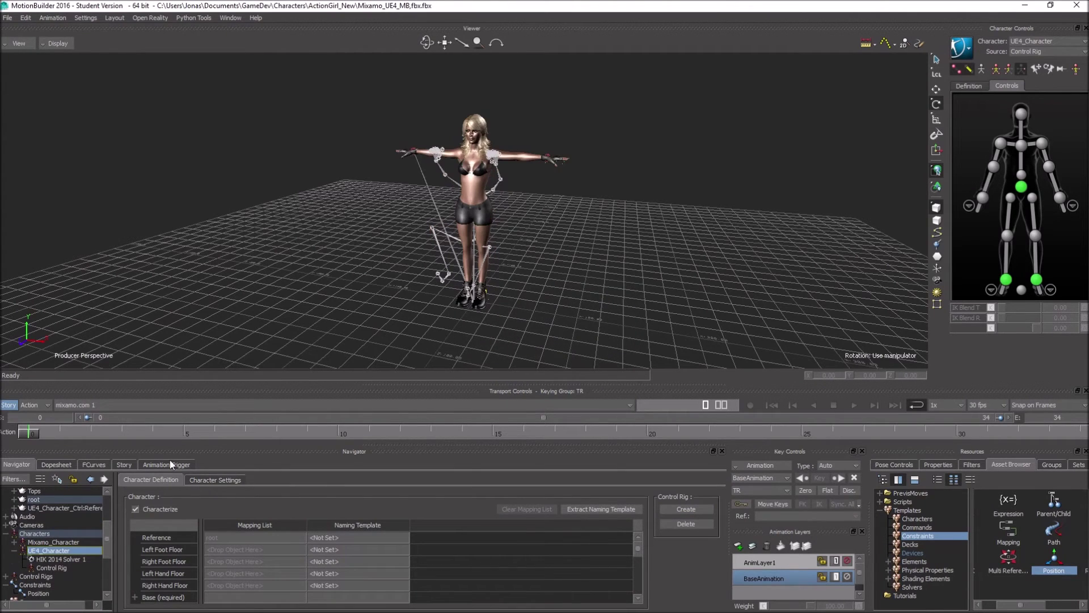
Set UE4_Character's input type back to Character with Mixamo_Character as the source, keeping the timeline at frame 0
{"action": "mouse_move", "coordinate": [34, 431]}
{"action": "left_mouse_down"}
{"action": "mouse_move", "coordinate": [561, 444]}
{"action": "mouse_move", "coordinate": [31, 432]}
{"action": "left_mouse_up"}
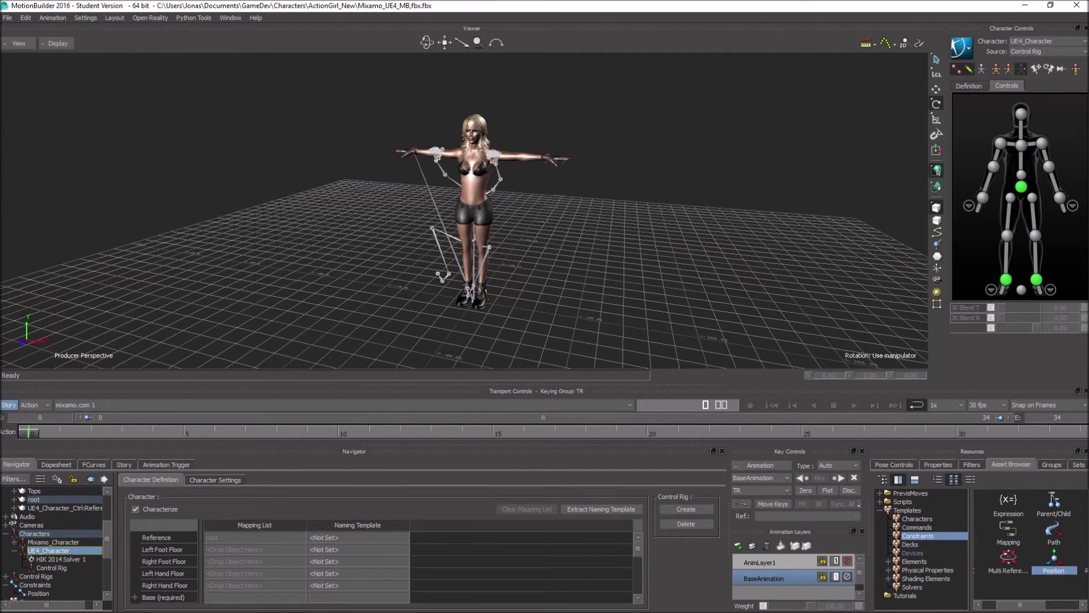
{"action": "left_click", "coordinate": [202, 479]}
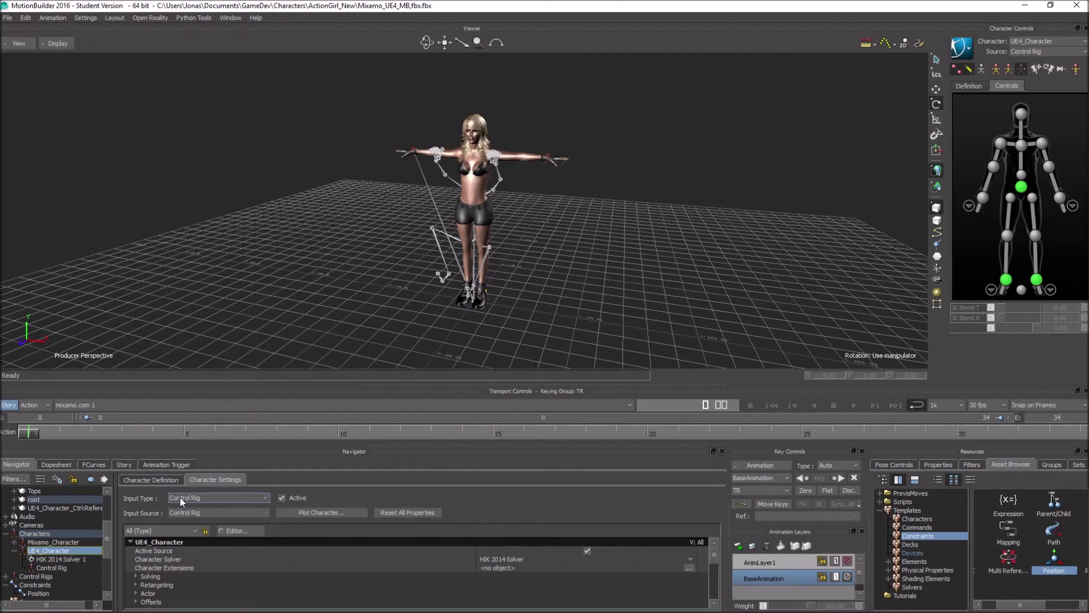
{"action": "left_click_drag", "start_coordinate": [42, 427], "coordinate": [7, 432]}
{"action": "left_click", "coordinate": [199, 498]}
{"action": "left_click", "coordinate": [182, 517]}
{"action": "mouse_move", "coordinate": [46, 432]}
{"action": "left_mouse_down"}
{"action": "mouse_move", "coordinate": [362, 447]}
{"action": "mouse_move", "coordinate": [32, 434]}
{"action": "left_mouse_up"}
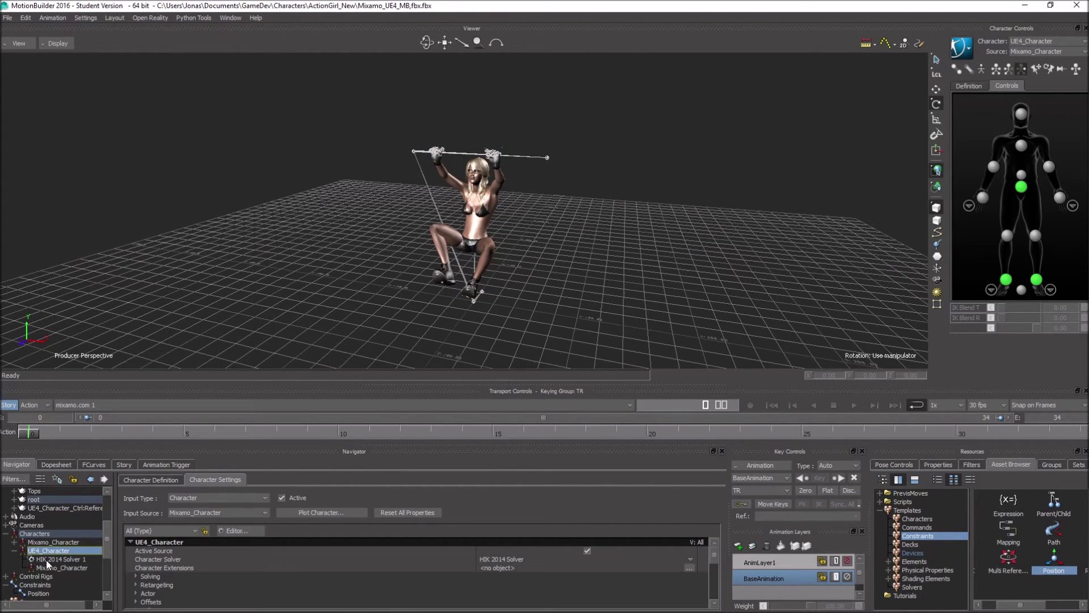
Examine the rotation curves of the UE4 skeleton's thigh_l bone for existing keyframes
{"action": "left_click", "coordinate": [91, 464]}
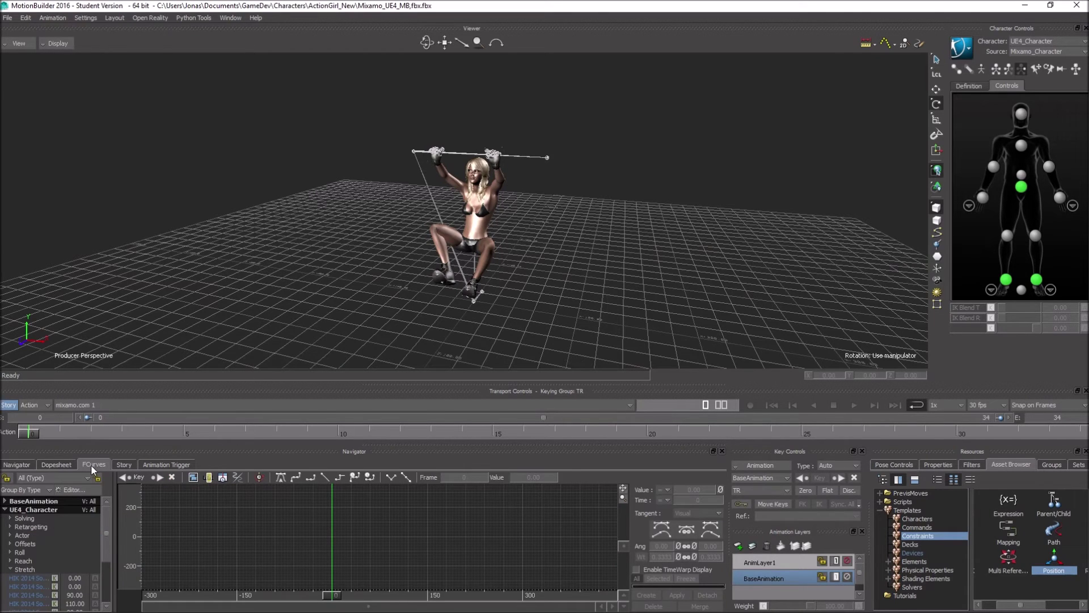
{"action": "left_click", "coordinate": [22, 465]}
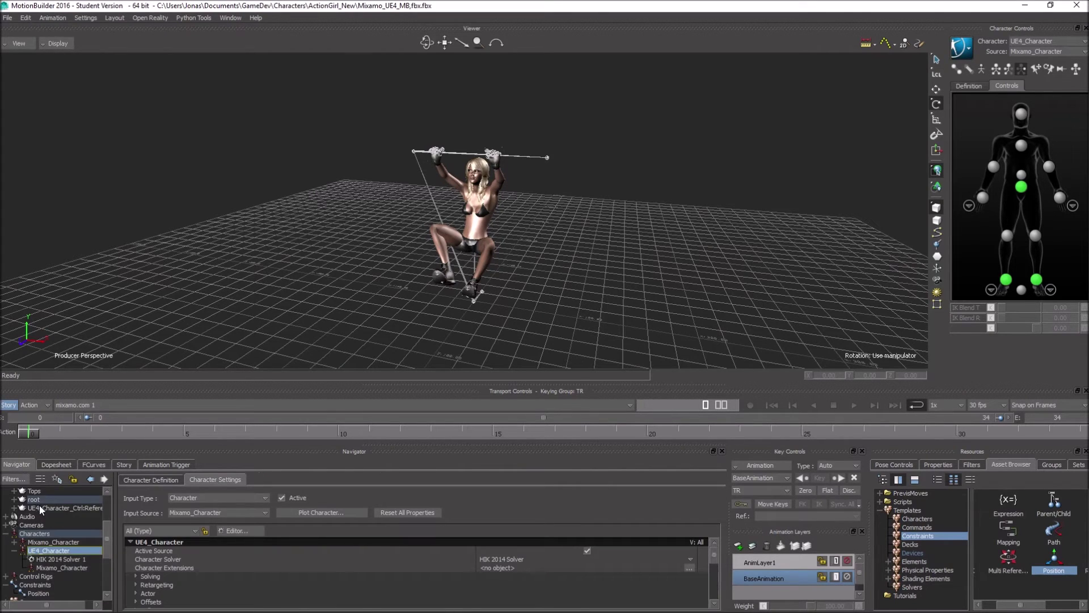
{"action": "left_click", "coordinate": [14, 516]}
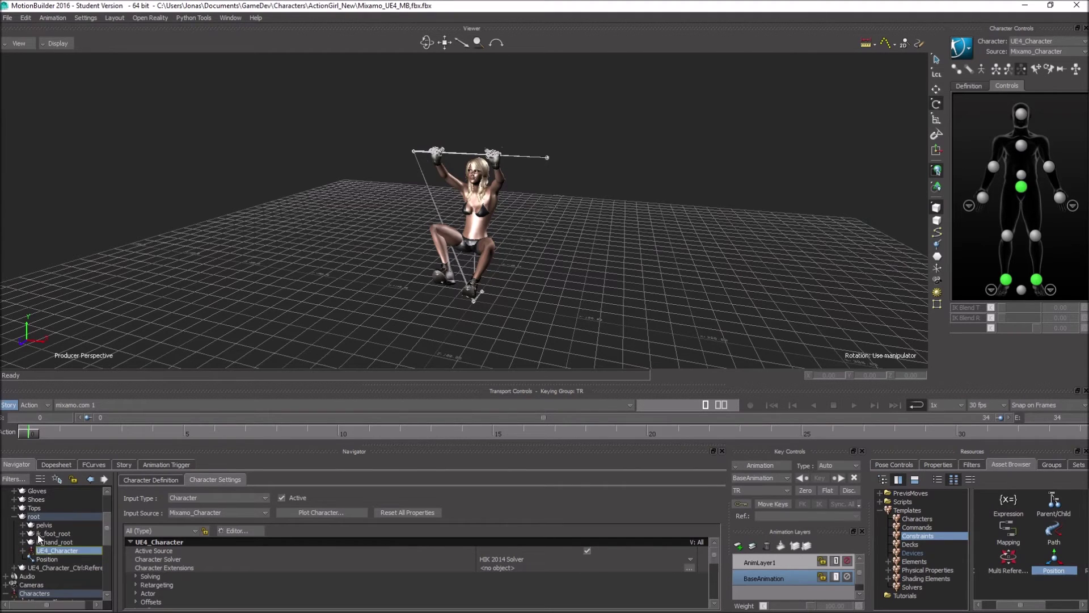
{"action": "left_click", "coordinate": [22, 525]}
{"action": "left_click", "coordinate": [54, 542]}
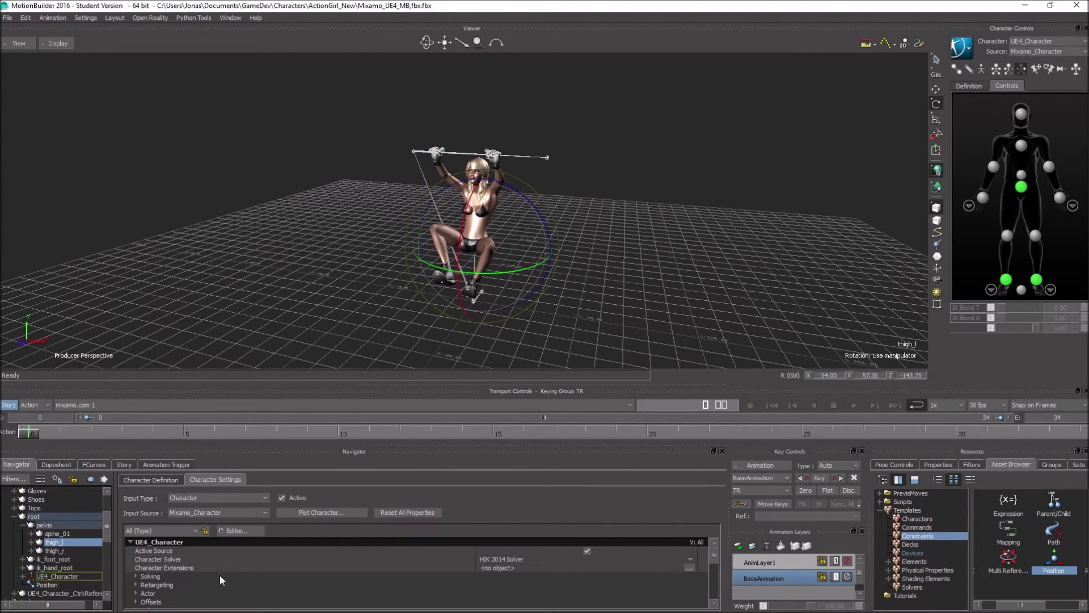
{"action": "left_click", "coordinate": [94, 465]}
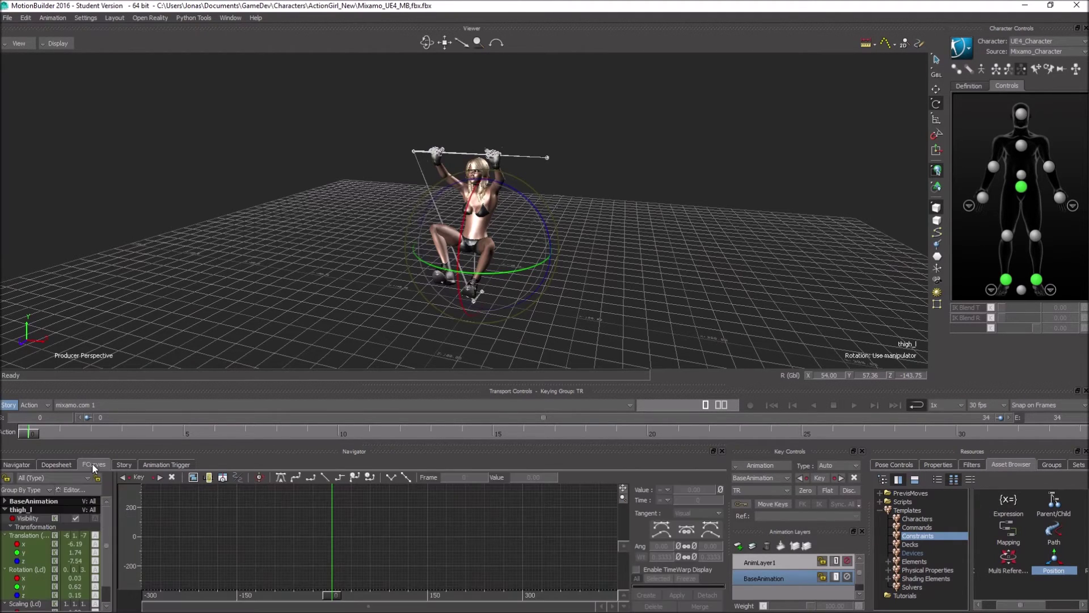
{"action": "left_click", "coordinate": [25, 571]}
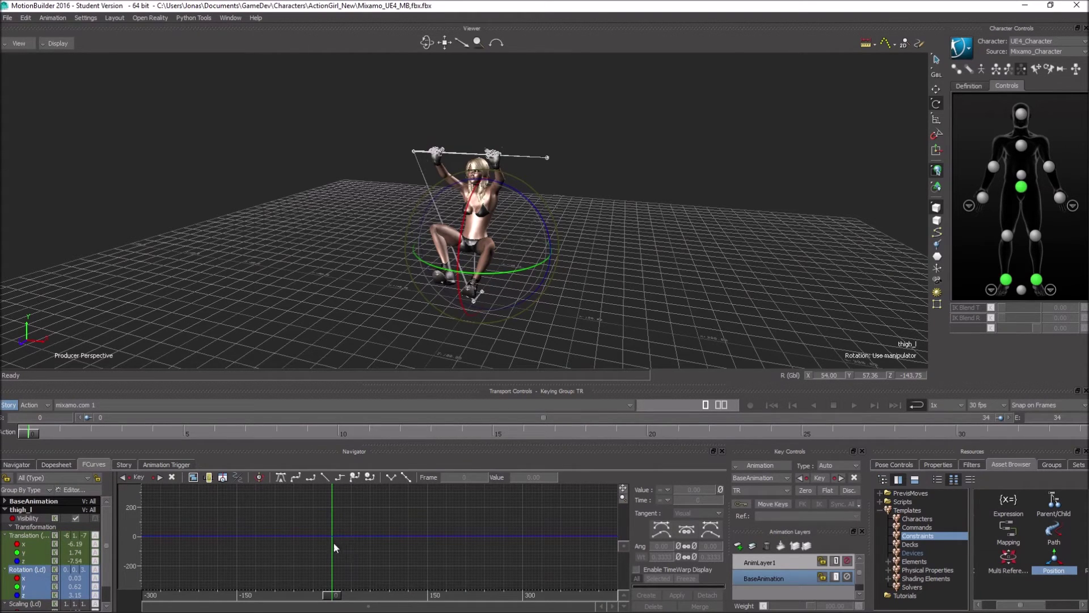
{"action": "left_click", "coordinate": [16, 465]}
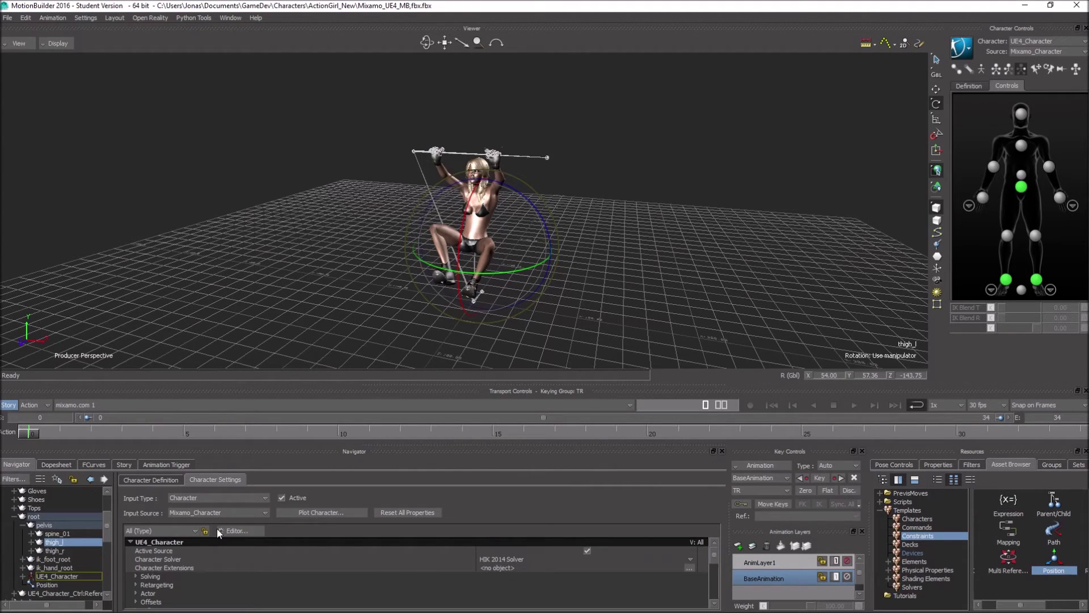
Collapse the root hierarchy and plot UE4_Character's animation from the Mixamo input onto its control rig
{"action": "left_click", "coordinate": [14, 517]}
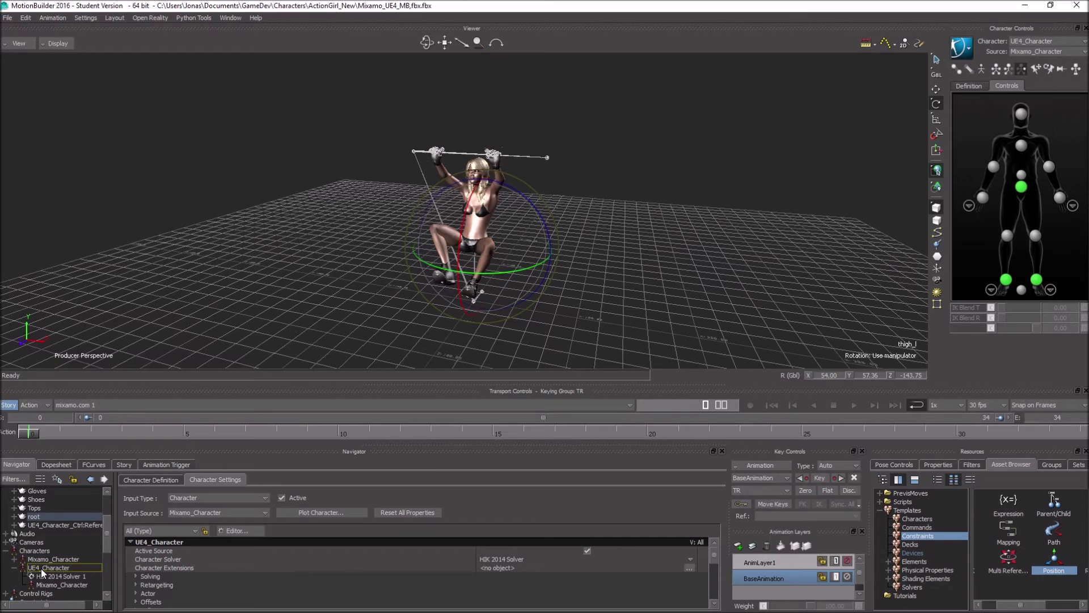
{"action": "left_click", "coordinate": [321, 513]}
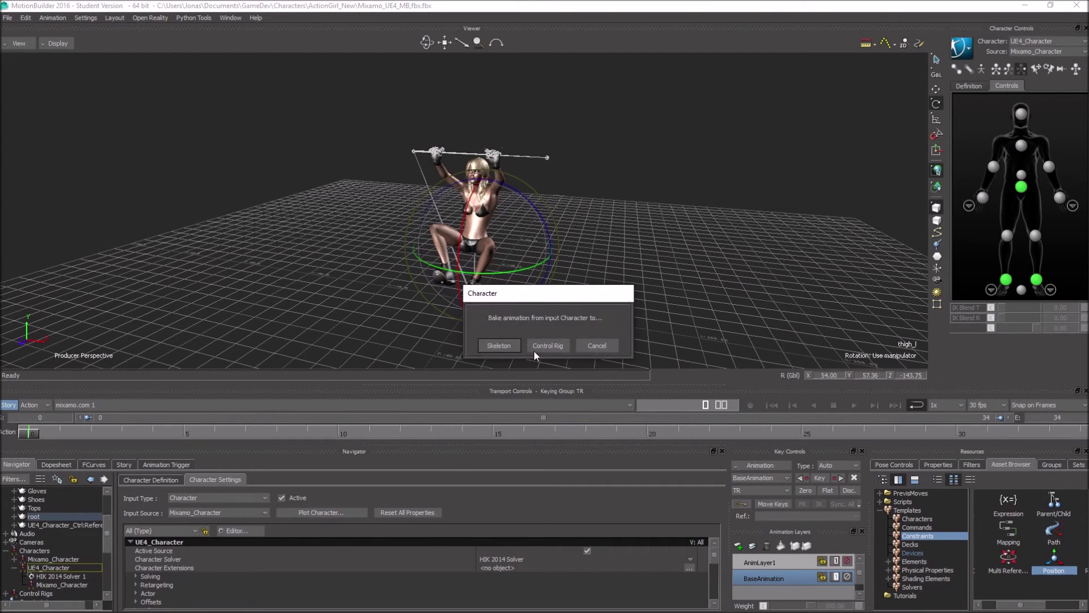
{"action": "left_click", "coordinate": [550, 345]}
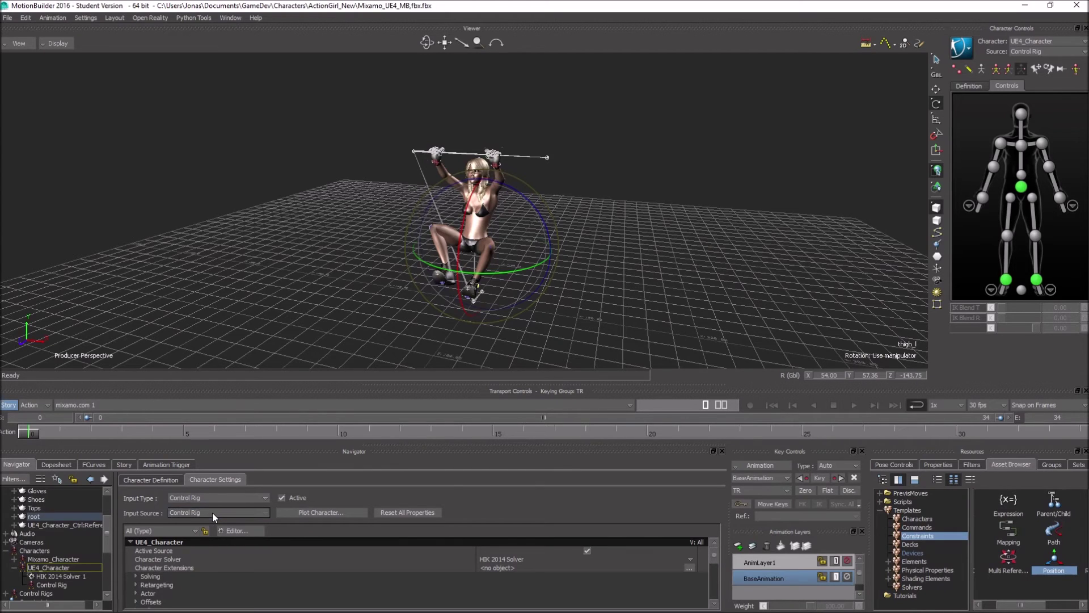
Play and stop UE4_Character's baked animation to check its motion on the control rig
{"action": "left_click", "coordinate": [210, 498]}
{"action": "left_click", "coordinate": [192, 515]}
{"action": "left_click", "coordinate": [853, 405]}
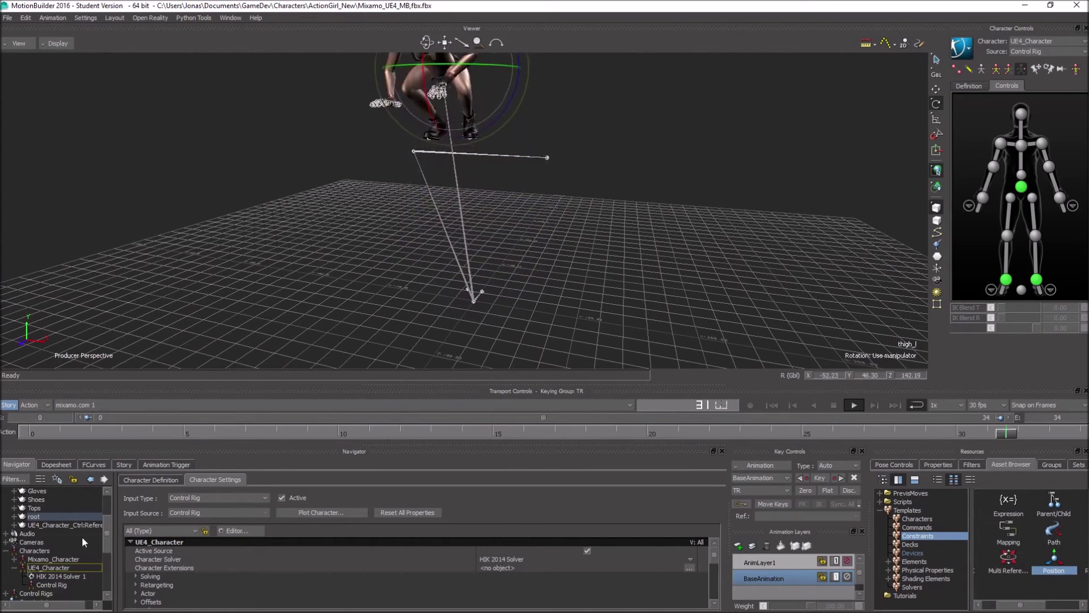
{"action": "left_click", "coordinate": [838, 406]}
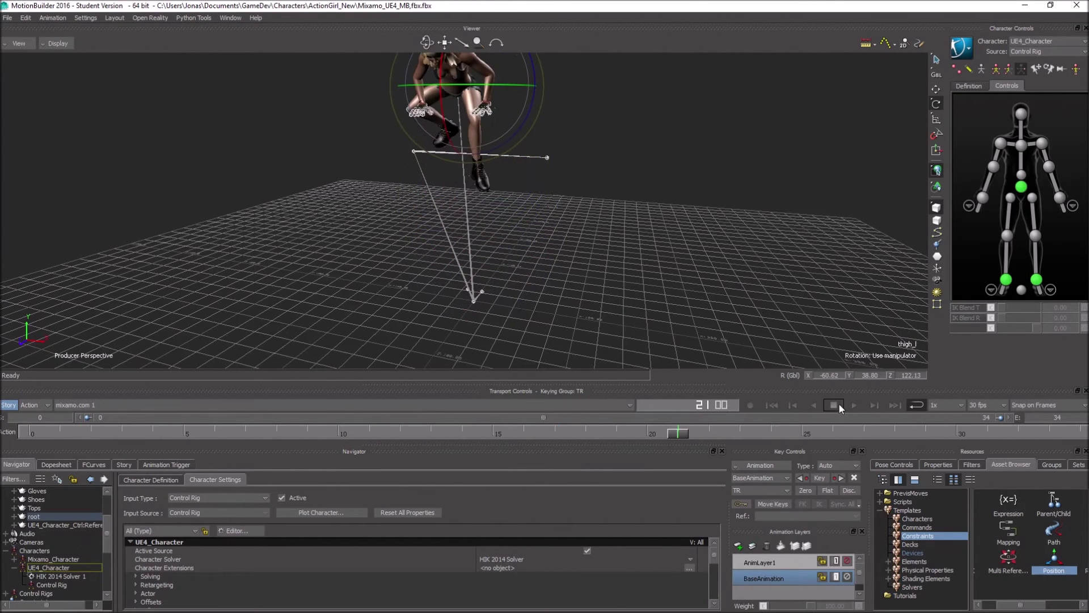
Examine the translation curves of the pelvis bone under root for keyframes
{"action": "left_click", "coordinate": [14, 516]}
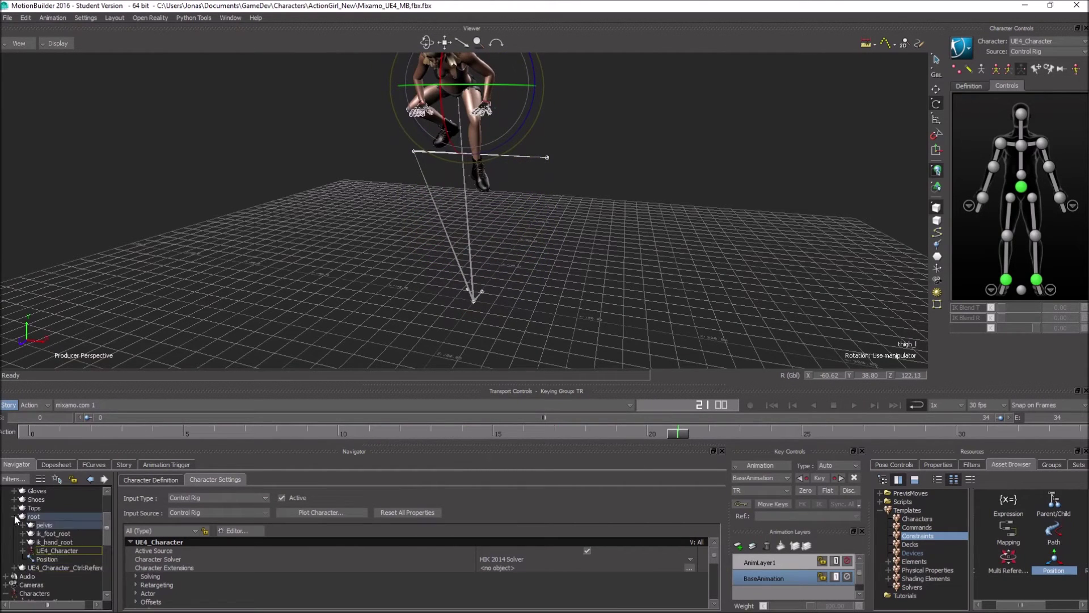
{"action": "left_click", "coordinate": [44, 525]}
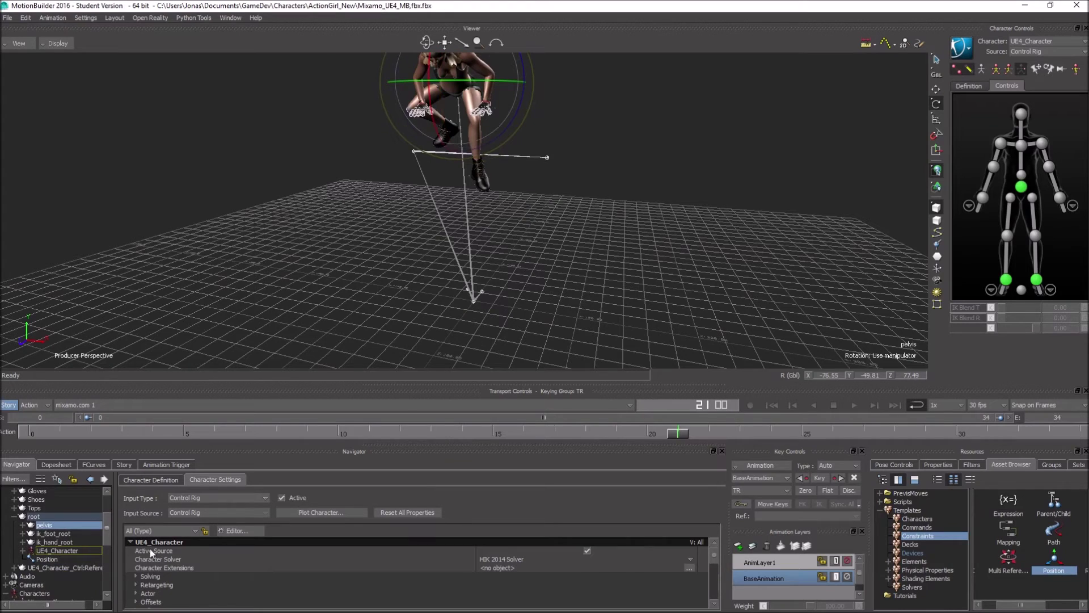
{"action": "left_click", "coordinate": [94, 465]}
{"action": "left_click", "coordinate": [37, 536]}
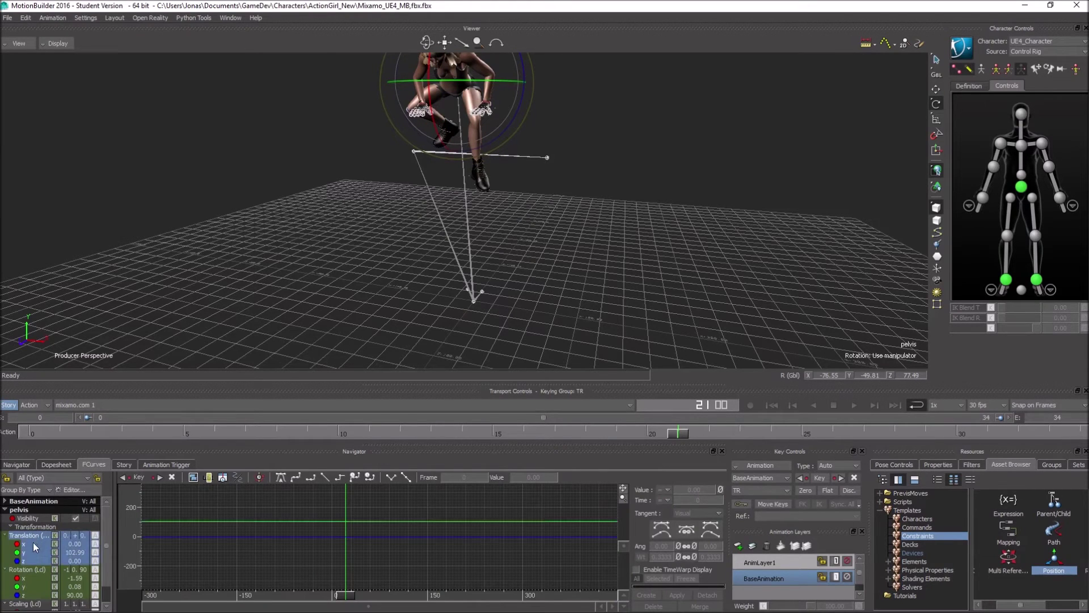
{"action": "left_click", "coordinate": [21, 464]}
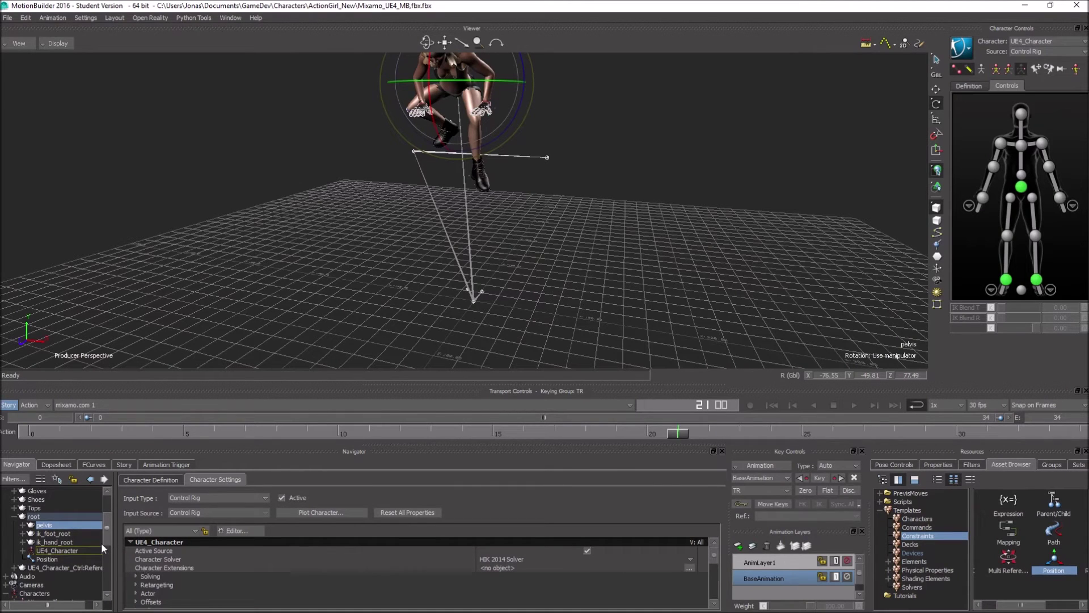
Examine the translation curves of UE4_Character's hips effector and view the character from the side
{"action": "left_click", "coordinate": [1021, 187]}
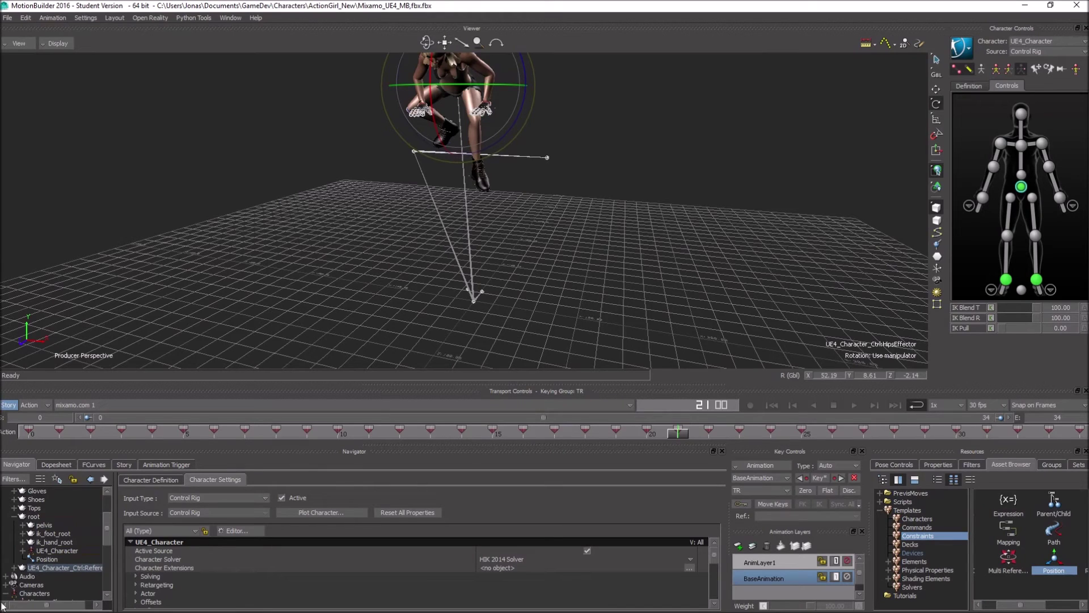
{"action": "left_click", "coordinate": [93, 465]}
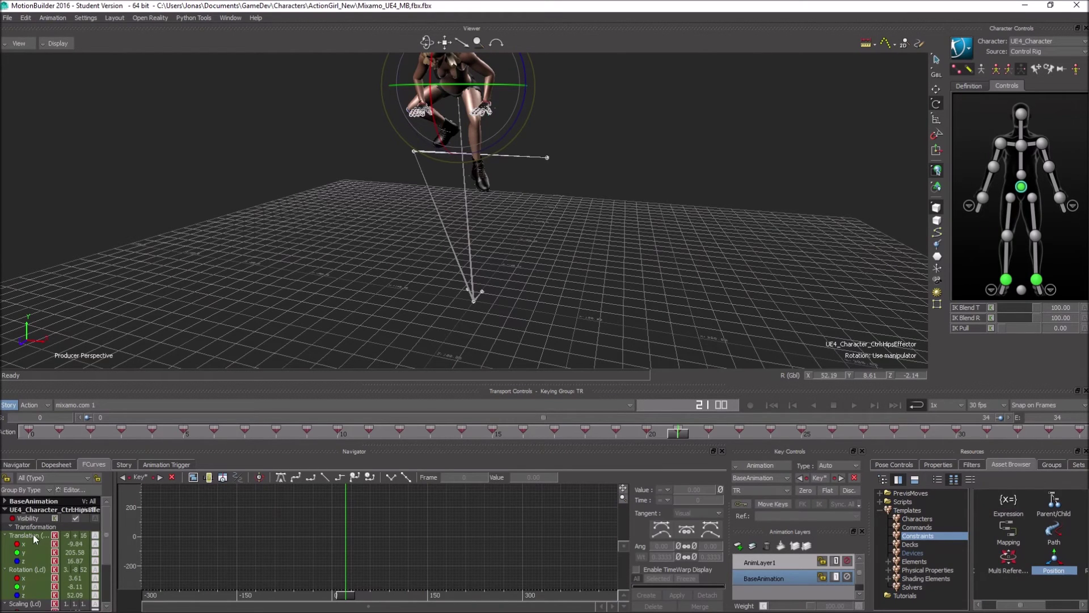
{"action": "left_click", "coordinate": [34, 536]}
{"action": "left_click_drag", "start_coordinate": [340, 549], "coordinate": [303, 582], "text": "ctrl"}
{"action": "left_click_drag", "start_coordinate": [478, 240], "coordinate": [434, 277], "text": "ctrl+shift"}
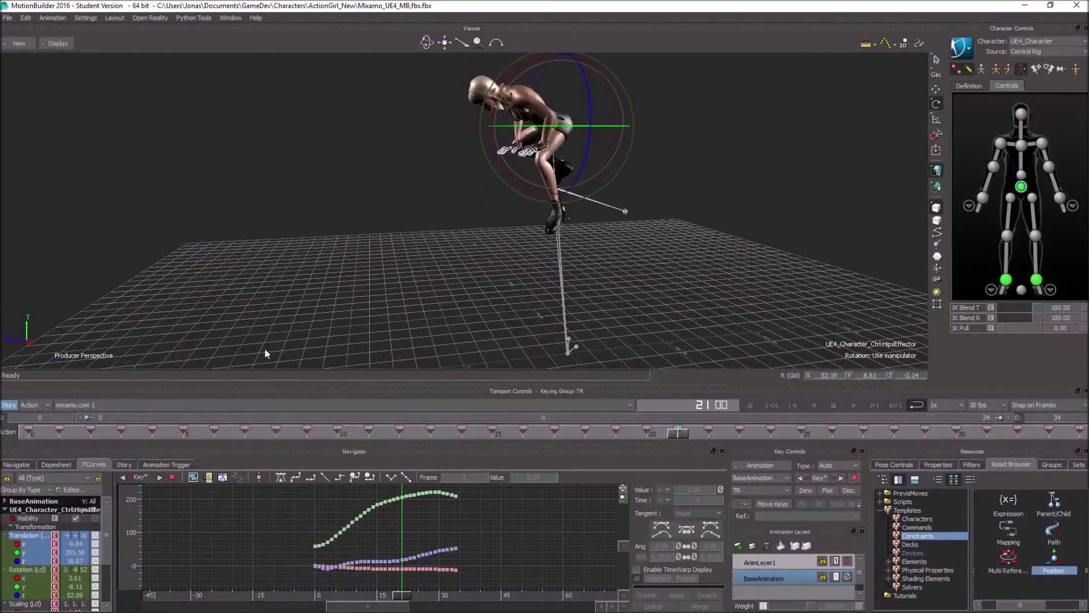
Return the timeline to frame 0 and open the settings of the existing Position constraint
{"action": "left_click_drag", "start_coordinate": [679, 434], "coordinate": [32, 436]}
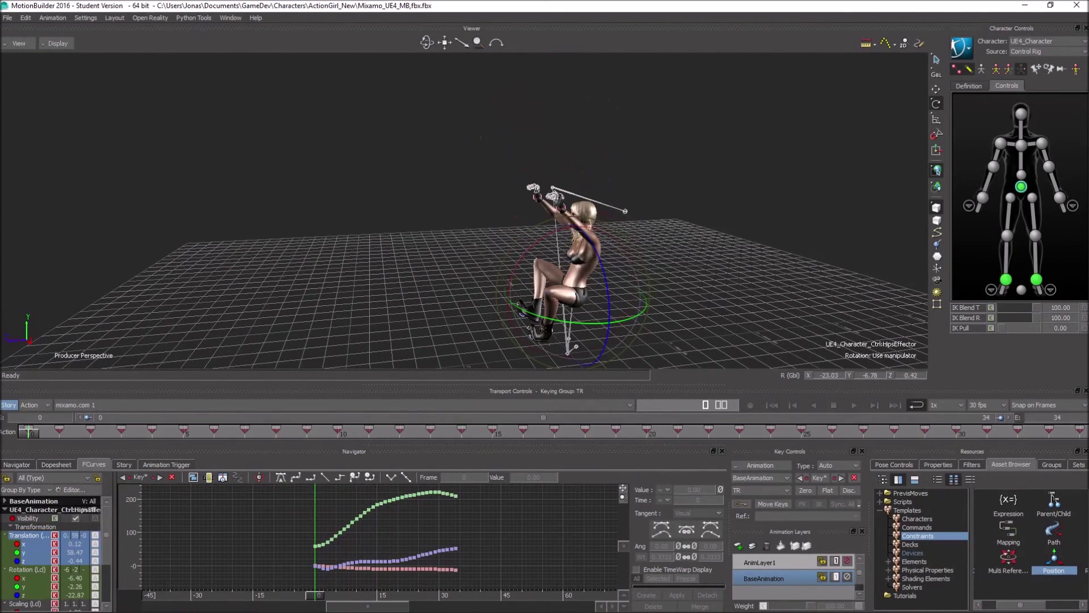
{"action": "left_click", "coordinate": [16, 464]}
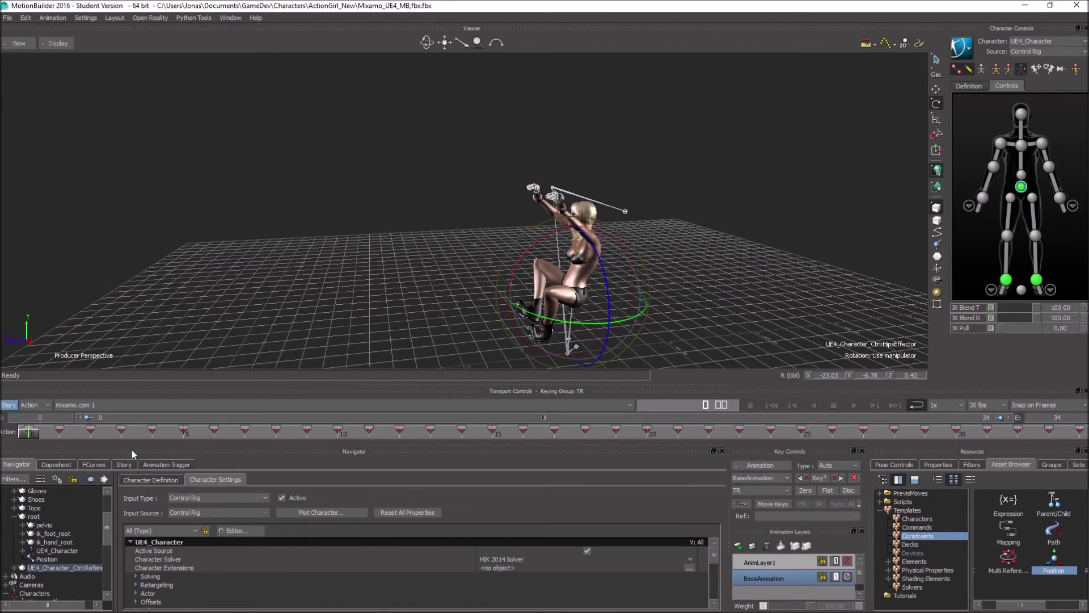
{"action": "mouse_move", "coordinate": [34, 434]}
{"action": "left_mouse_down"}
{"action": "mouse_move", "coordinate": [426, 446]}
{"action": "mouse_move", "coordinate": [1027, 438]}
{"action": "mouse_move", "coordinate": [31, 464]}
{"action": "left_mouse_up"}
{"action": "scroll", "coordinate": [53, 566], "scroll_direction": "down", "scroll_amount": 5}
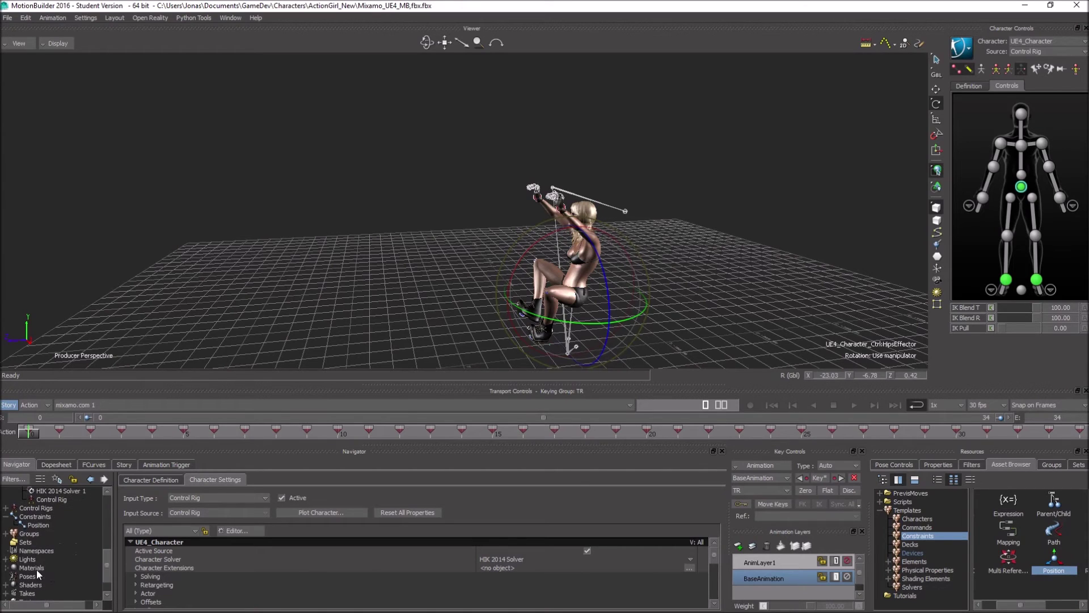
{"action": "left_click", "coordinate": [6, 516]}
{"action": "left_click", "coordinate": [6, 516]}
{"action": "left_click", "coordinate": [42, 525]}
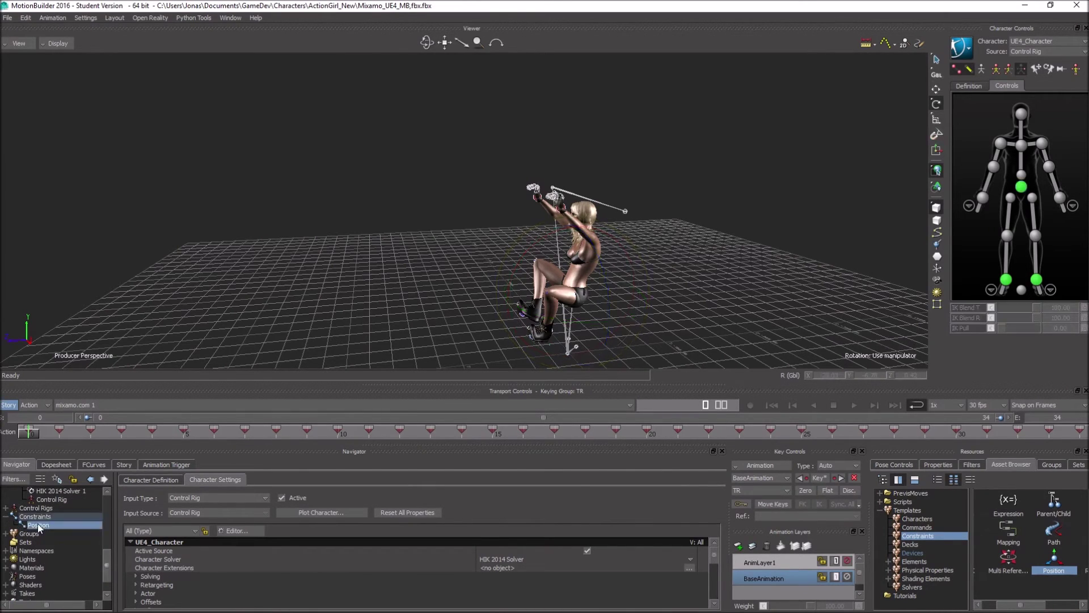
Assign UE4_Character's HipsEffector as Source 1 of the root's Position constraint and activate it with Snap
{"action": "scroll", "coordinate": [59, 538], "scroll_direction": "up", "scroll_amount": 3}
{"action": "scroll", "coordinate": [56, 537], "scroll_direction": "up", "scroll_amount": 2}
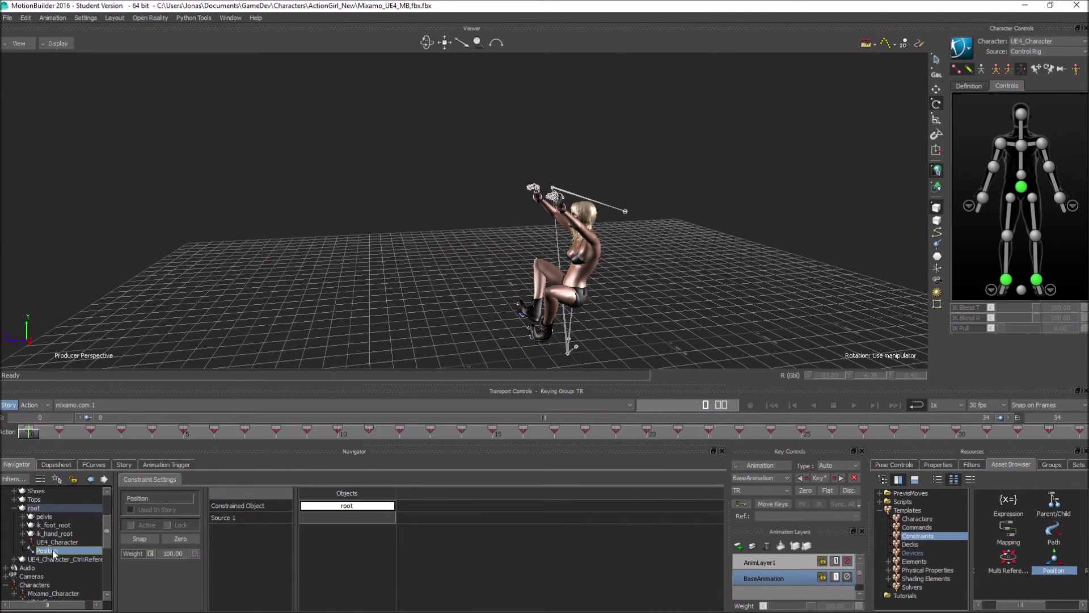
{"action": "left_click", "coordinate": [1021, 188]}
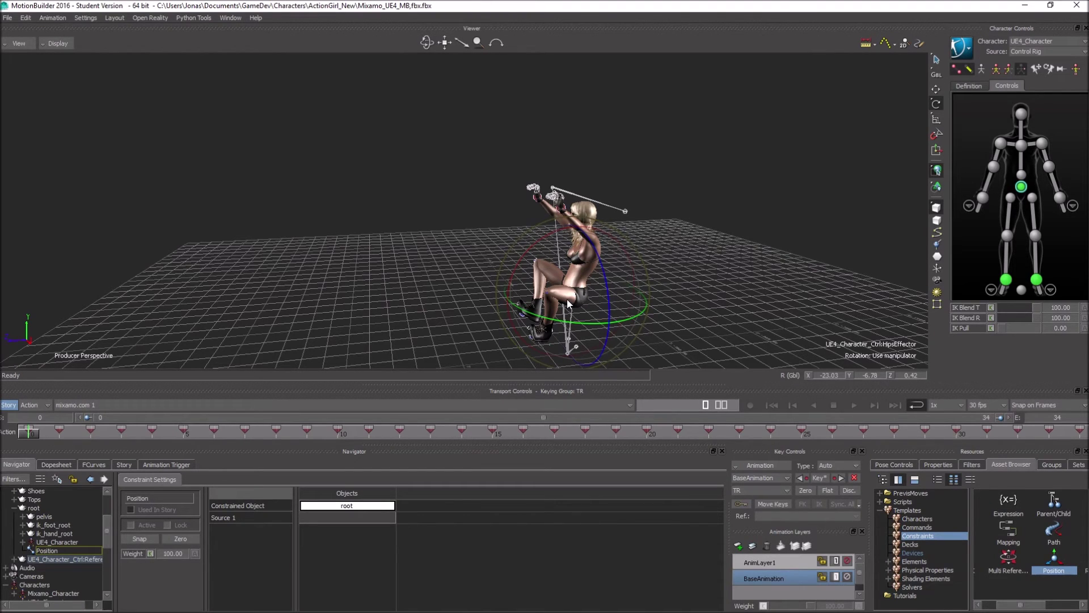
{"action": "left_click_drag", "start_coordinate": [568, 304], "coordinate": [352, 519], "text": "alt"}
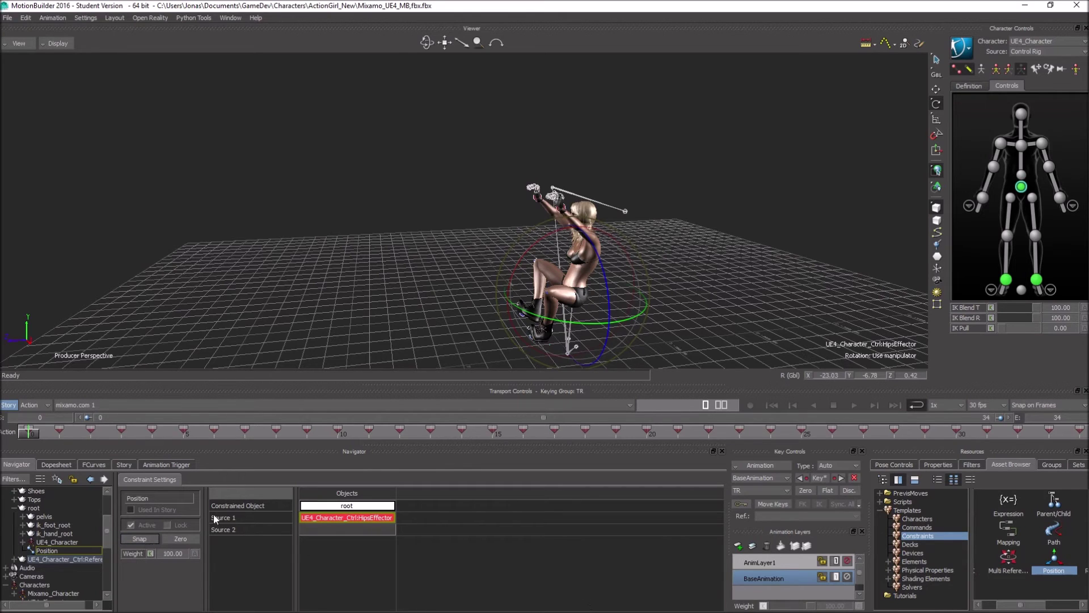
Play the constrained animation to check how the root follows the hips, ending back at frame 0
{"action": "left_click", "coordinate": [854, 405]}
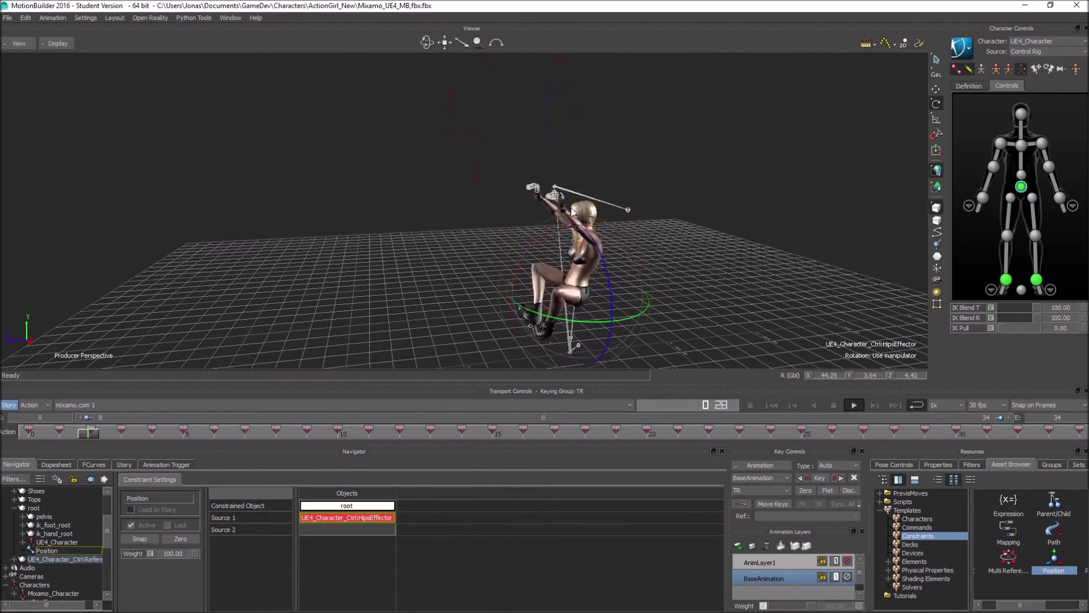
{"action": "left_click_drag", "start_coordinate": [649, 244], "coordinate": [387, 213], "text": "ctrl"}
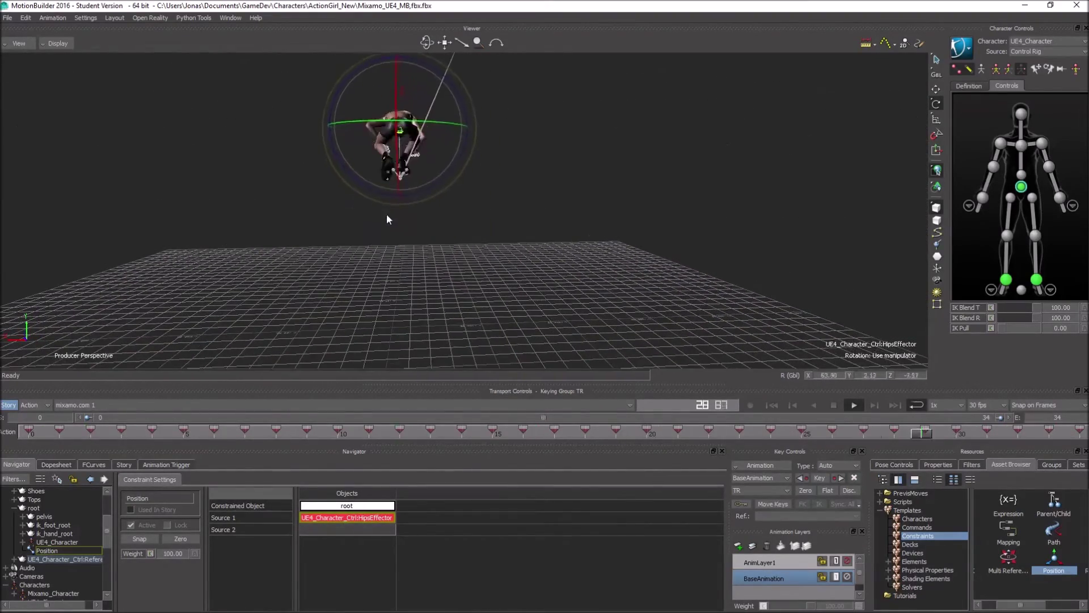
{"action": "left_click", "coordinate": [833, 406]}
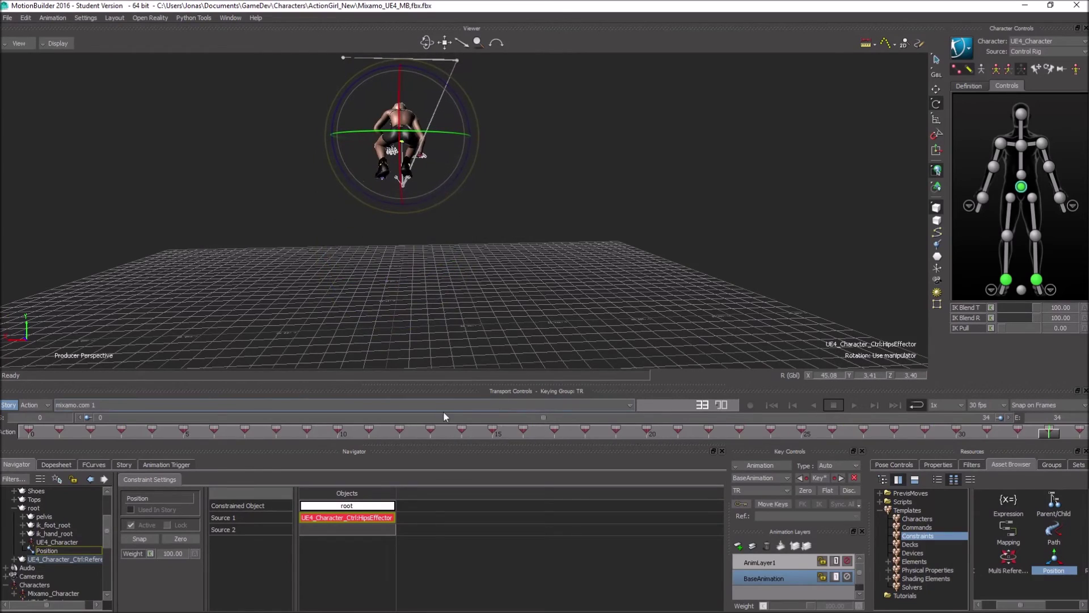
{"action": "left_click_drag", "start_coordinate": [352, 190], "coordinate": [454, 253], "text": "ctrl+shift"}
{"action": "left_click_drag", "start_coordinate": [1054, 435], "coordinate": [34, 437]}
Inspect the root's position relative to the hips and feet up close at frames 0 and 34
{"action": "left_click_drag", "start_coordinate": [408, 324], "coordinate": [655, 243], "text": "shift"}
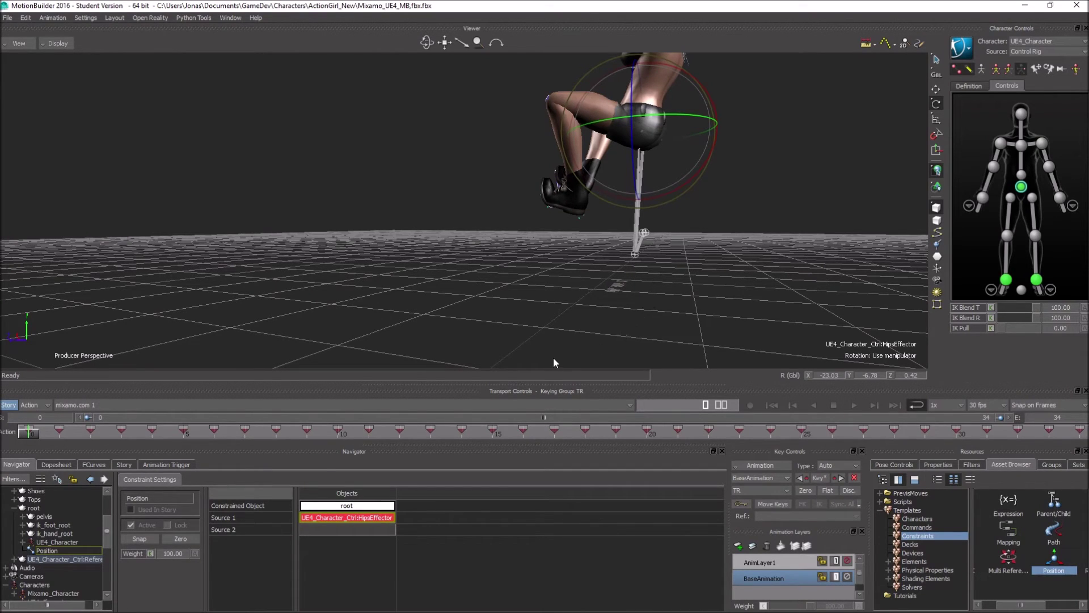
{"action": "left_click_drag", "start_coordinate": [570, 275], "coordinate": [508, 291], "text": "ctrl+shift"}
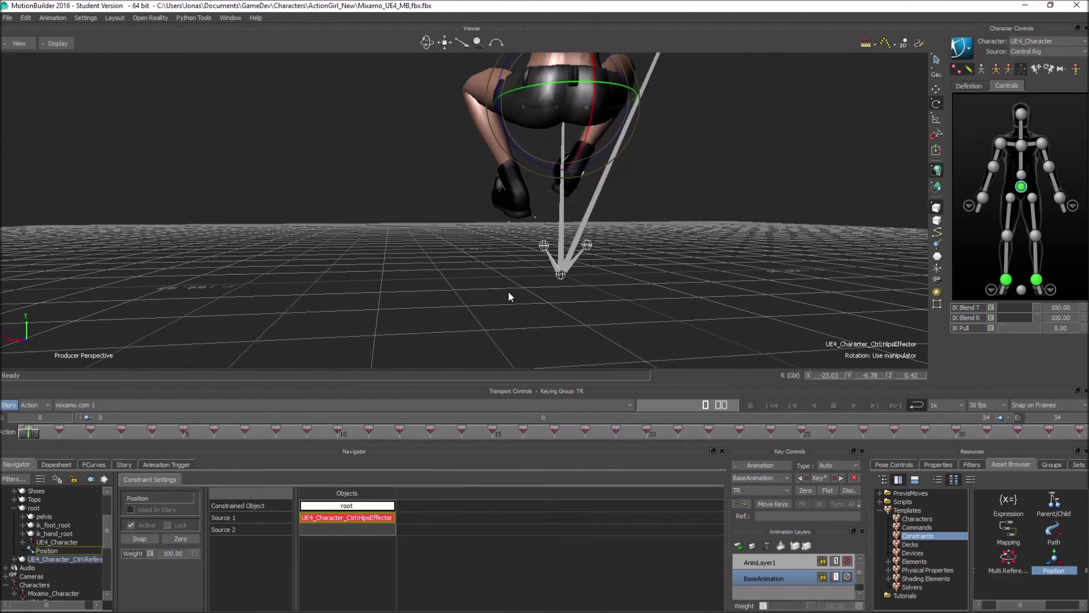
{"action": "left_click_drag", "start_coordinate": [457, 255], "coordinate": [371, 253], "text": "ctrl"}
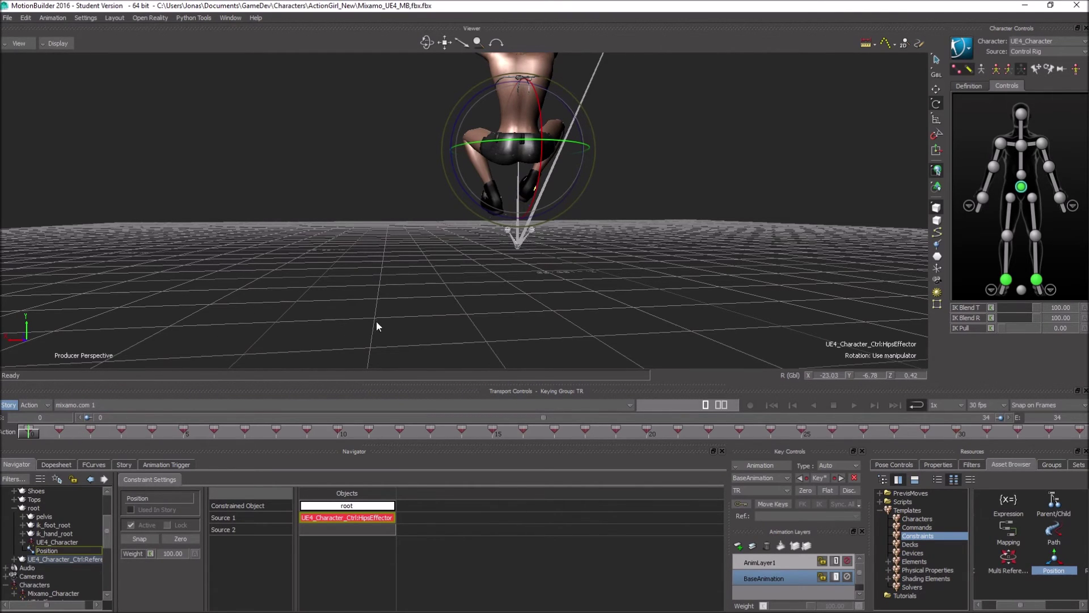
{"action": "left_click_drag", "start_coordinate": [33, 440], "coordinate": [1081, 435]}
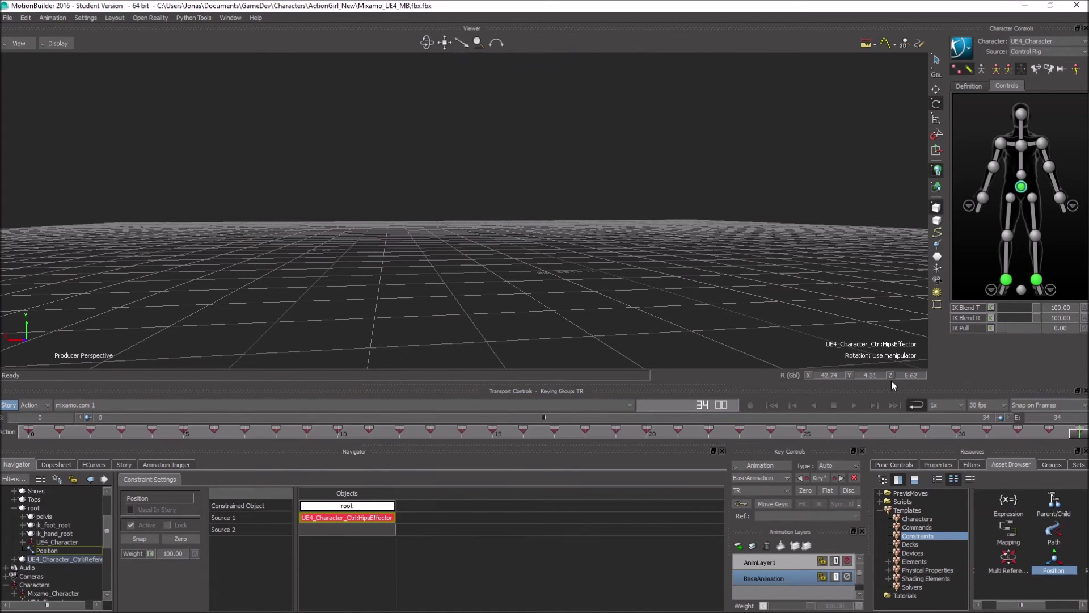
{"action": "left_click_drag", "start_coordinate": [403, 97], "coordinate": [489, 259], "text": "shift"}
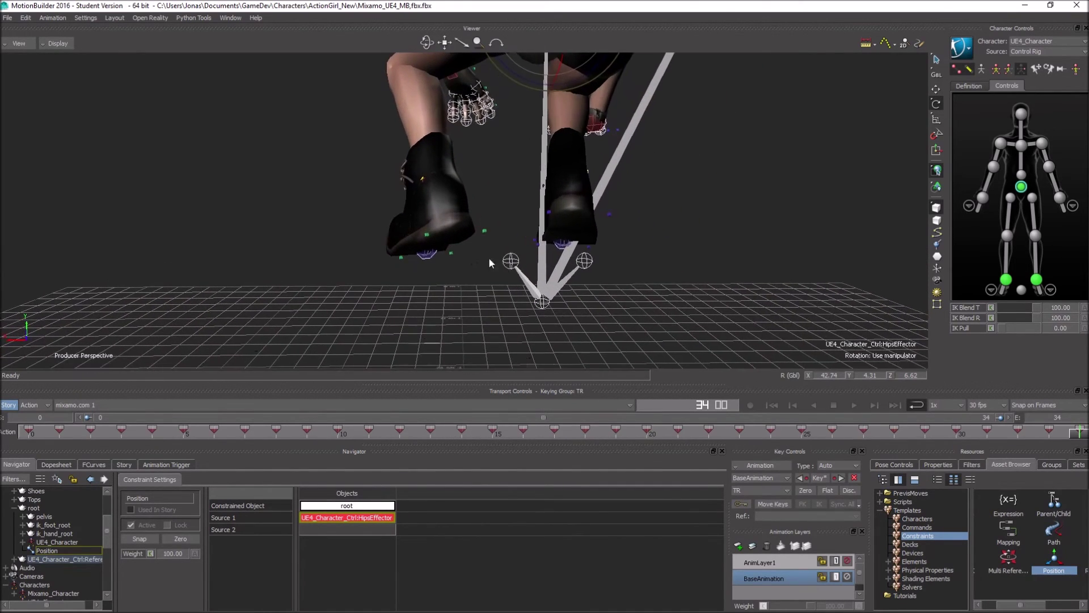
{"action": "left_click_drag", "start_coordinate": [359, 259], "coordinate": [570, 230], "text": "ctrl+shift"}
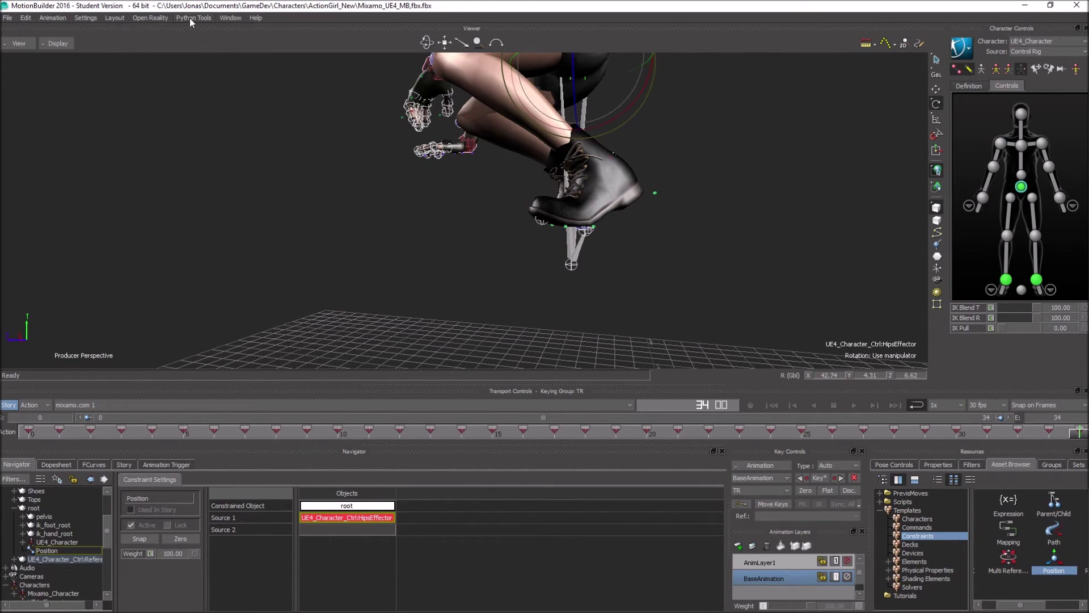
View the hips effector's translation curves in a separate, enlarged FCurves window, framing all keys, and close it
{"action": "left_click", "coordinate": [227, 18]}
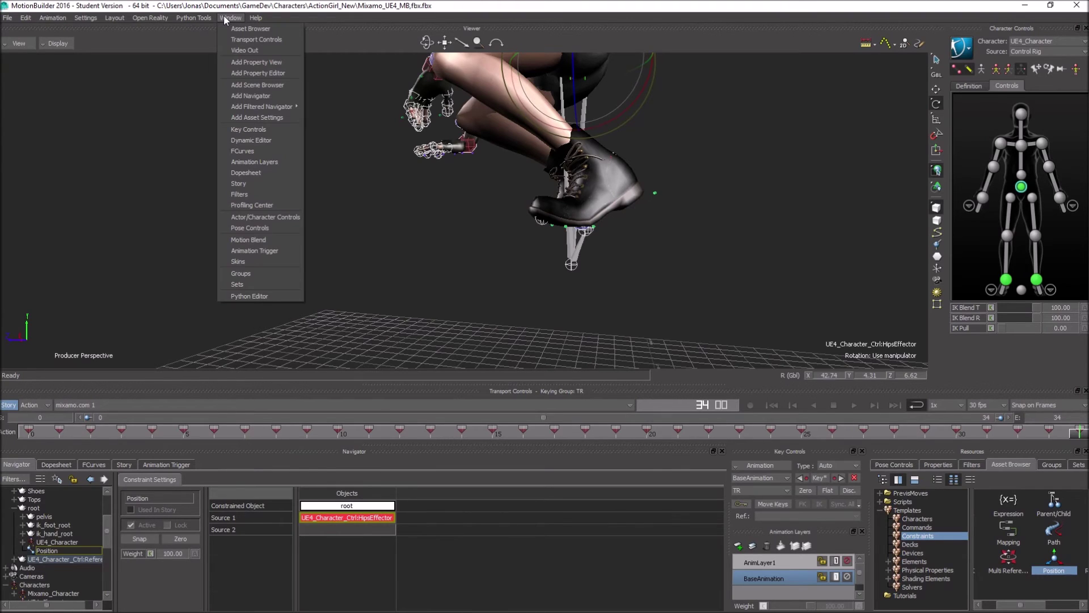
{"action": "left_click", "coordinate": [253, 151]}
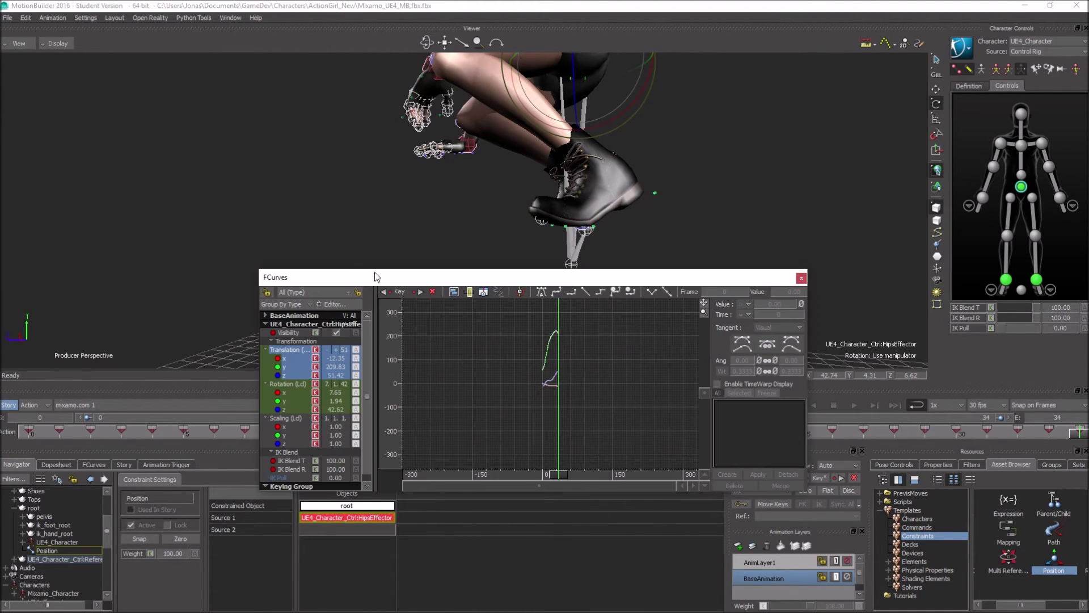
{"action": "left_click_drag", "start_coordinate": [377, 270], "coordinate": [324, 120]}
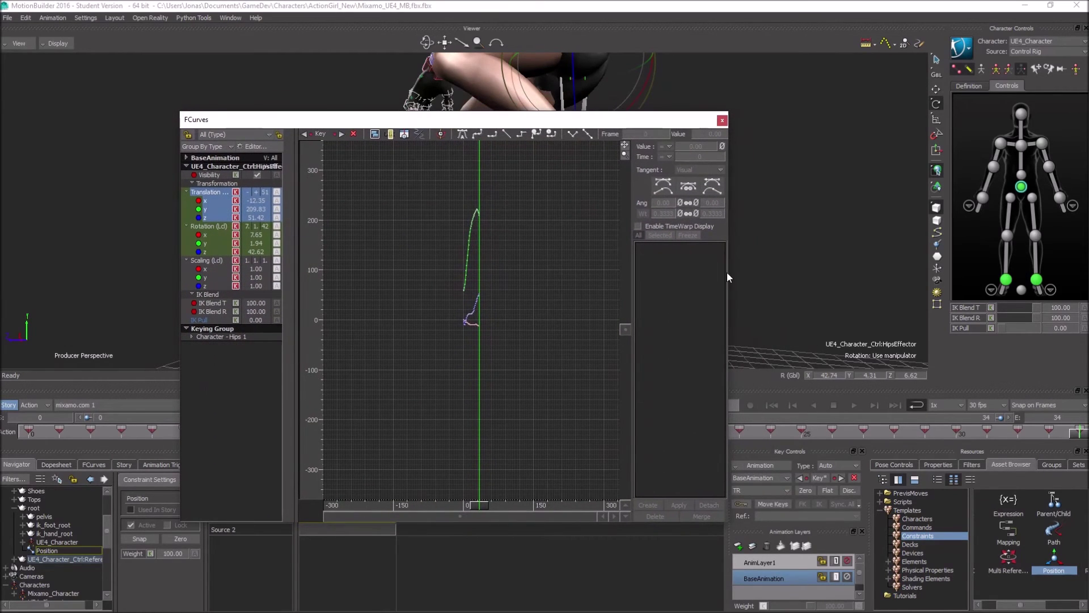
{"action": "left_click_drag", "start_coordinate": [728, 277], "coordinate": [929, 278]}
{"action": "left_click_drag", "start_coordinate": [512, 206], "coordinate": [662, 342]}
{"action": "key", "text": "a"}
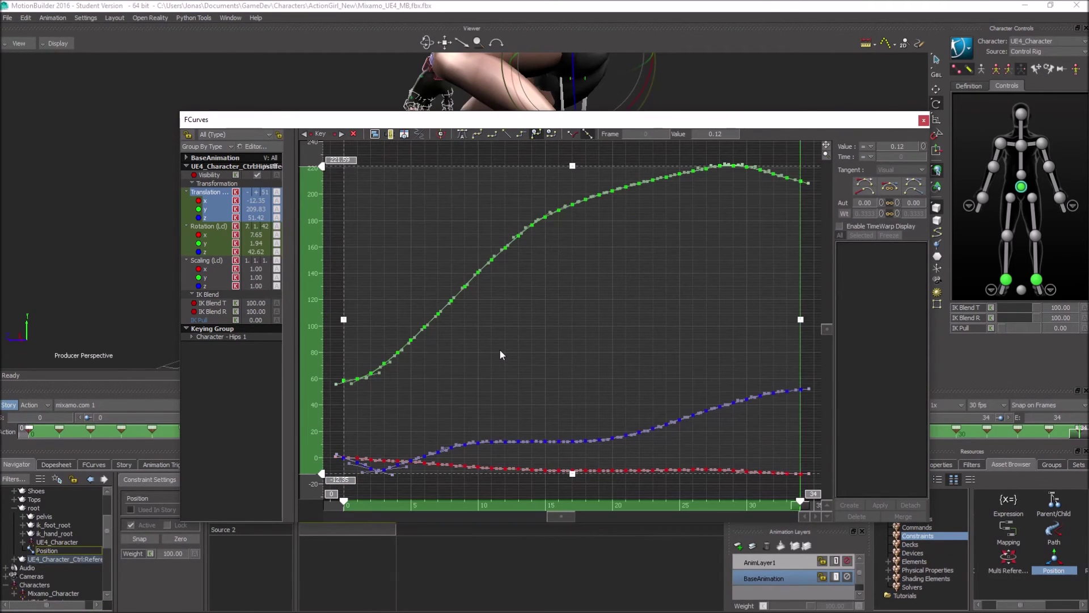
{"action": "left_click", "coordinate": [923, 120]}
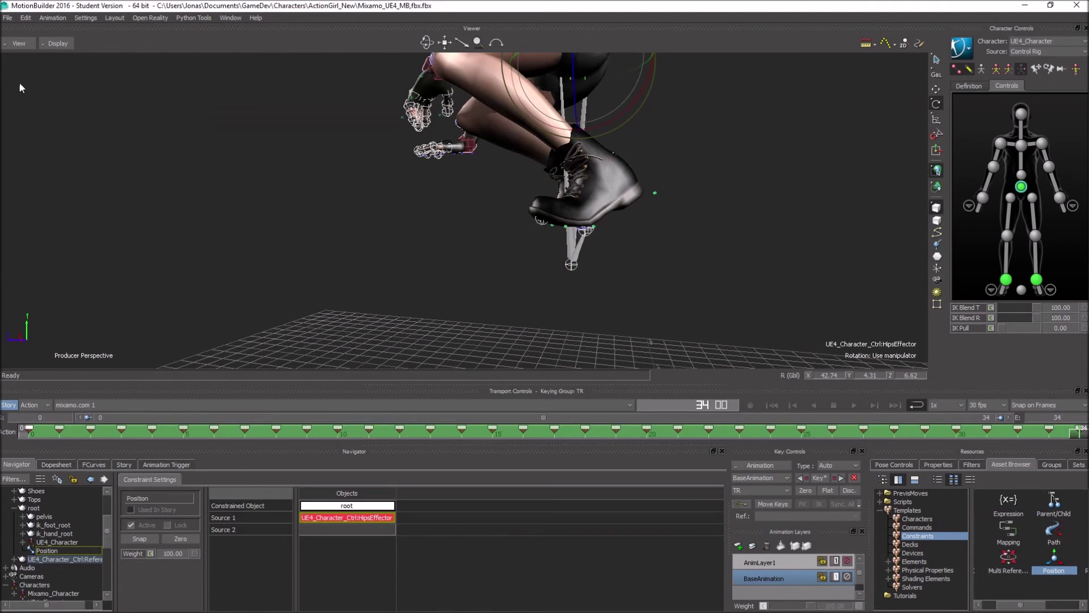
Reopen the floating FCurves window above the constraint settings and show the hips effector's translation curves
{"action": "left_click", "coordinate": [230, 18]}
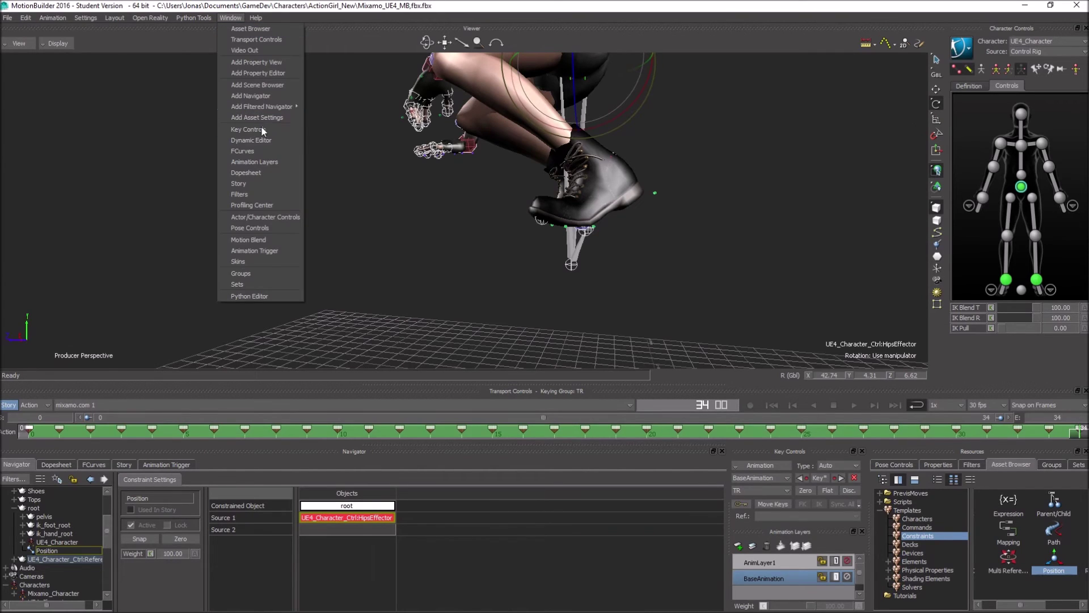
{"action": "left_click", "coordinate": [269, 151]}
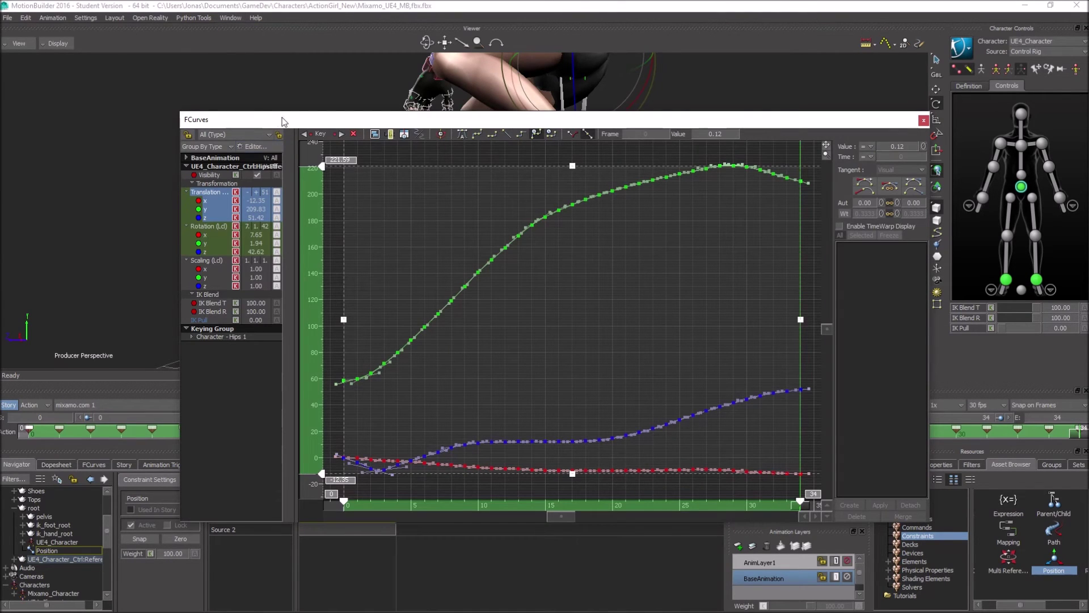
{"action": "left_click", "coordinate": [99, 466]}
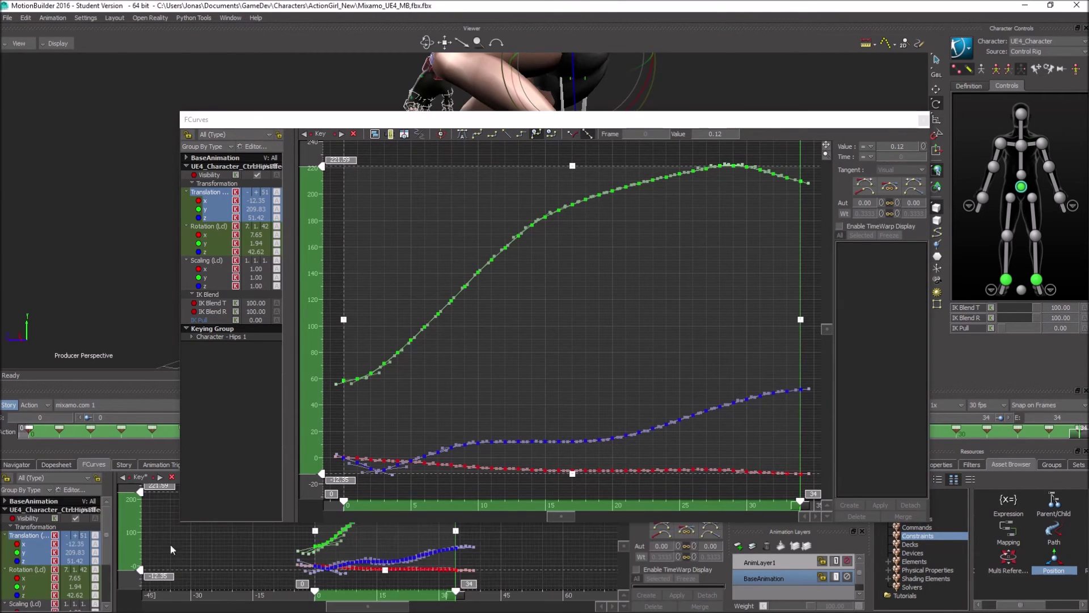
{"action": "left_click", "coordinate": [15, 467]}
{"action": "left_click_drag", "start_coordinate": [444, 121], "coordinate": [408, 91]}
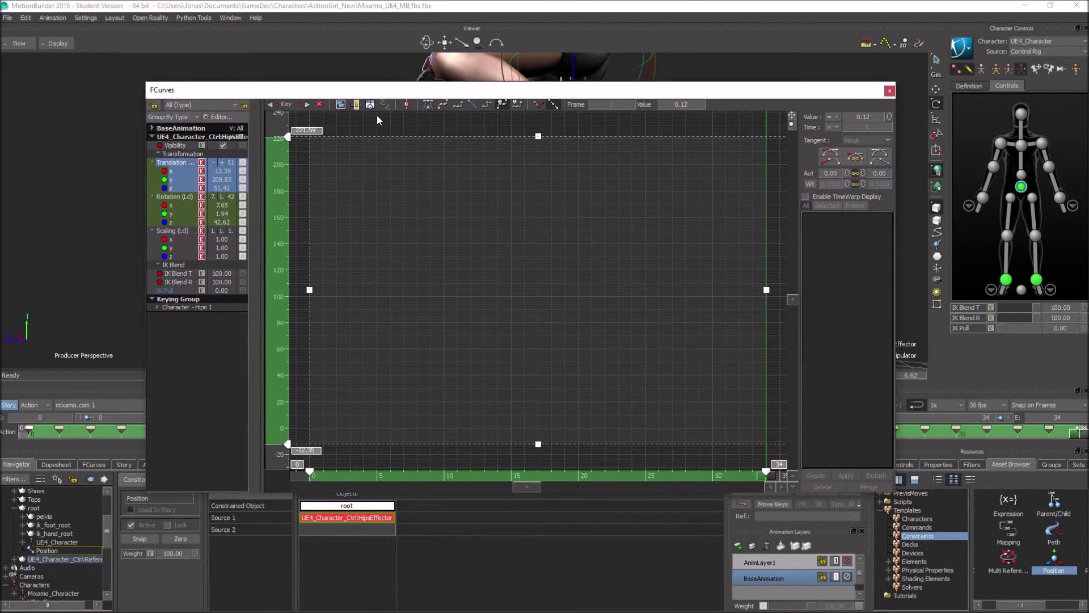
{"action": "left_click", "coordinate": [1022, 187]}
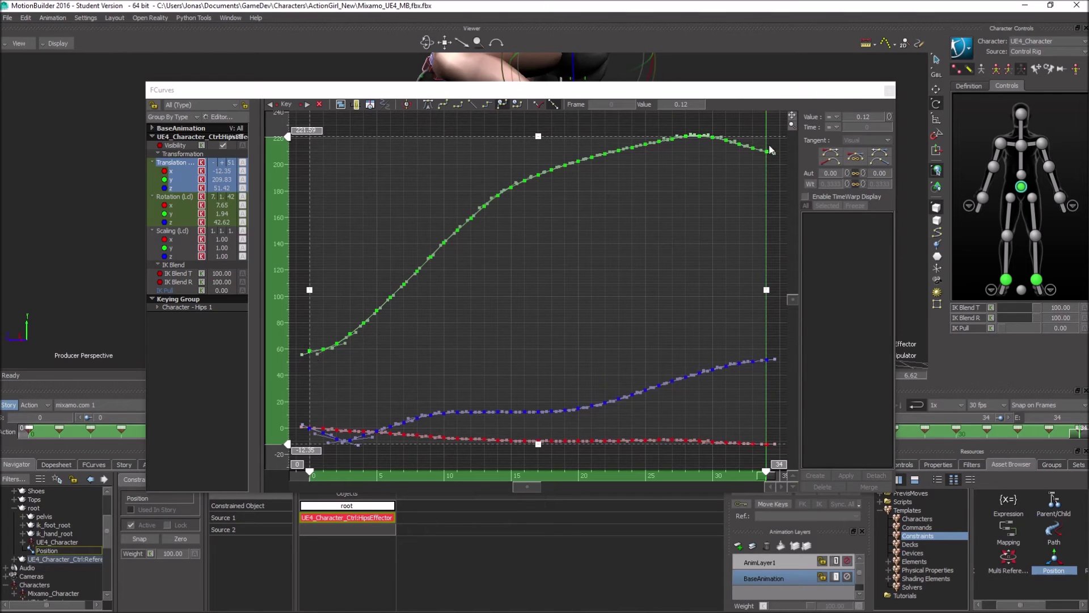
Close the floating FCurves window and select the joint beneath the character's feet
{"action": "left_click_drag", "start_coordinate": [816, 94], "coordinate": [720, 62]}
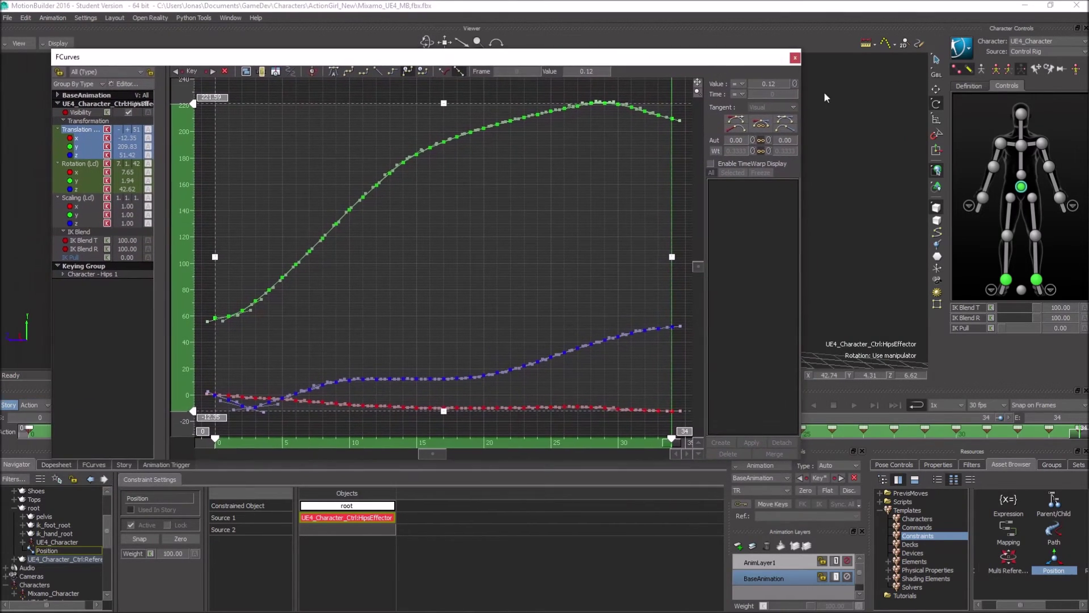
{"action": "left_click", "coordinate": [795, 58]}
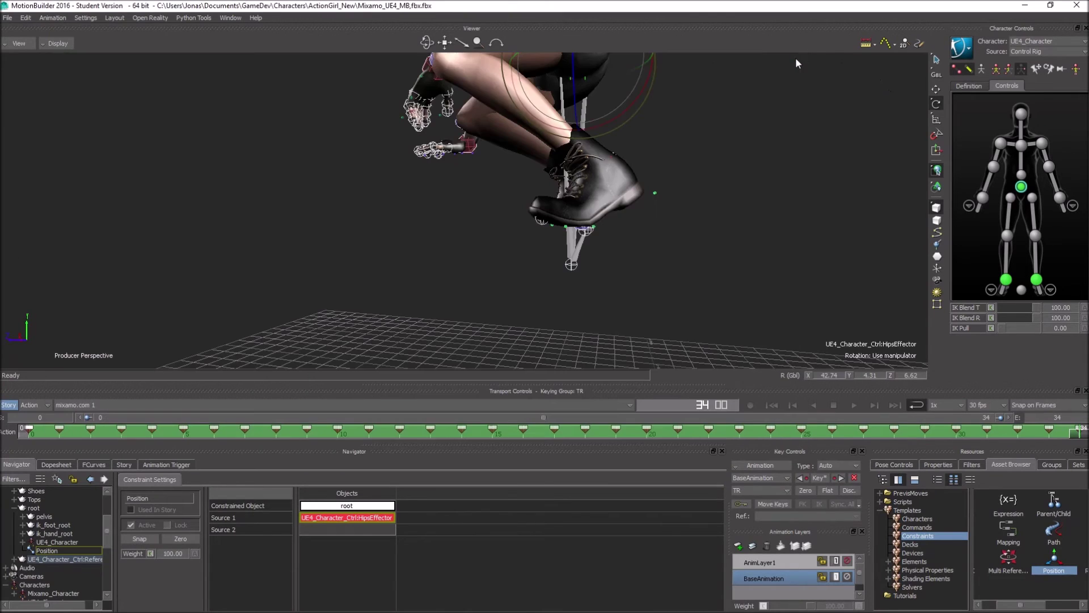
{"action": "left_click", "coordinate": [571, 265]}
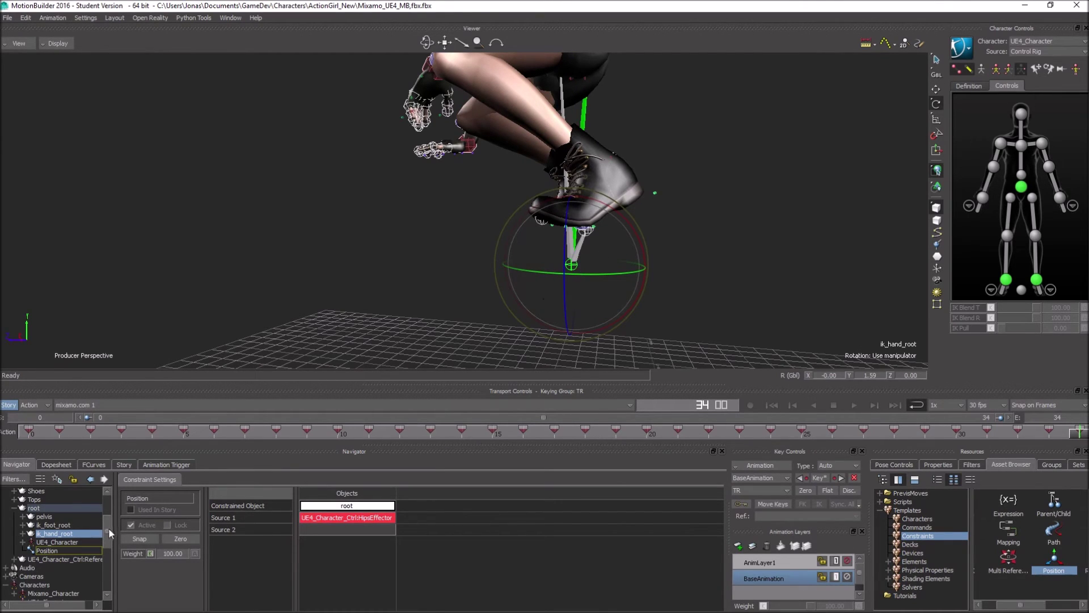
Deactivate the root's Position constraint and scrub the animation to check the root without it, ending at frame 34
{"action": "left_click", "coordinate": [52, 550]}
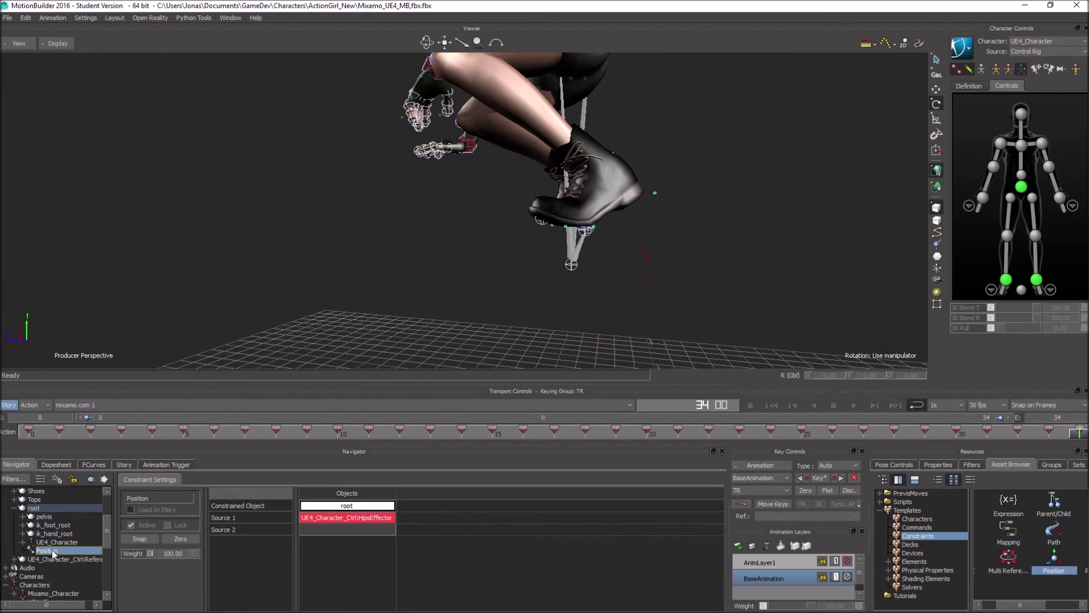
{"action": "left_click", "coordinate": [133, 524]}
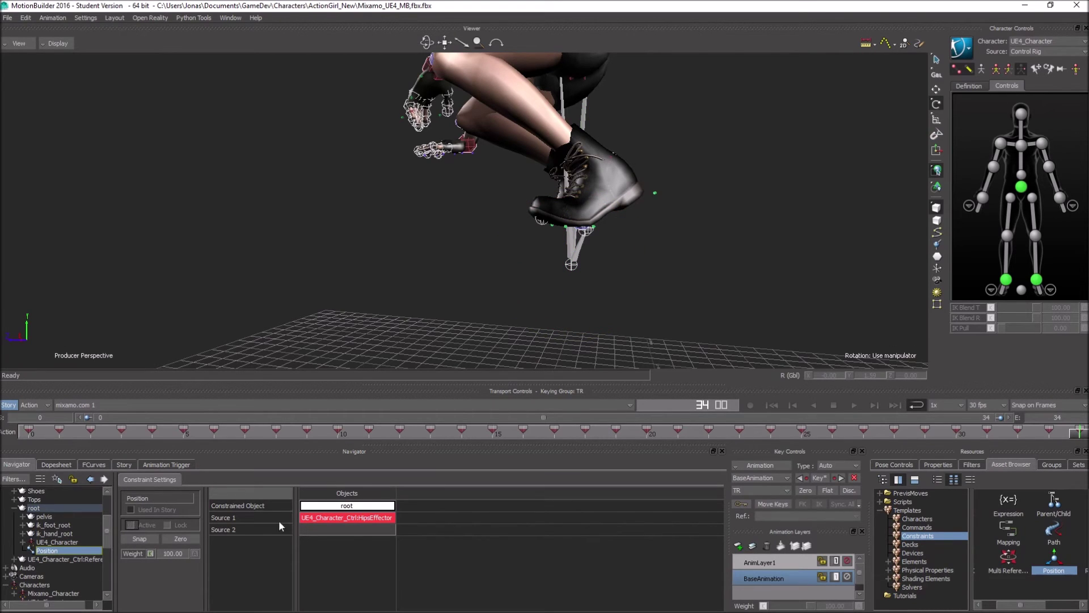
{"action": "left_click_drag", "start_coordinate": [1044, 438], "coordinate": [400, 438]}
{"action": "left_click_drag", "start_coordinate": [481, 434], "coordinate": [1085, 434]}
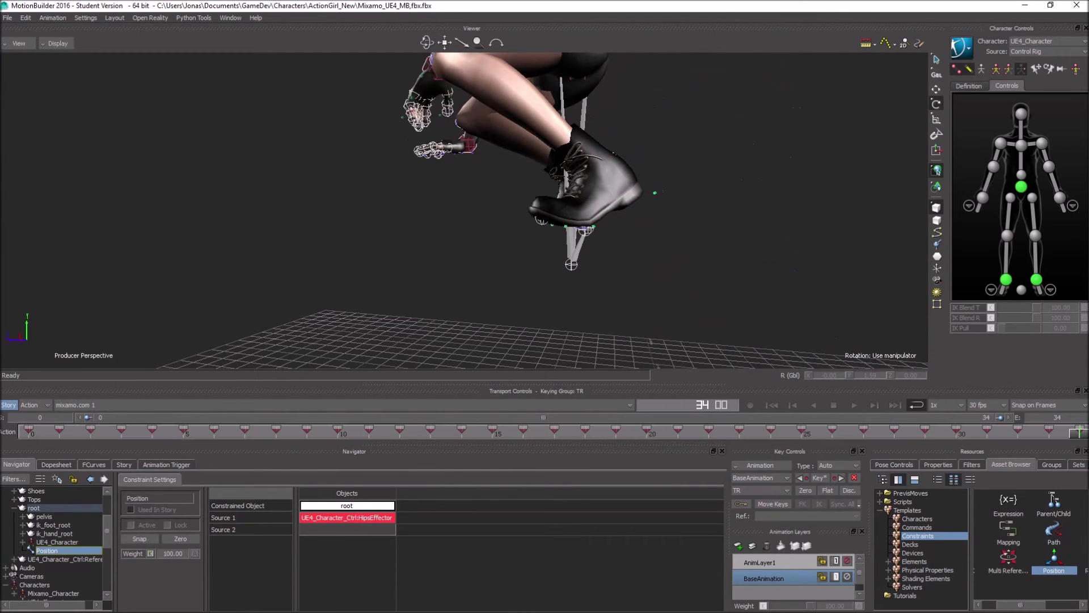
Plot all properties with the Position constraint active to bake the root's motion, and deactivate the constraint
{"action": "left_click", "coordinate": [131, 525]}
{"action": "left_click_drag", "start_coordinate": [1081, 437], "coordinate": [1080, 469]}
{"action": "left_click", "coordinate": [756, 467]}
{"action": "left_click", "coordinate": [772, 499]}
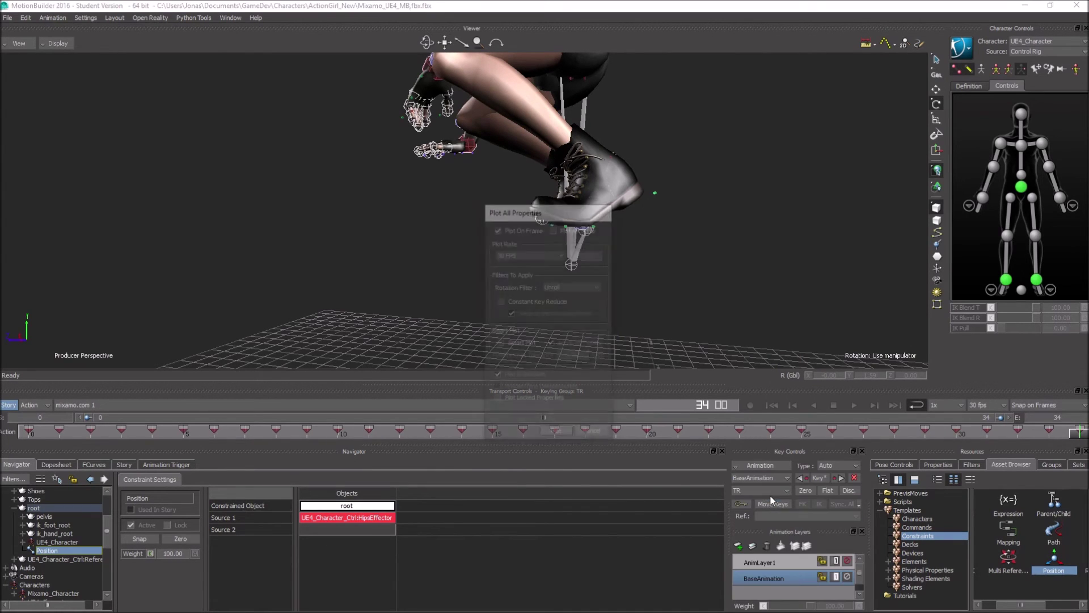
{"action": "left_click", "coordinate": [555, 433]}
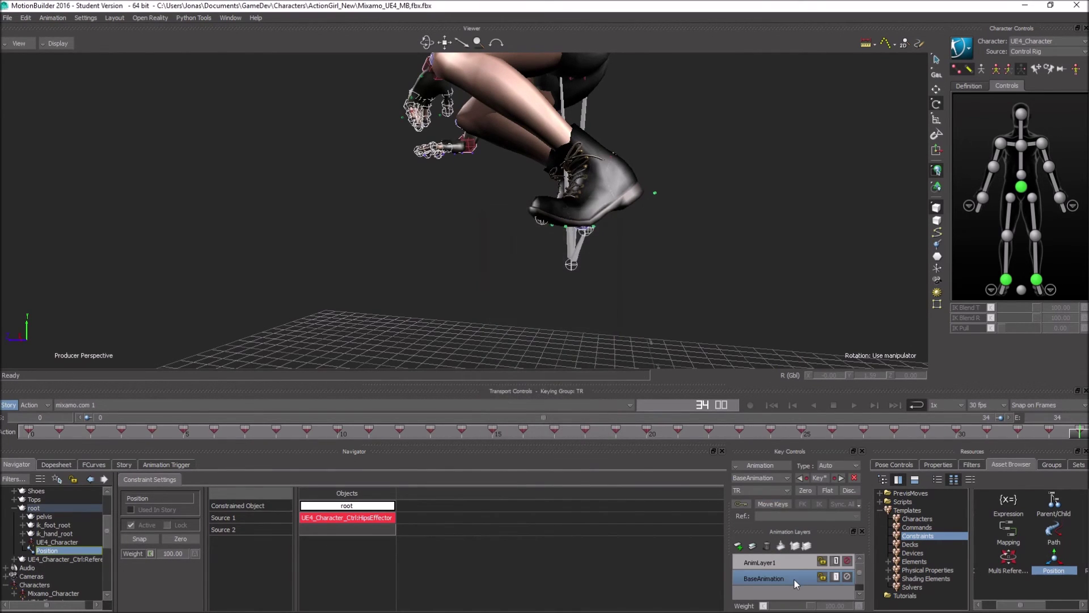
{"action": "left_click", "coordinate": [131, 525]}
{"action": "mouse_move", "coordinate": [1076, 433]}
{"action": "left_mouse_down"}
{"action": "mouse_move", "coordinate": [260, 439]}
{"action": "mouse_move", "coordinate": [1013, 443]}
{"action": "mouse_move", "coordinate": [46, 443]}
{"action": "mouse_move", "coordinate": [1081, 433]}
{"action": "left_mouse_up"}
Show the root's plotted translation curves in a separate FCurves window above the constraint settings
{"action": "left_click", "coordinate": [34, 509]}
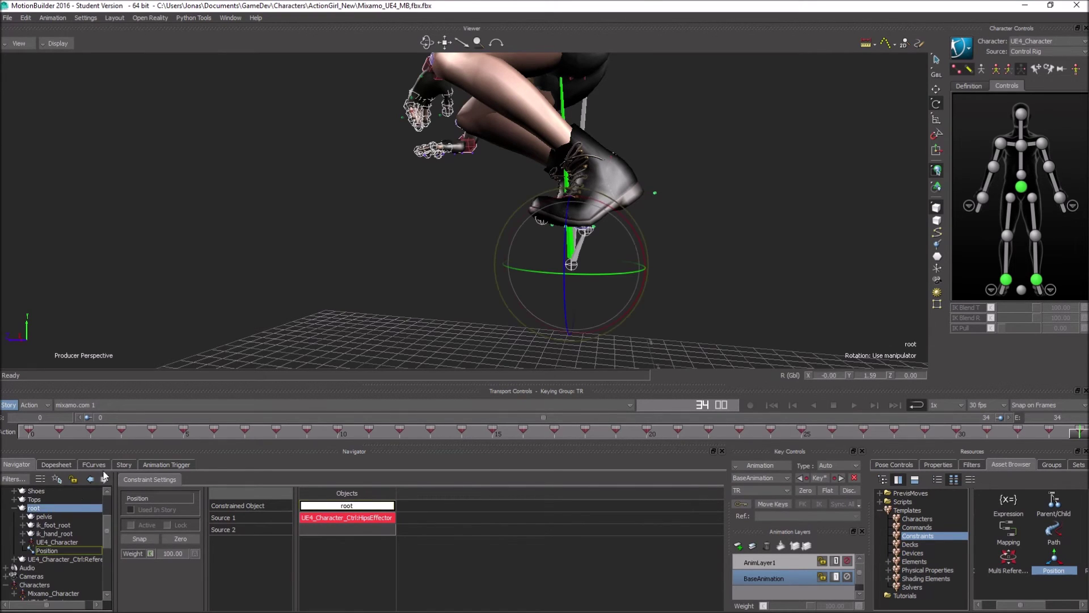
{"action": "left_click", "coordinate": [93, 465]}
{"action": "left_click", "coordinate": [31, 537]}
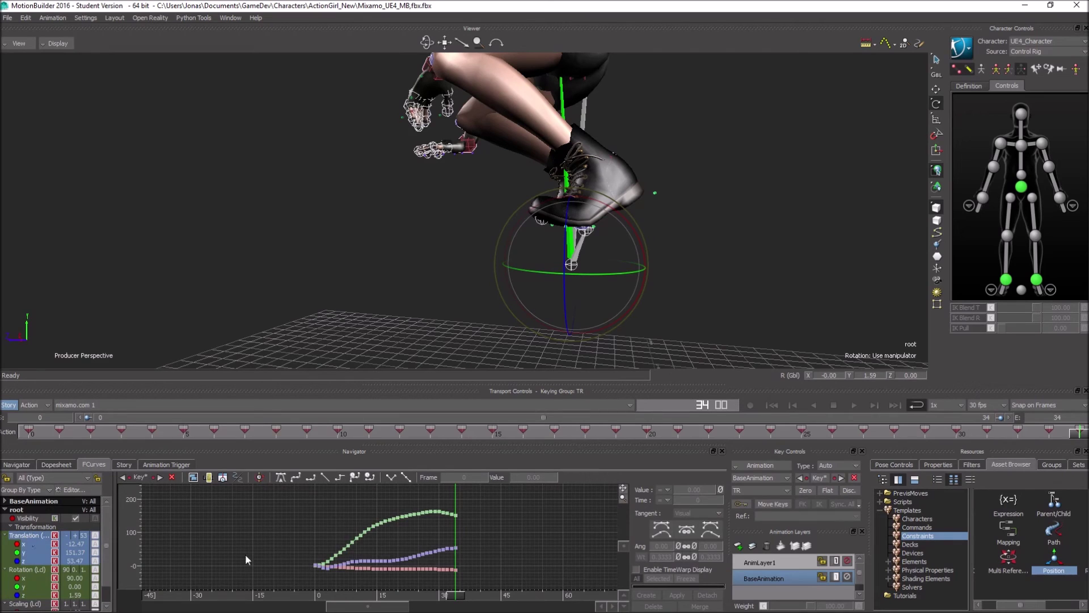
{"action": "left_click_drag", "start_coordinate": [303, 542], "coordinate": [326, 554], "text": "shift"}
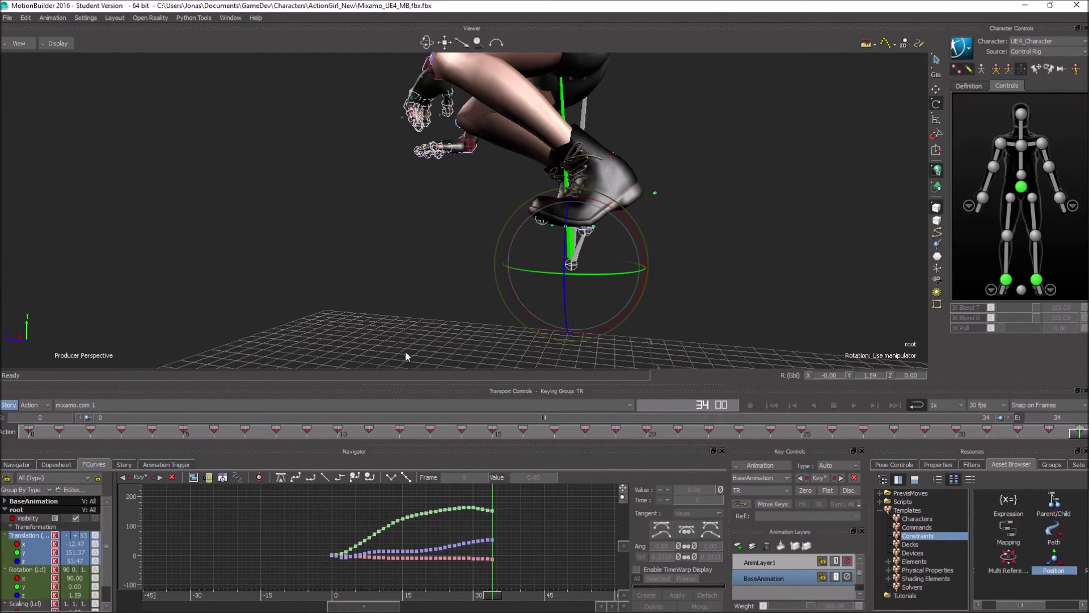
{"action": "left_click", "coordinate": [230, 18]}
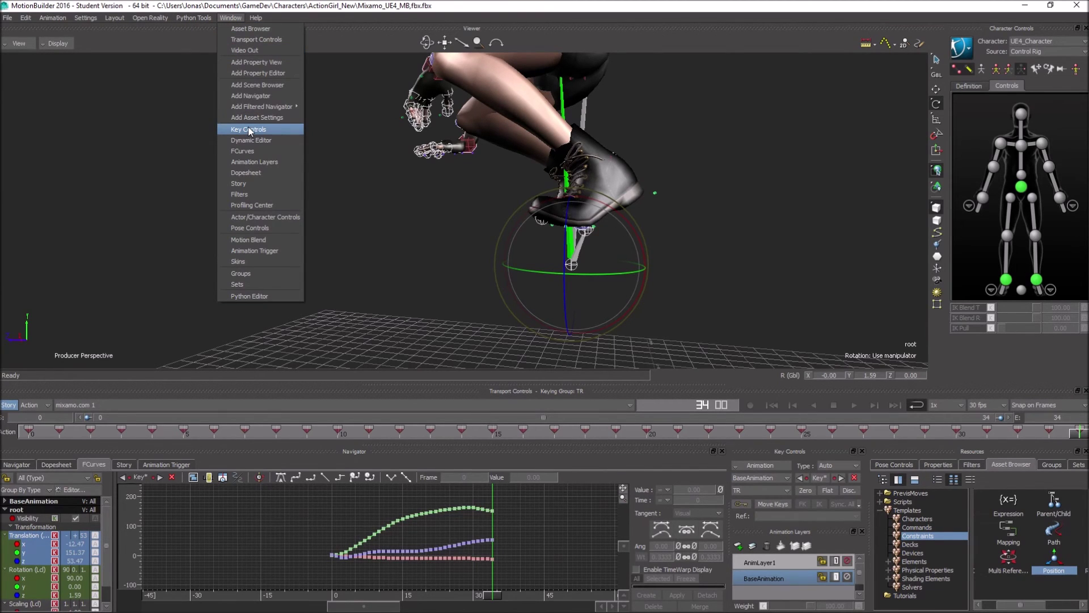
{"action": "left_click", "coordinate": [248, 151]}
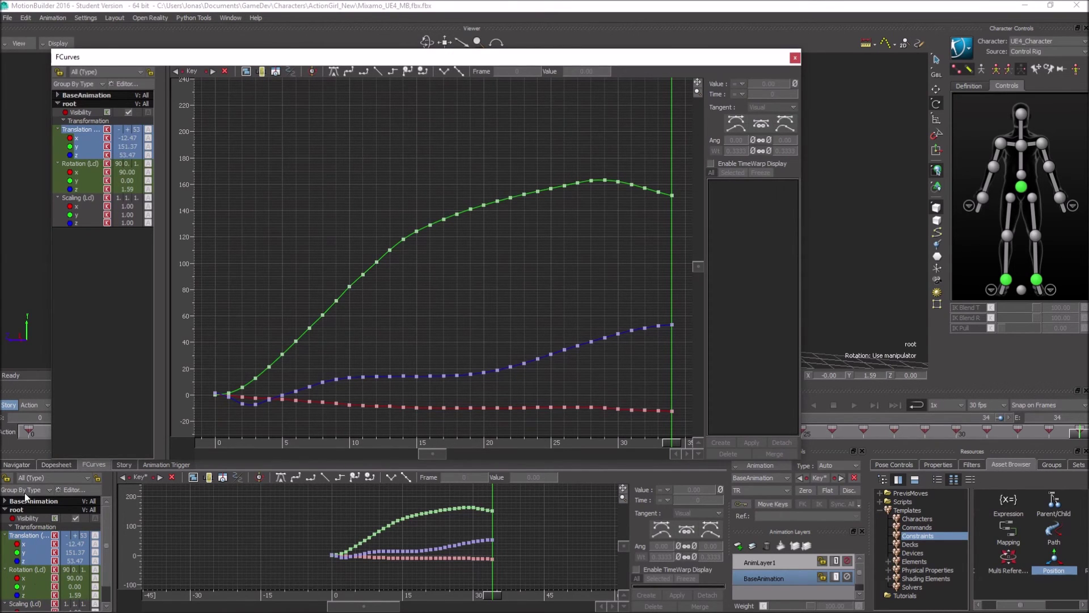
{"action": "left_click", "coordinate": [17, 465]}
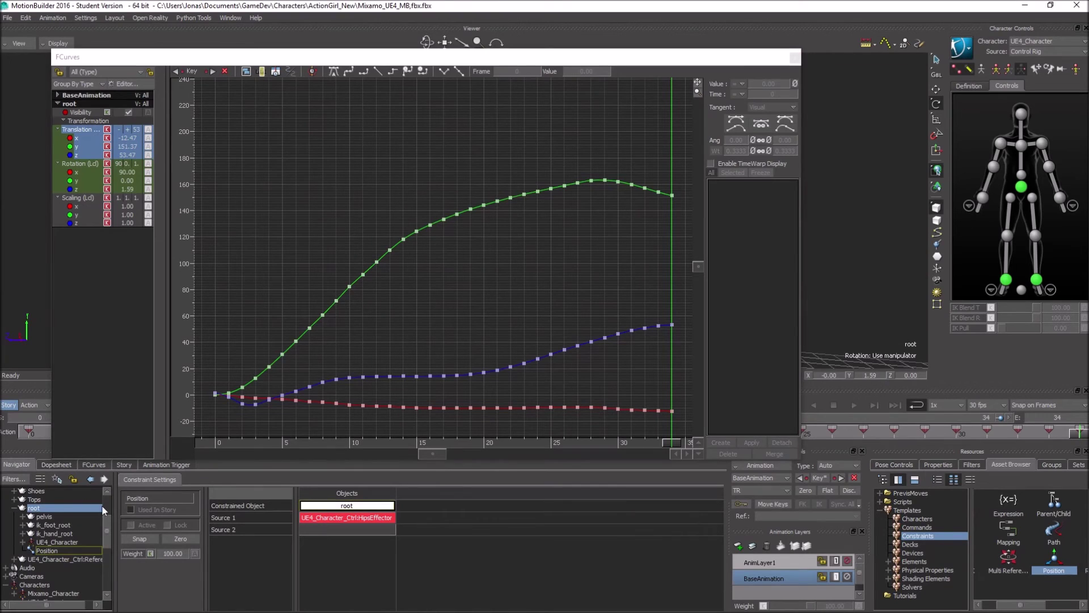
Isolate the root's Y translation curve and place the FCurves window so the character's feet and root are in view
{"action": "left_click", "coordinate": [76, 148]}
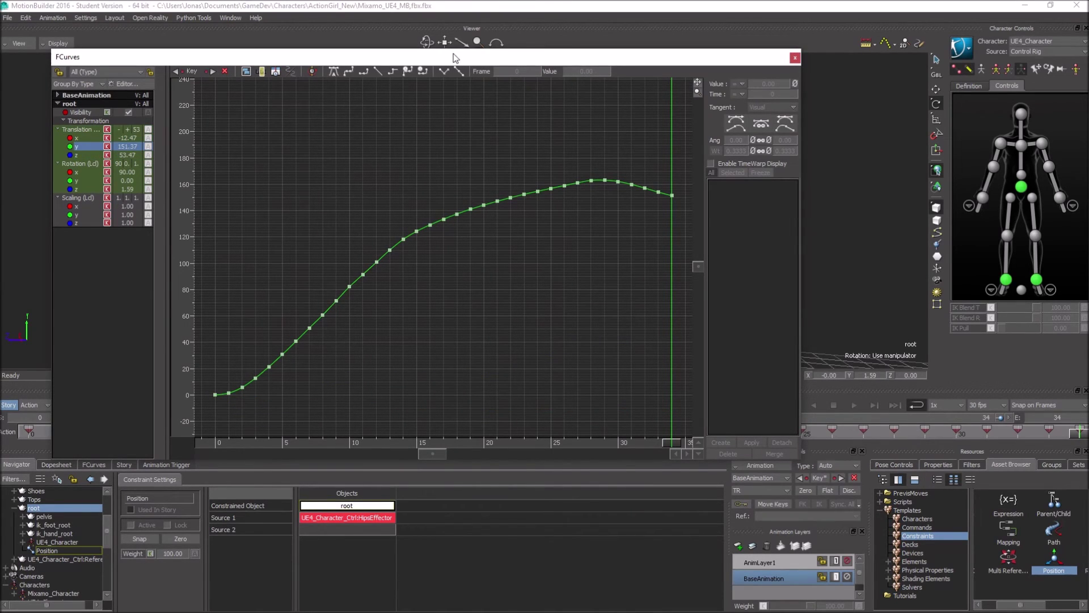
{"action": "left_click_drag", "start_coordinate": [48, 138], "coordinate": [256, 139]}
{"action": "left_click_drag", "start_coordinate": [493, 62], "coordinate": [847, 70]}
{"action": "left_click_drag", "start_coordinate": [441, 290], "coordinate": [289, 310], "text": "shift"}
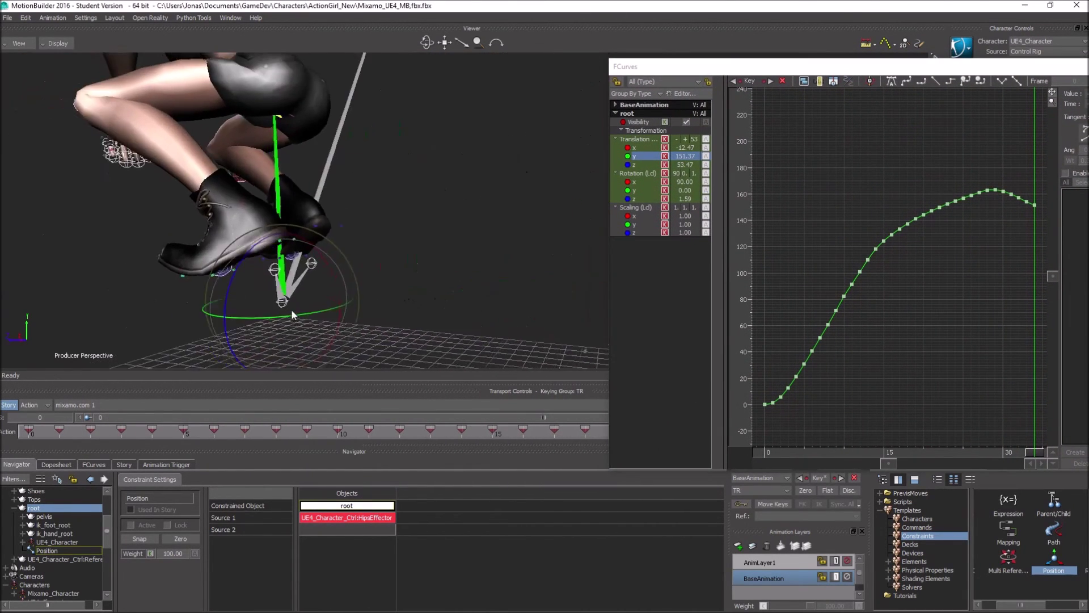
{"action": "left_click_drag", "start_coordinate": [743, 71], "coordinate": [580, 35]}
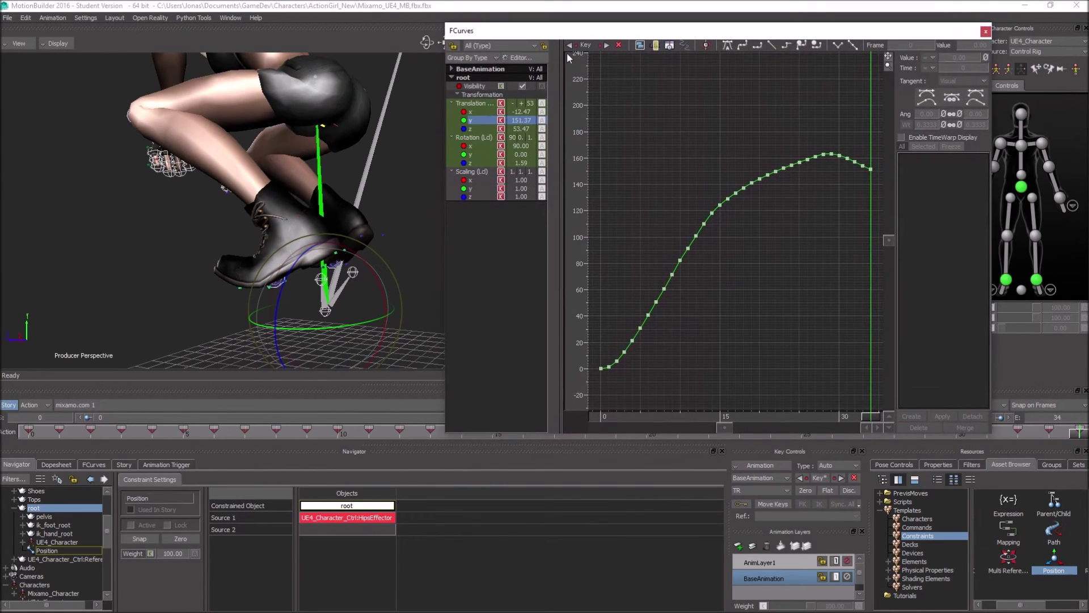
Stretch all keys of the root's Y translation curve upward until the root meets the soles at frame 34, about 164.6, and close the FCurves window
{"action": "left_click_drag", "start_coordinate": [828, 198], "coordinate": [880, 231]}
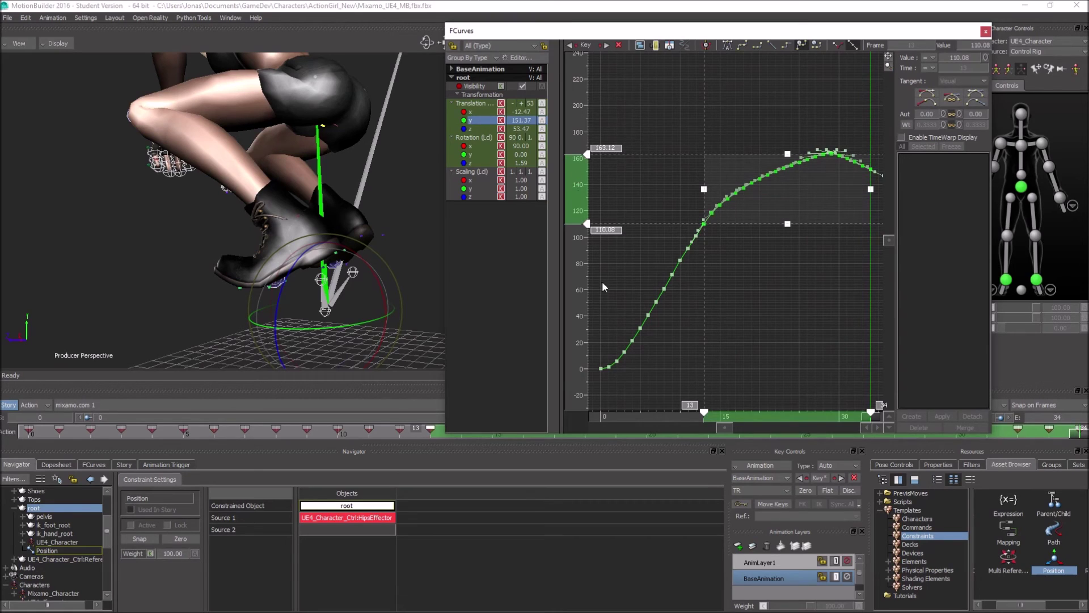
{"action": "left_click", "coordinate": [604, 387]}
{"action": "left_click_drag", "start_coordinate": [591, 387], "coordinate": [877, 138]}
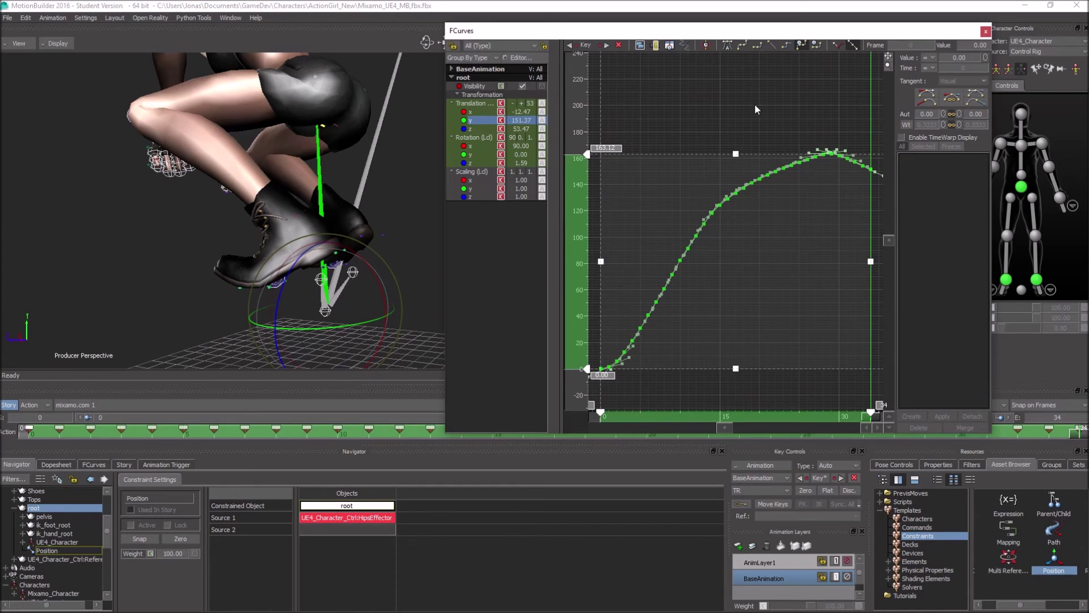
{"action": "mouse_move", "coordinate": [590, 158]}
{"action": "left_mouse_down"}
{"action": "mouse_move", "coordinate": [585, 136]}
{"action": "mouse_move", "coordinate": [581, 145]}
{"action": "left_mouse_up"}
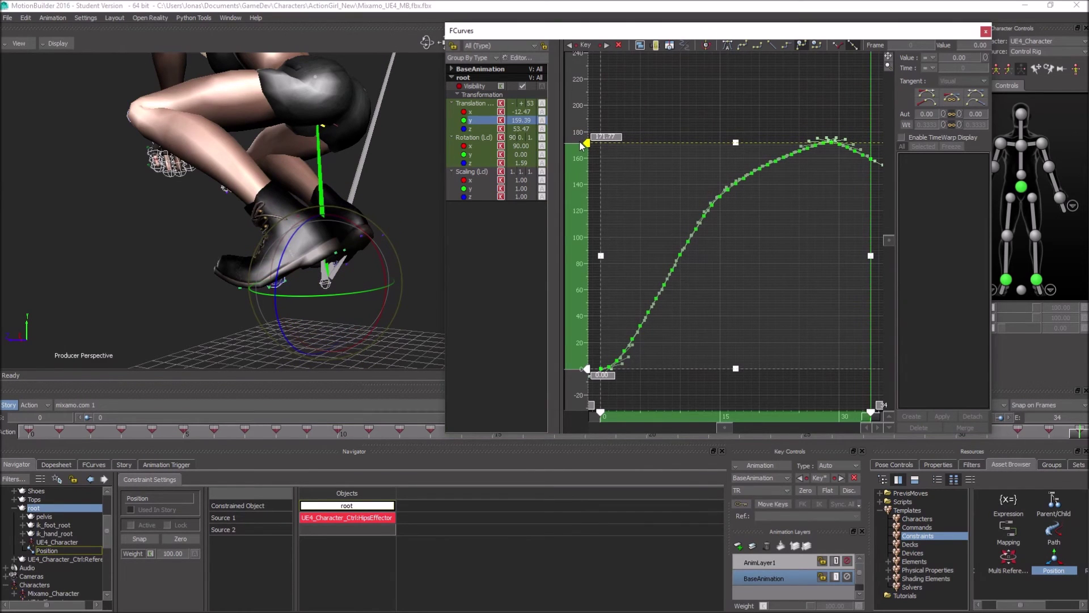
{"action": "left_click_drag", "start_coordinate": [169, 298], "coordinate": [201, 298], "text": "ctrl+shift"}
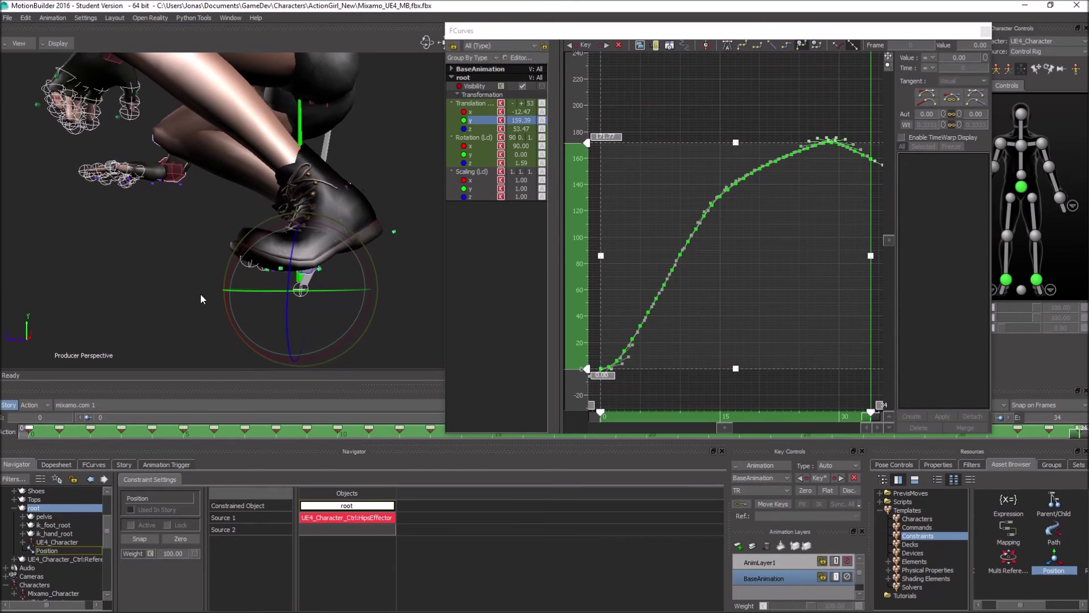
{"action": "left_click_drag", "start_coordinate": [590, 147], "coordinate": [588, 141]}
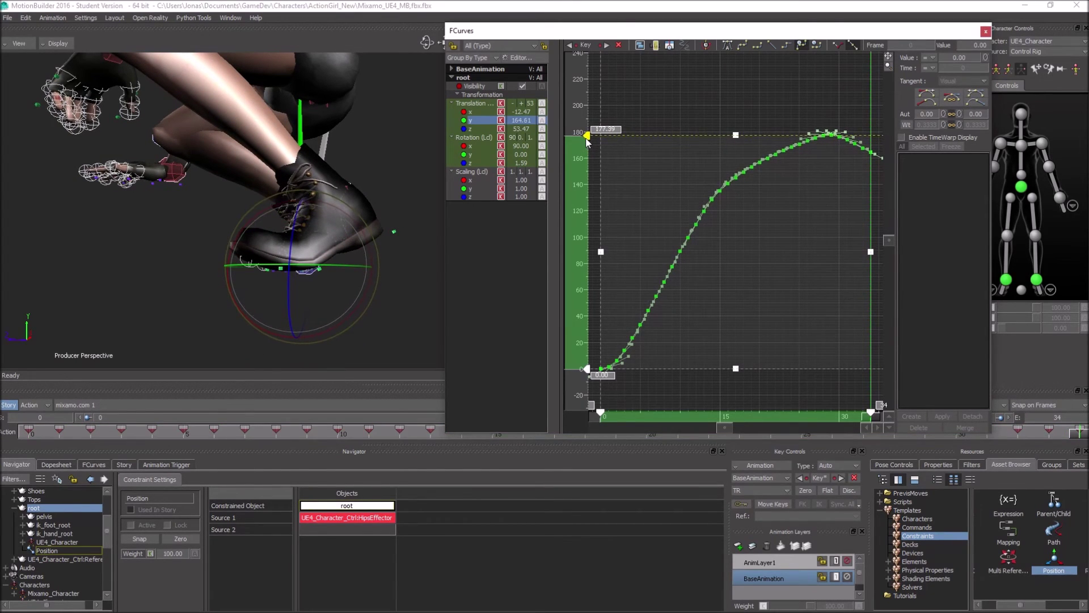
{"action": "left_click", "coordinate": [985, 32]}
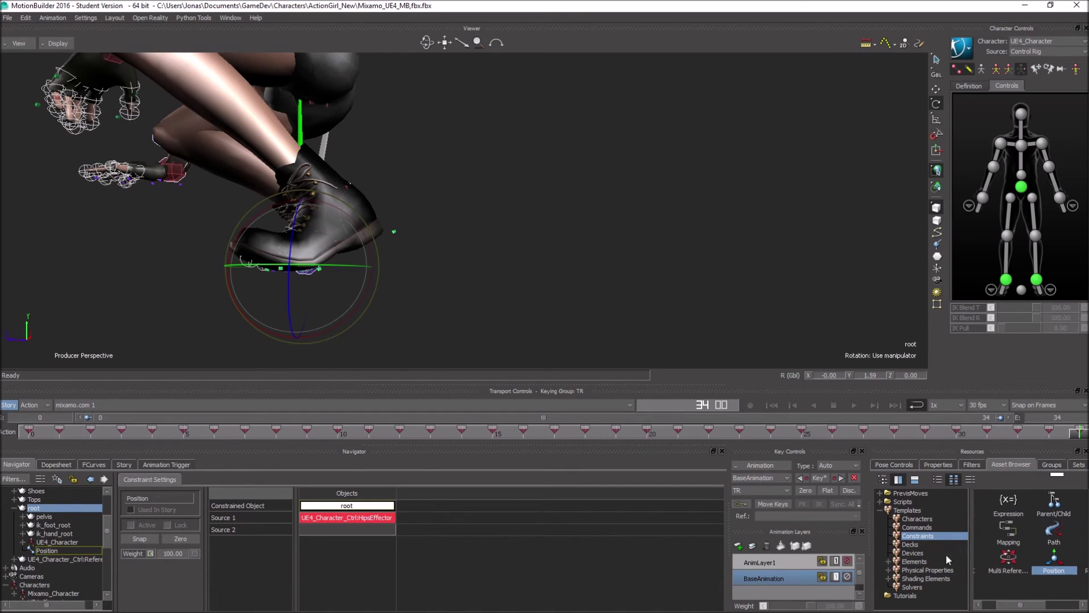
Add a Cube from the Elements templates beside the feet and scale it uniformly to about 2
{"action": "left_click", "coordinate": [915, 562]}
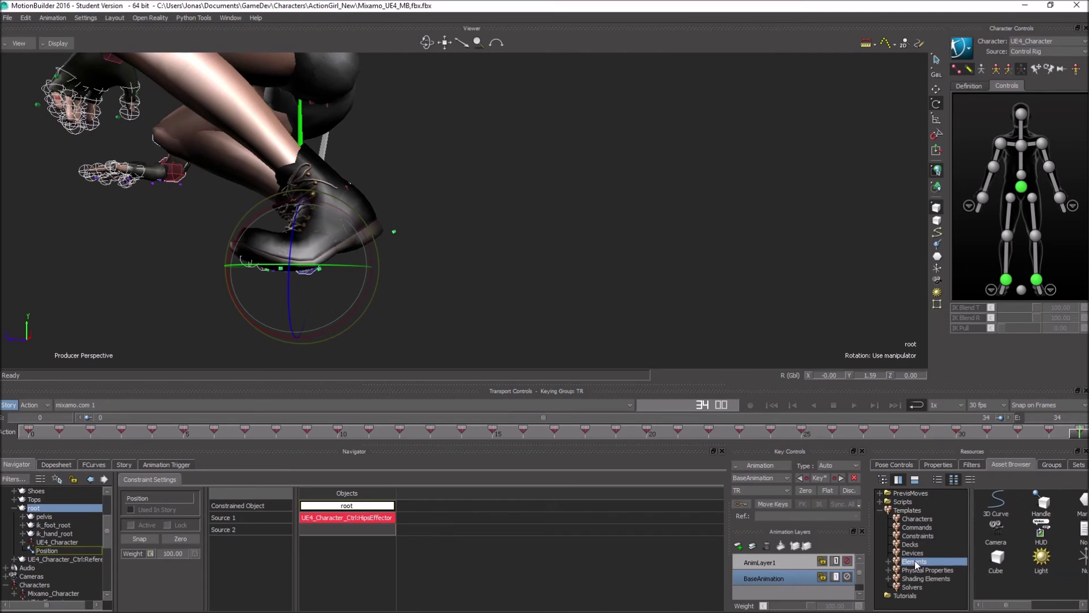
{"action": "left_click_drag", "start_coordinate": [1000, 570], "coordinate": [452, 309]}
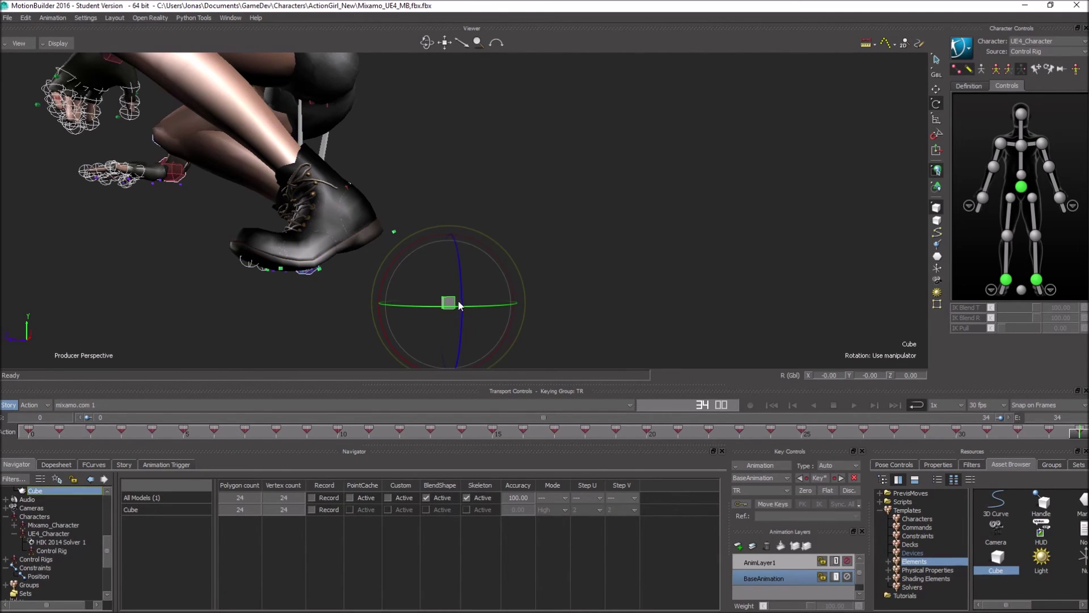
{"action": "key", "text": "t"}
{"action": "key", "text": "s"}
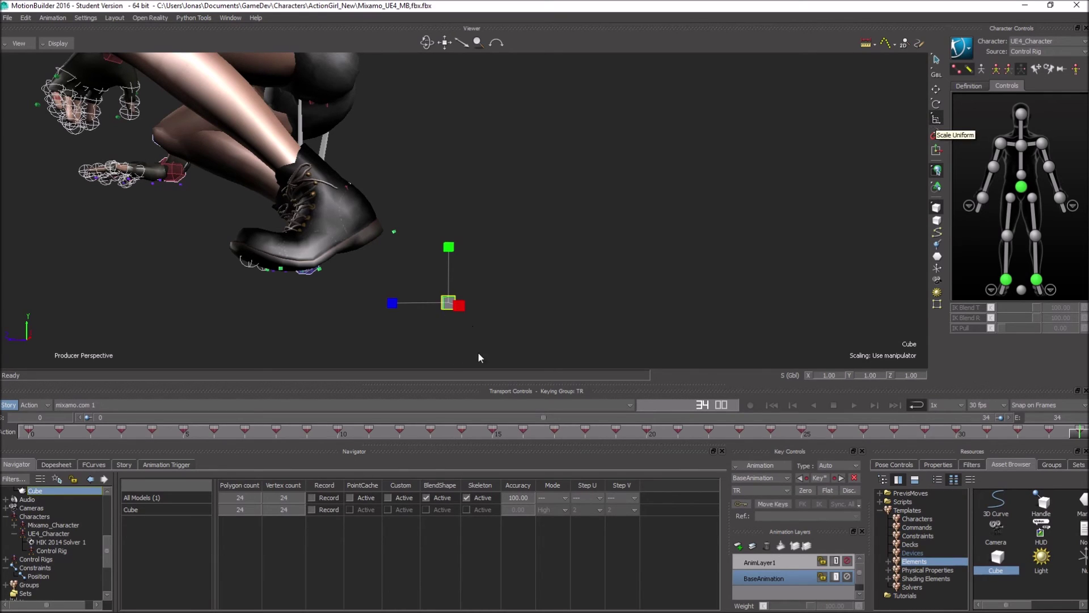
{"action": "left_click_drag", "start_coordinate": [444, 307], "coordinate": [387, 308]}
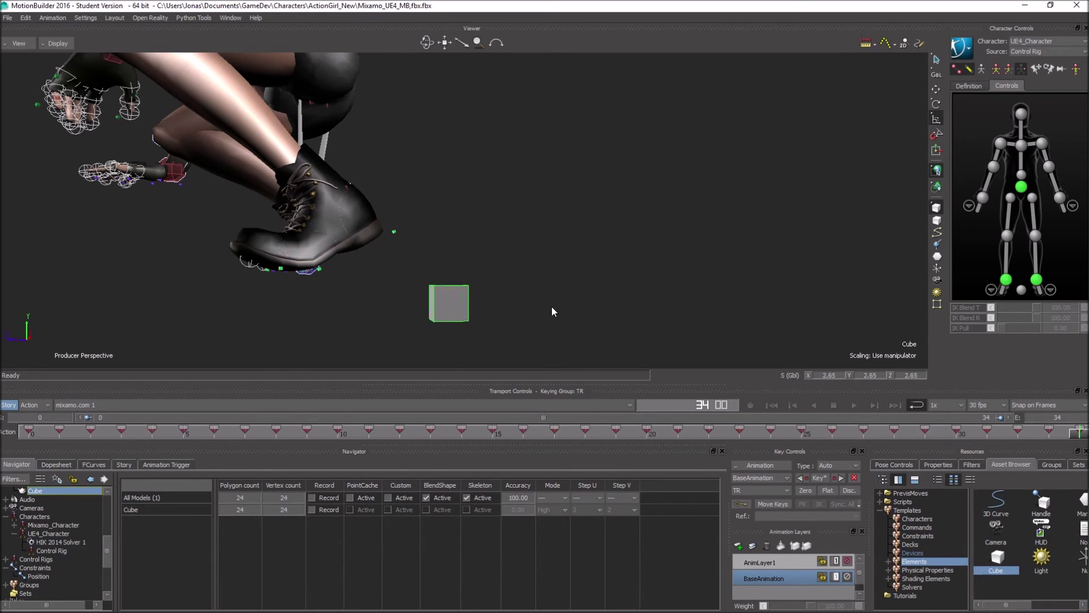
Stretch the cube into a wide slab scaled to about 95.6 in X and 70.1 in Z
{"action": "left_click_drag", "start_coordinate": [392, 304], "coordinate": [511, 302]}
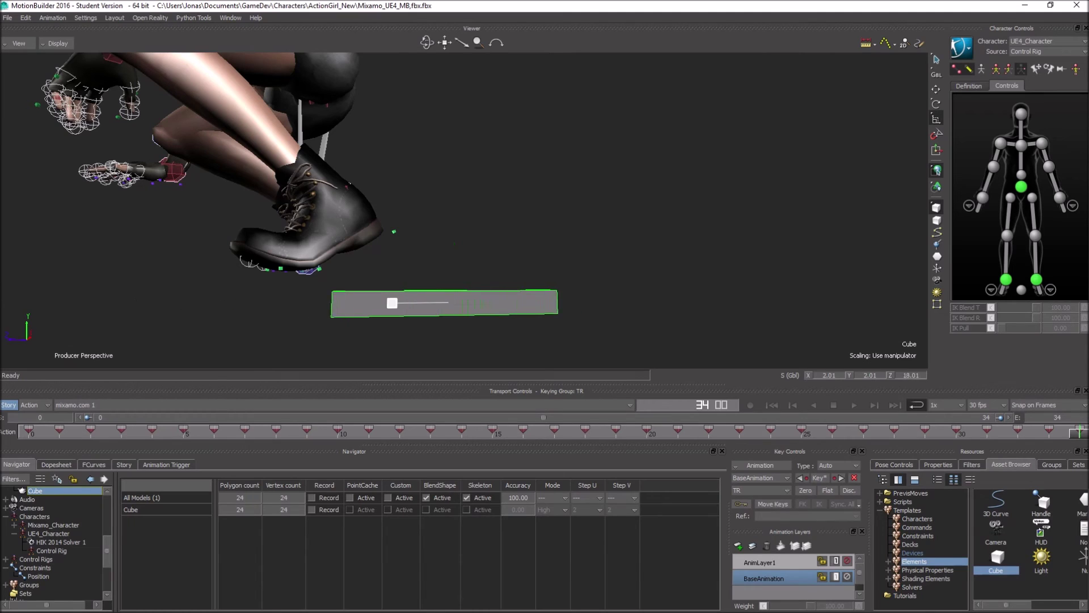
{"action": "left_click_drag", "start_coordinate": [389, 306], "coordinate": [282, 319]}
{"action": "left_click_drag", "start_coordinate": [453, 303], "coordinate": [648, 345]}
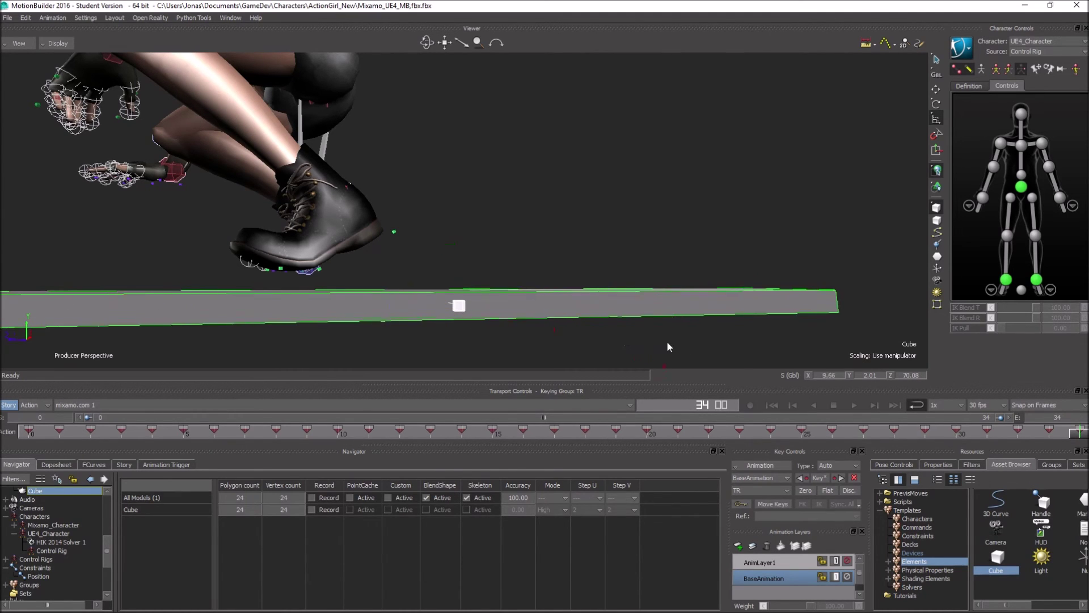
{"action": "left_click_drag", "start_coordinate": [458, 308], "coordinate": [637, 334]}
Move the slab beneath the character's feet, to about Y 161.7 and Z 55.5
{"action": "left_click_drag", "start_coordinate": [339, 270], "coordinate": [260, 171], "text": "ctrl+shift"}
{"action": "key", "text": "t"}
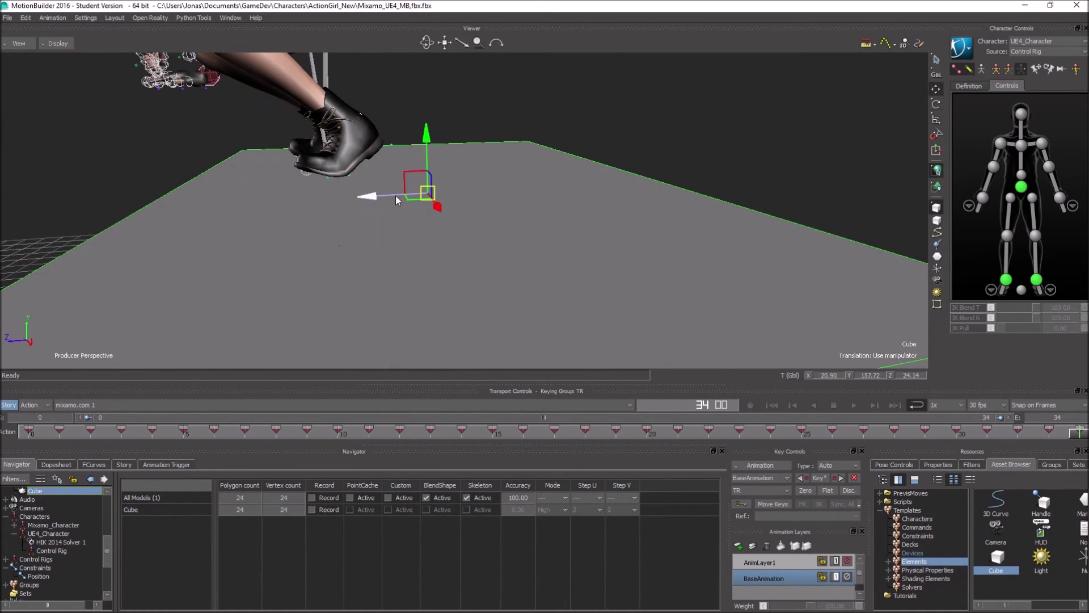
{"action": "left_click_drag", "start_coordinate": [356, 198], "coordinate": [243, 202]}
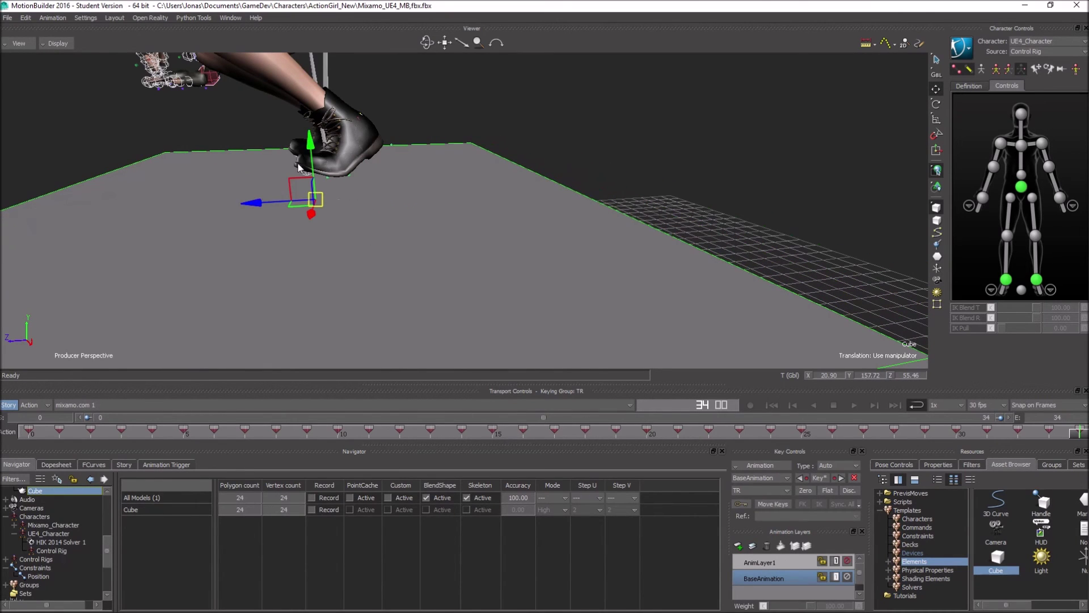
{"action": "left_click_drag", "start_coordinate": [309, 138], "coordinate": [308, 128]}
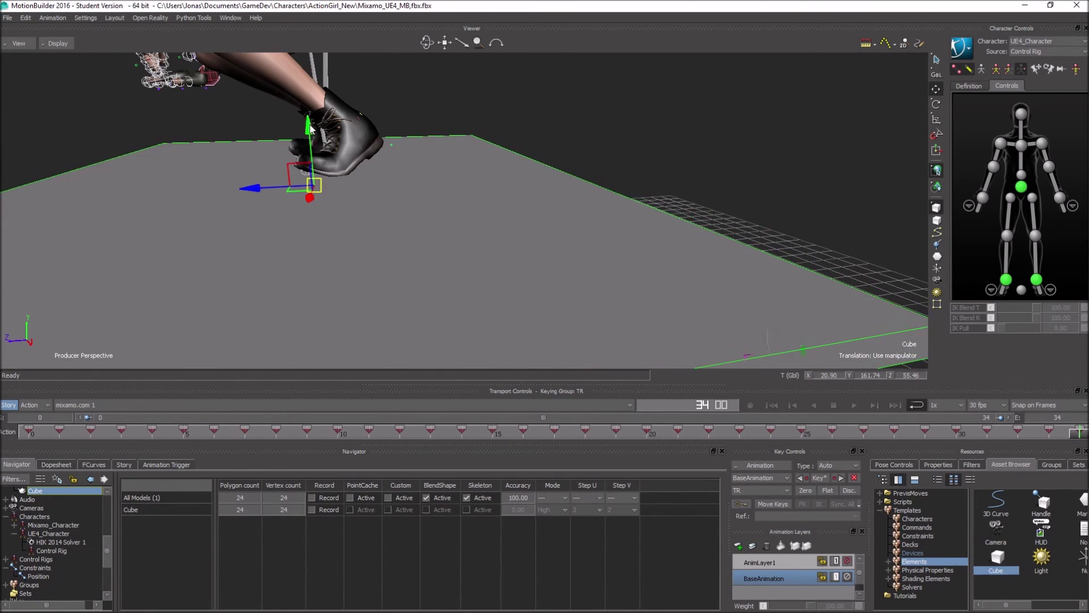
Flatten the slab to a Y scale of 0 and raise it toward the soles, to about Y 163.4
{"action": "key", "text": "r"}
{"action": "key", "text": "s"}
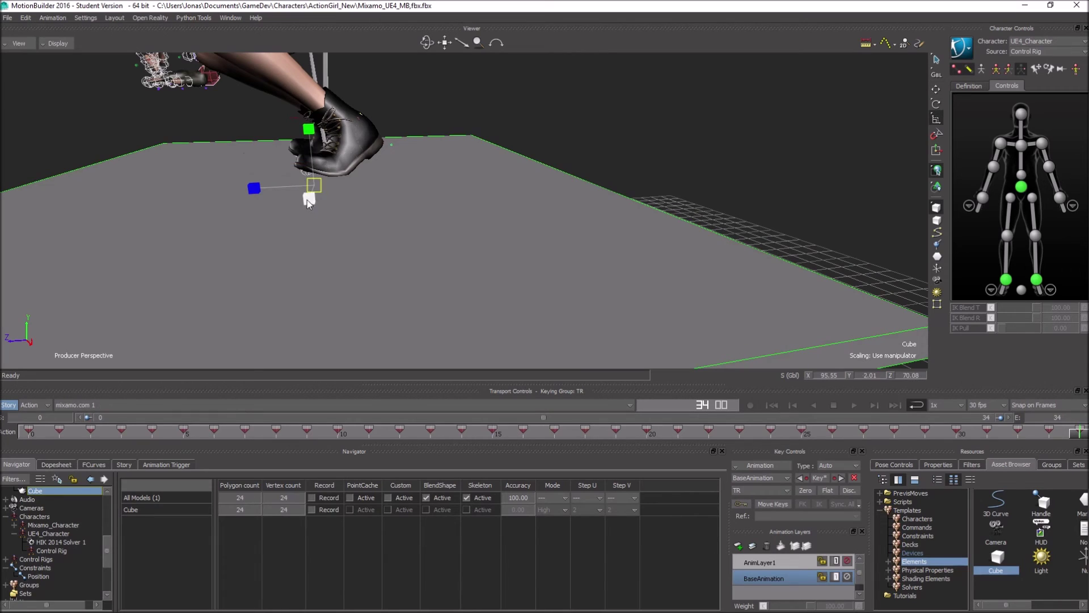
{"action": "left_click_drag", "start_coordinate": [312, 140], "coordinate": [322, 186]}
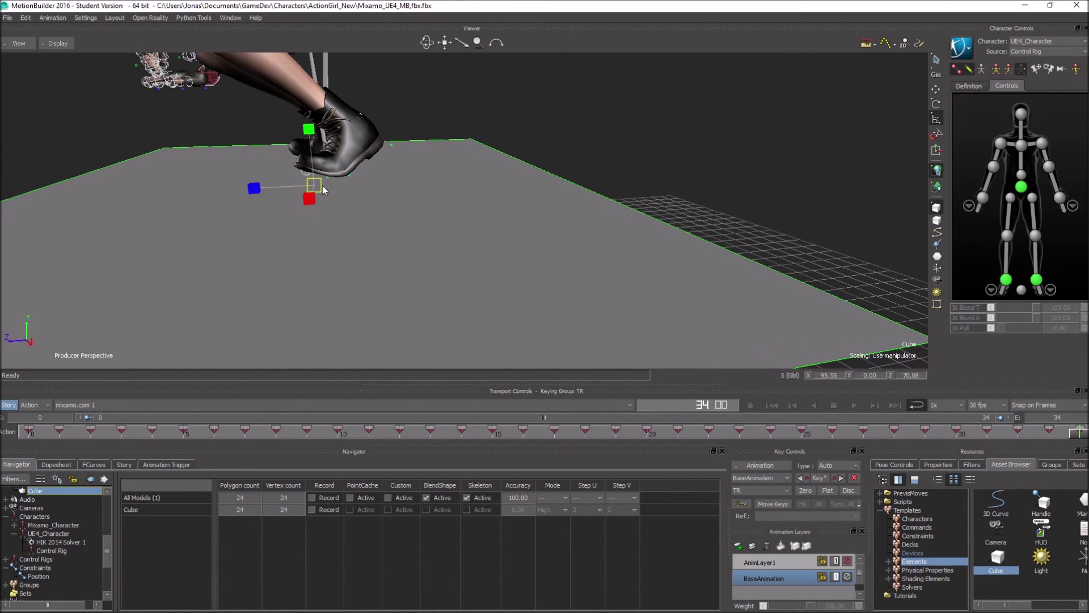
{"action": "key", "text": "t"}
{"action": "left_click_drag", "start_coordinate": [312, 135], "coordinate": [307, 117]}
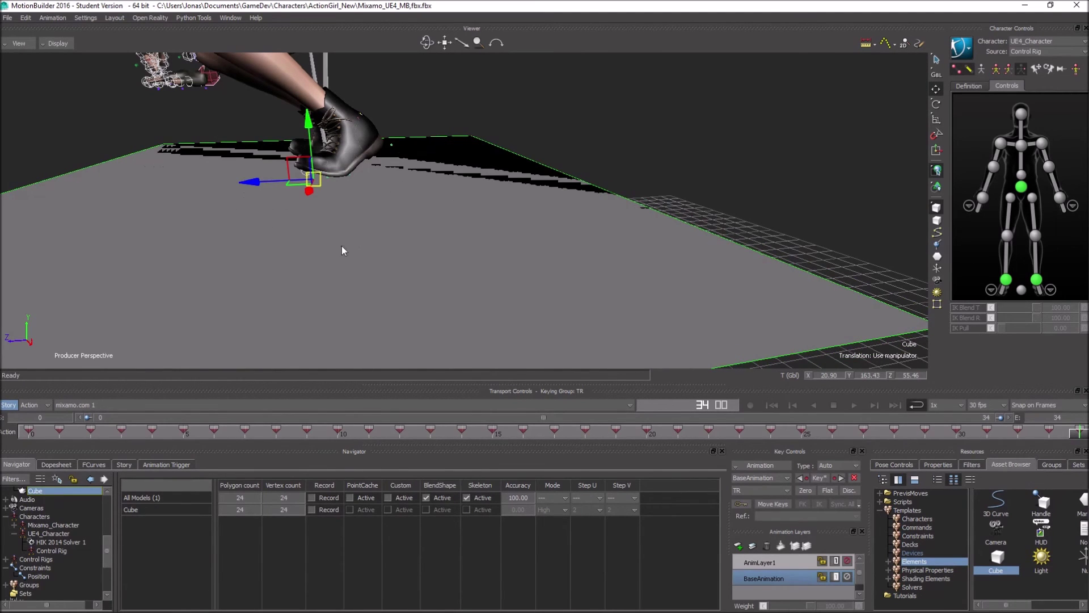
Examine from several angles and distances how the character's soles line up with the slab
{"action": "left_click_drag", "start_coordinate": [295, 267], "coordinate": [259, 275], "text": "ctrl+shift"}
{"action": "left_click_drag", "start_coordinate": [208, 182], "coordinate": [245, 304], "text": "ctrl+shift"}
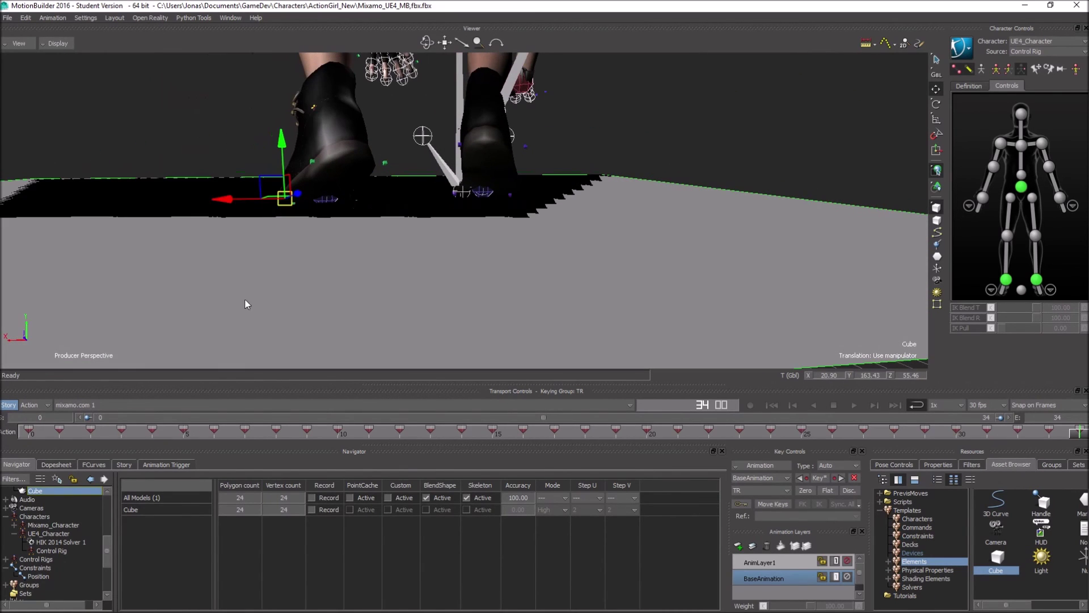
{"action": "mouse_move", "coordinate": [1078, 436]}
{"action": "left_mouse_down"}
{"action": "mouse_move", "coordinate": [305, 433]}
{"action": "mouse_move", "coordinate": [1078, 436]}
{"action": "left_mouse_up"}
{"action": "right_click_drag", "start_coordinate": [378, 193], "coordinate": [437, 233], "text": "alt"}
{"action": "middle_click_drag", "start_coordinate": [381, 202], "coordinate": [387, 258], "text": "alt"}
{"action": "right_click_drag", "start_coordinate": [387, 258], "coordinate": [435, 246], "text": "alt"}
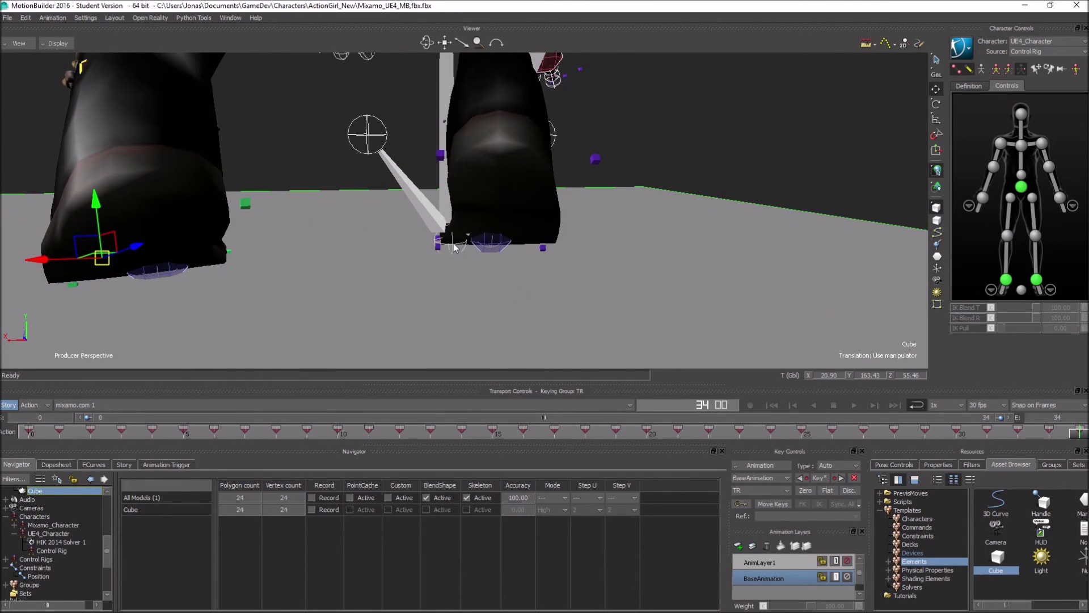
{"action": "right_click_drag", "start_coordinate": [563, 308], "coordinate": [73, 227], "text": "alt"}
{"action": "left_click_drag", "start_coordinate": [218, 266], "coordinate": [271, 294], "text": "alt"}
{"action": "left_click_drag", "start_coordinate": [188, 292], "coordinate": [315, 286], "text": "alt"}
{"action": "right_click_drag", "start_coordinate": [403, 285], "coordinate": [240, 239], "text": "alt"}
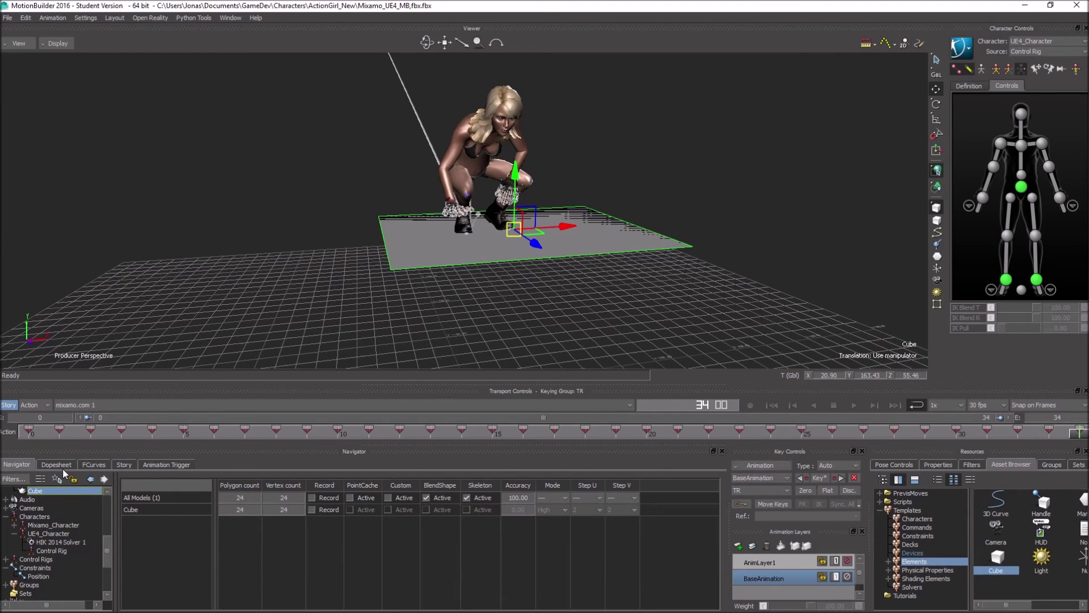
Plot UE4_Character to its skeleton at 30 FPS with the Unroll rotation filter and play back the result
{"action": "left_click", "coordinate": [34, 517]}
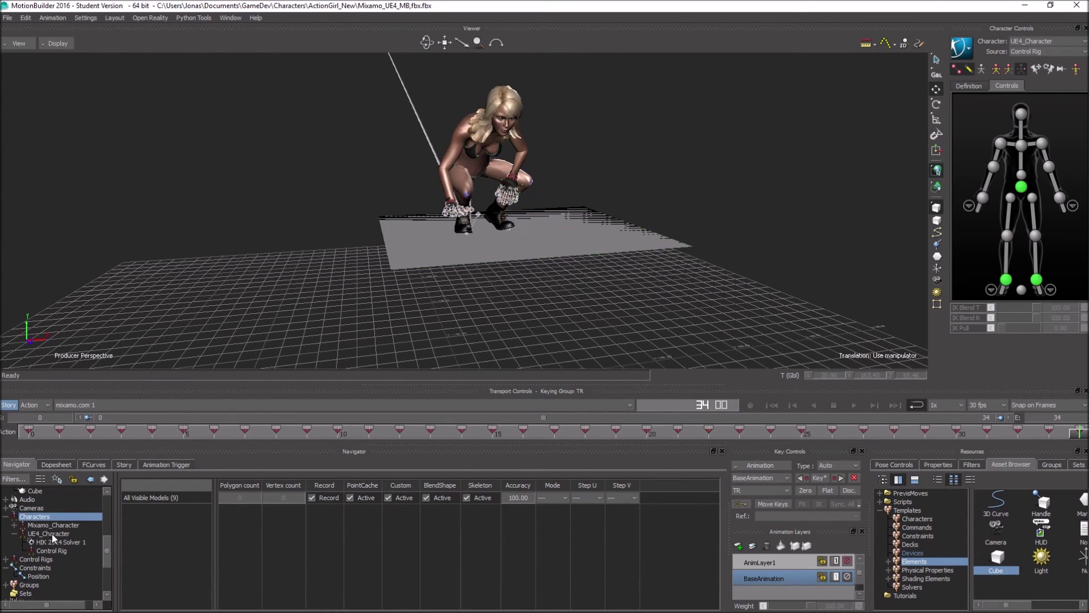
{"action": "left_click", "coordinate": [52, 533]}
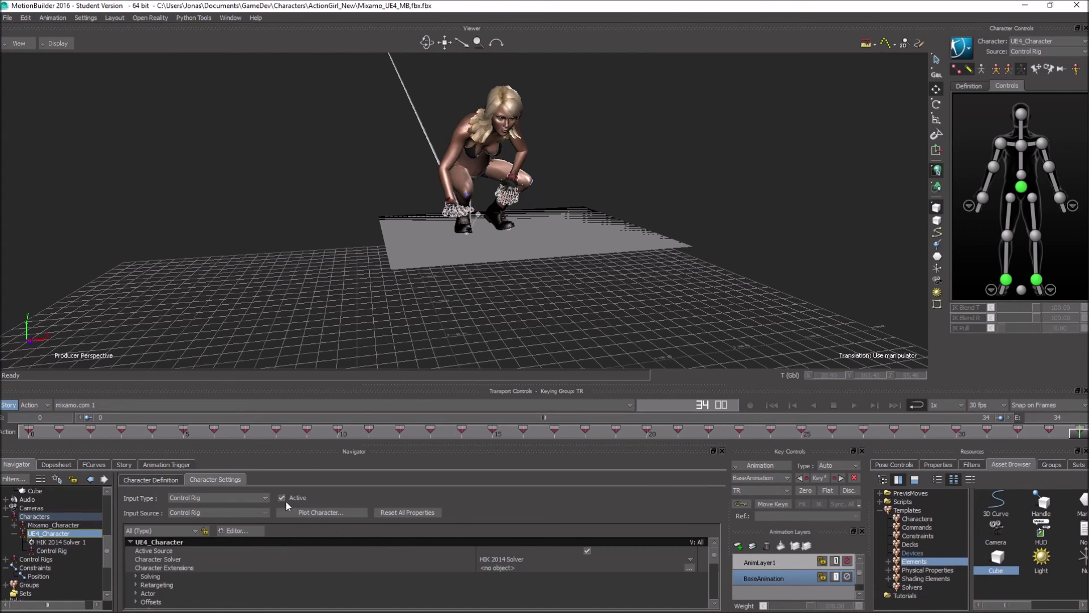
{"action": "left_click", "coordinate": [320, 513]}
{"action": "left_click", "coordinate": [511, 346]}
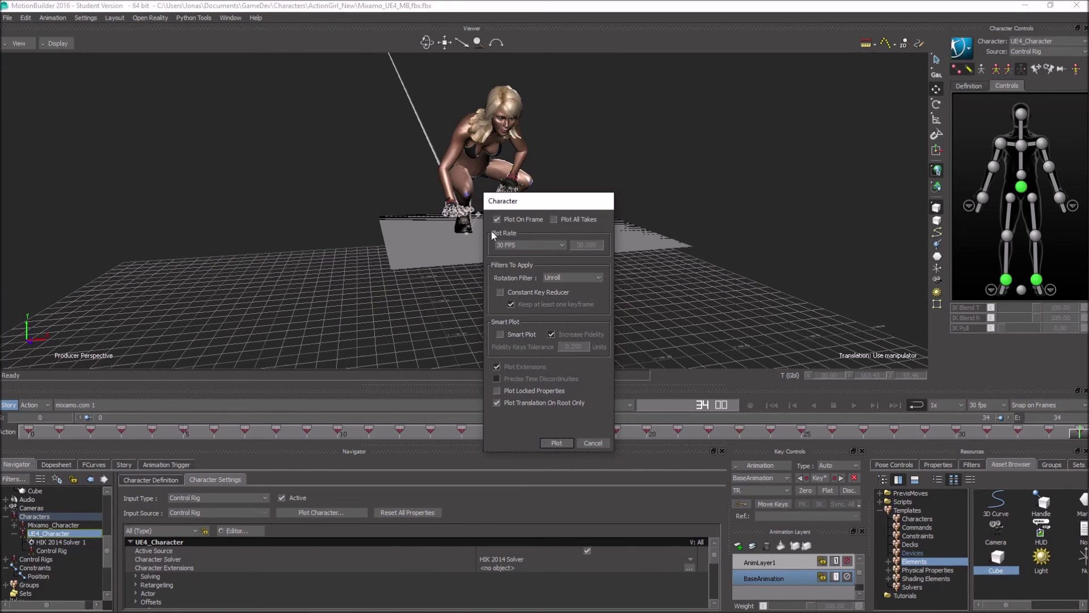
{"action": "left_click", "coordinate": [557, 443]}
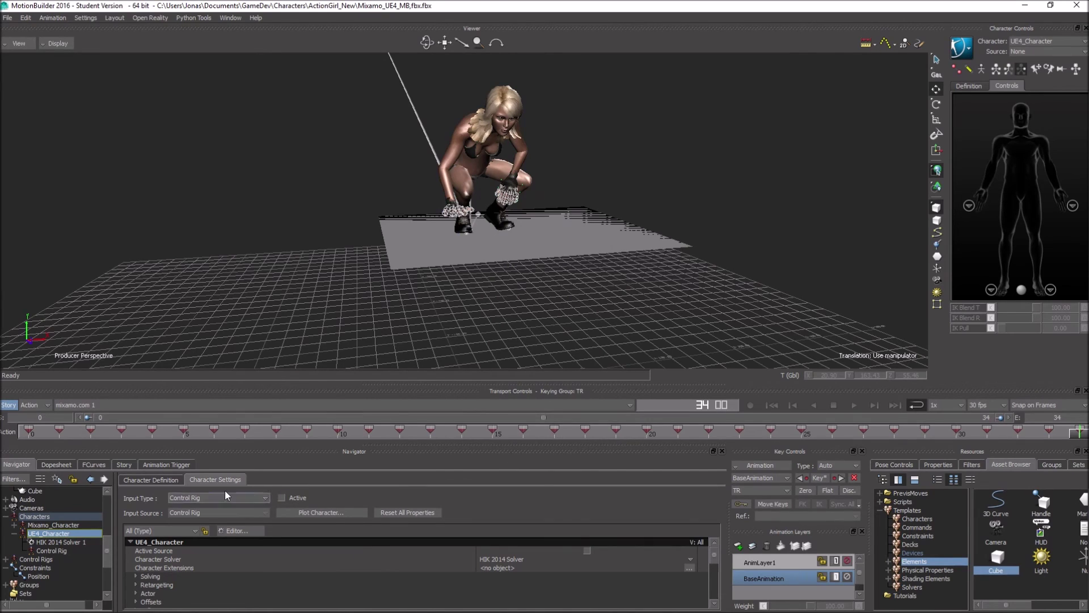
{"action": "left_click", "coordinate": [852, 405]}
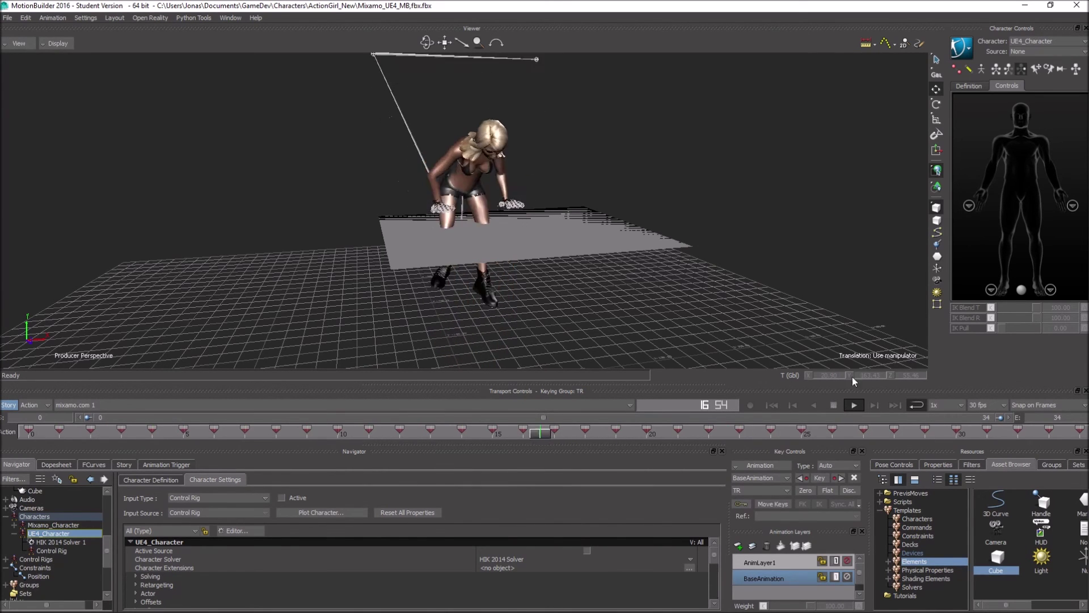
{"action": "left_click", "coordinate": [835, 405]}
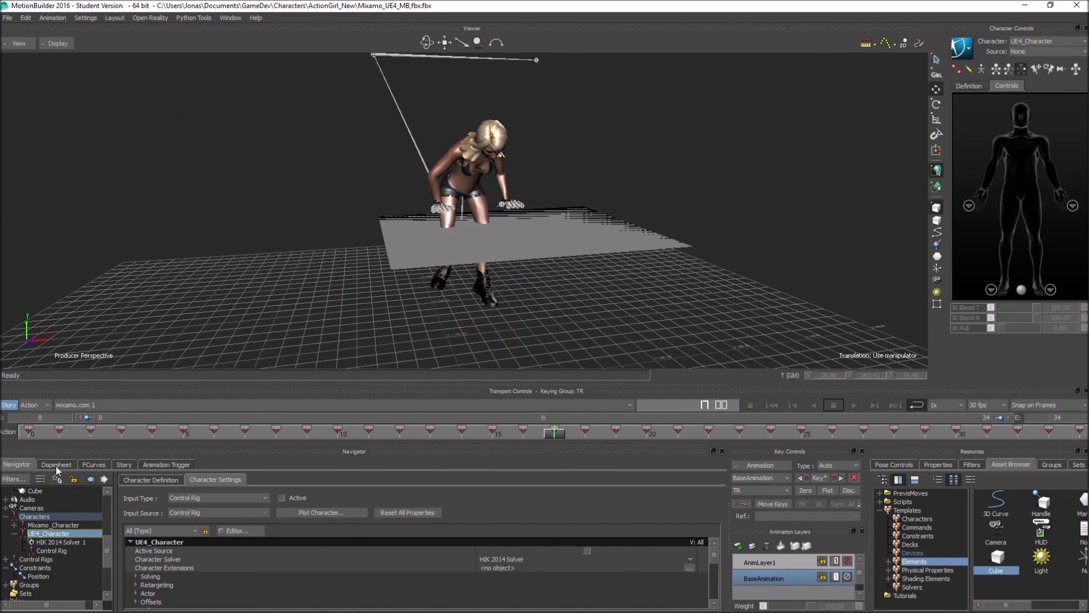
Select the root bone together with all its branches in the scene hierarchy
{"action": "scroll", "coordinate": [110, 502], "scroll_direction": "up", "scroll_amount": 10}
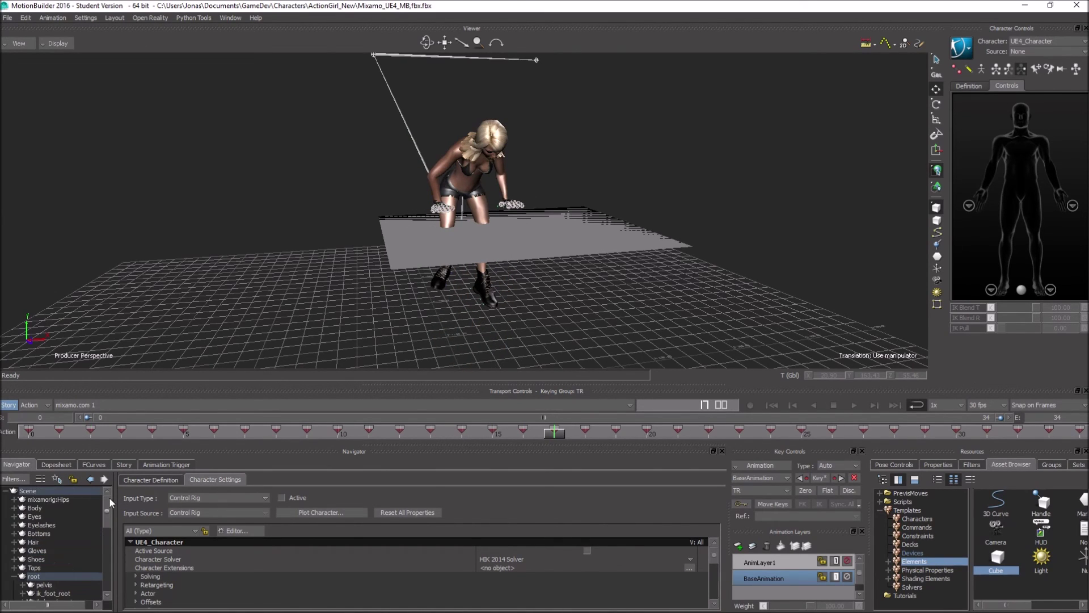
{"action": "scroll", "coordinate": [42, 573], "scroll_direction": "down", "scroll_amount": 2}
{"action": "left_click", "coordinate": [46, 568]}
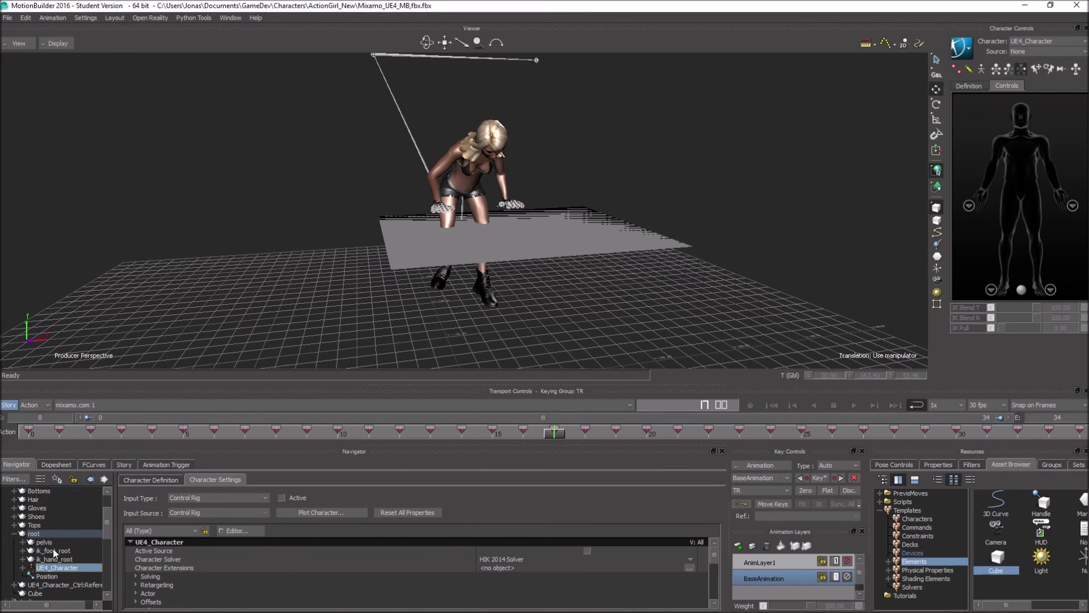
{"action": "left_click", "coordinate": [37, 537]}
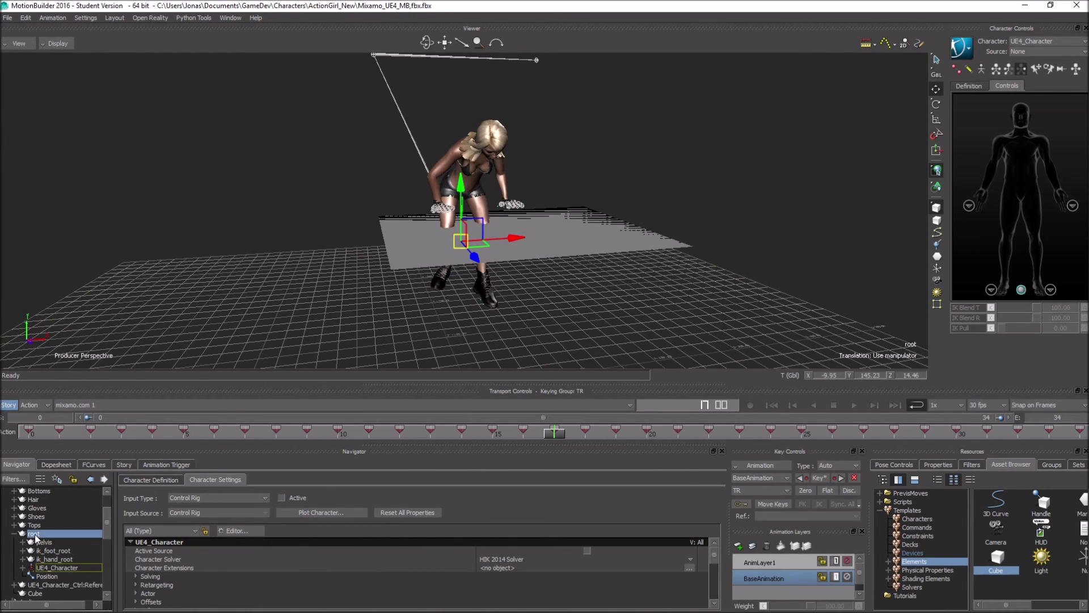
{"action": "right_click", "coordinate": [36, 537]}
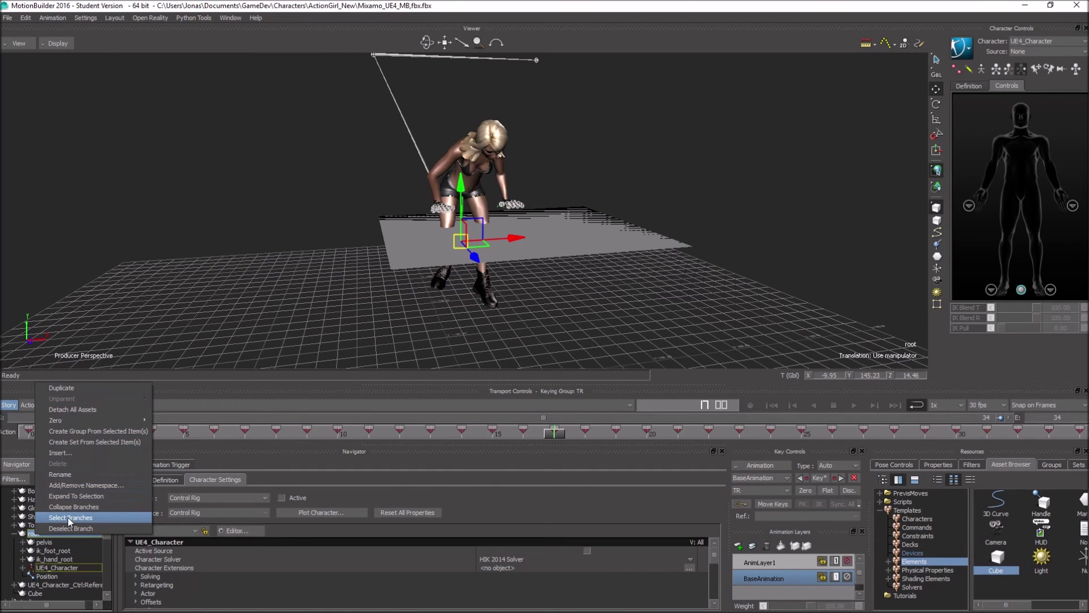
{"action": "left_click", "coordinate": [70, 517]}
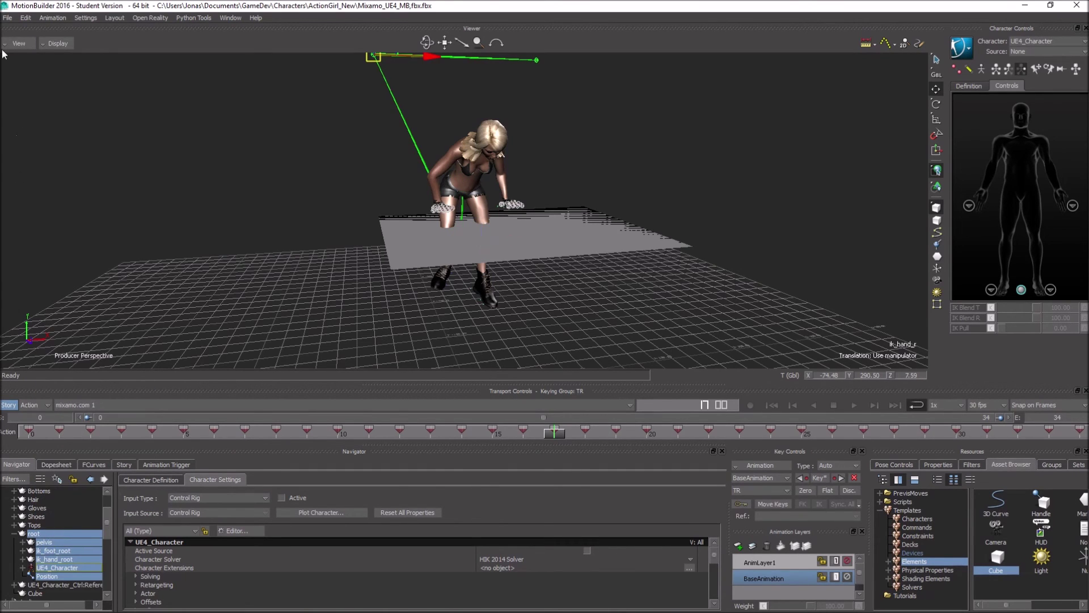
Start a motion file export as FBX binary named exported.fbx in the Characters/ActionGirl_New folder
{"action": "left_click", "coordinate": [7, 18]}
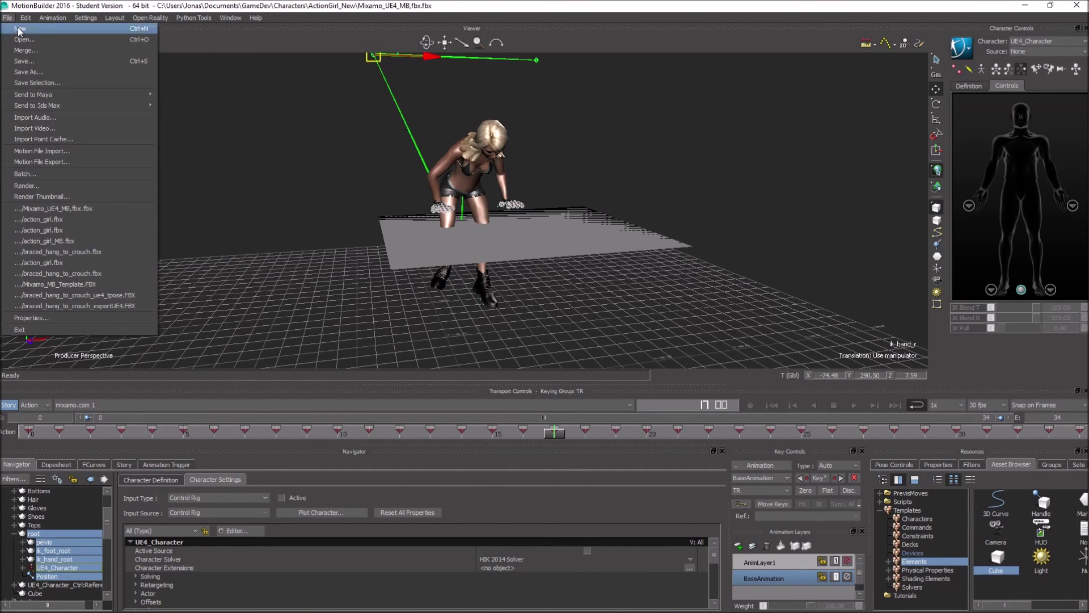
{"action": "left_click", "coordinate": [54, 164]}
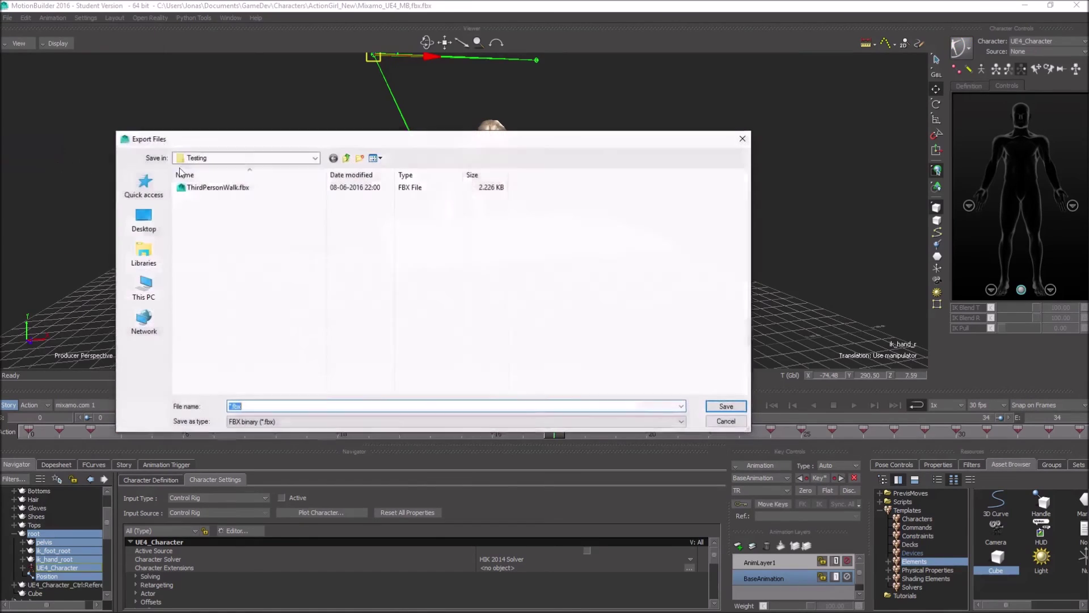
{"action": "left_click", "coordinate": [346, 158]}
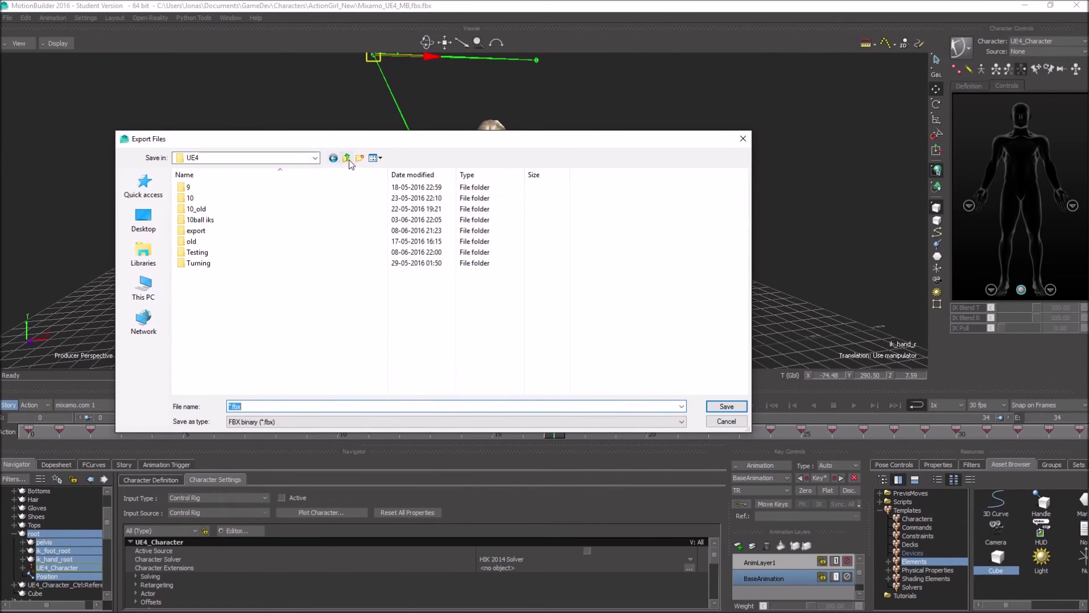
{"action": "left_click", "coordinate": [143, 221]}
{"action": "key", "text": "Home"}
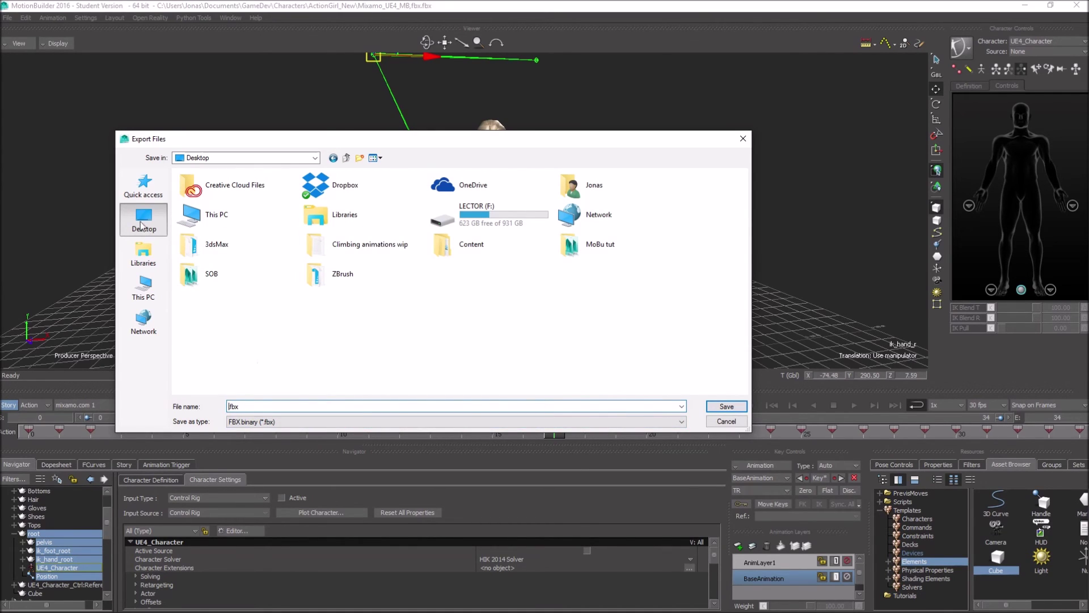
{"action": "left_click", "coordinate": [144, 184]}
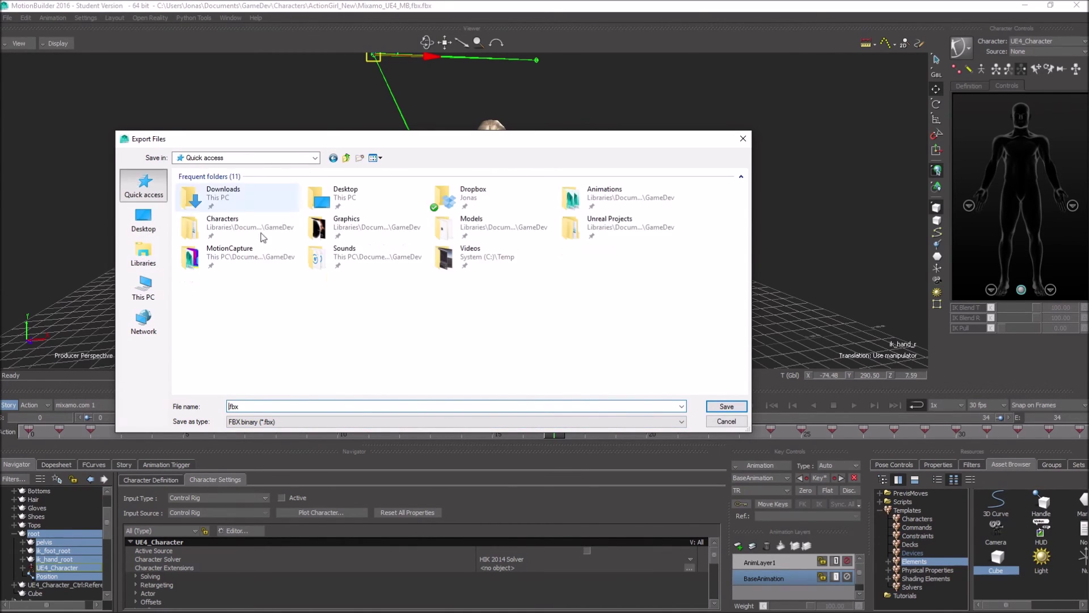
{"action": "double_click", "coordinate": [237, 229]}
{"action": "double_click", "coordinate": [263, 221]}
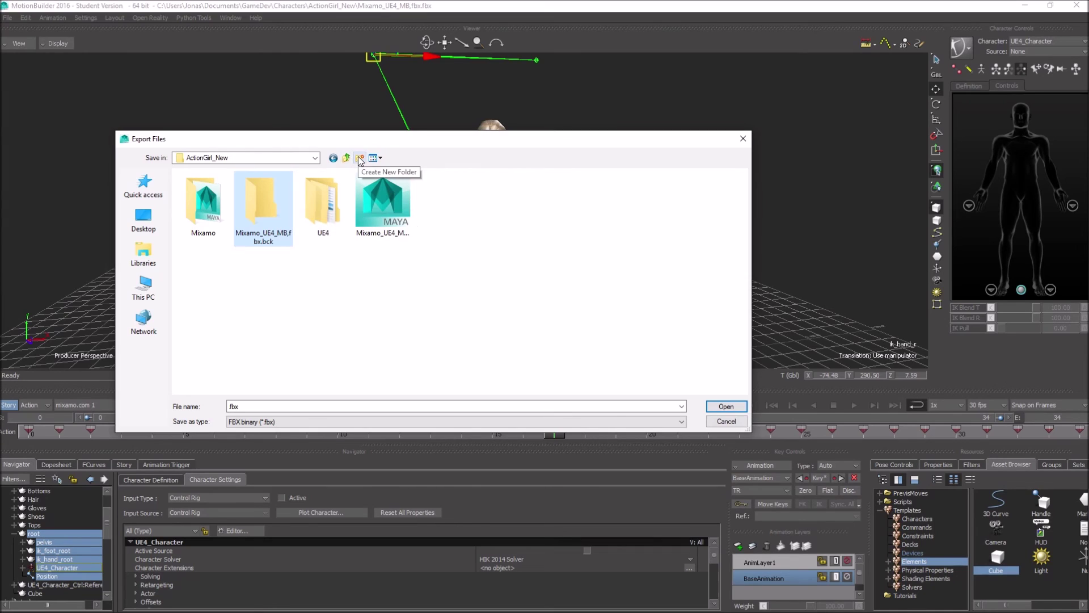
{"action": "left_click", "coordinate": [441, 277]}
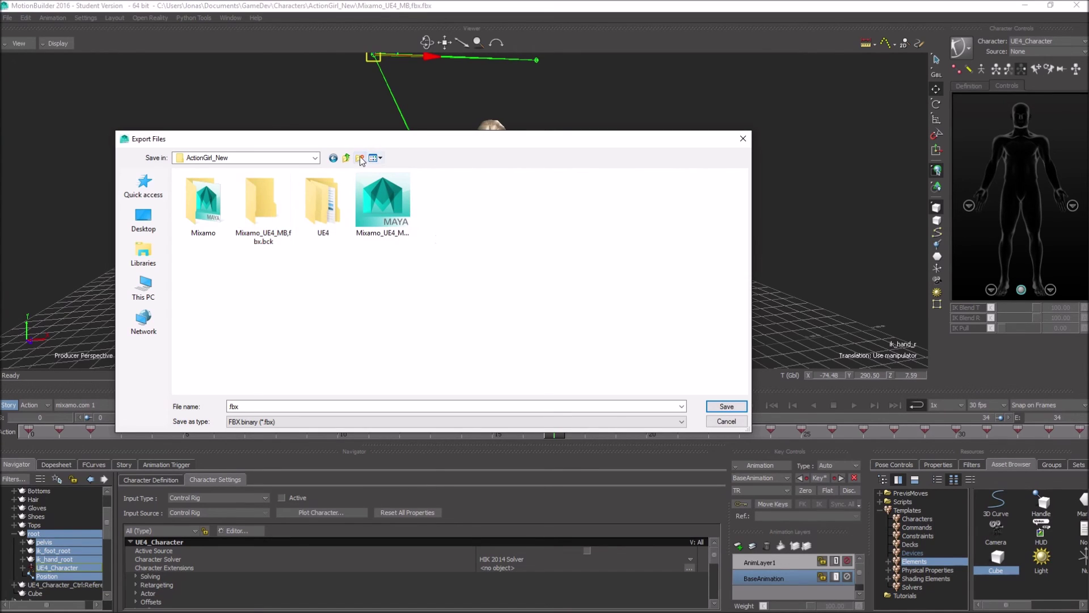
{"action": "double_click", "coordinate": [291, 406]}
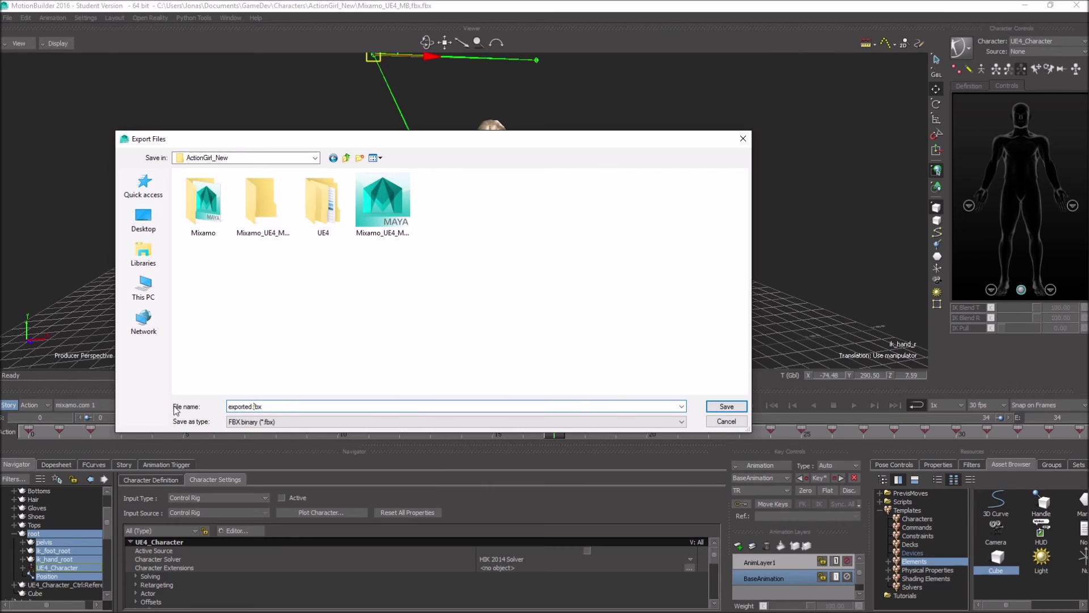
{"action": "left_click", "coordinate": [722, 407]}
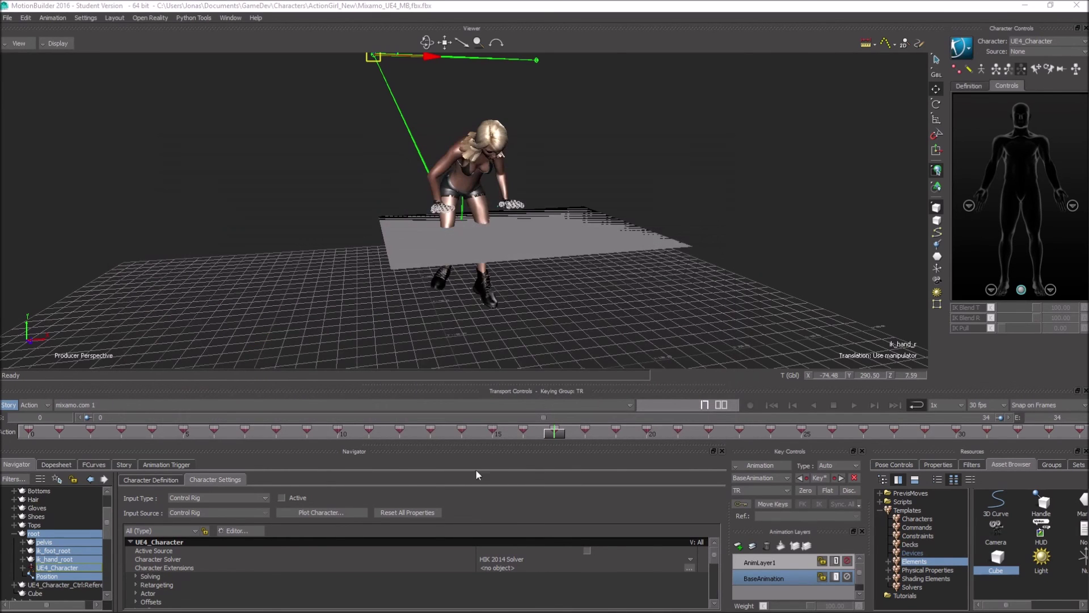
Leave the mixamo.com take out, limit the content to the selected skeleton, and export the motion file
{"action": "left_click_drag", "start_coordinate": [672, 128], "coordinate": [830, 144]}
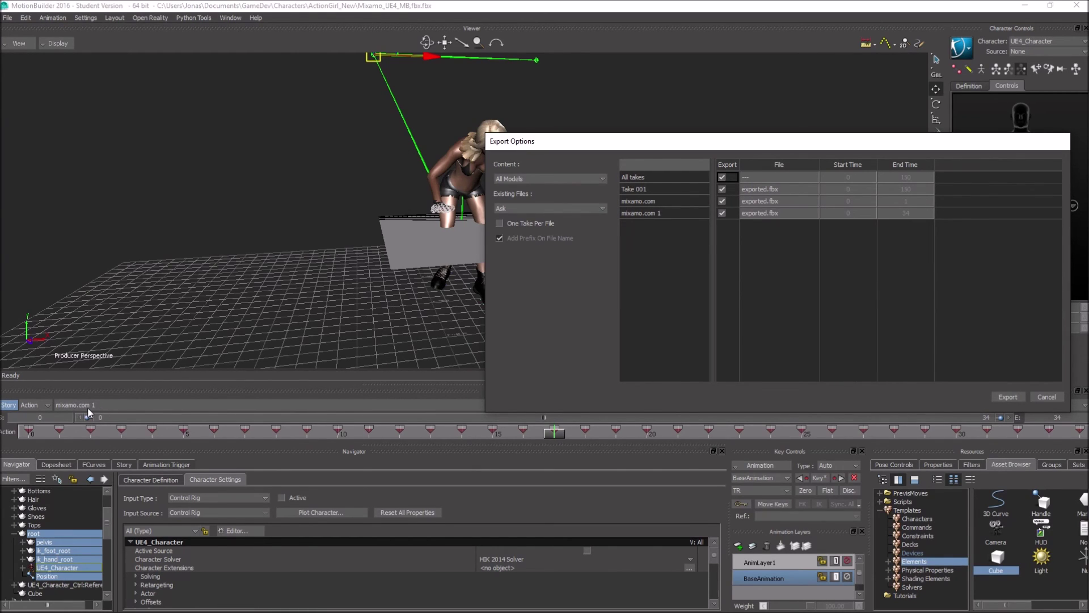
{"action": "left_click", "coordinate": [721, 202]}
{"action": "left_click", "coordinate": [510, 181]}
{"action": "left_click", "coordinate": [528, 190]}
{"action": "left_click", "coordinate": [1027, 394]}
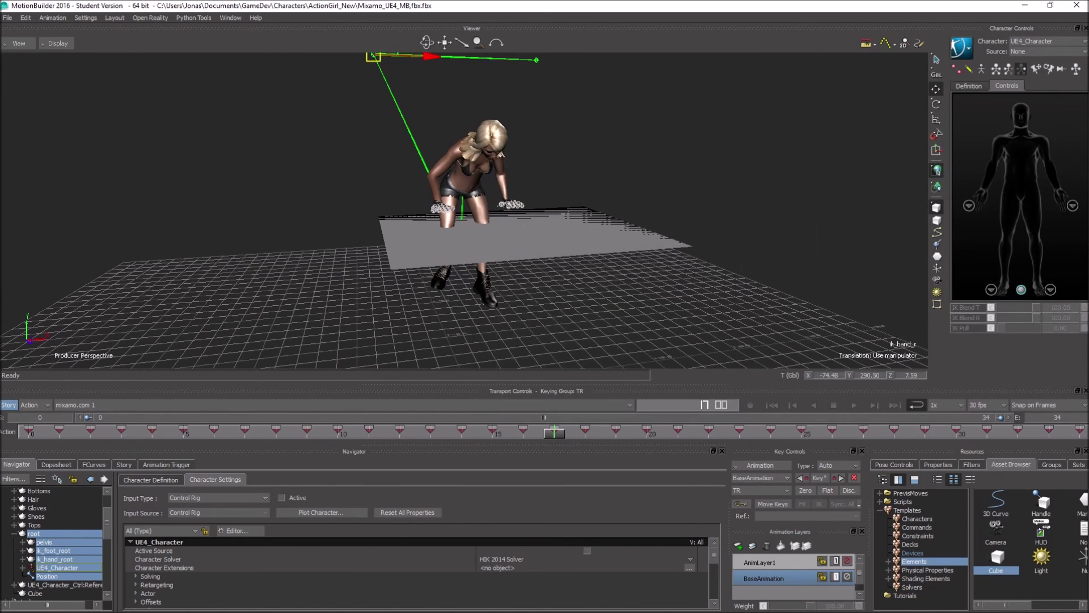
Switch to the Unreal Project Browser and create MyProject from the Third Person Blueprint template without starter content
{"action": "left_click", "coordinate": [1022, 6]}
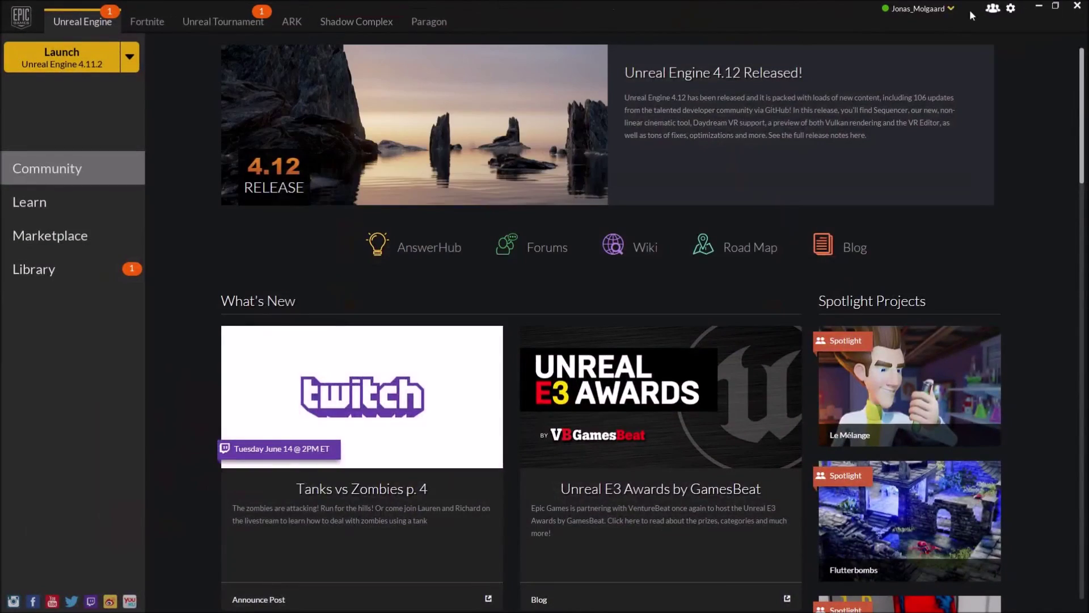
{"action": "left_click", "coordinate": [1039, 8]}
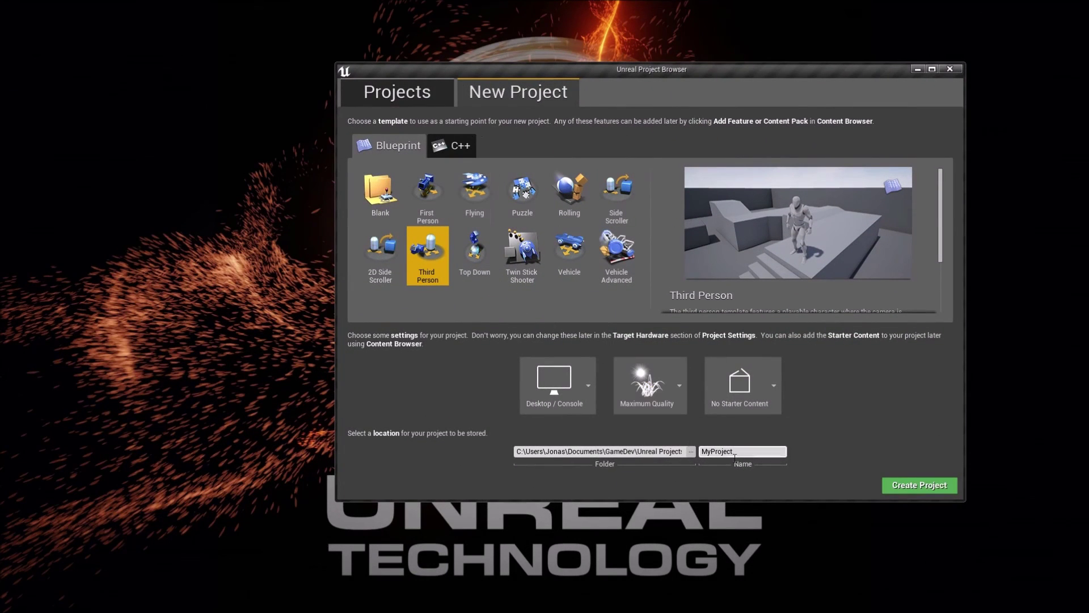
{"action": "left_click", "coordinate": [914, 485]}
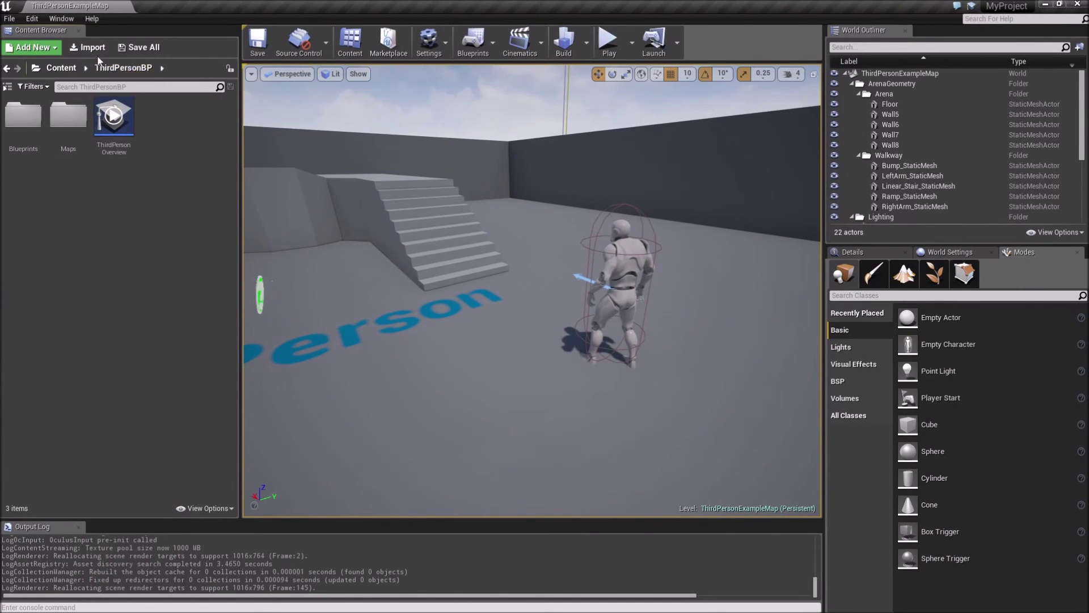
Start an asset import into the project and browse to the Characters/ActionGirl_New folder
{"action": "left_click", "coordinate": [94, 48]}
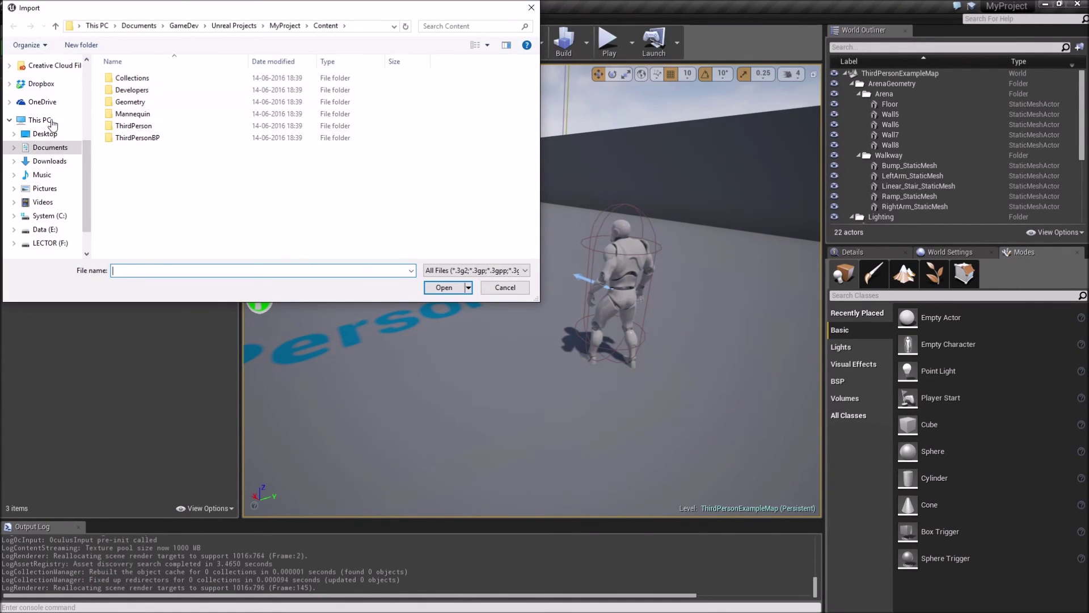
{"action": "scroll", "coordinate": [88, 74], "scroll_direction": "up", "scroll_amount": 4}
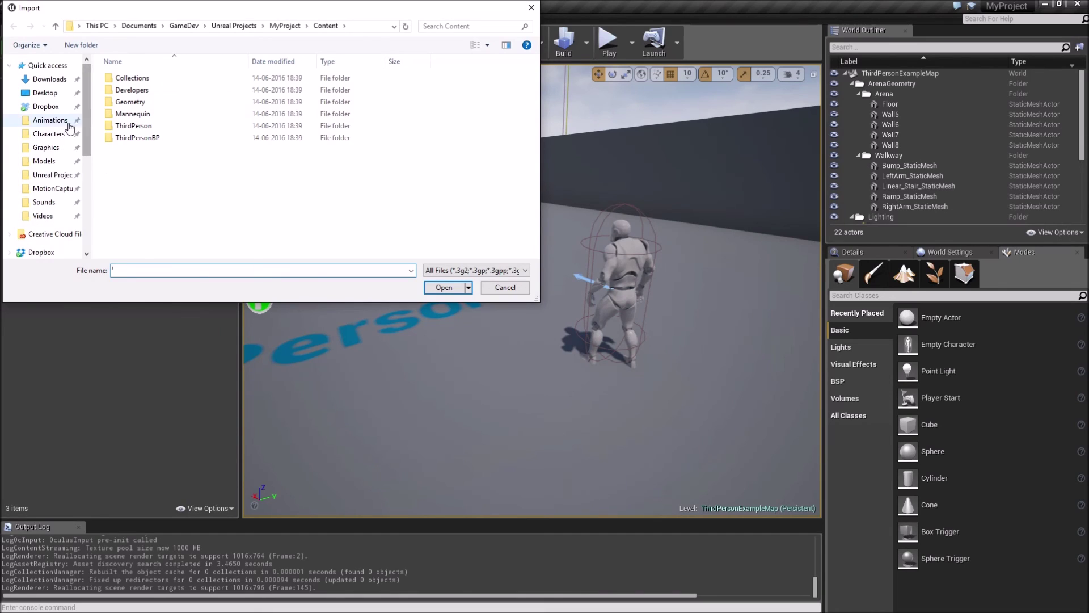
{"action": "left_click", "coordinate": [55, 133]}
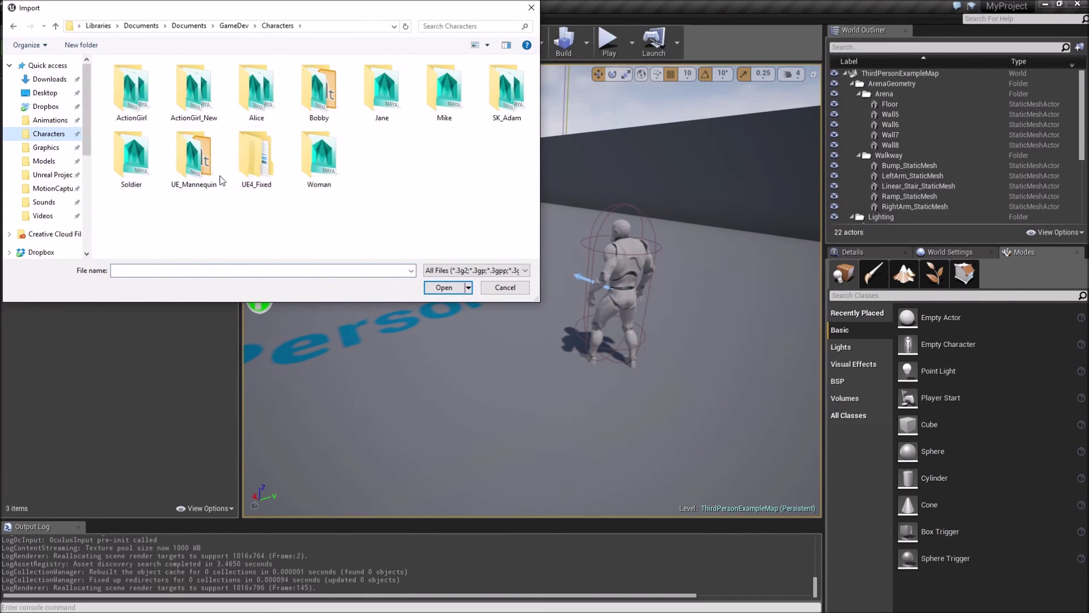
{"action": "double_click", "coordinate": [194, 91]}
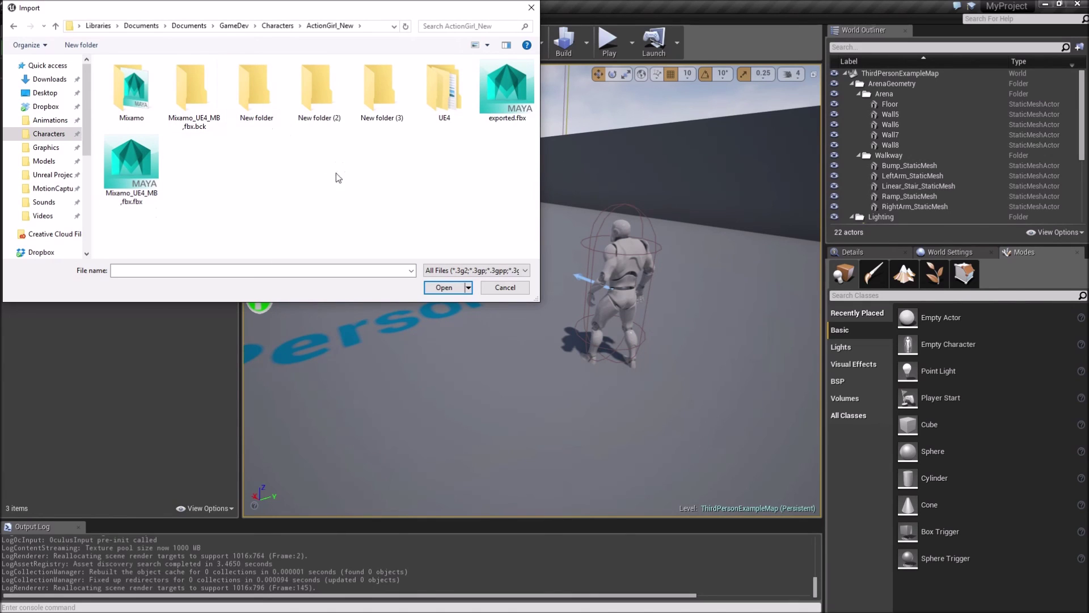
Delete the three empty folders New folder, New folder (2) and New folder (3) from ActionGirl_New
{"action": "left_click", "coordinate": [260, 112]}
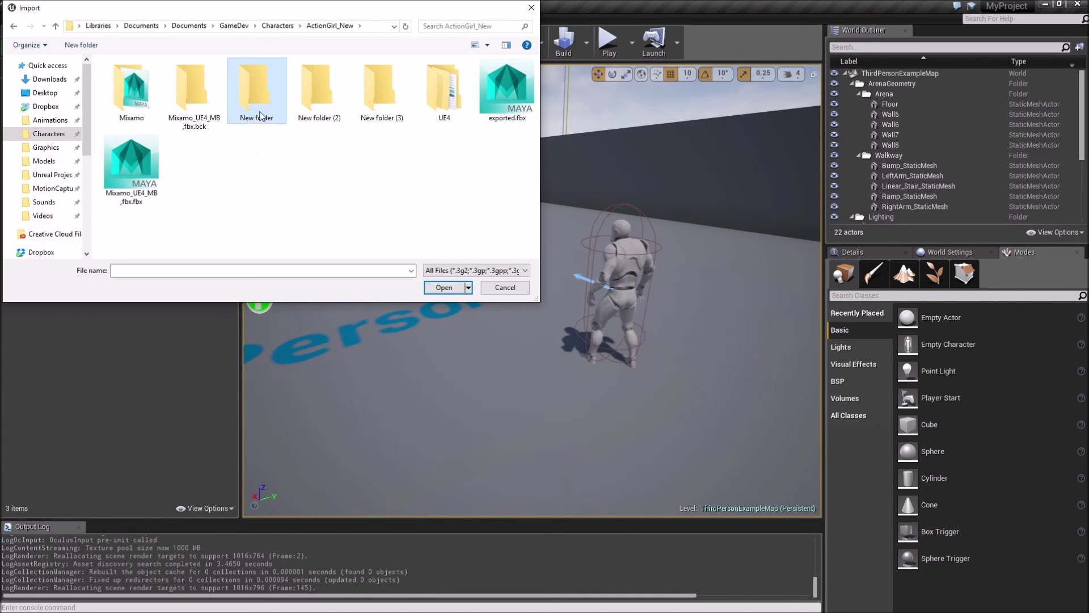
{"action": "left_click", "coordinate": [338, 110], "text": "ctrl"}
{"action": "left_click", "coordinate": [372, 105], "text": "ctrl"}
{"action": "key", "text": "Delete"}
{"action": "key", "text": "Return"}
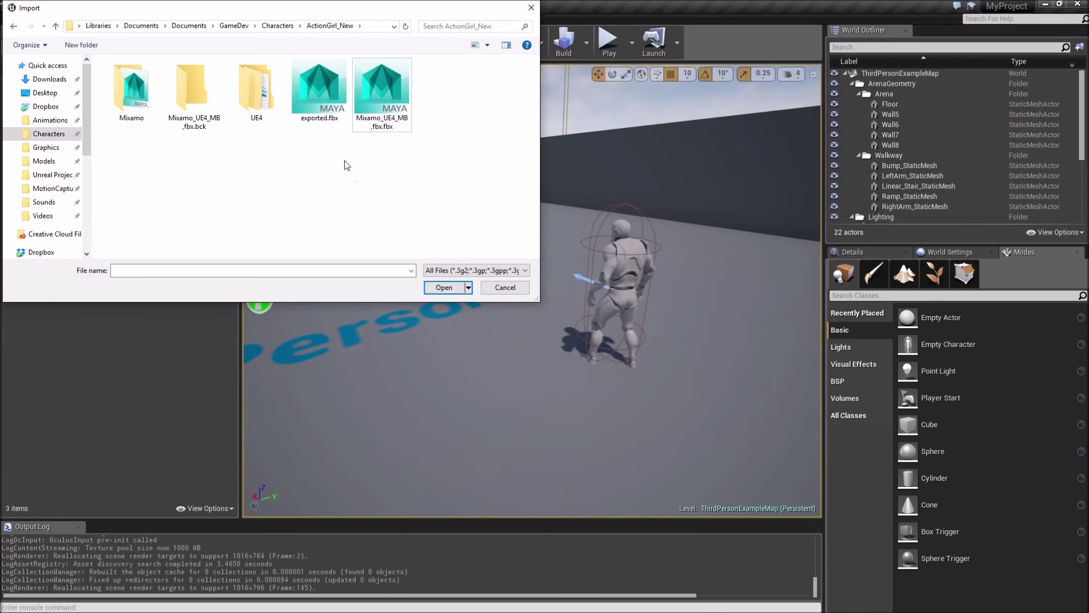
Import action_girl.fbx from UE4/action_girl_UE4 as a skeletal mesh with its materials and textures, and dismiss the import log
{"action": "double_click", "coordinate": [255, 95]}
{"action": "double_click", "coordinate": [139, 105]}
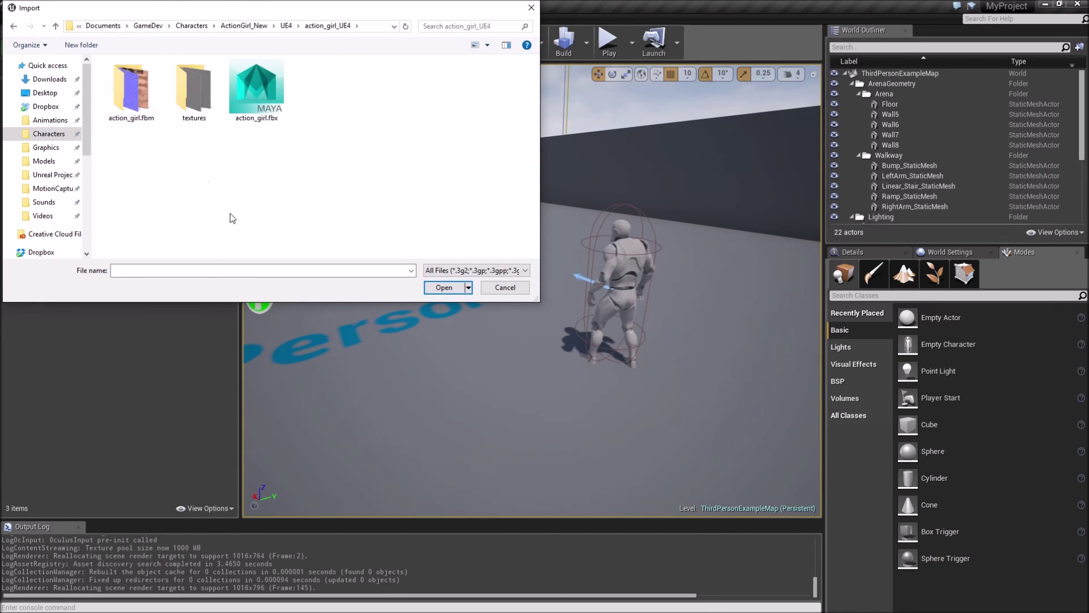
{"action": "double_click", "coordinate": [257, 90]}
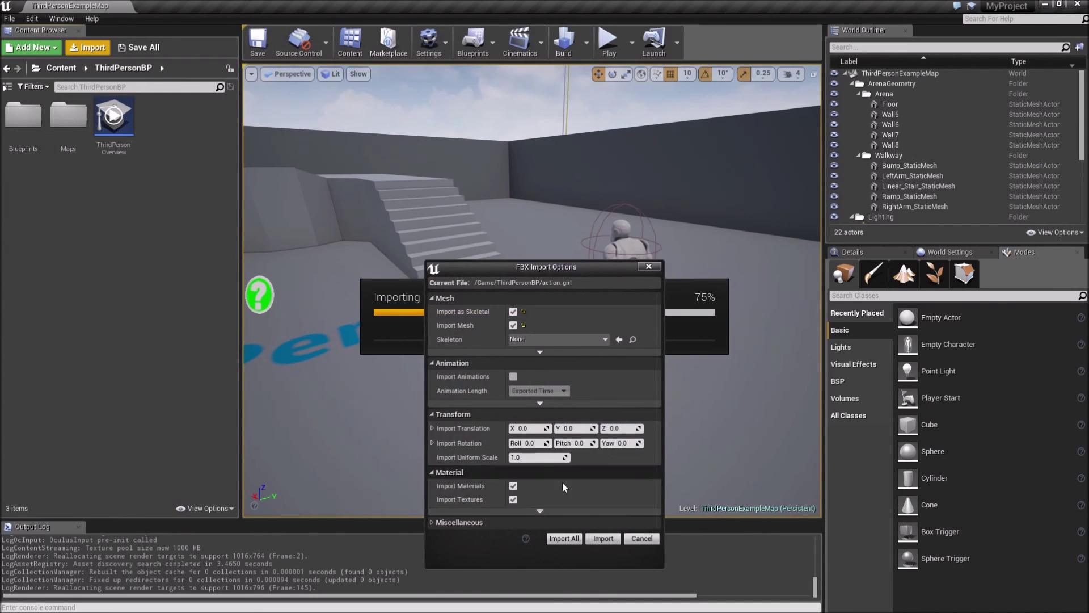
{"action": "left_click", "coordinate": [593, 540]}
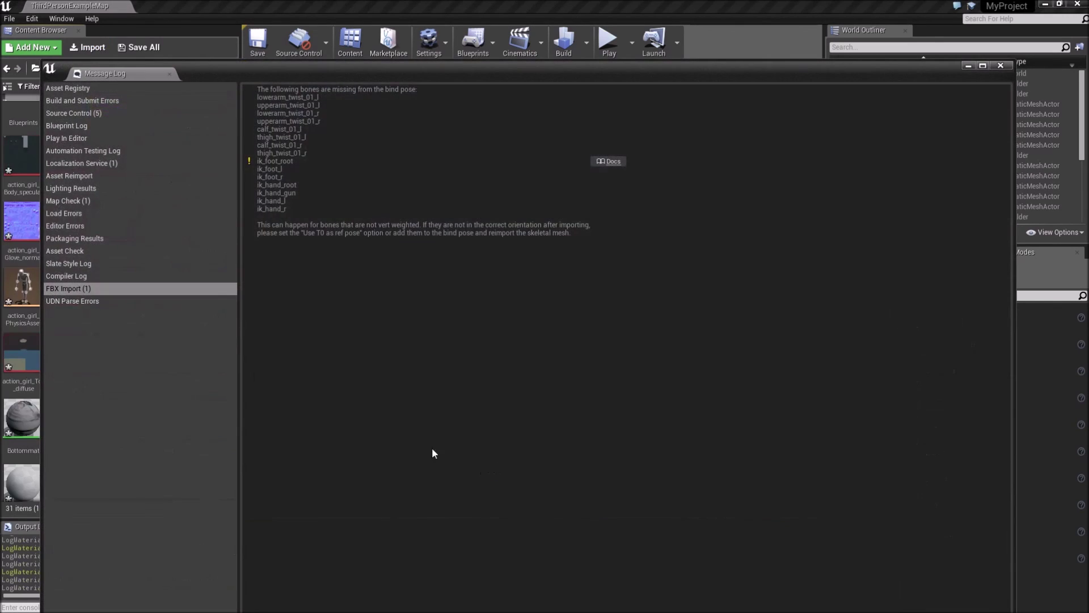
{"action": "left_click", "coordinate": [1001, 65]}
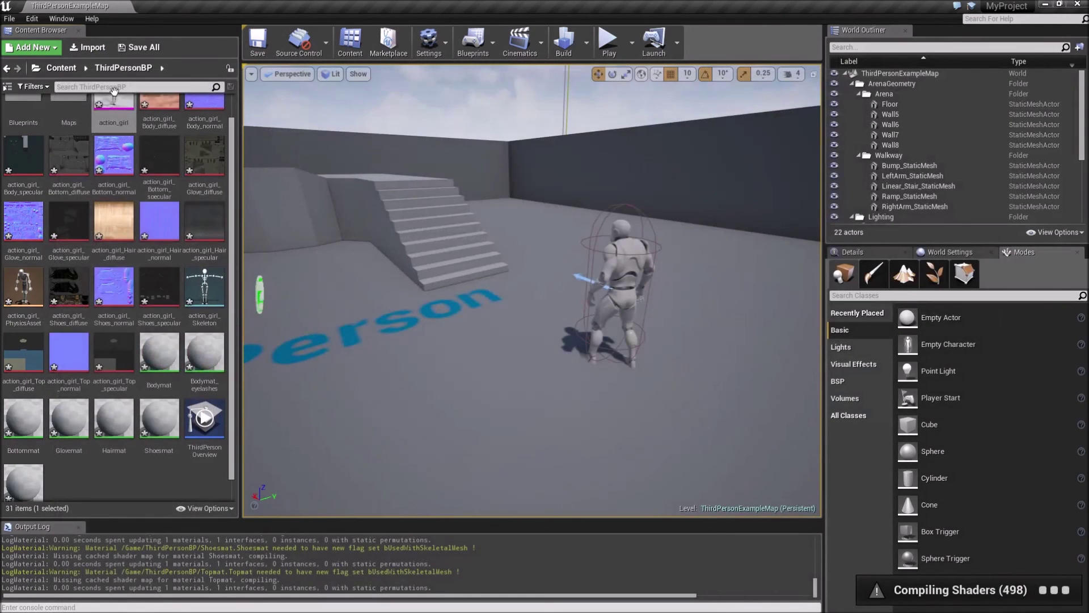
Import exported.fbx from the ActionGirl_New folder as an animation using action_girl_Skeleton
{"action": "left_click", "coordinate": [86, 48]}
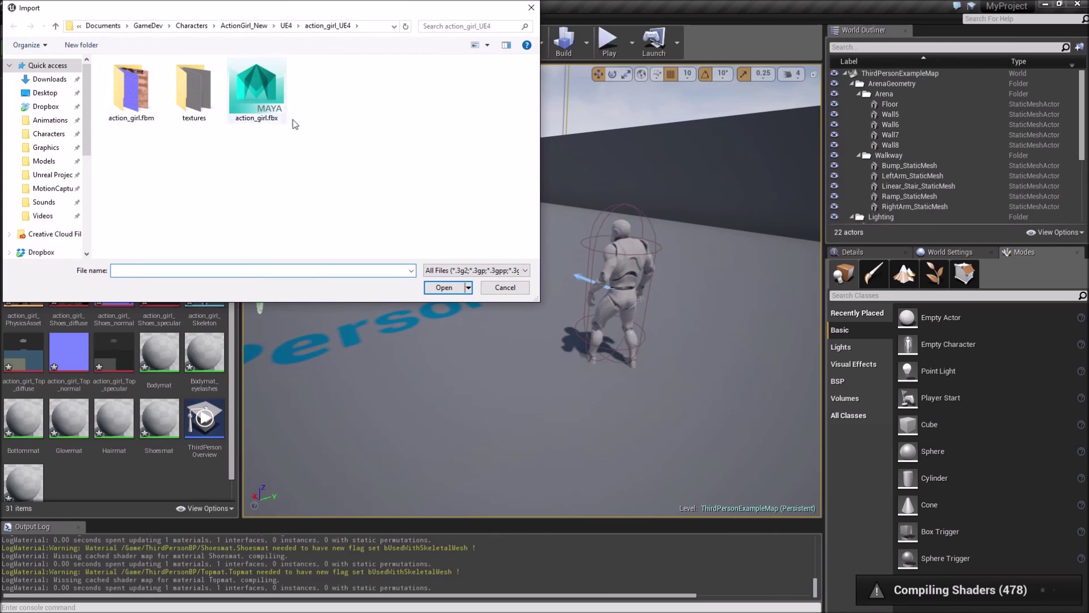
{"action": "left_click", "coordinate": [297, 26]}
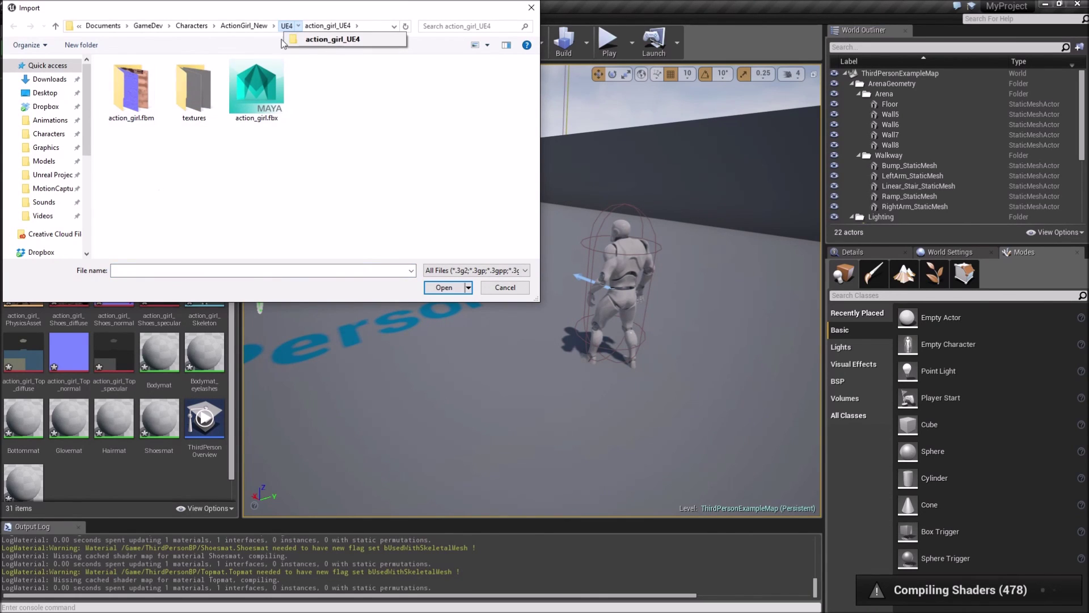
{"action": "left_click", "coordinate": [253, 24]}
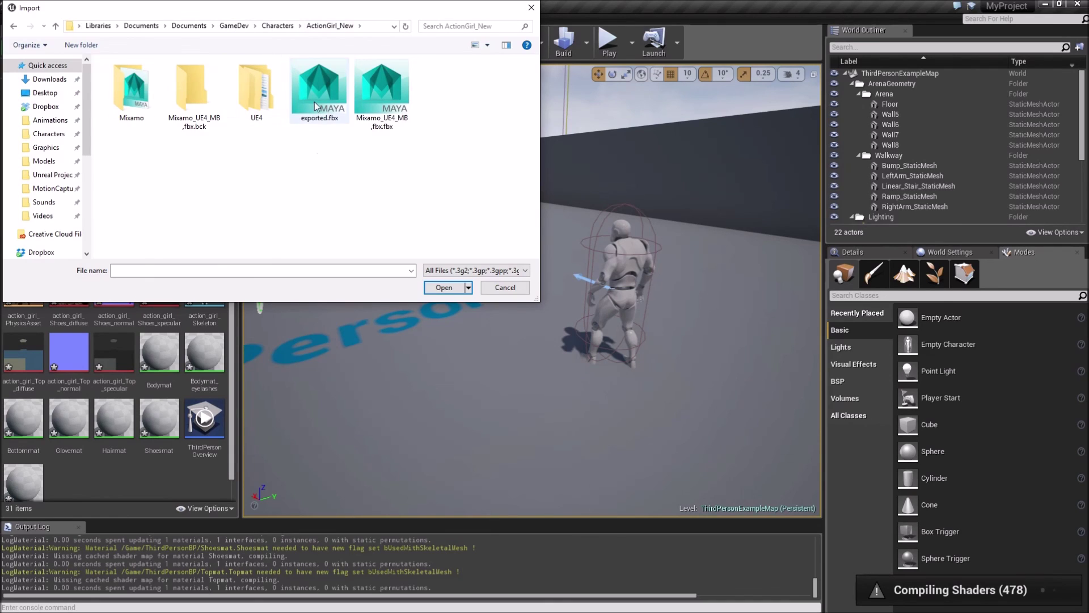
{"action": "double_click", "coordinate": [314, 101]}
{"action": "left_click", "coordinate": [551, 309]}
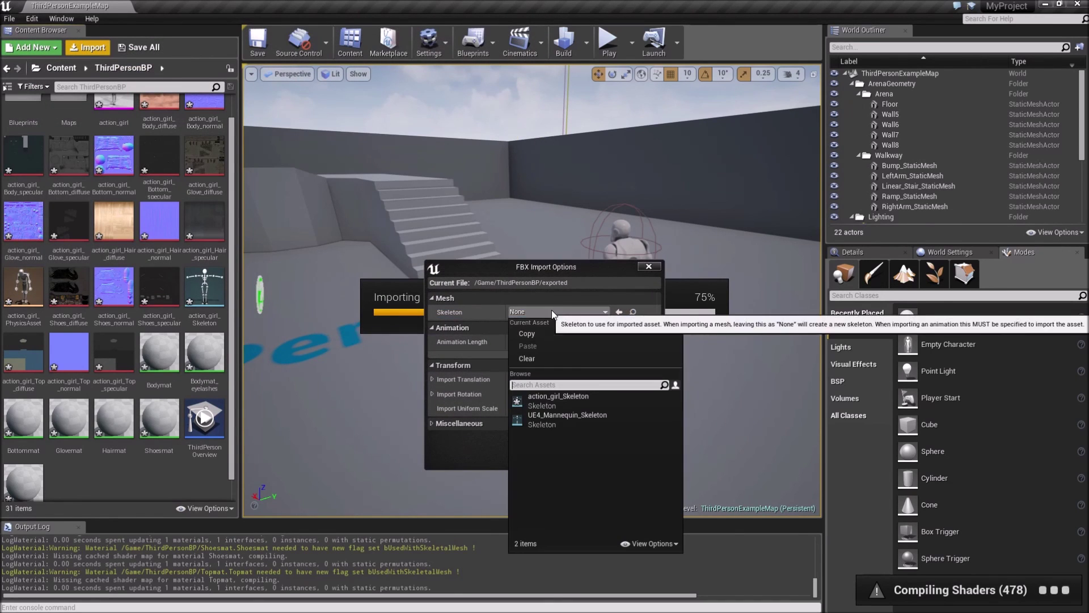
{"action": "left_click", "coordinate": [548, 397]}
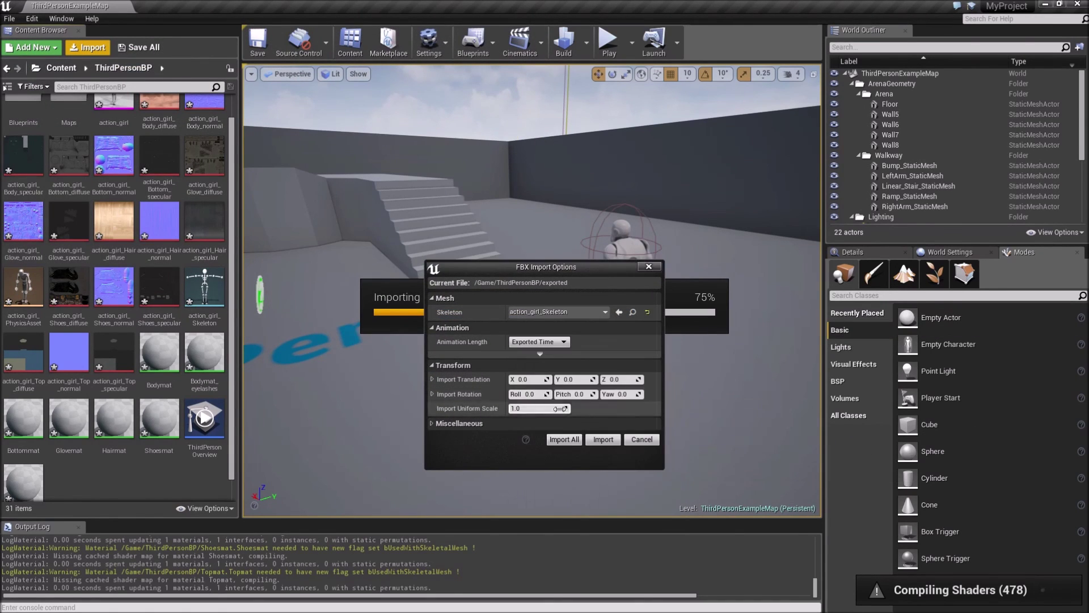
{"action": "left_click", "coordinate": [604, 441]}
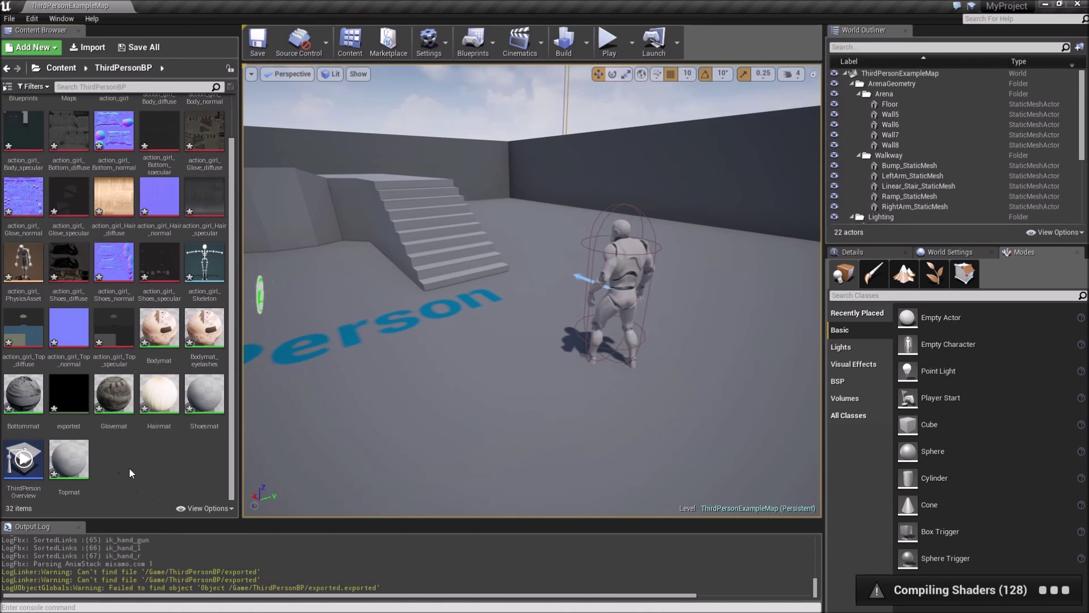
Preview the imported exported animation with the root bone selected, examine its root motion from the side, and close the editor
{"action": "left_click", "coordinate": [69, 400]}
{"action": "double_click", "coordinate": [69, 400]}
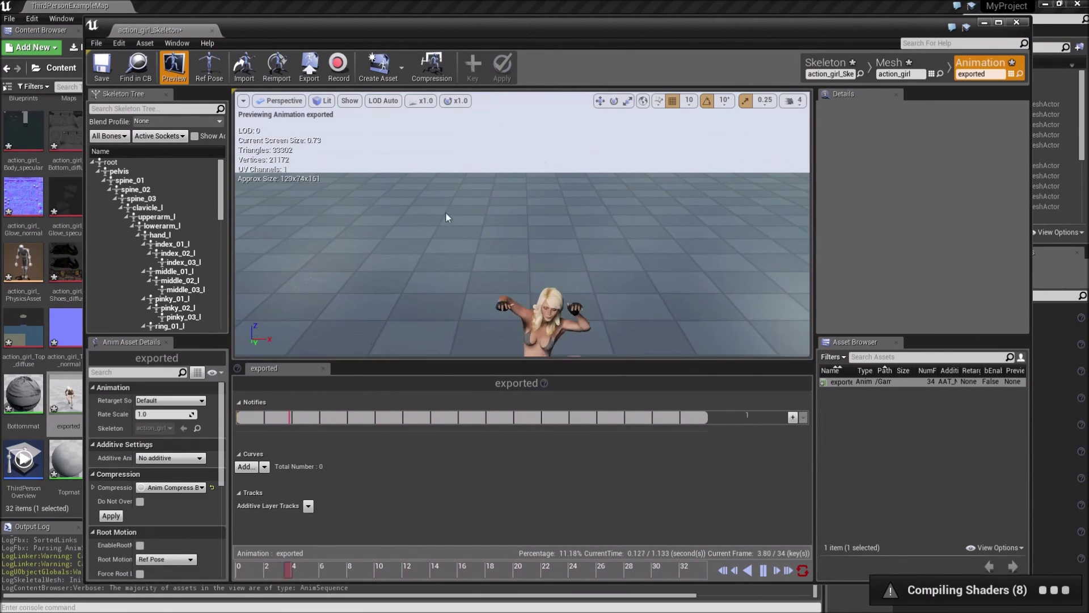
{"action": "left_click", "coordinate": [214, 160]}
{"action": "key", "text": "e"}
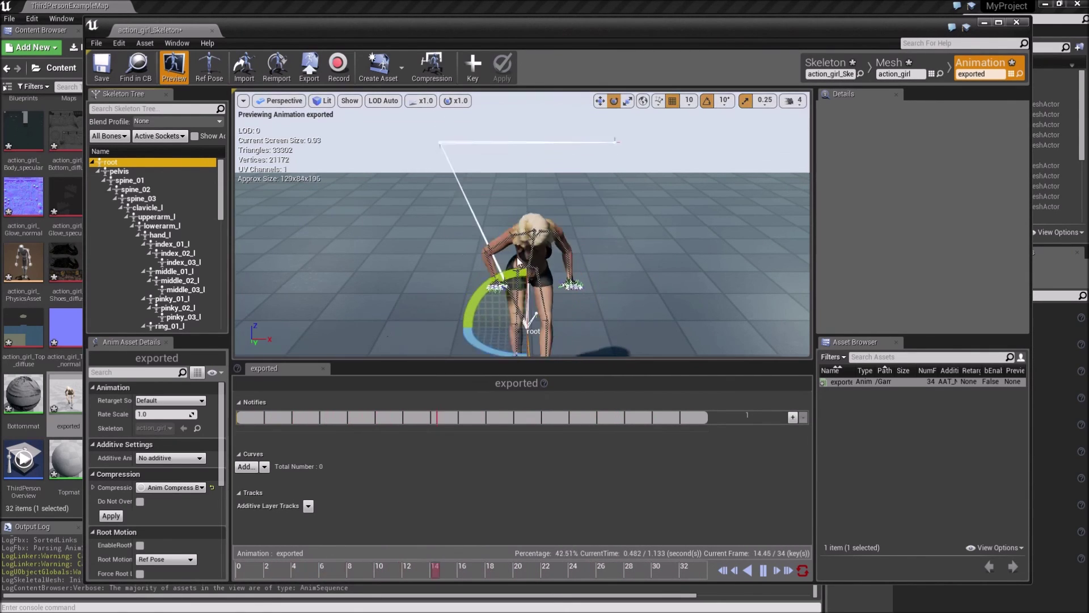
{"action": "left_click_drag", "start_coordinate": [584, 331], "coordinate": [619, 353], "text": "alt"}
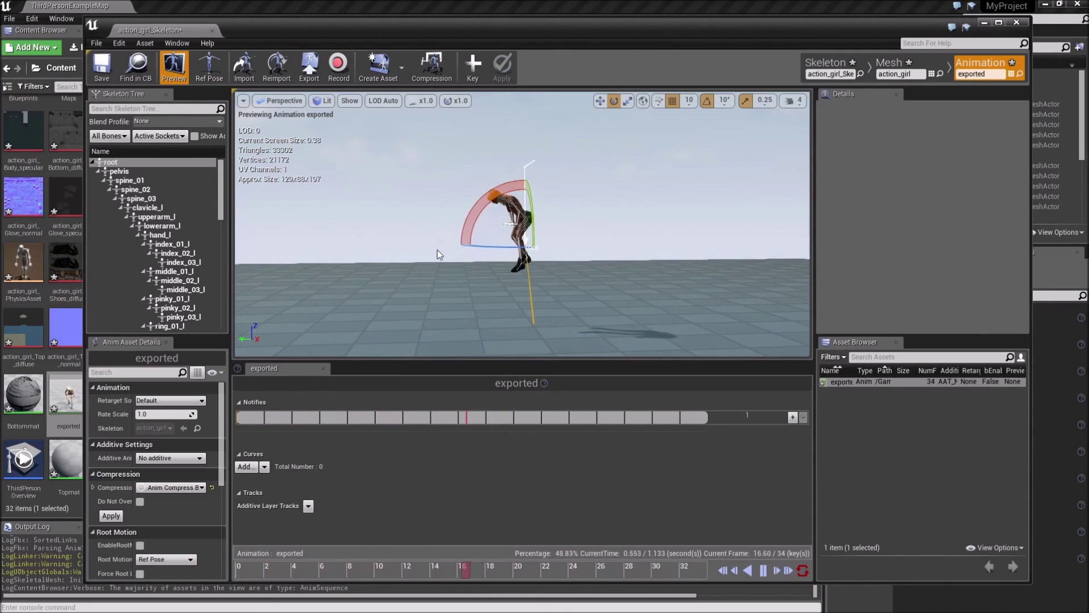
{"action": "left_click", "coordinate": [213, 31]}
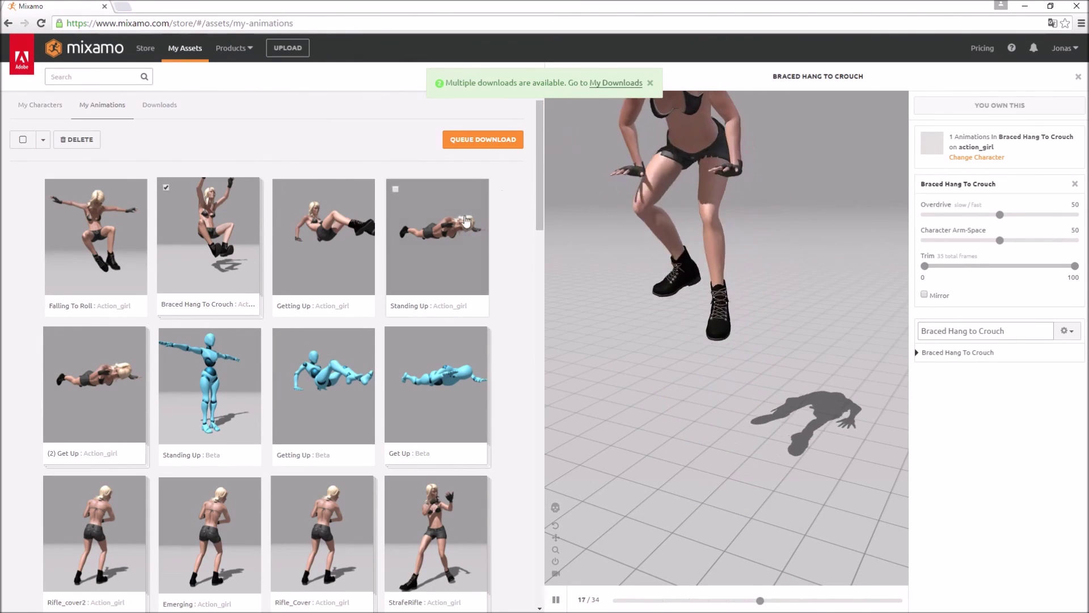
Switch to Mixamo and queue the Action_girl Falling To Roll animation for download as FBX (.fbx)
{"action": "left_click", "coordinate": [96, 212]}
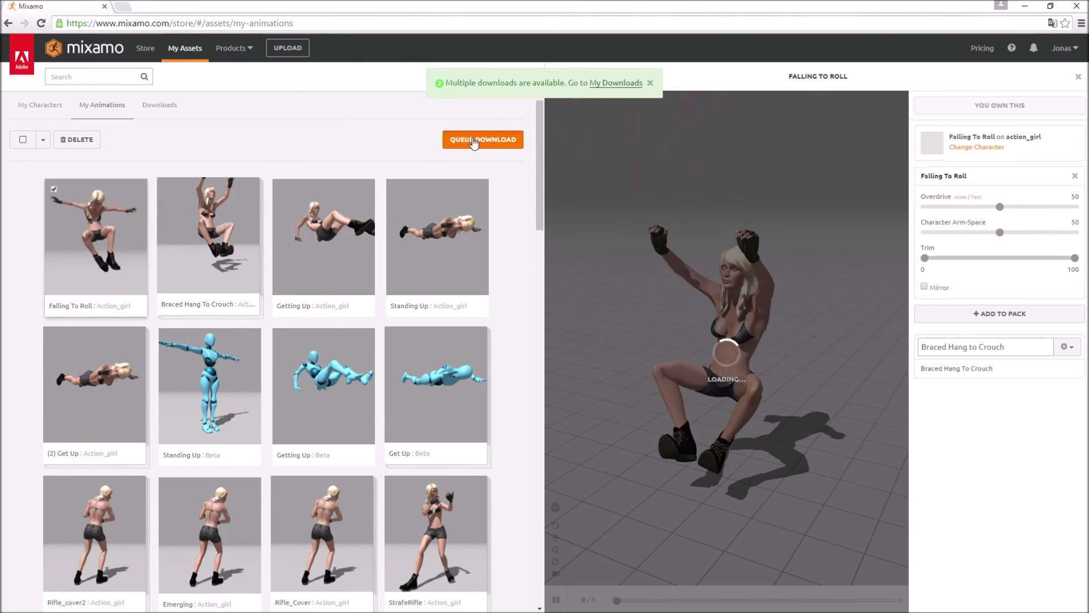
{"action": "left_click", "coordinate": [482, 139]}
{"action": "left_click", "coordinate": [613, 154]}
{"action": "left_click", "coordinate": [569, 173]}
{"action": "left_click", "coordinate": [691, 236]}
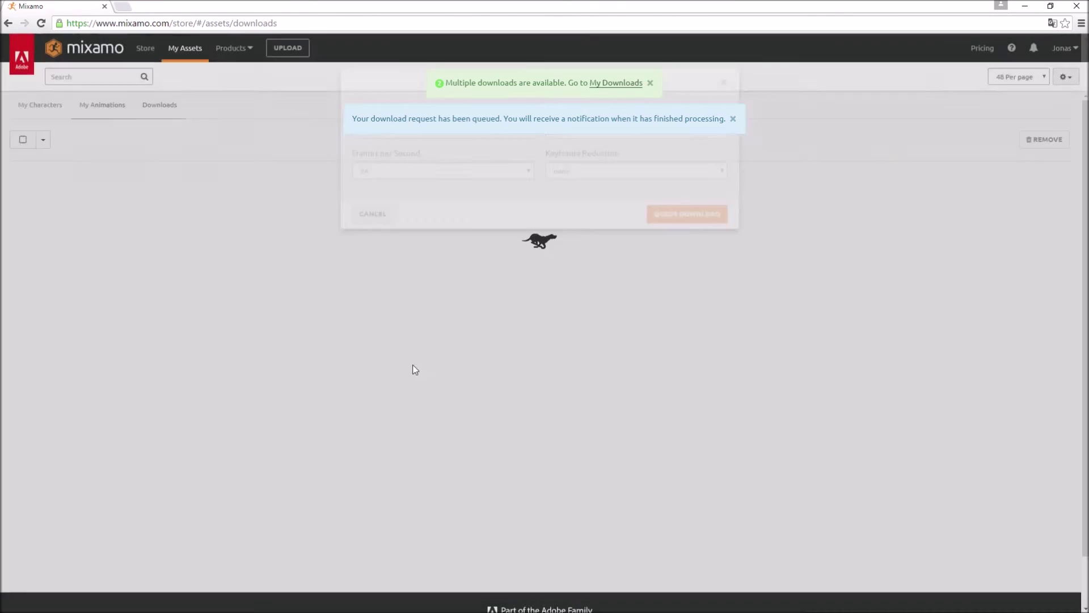
{"action": "left_click", "coordinate": [12, 210]}
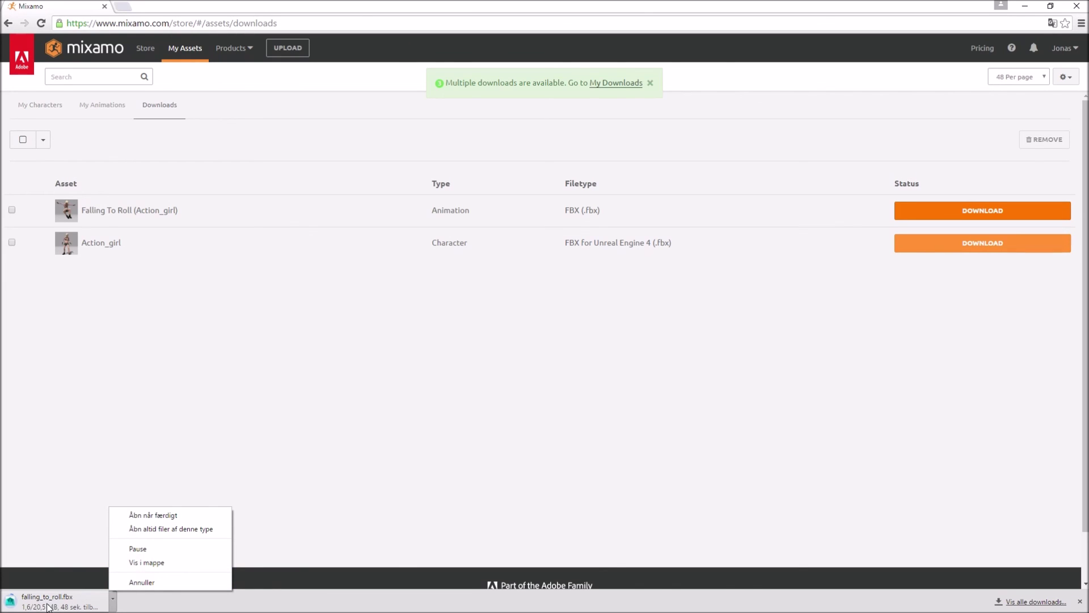
{"action": "left_click", "coordinate": [227, 562]}
{"action": "left_click_drag", "start_coordinate": [699, 13], "coordinate": [0, 57]}
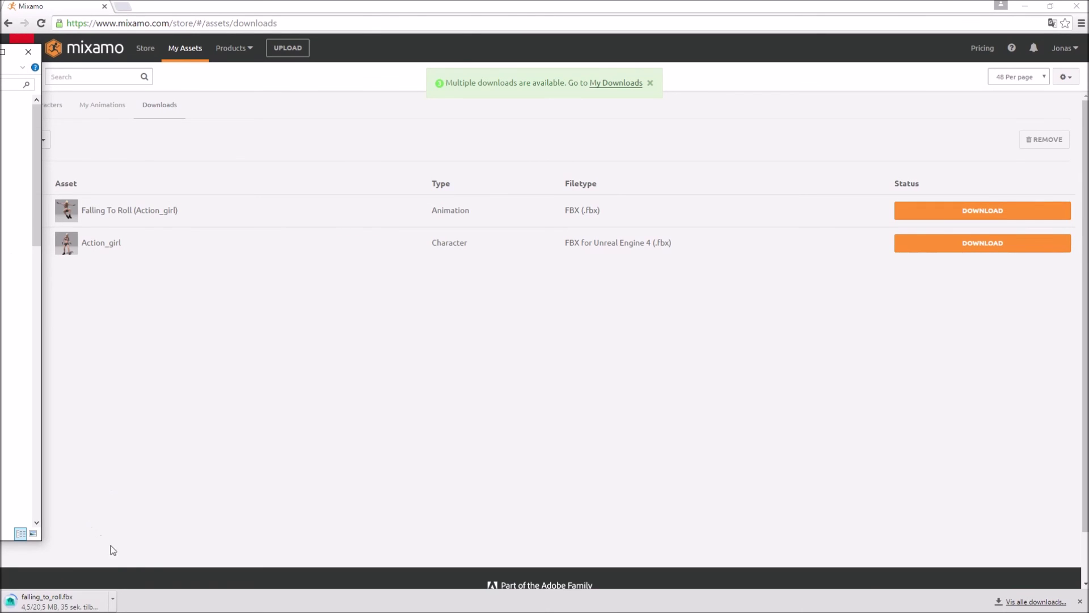
{"action": "left_click", "coordinate": [113, 600]}
{"action": "left_click", "coordinate": [156, 582]}
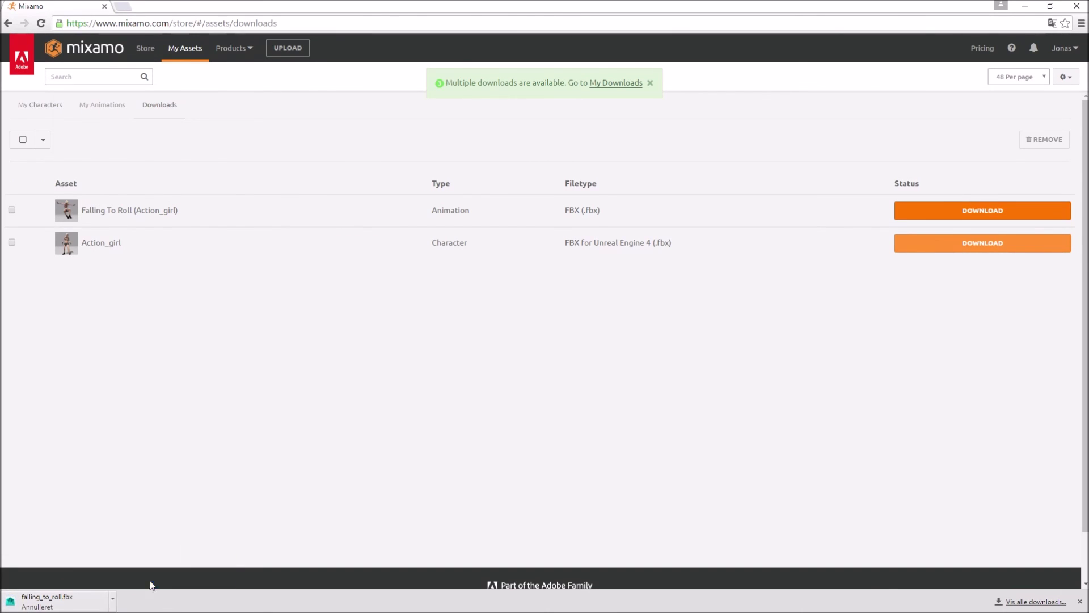
Return to the list of owned animations among the Mixamo assets
{"action": "left_click", "coordinate": [185, 50]}
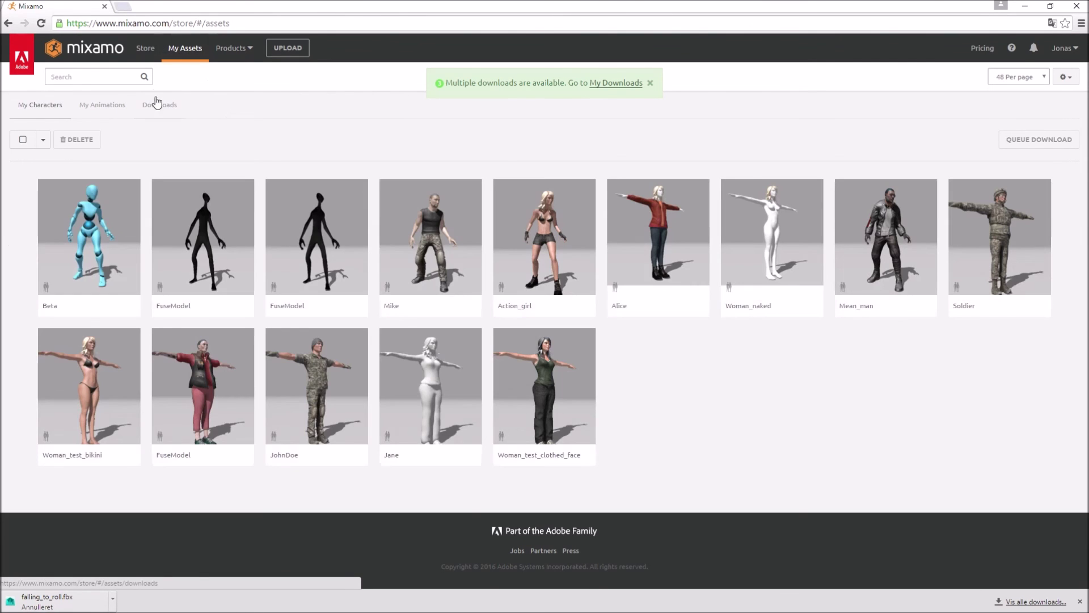
{"action": "left_click", "coordinate": [97, 107]}
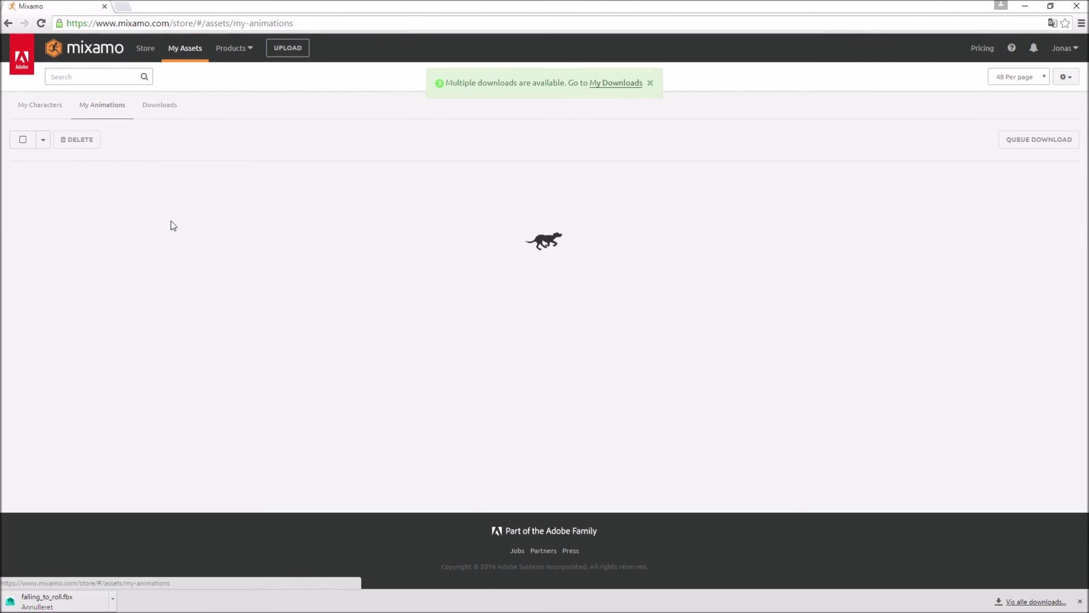